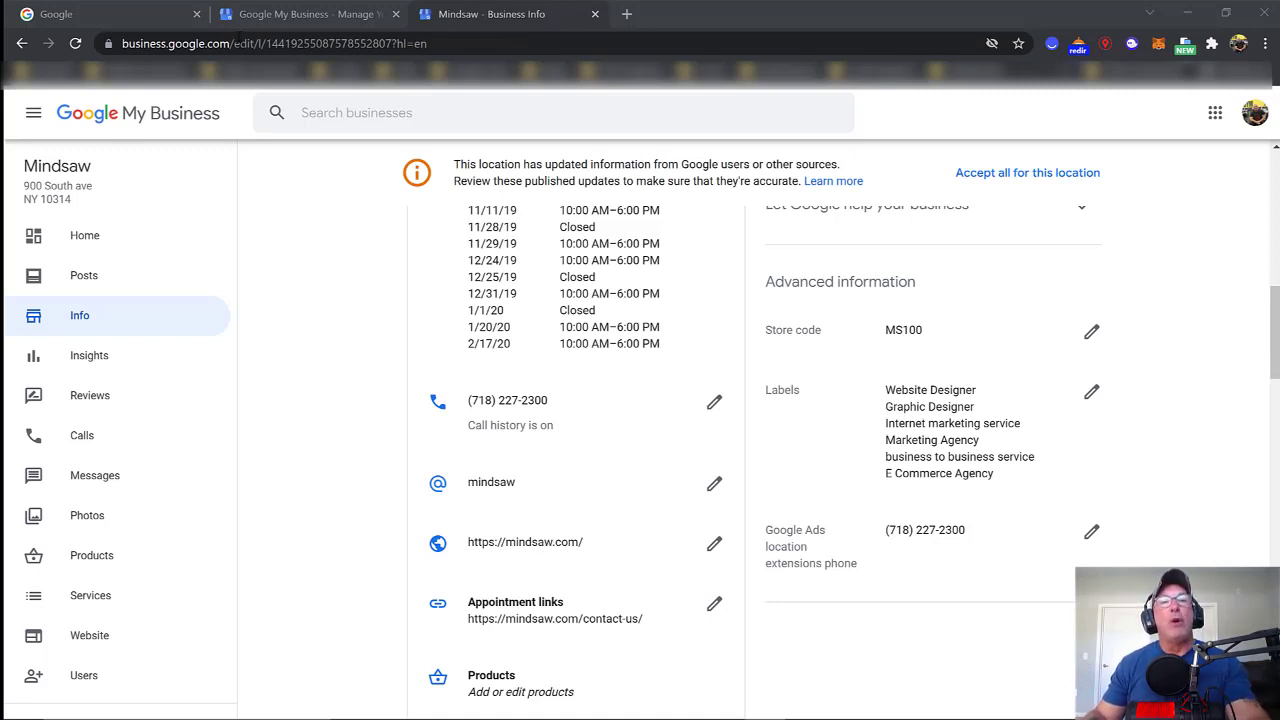
Step: Search Google for "plumbing" and examine the local business listings below the map
{"action": "left_click", "coordinate": [80, 14]}
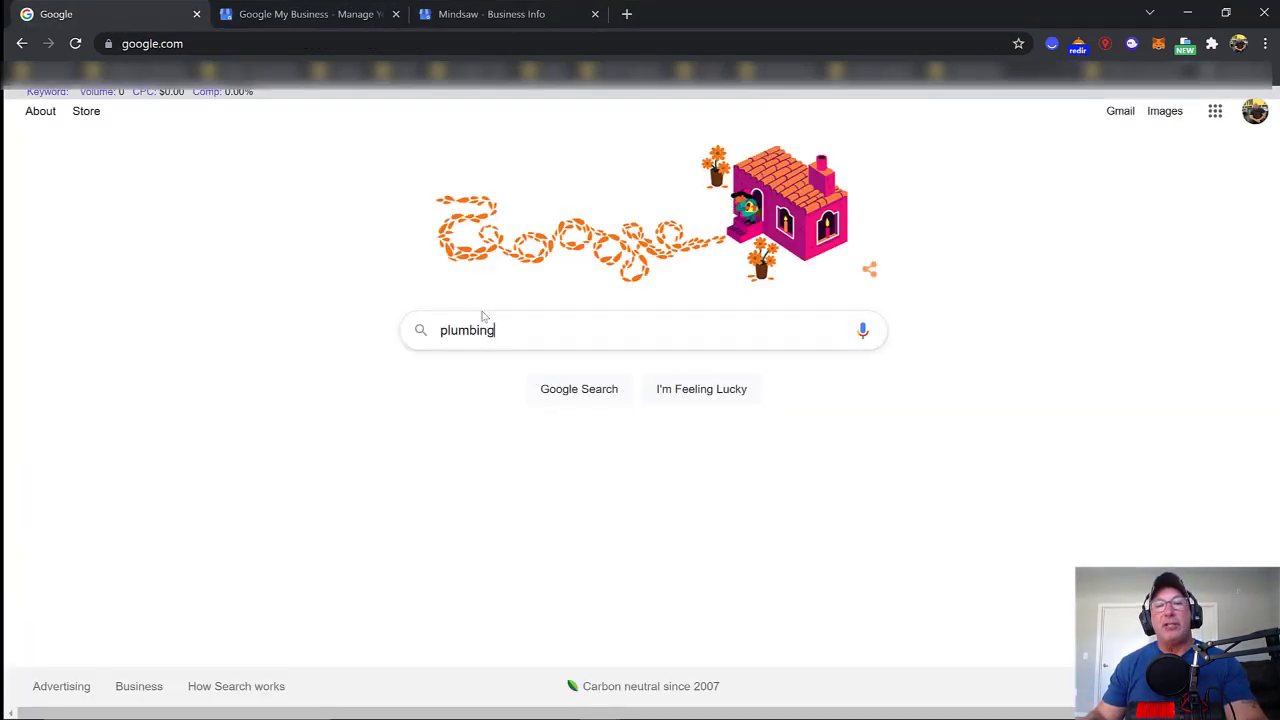
{"action": "left_click", "coordinate": [564, 395]}
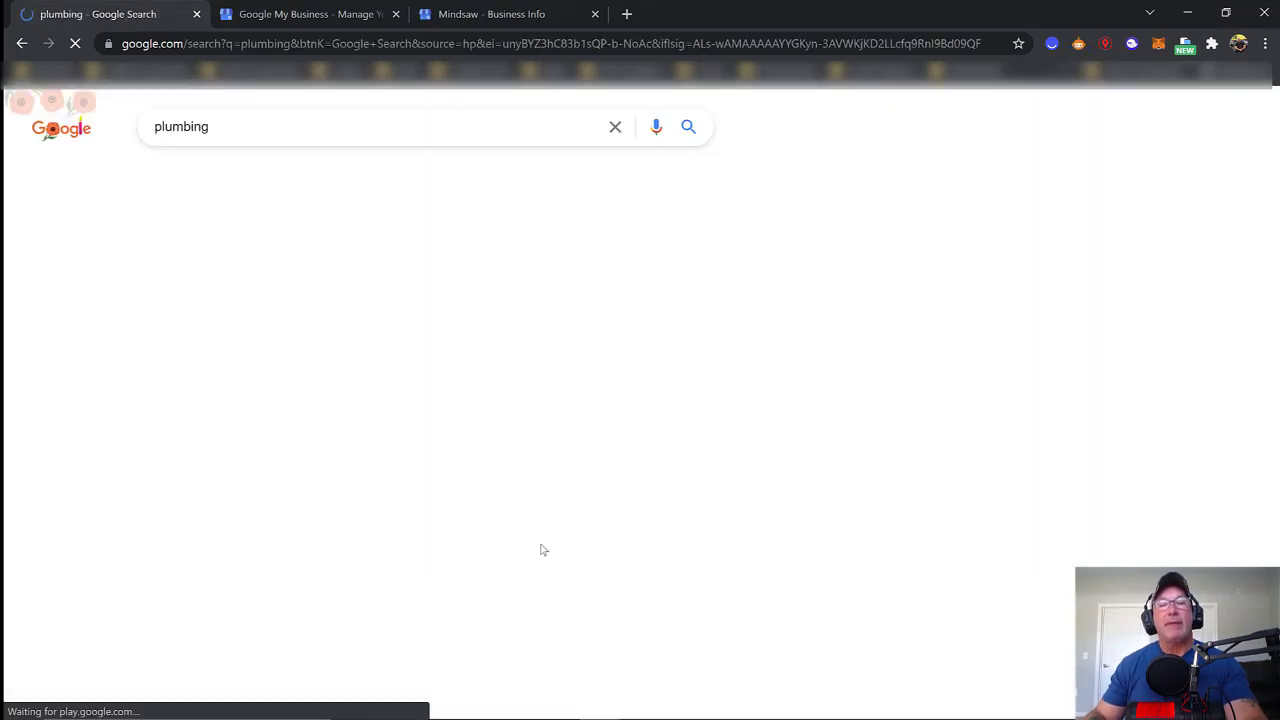
{"action": "scroll", "coordinate": [540, 545], "scroll_direction": "down", "scroll_amount": 4}
{"action": "scroll", "coordinate": [537, 533], "scroll_direction": "down", "scroll_amount": 7}
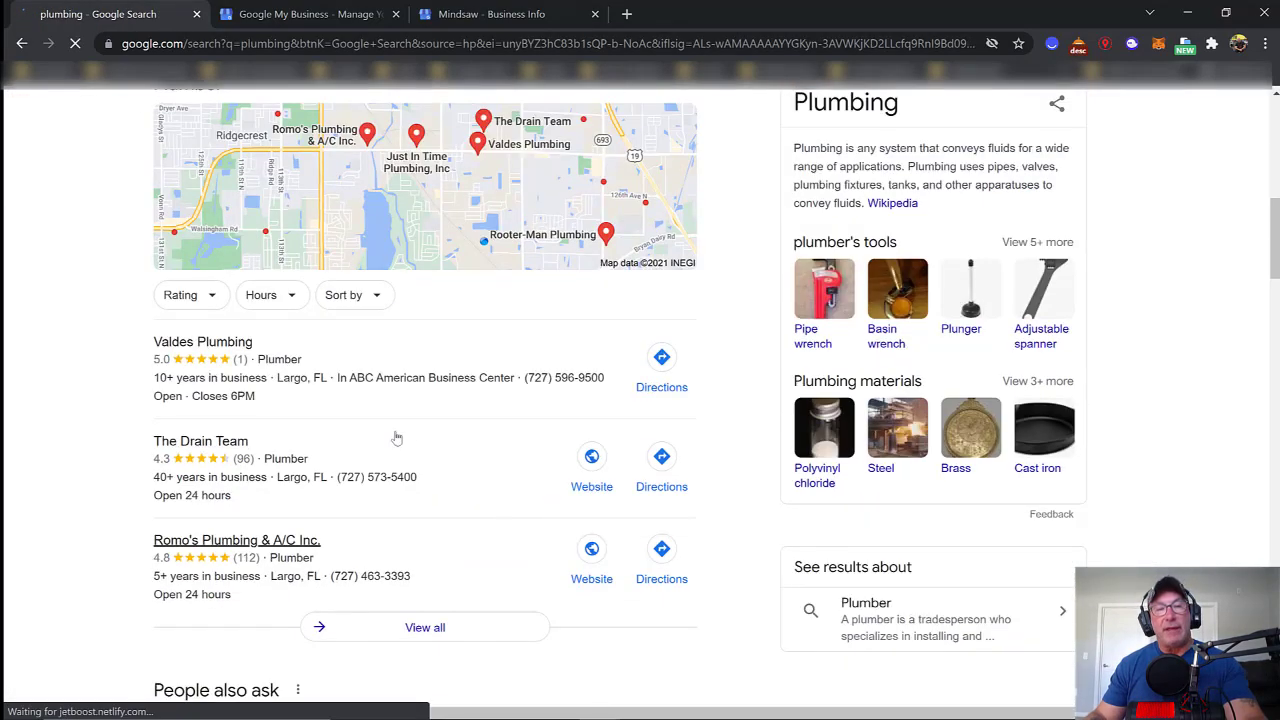
{"action": "scroll", "coordinate": [251, 380], "scroll_direction": "up", "scroll_amount": 2}
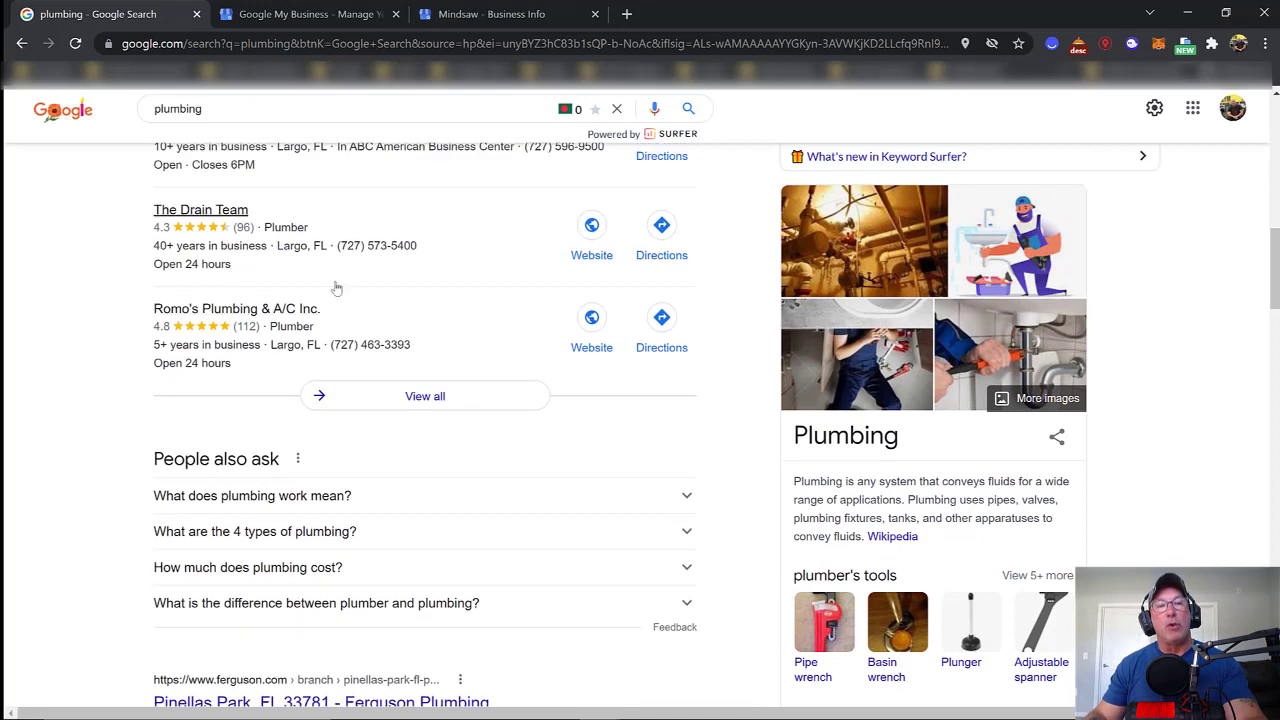
{"action": "scroll", "coordinate": [337, 286], "scroll_direction": "up", "scroll_amount": 3}
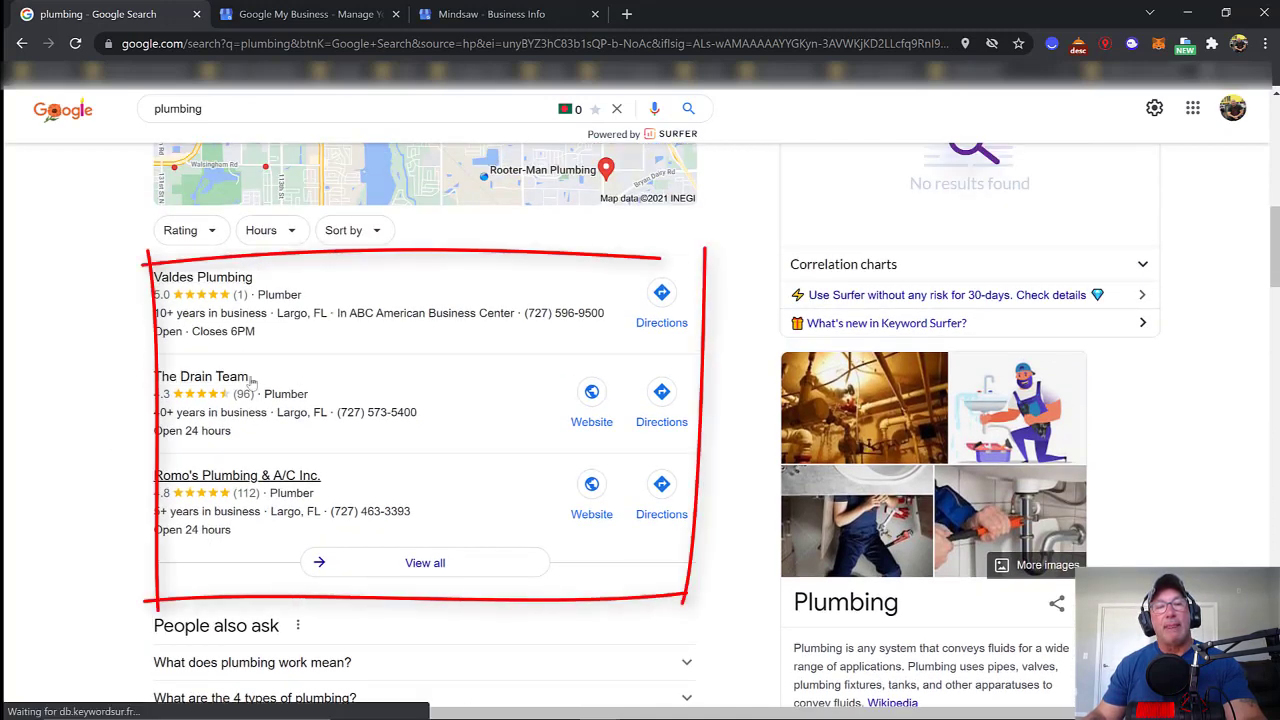
Step: Compare the Google My Business overview page and the Mindsaw business info with the plumbing map listings
{"action": "left_click", "coordinate": [286, 16]}
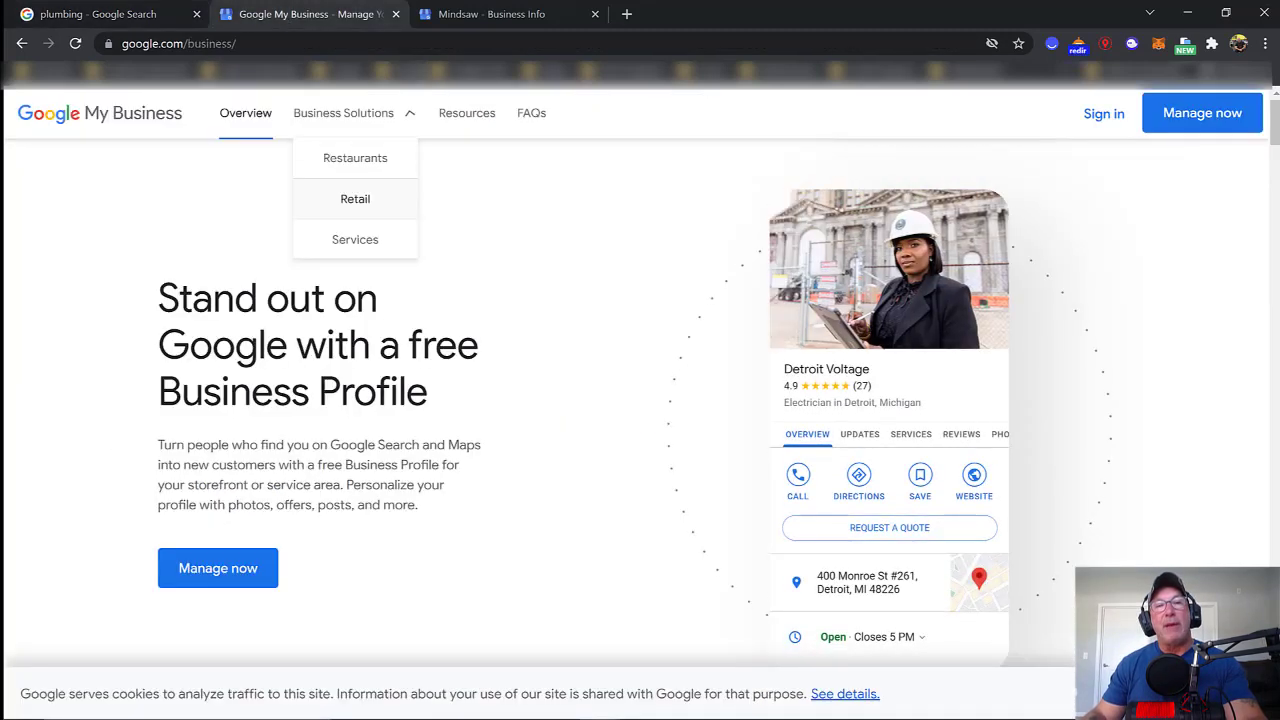
{"action": "left_click", "coordinate": [485, 14]}
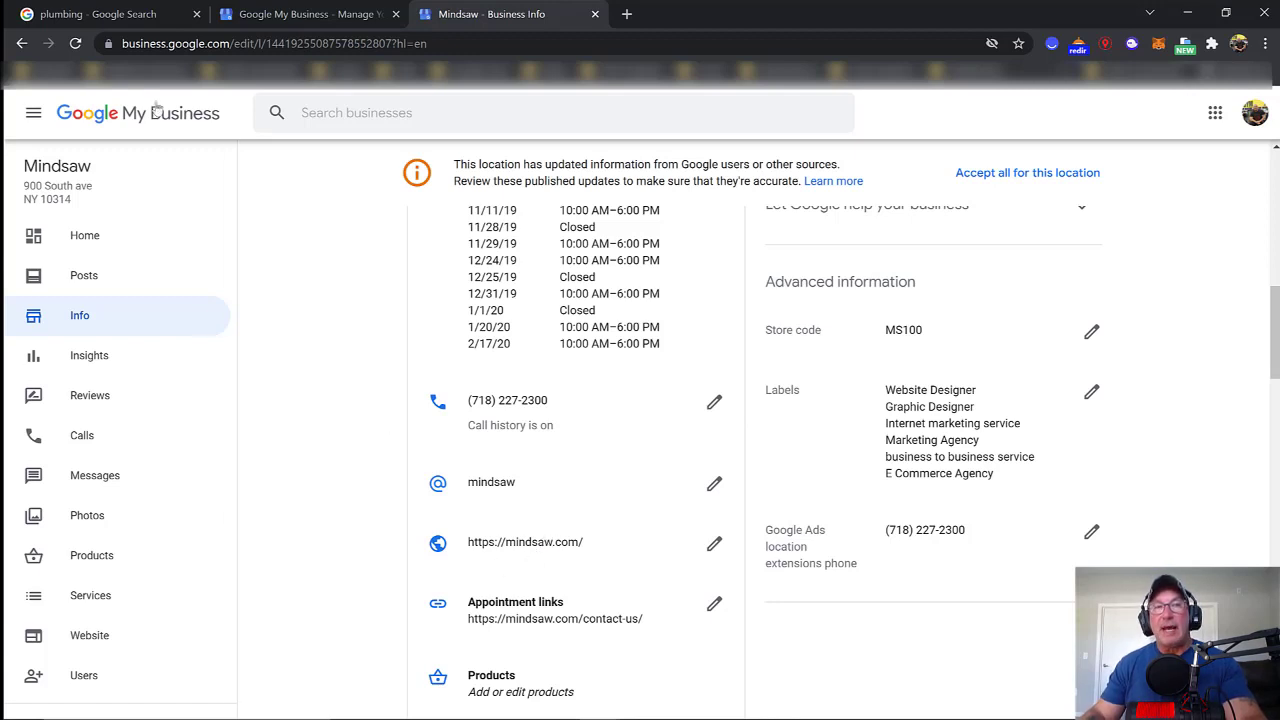
{"action": "left_click", "coordinate": [120, 18]}
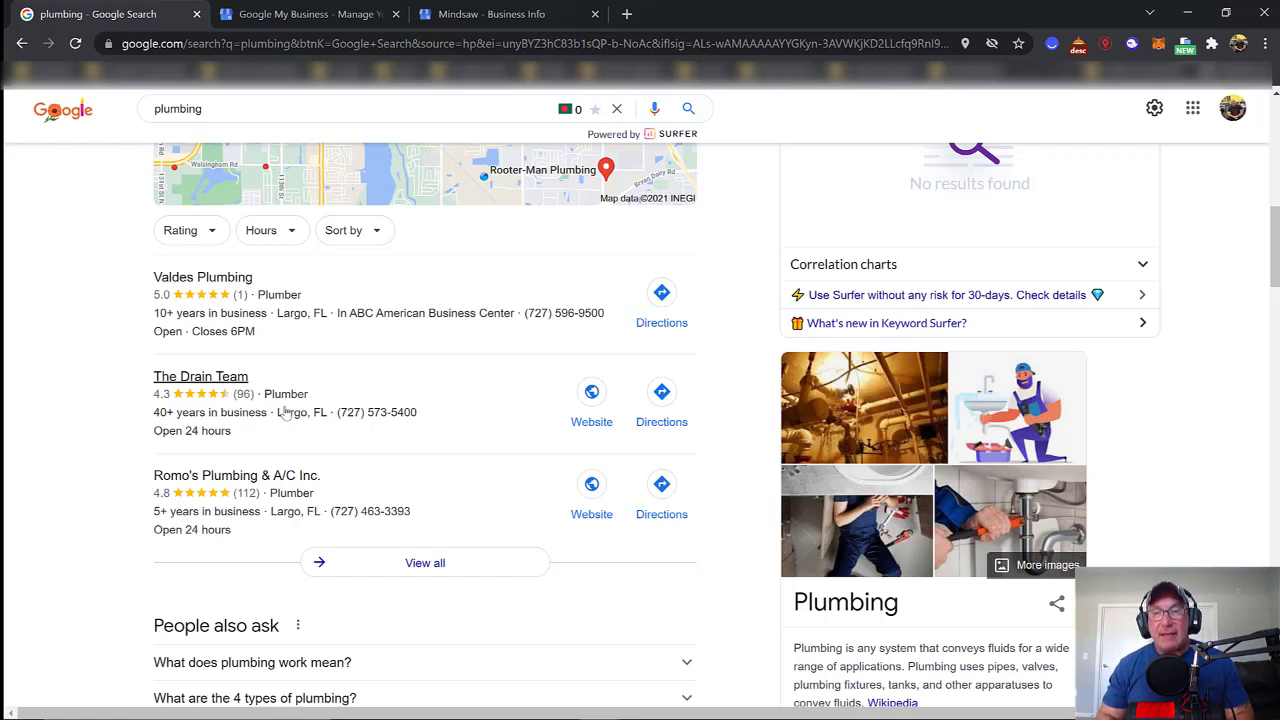
{"action": "left_click", "coordinate": [460, 16]}
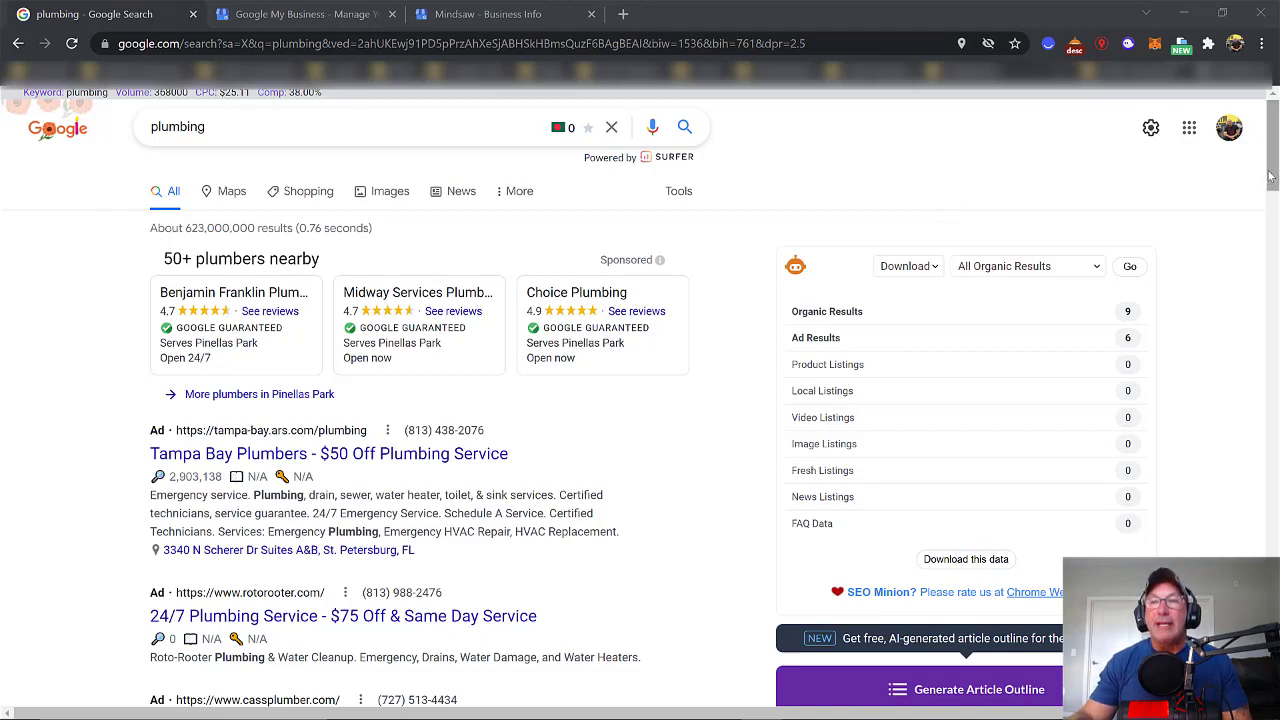
Step: Review the first page of plumbing results, from the ads and map listings through the organic results to the related searches
{"action": "left_click_drag", "start_coordinate": [1271, 176], "coordinate": [1244, 407]}
{"action": "scroll", "coordinate": [1244, 407], "scroll_direction": "down", "scroll_amount": 1}
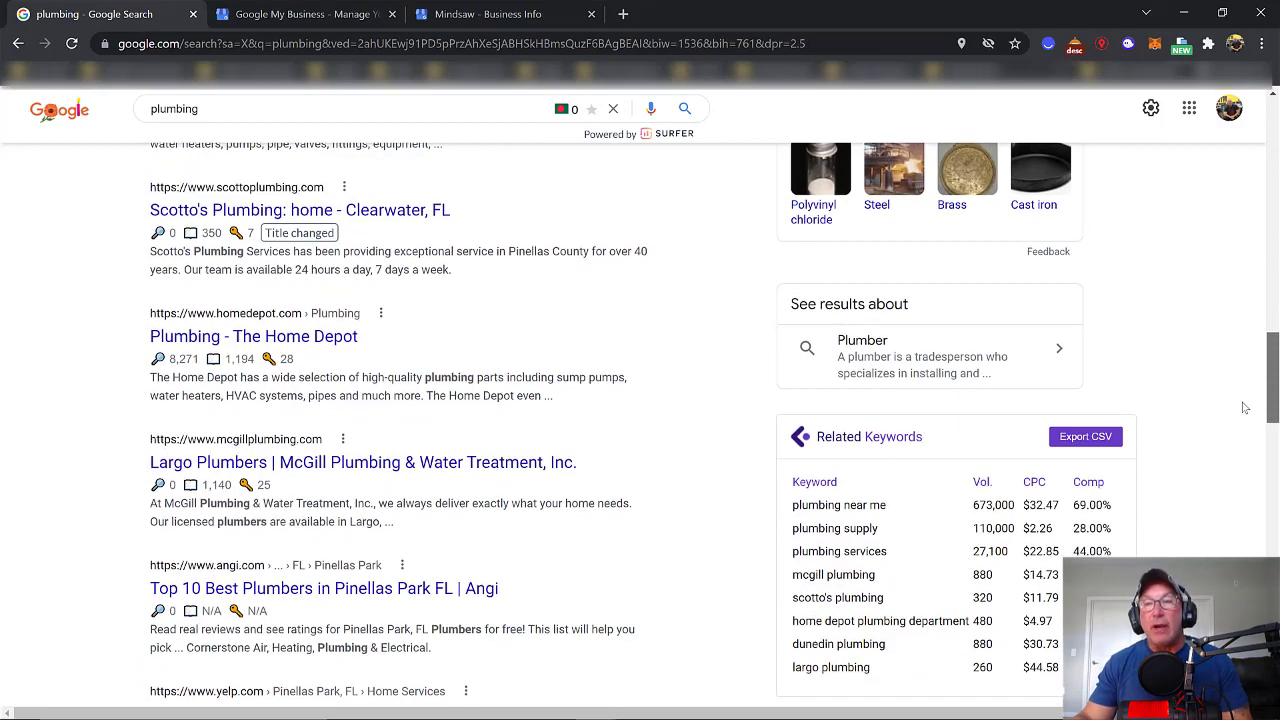
{"action": "left_click_drag", "start_coordinate": [1272, 390], "coordinate": [1266, 293]}
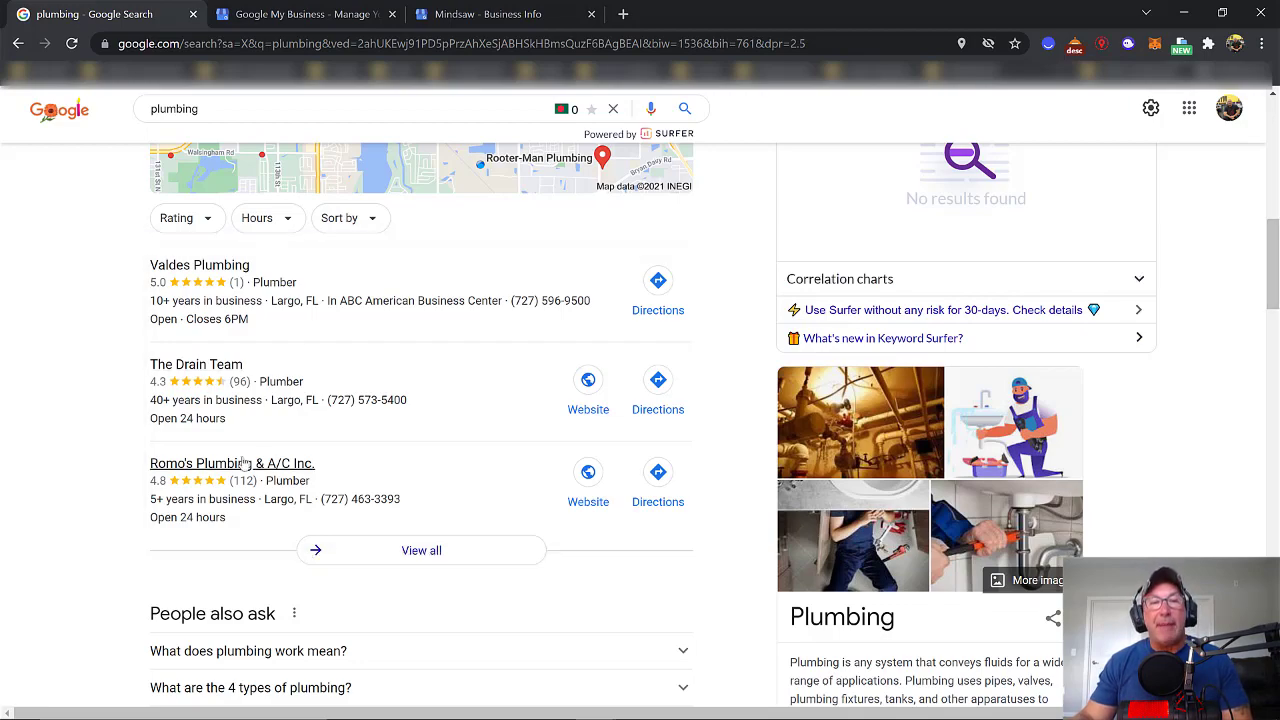
{"action": "left_click_drag", "start_coordinate": [1275, 290], "coordinate": [1273, 402]}
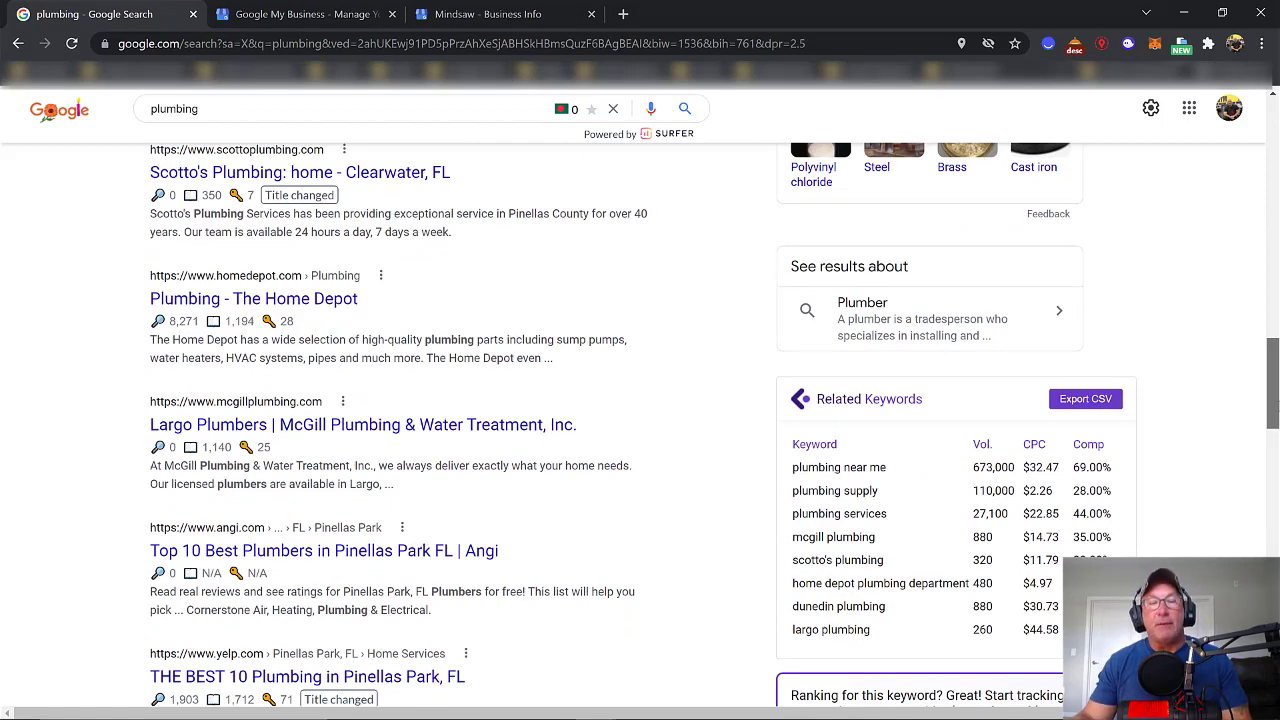
{"action": "left_click_drag", "start_coordinate": [1273, 402], "coordinate": [1271, 518]}
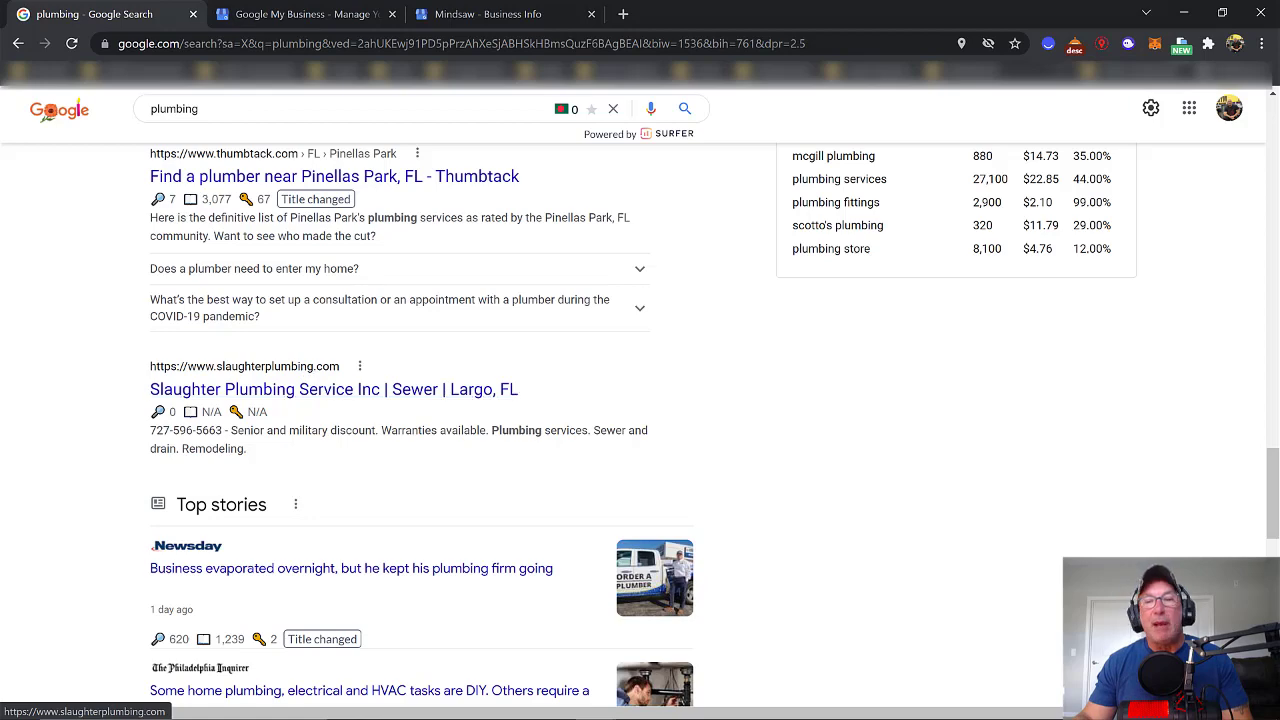
{"action": "left_click_drag", "start_coordinate": [1273, 490], "coordinate": [1273, 649]}
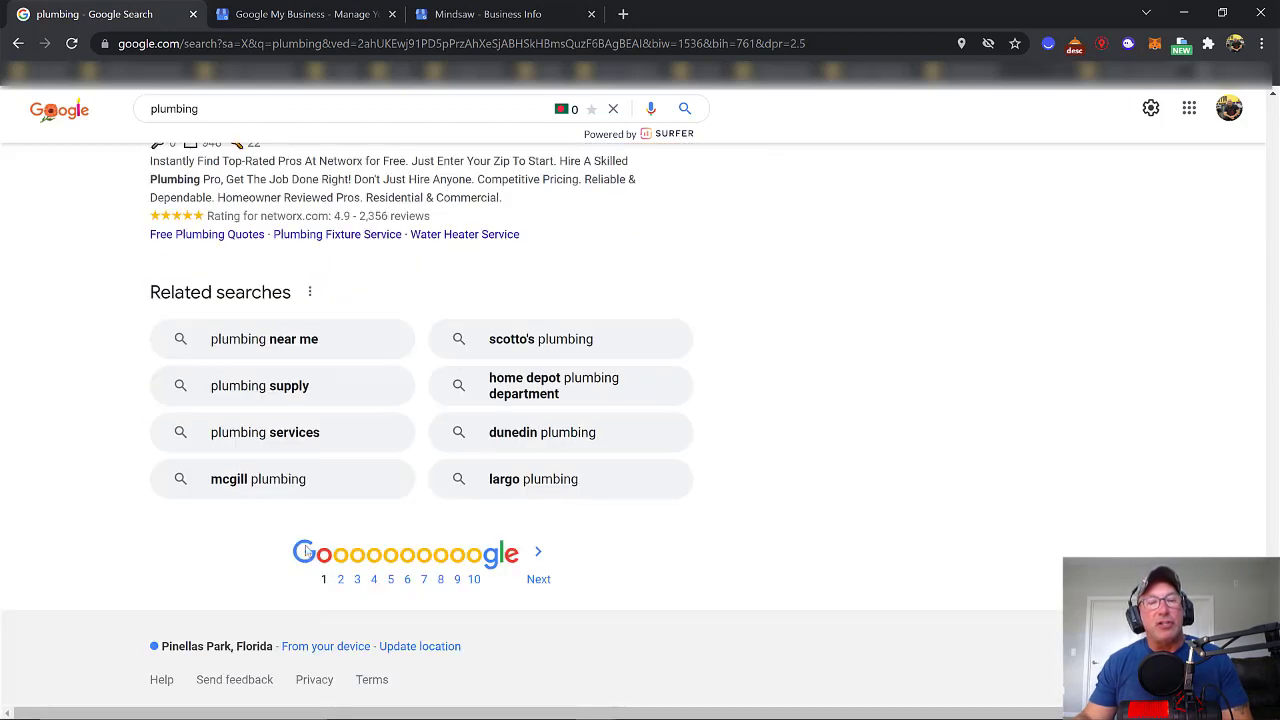
Step: Open the second page of plumbing results and examine its organic listings and ads
{"action": "left_click", "coordinate": [346, 565]}
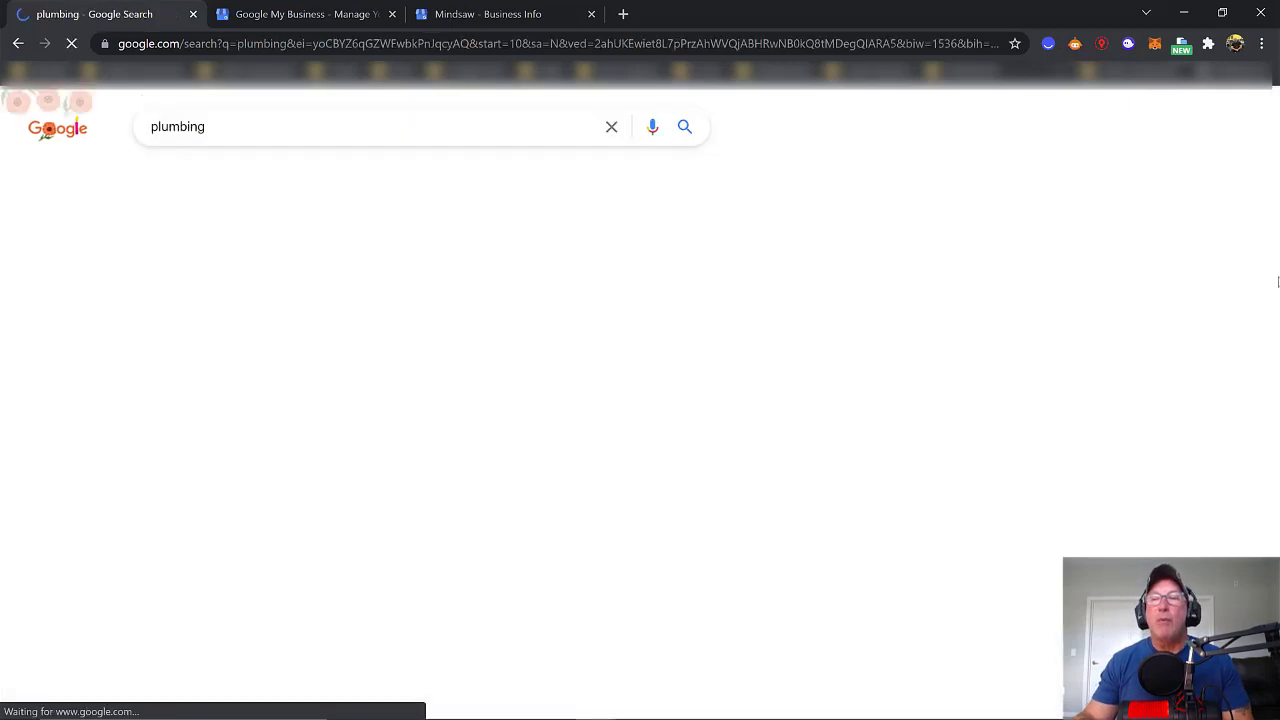
{"action": "left_click_drag", "start_coordinate": [1267, 232], "coordinate": [1263, 423]}
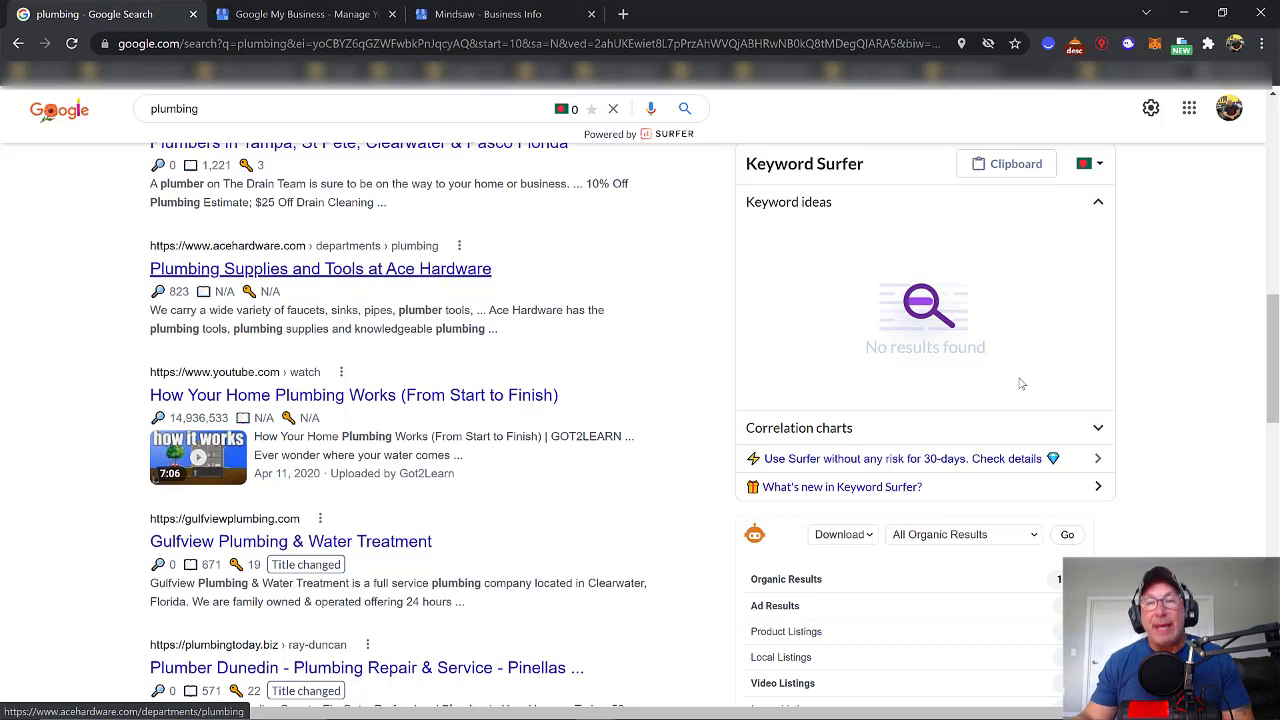
{"action": "left_click_drag", "start_coordinate": [1273, 390], "coordinate": [1273, 453]}
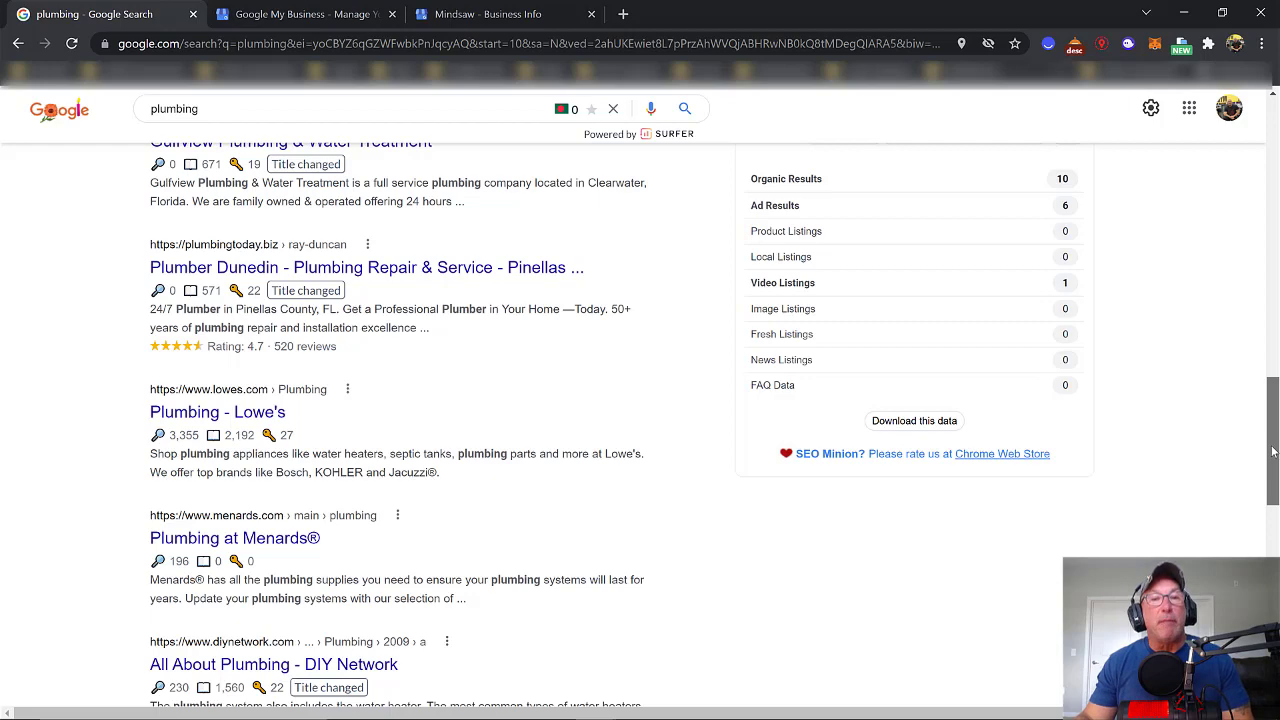
{"action": "left_click_drag", "start_coordinate": [1272, 452], "coordinate": [1270, 478]}
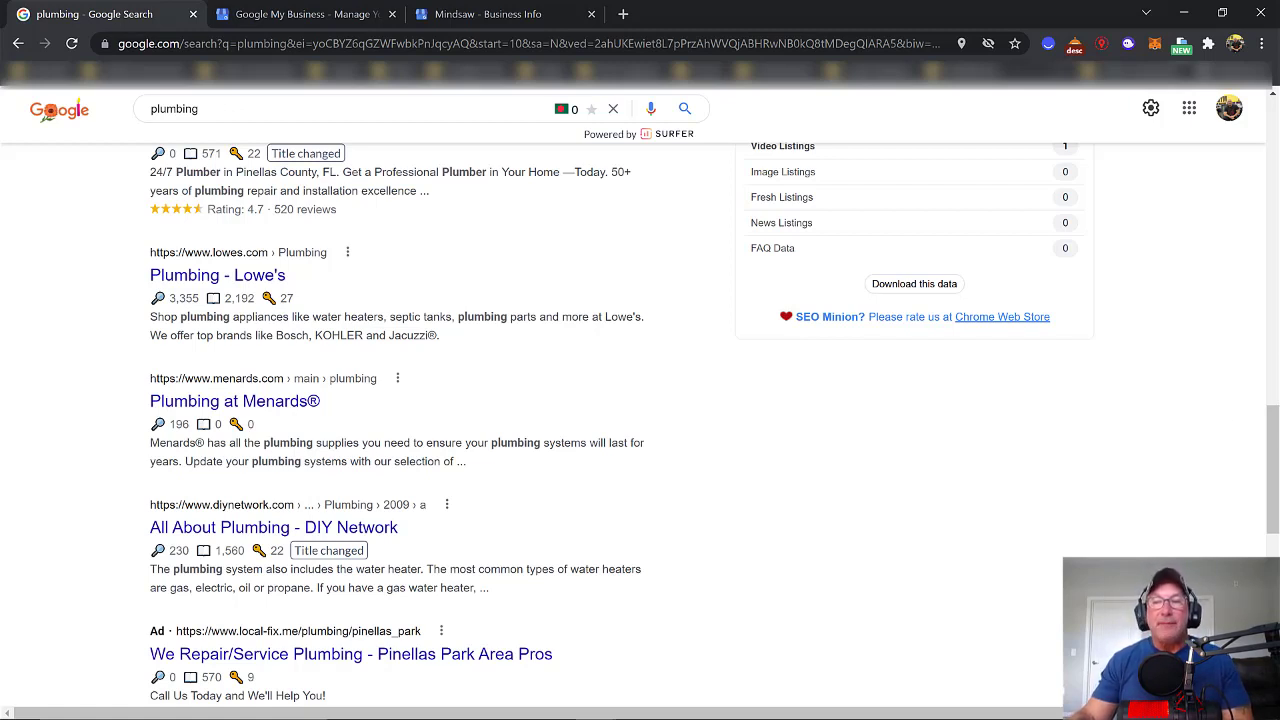
{"action": "left_click_drag", "start_coordinate": [1272, 430], "coordinate": [1266, 100]}
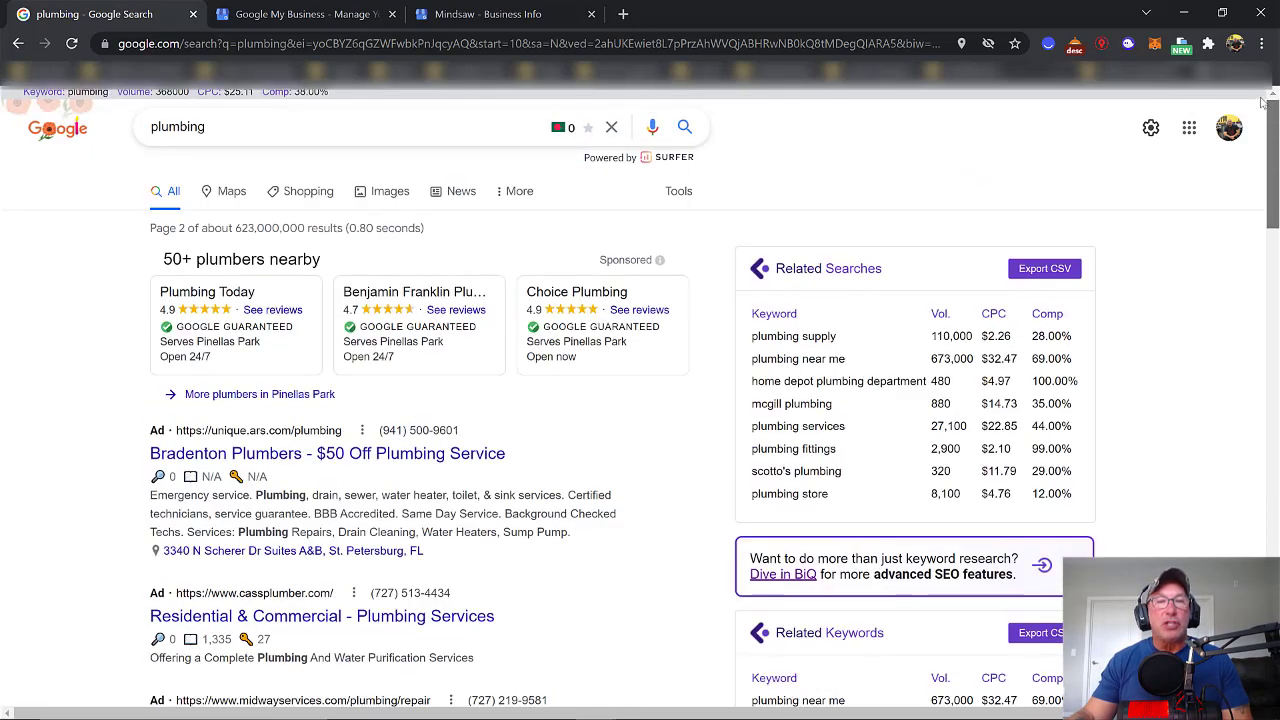
Step: View Google's search suggestions for "plumbing" alongside the second page of results, and close the suggestions
{"action": "left_click", "coordinate": [293, 128]}
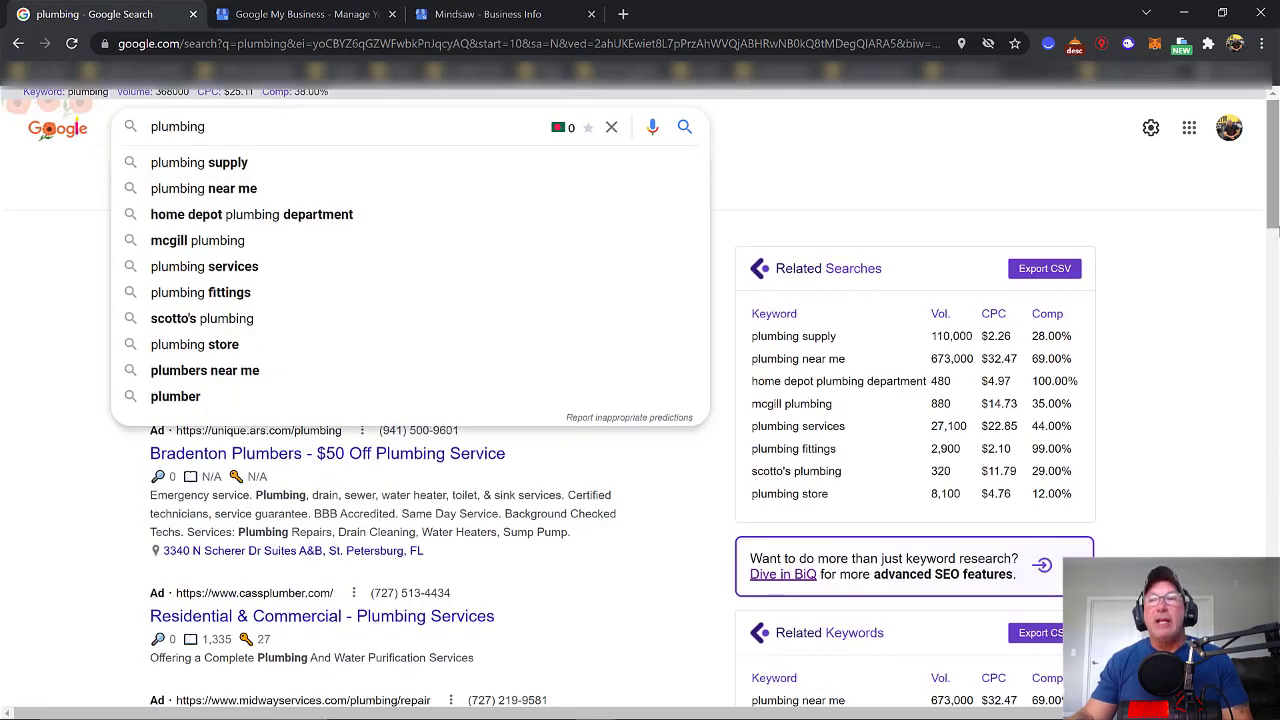
{"action": "left_click_drag", "start_coordinate": [1270, 218], "coordinate": [1267, 340]}
{"action": "scroll", "coordinate": [1267, 340], "scroll_direction": "down", "scroll_amount": 1}
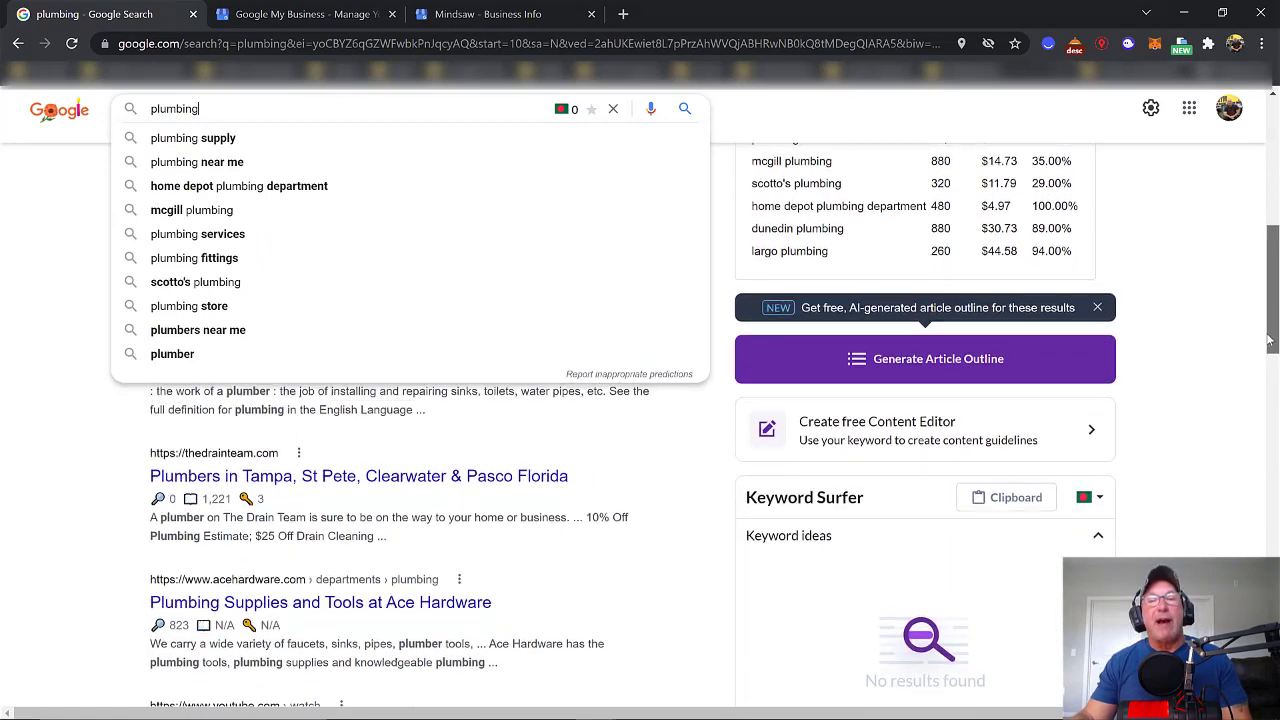
{"action": "left_click", "coordinate": [1247, 416]}
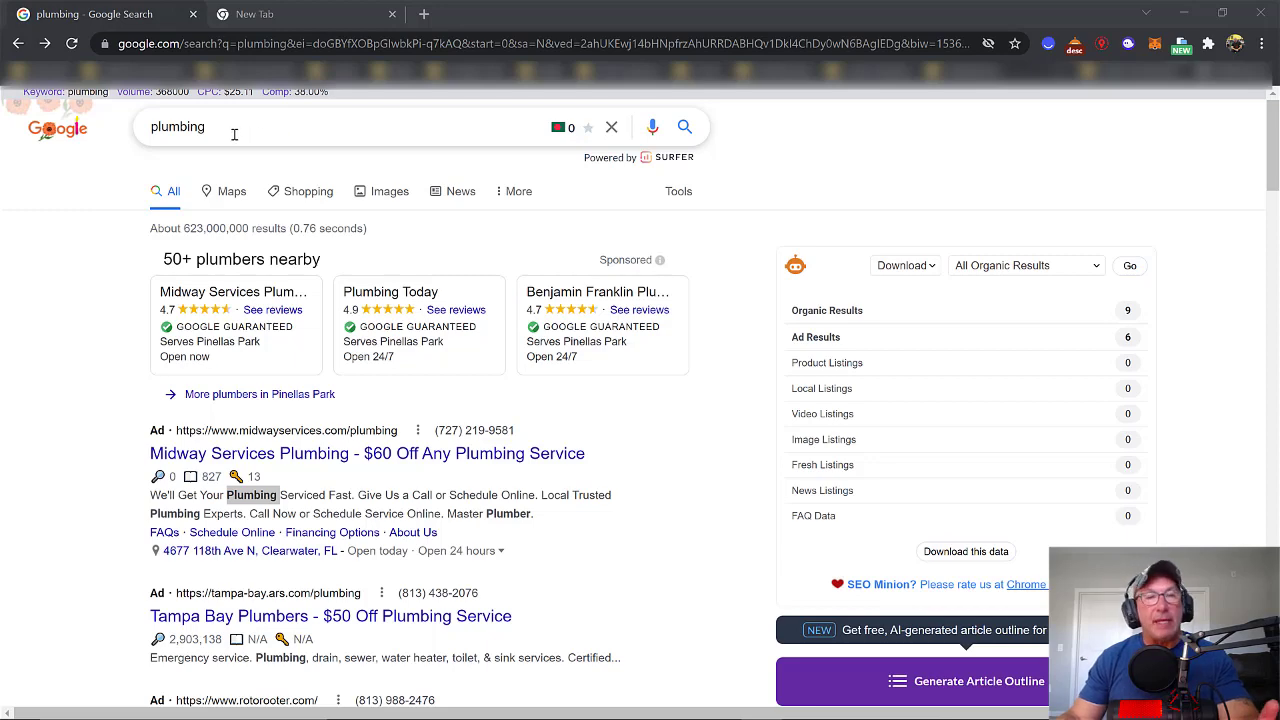
Step: Create a blank spreadsheet in Google Sheets from the empty browser tab
{"action": "scroll", "coordinate": [296, 280], "scroll_direction": "down", "scroll_amount": 3}
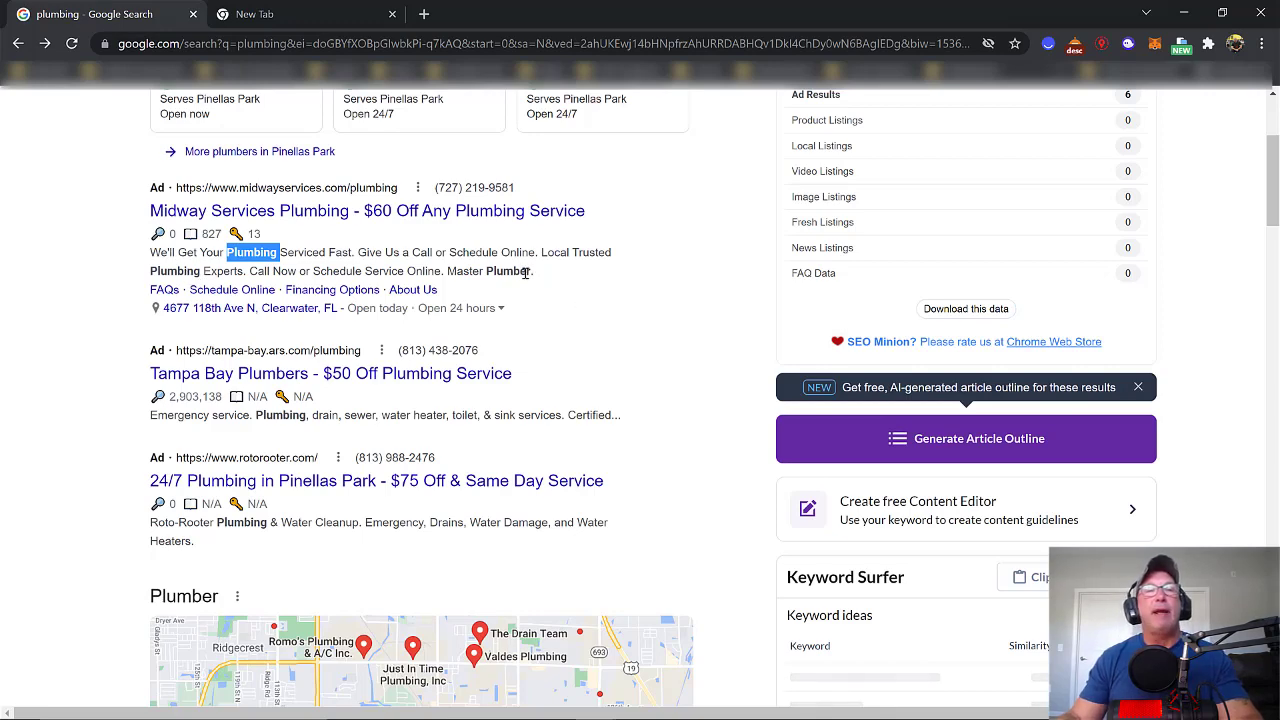
{"action": "left_click", "coordinate": [288, 12]}
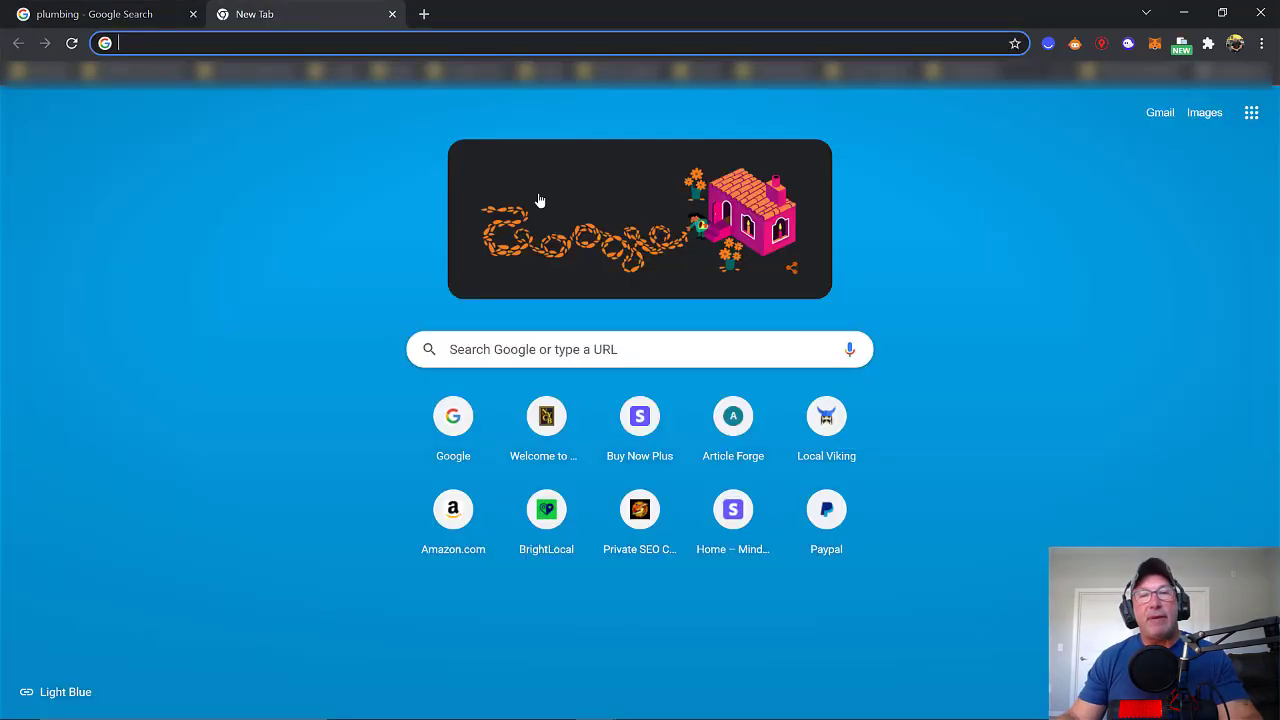
{"action": "left_click", "coordinate": [1251, 115]}
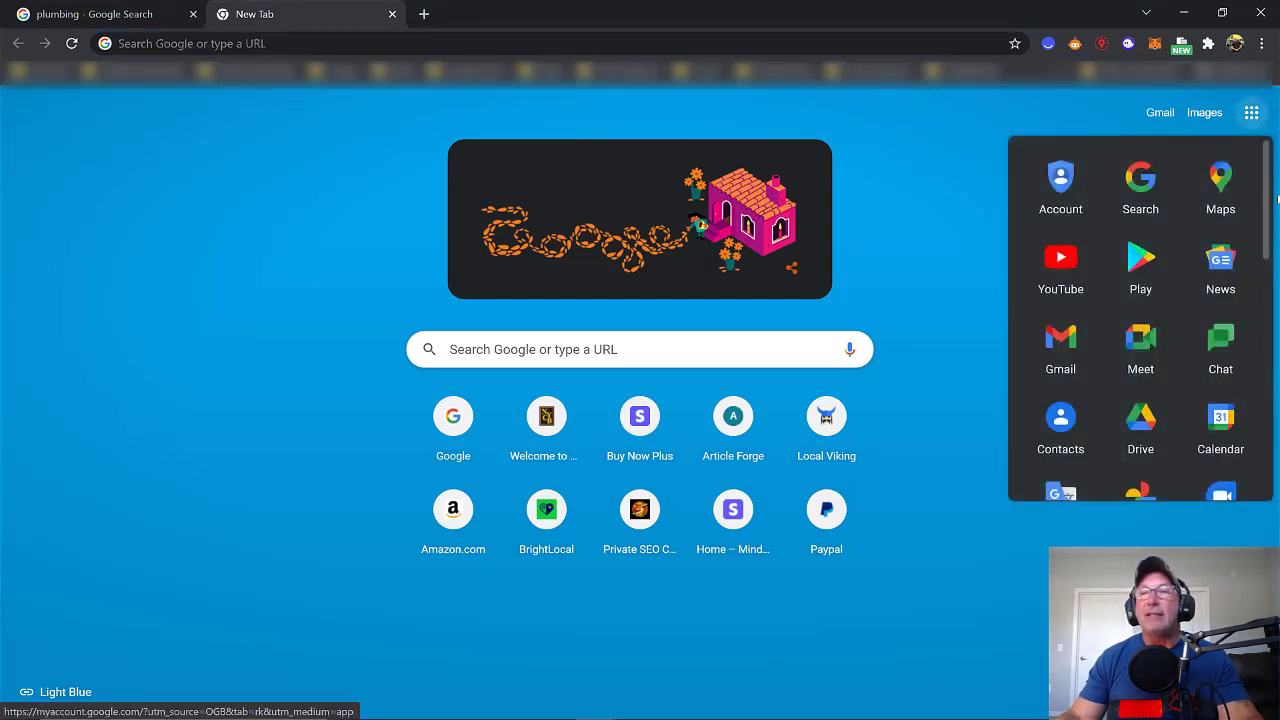
{"action": "scroll", "coordinate": [1250, 336], "scroll_direction": "down", "scroll_amount": 3}
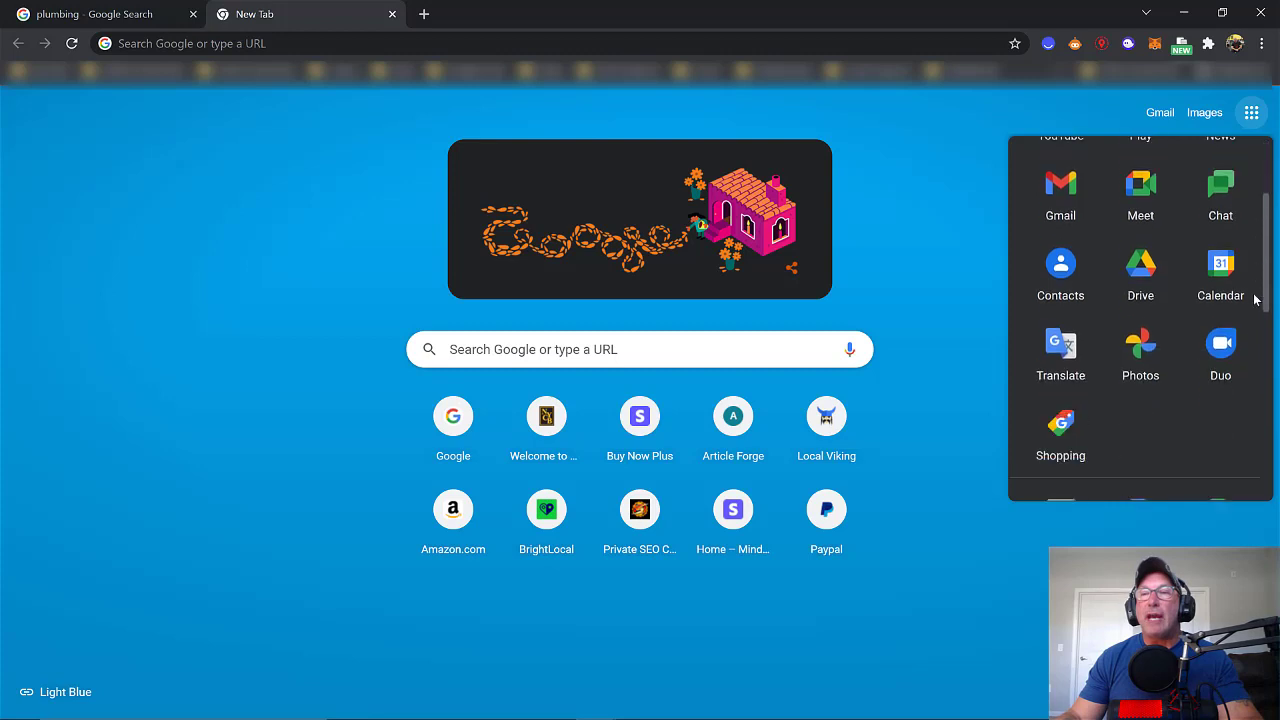
{"action": "left_click", "coordinate": [1222, 333]}
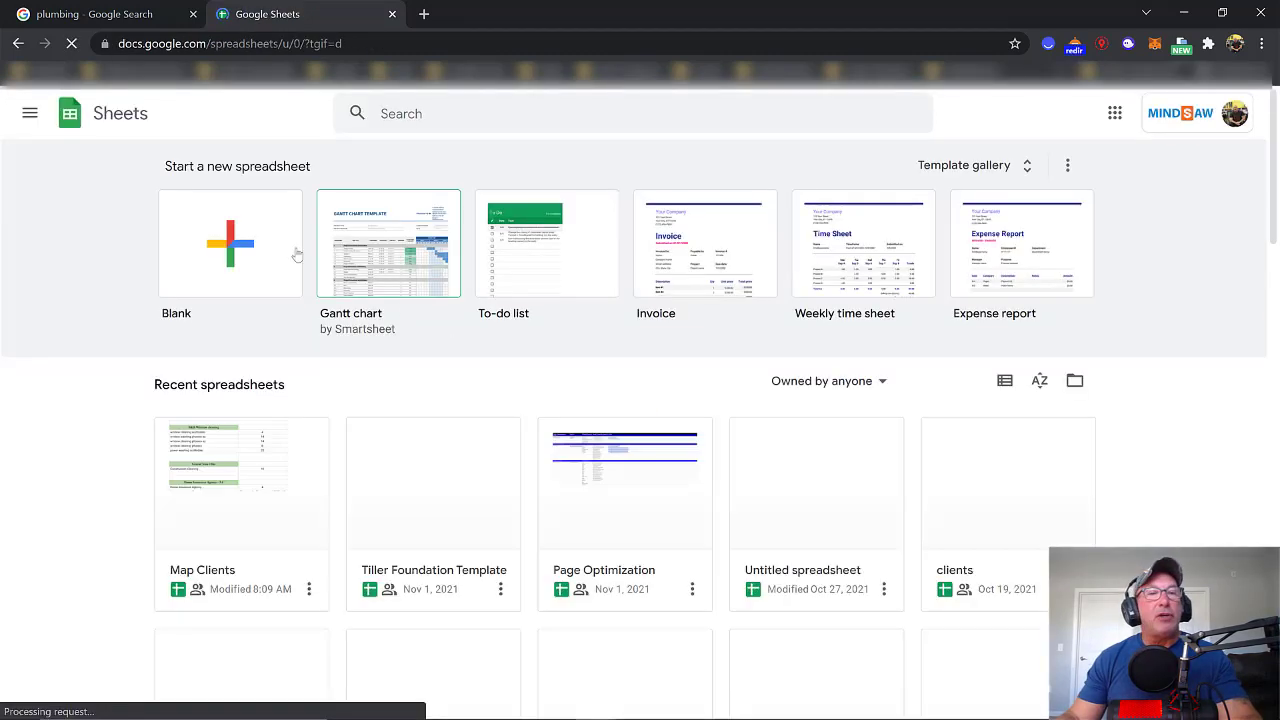
{"action": "left_click", "coordinate": [477, 297]}
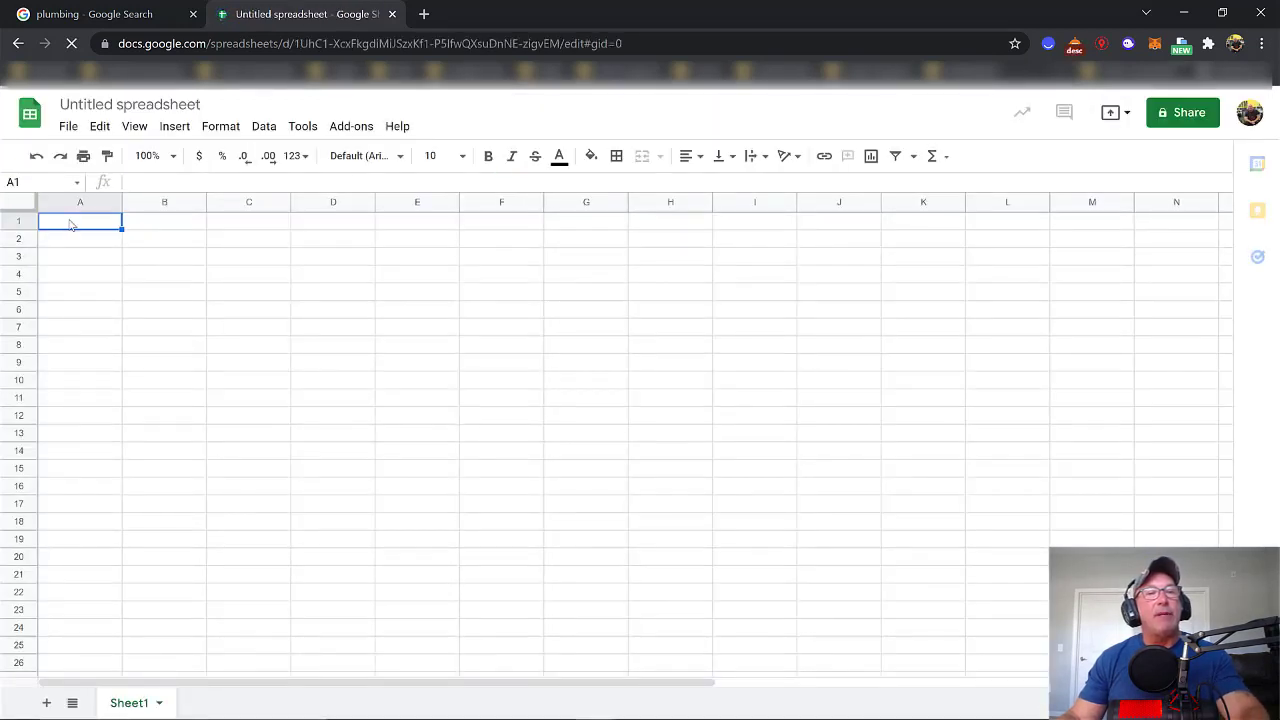
Step: Enter the header "Keyword" in cell A1 and the keyword "Plumbing" in cell A2
{"action": "type", "text": "K"}
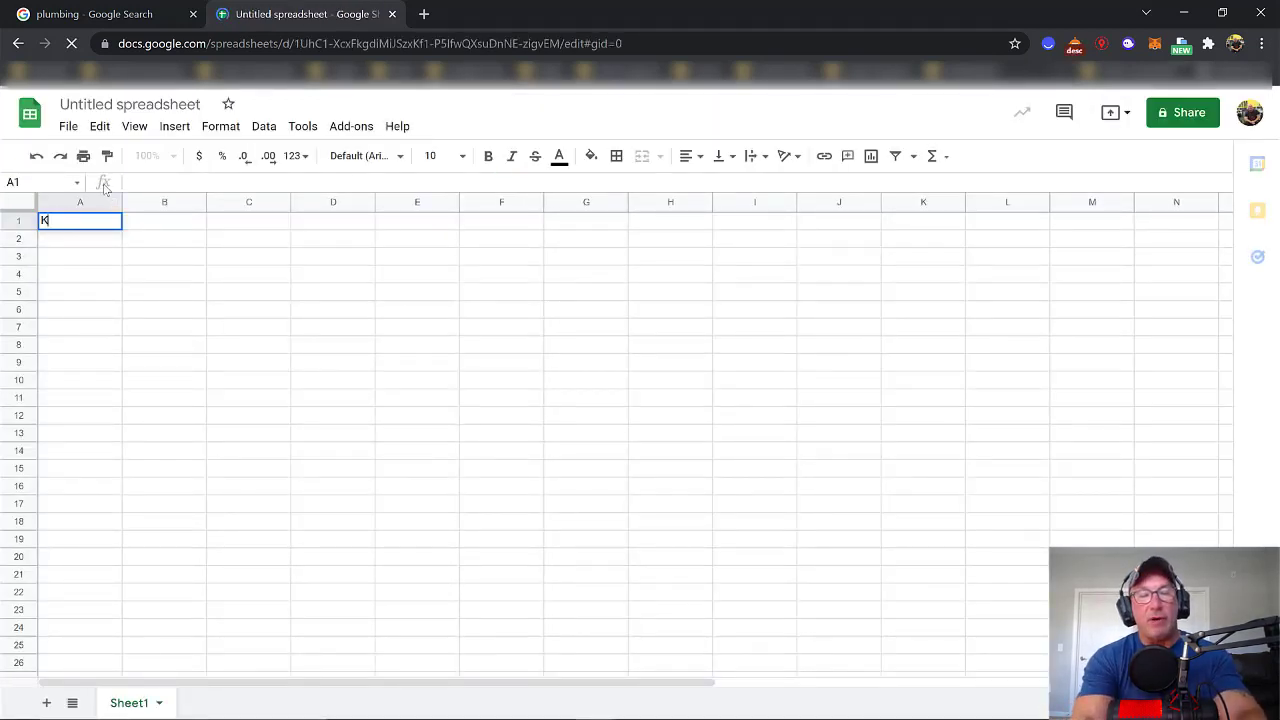
{"action": "type", "text": "eyword"}
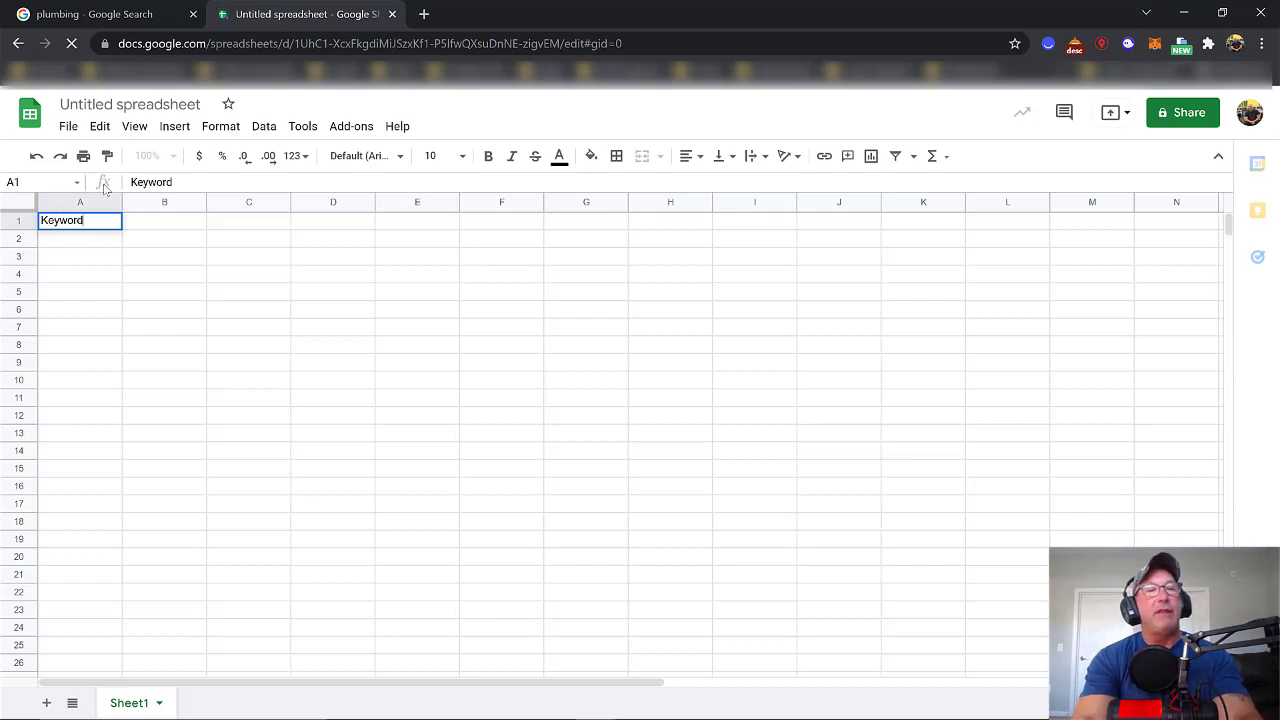
{"action": "left_click", "coordinate": [89, 244]}
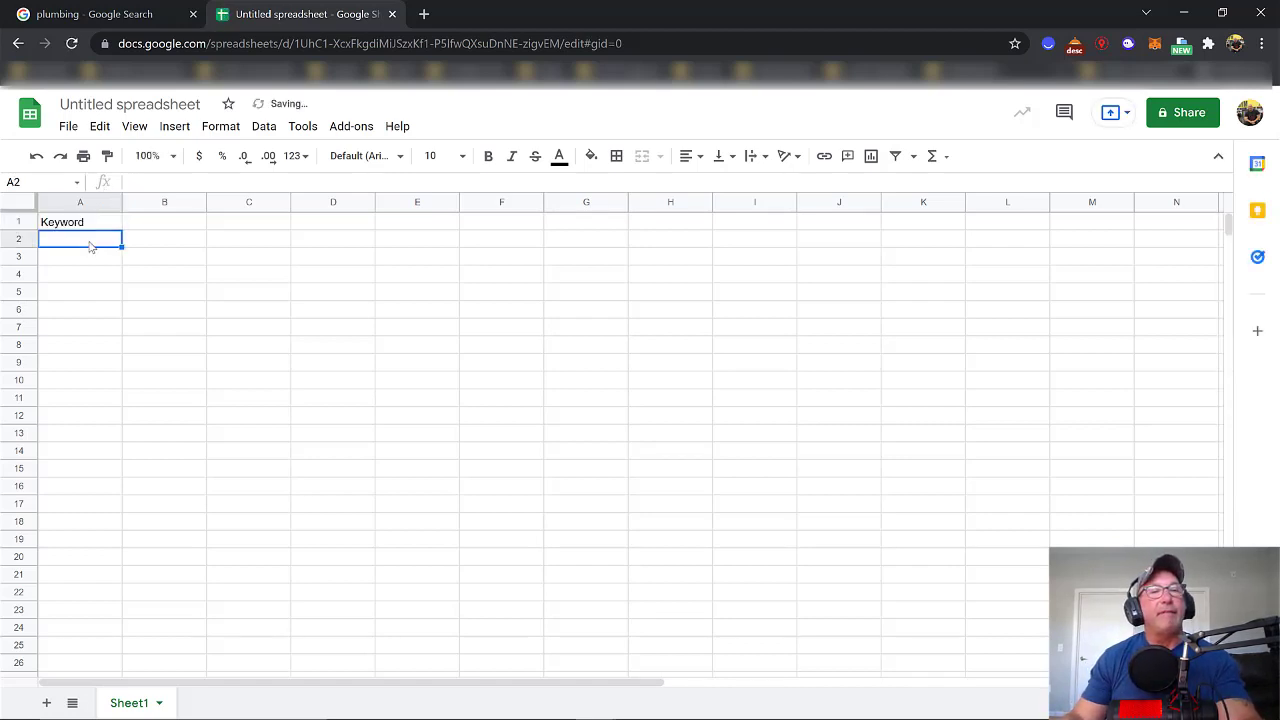
{"action": "type", "text": "Plumbing"}
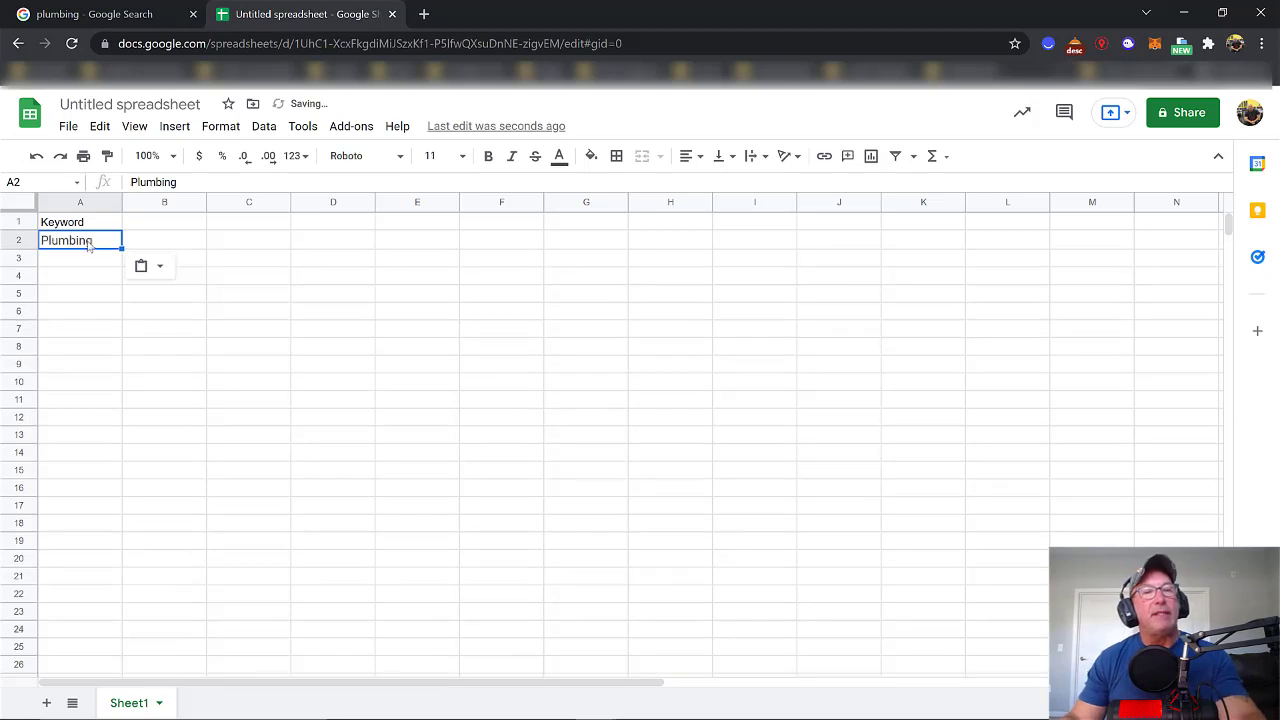
Step: Copy the word "Plumber" from the Midway Services ad in the Google results into cell A3 of the keyword spreadsheet
{"action": "left_click", "coordinate": [133, 15]}
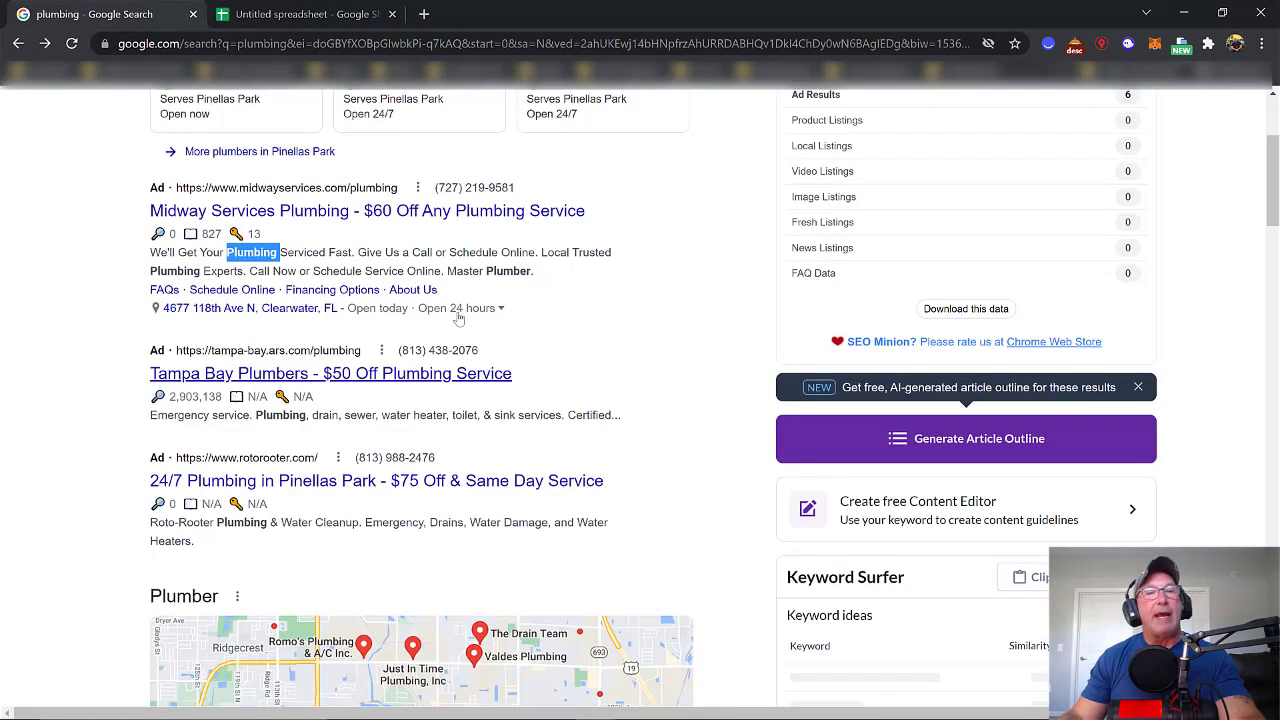
{"action": "left_click_drag", "start_coordinate": [532, 272], "coordinate": [485, 272]}
{"action": "right_click", "coordinate": [501, 279]}
{"action": "left_click", "coordinate": [538, 287]}
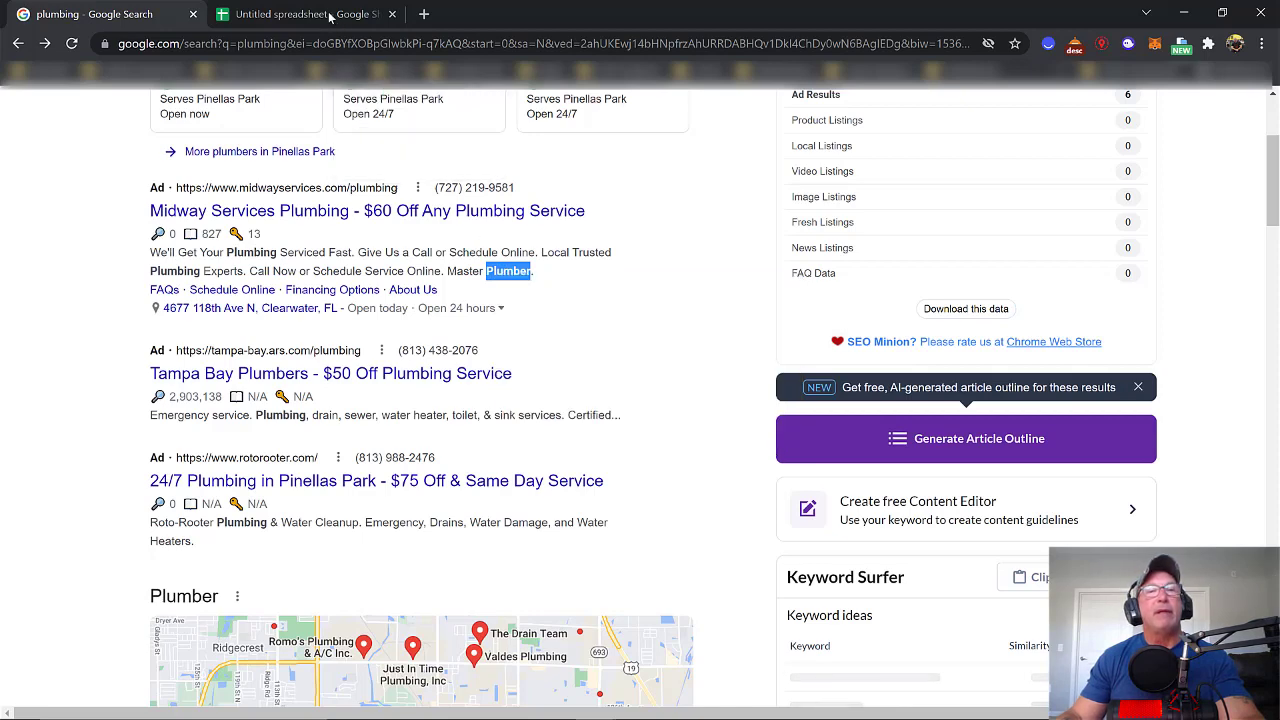
{"action": "left_click", "coordinate": [300, 14]}
{"action": "double_click", "coordinate": [85, 260]}
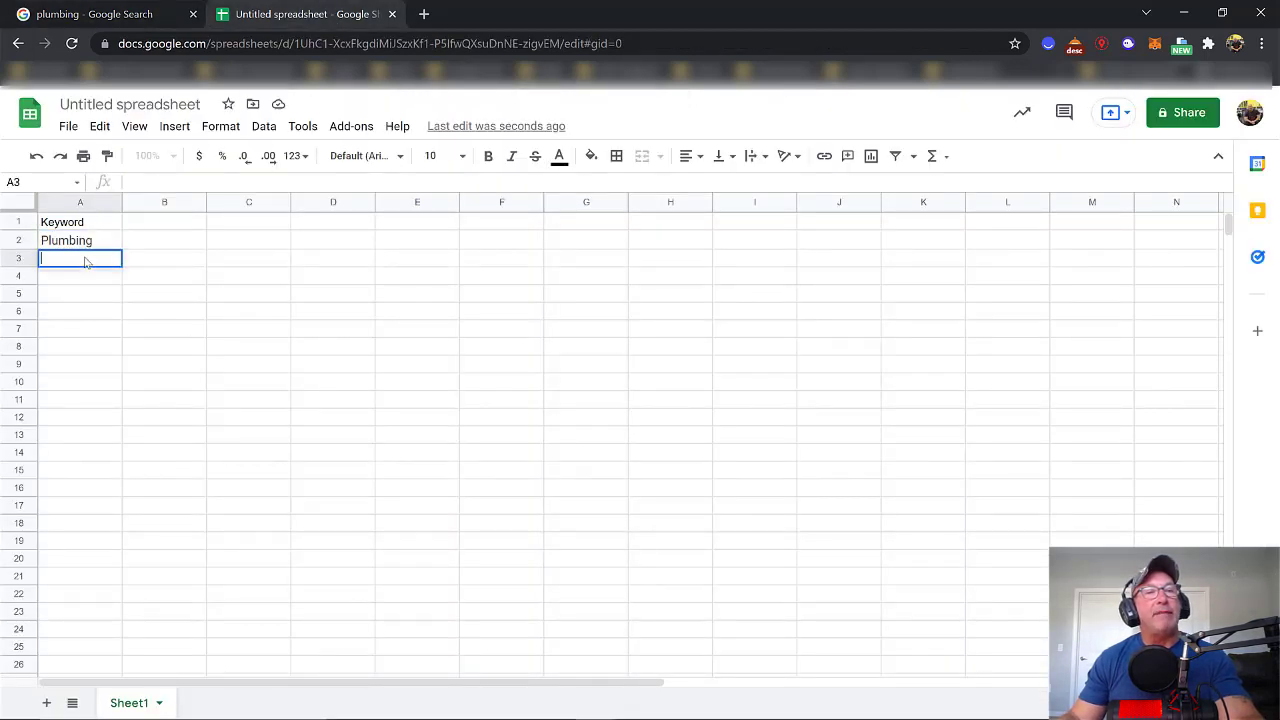
{"action": "key", "text": "ctrl+v"}
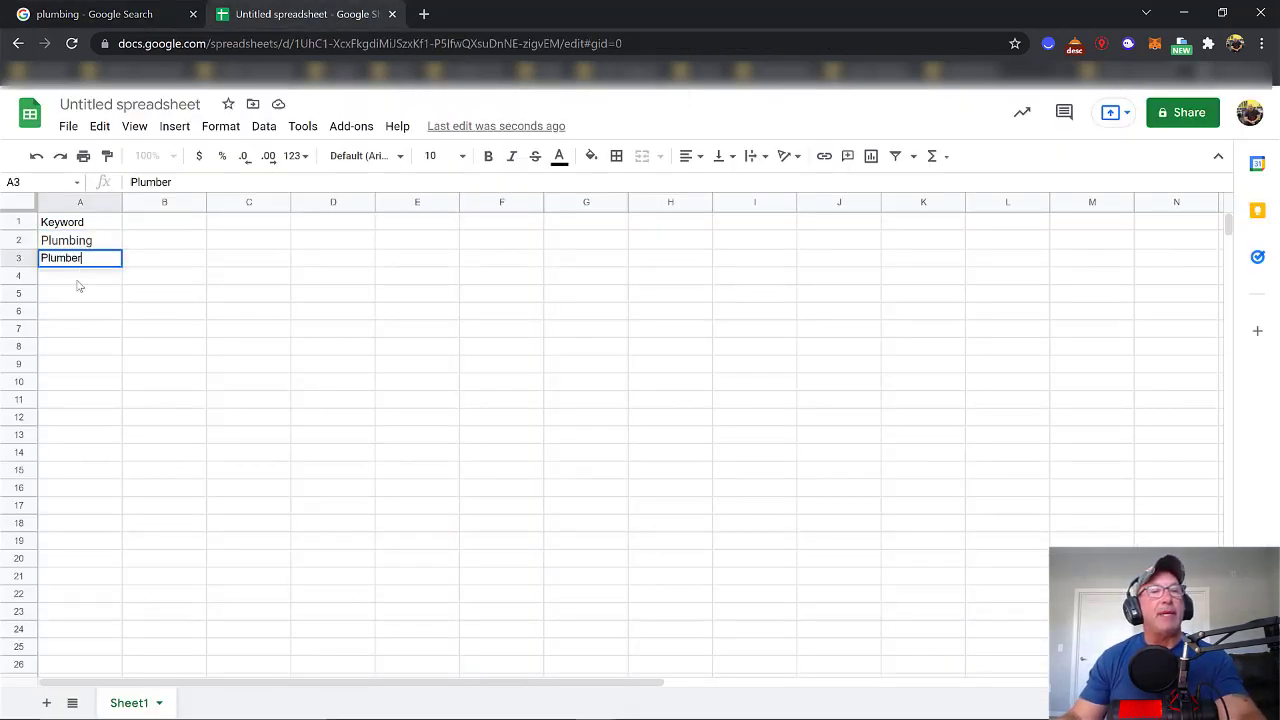
{"action": "key", "text": "Return"}
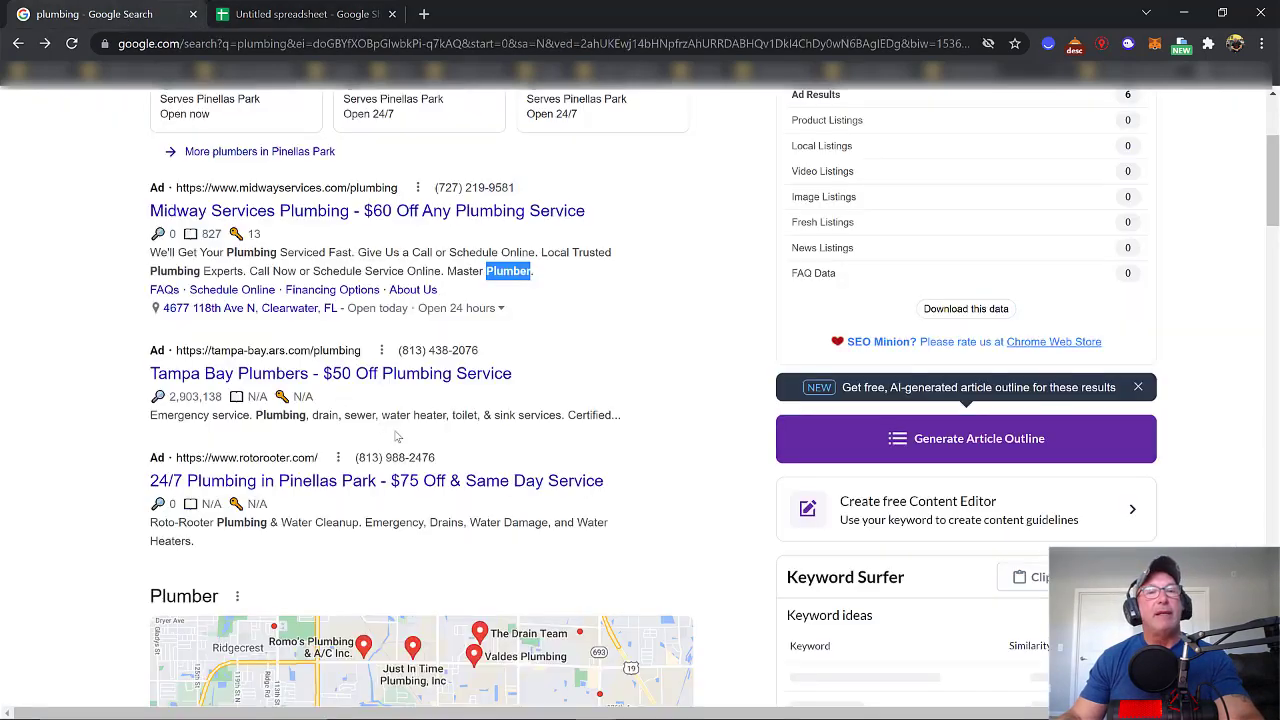
Step: Go back to the Google results and open Wikipedia's Plumbing article, highlighting the word "Plumbing" in its opening sentence
{"action": "left_click", "coordinate": [134, 13]}
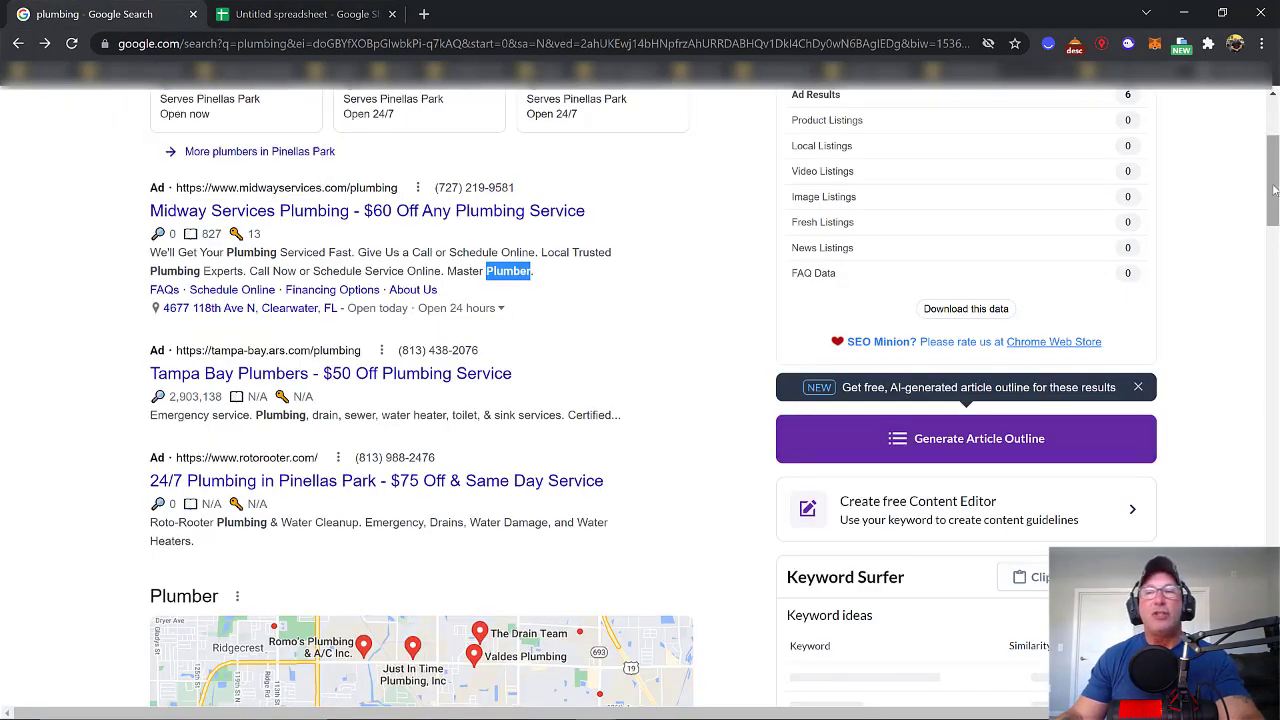
{"action": "left_click_drag", "start_coordinate": [1272, 190], "coordinate": [1267, 461]}
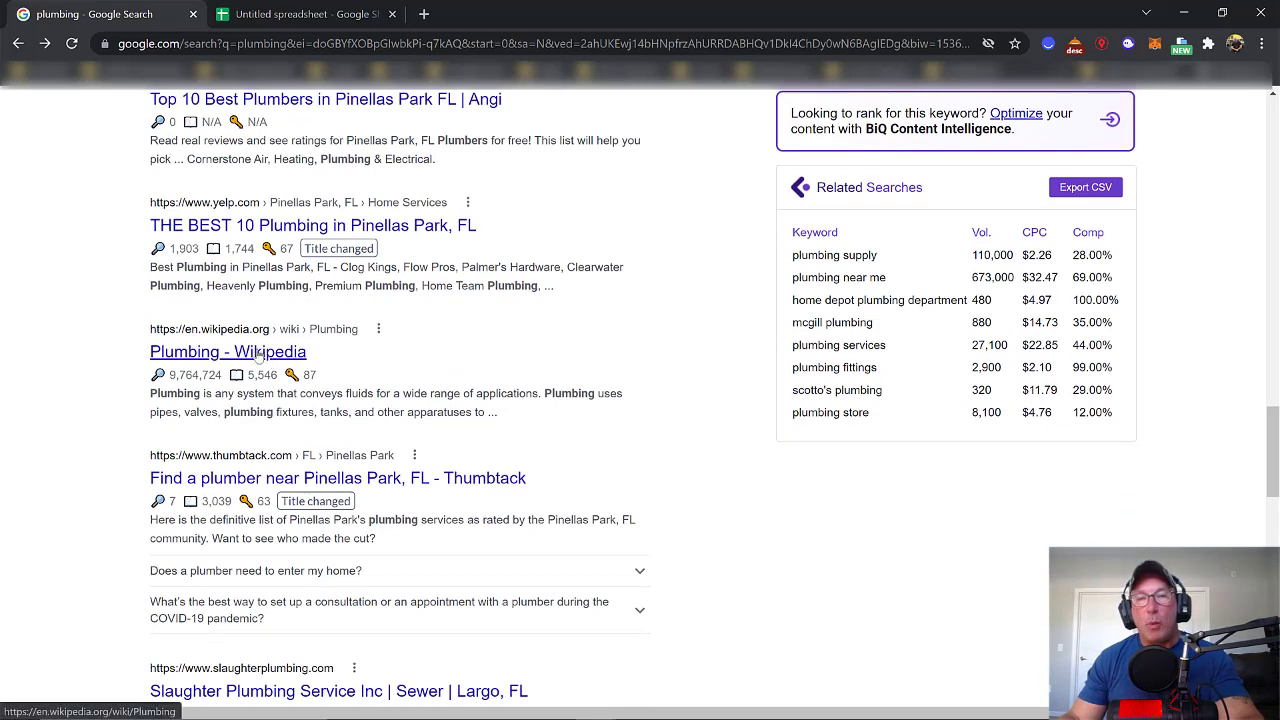
{"action": "left_click", "coordinate": [258, 353]}
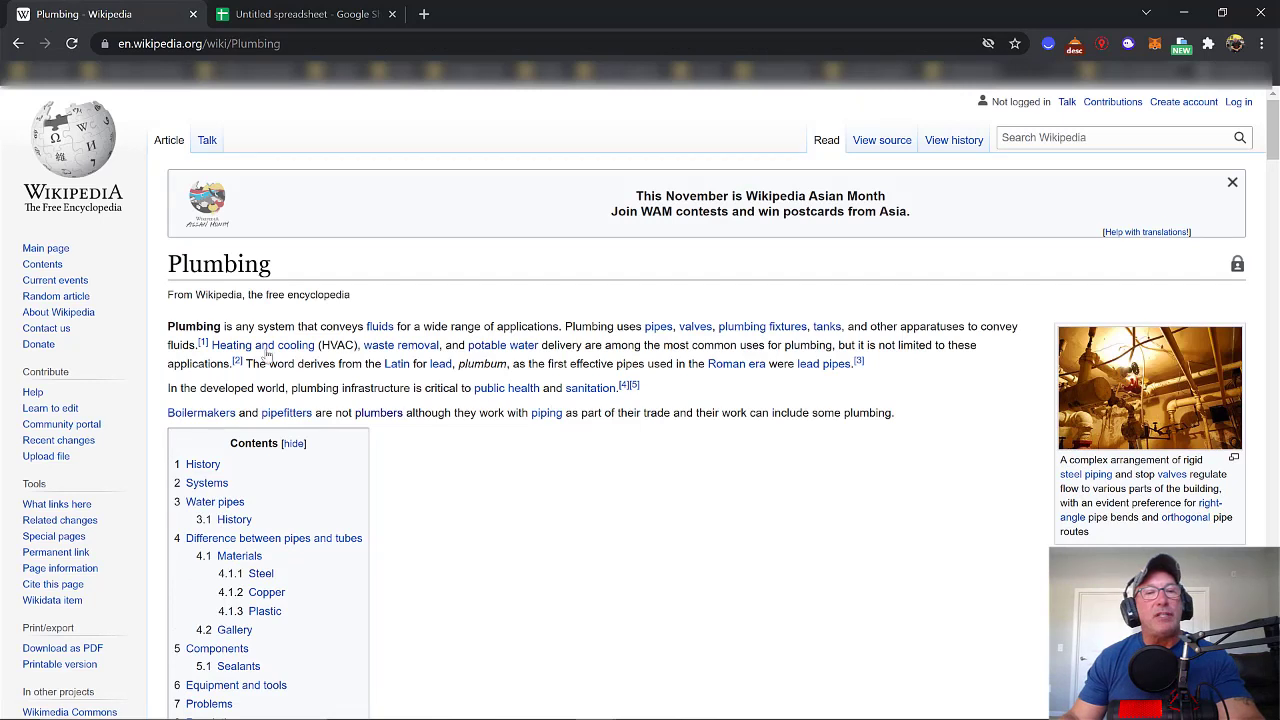
{"action": "left_click_drag", "start_coordinate": [221, 326], "coordinate": [167, 333]}
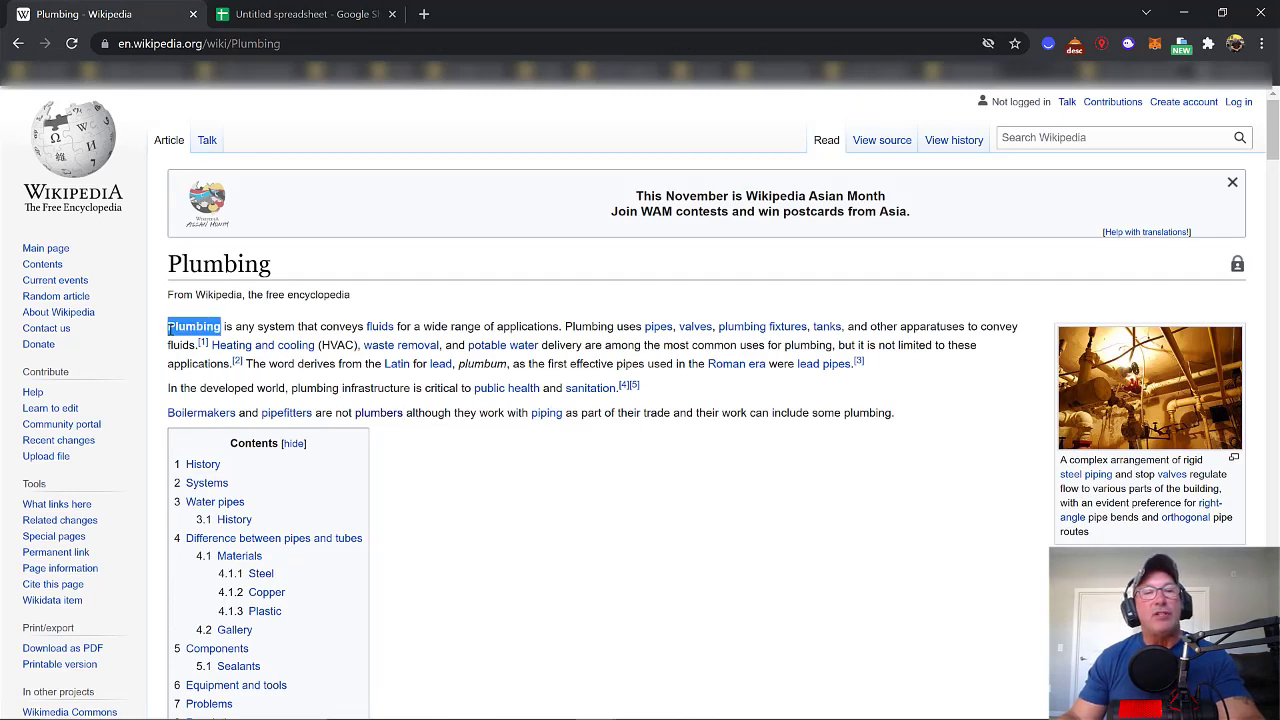
Step: Copy the linked term "pipes" from the Wikipedia article's opening paragraph into cell A4 of the keyword spreadsheet
{"action": "mouse_move", "coordinate": [204, 346]}
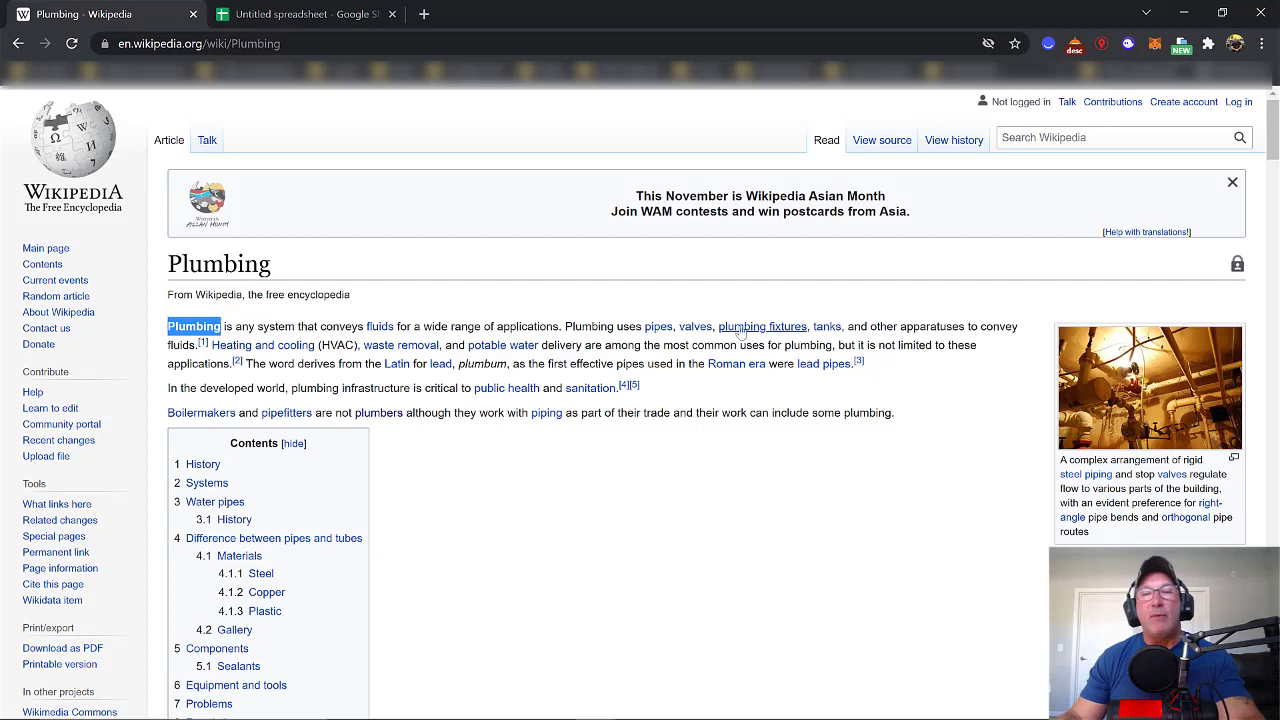
{"action": "mouse_move", "coordinate": [692, 334]}
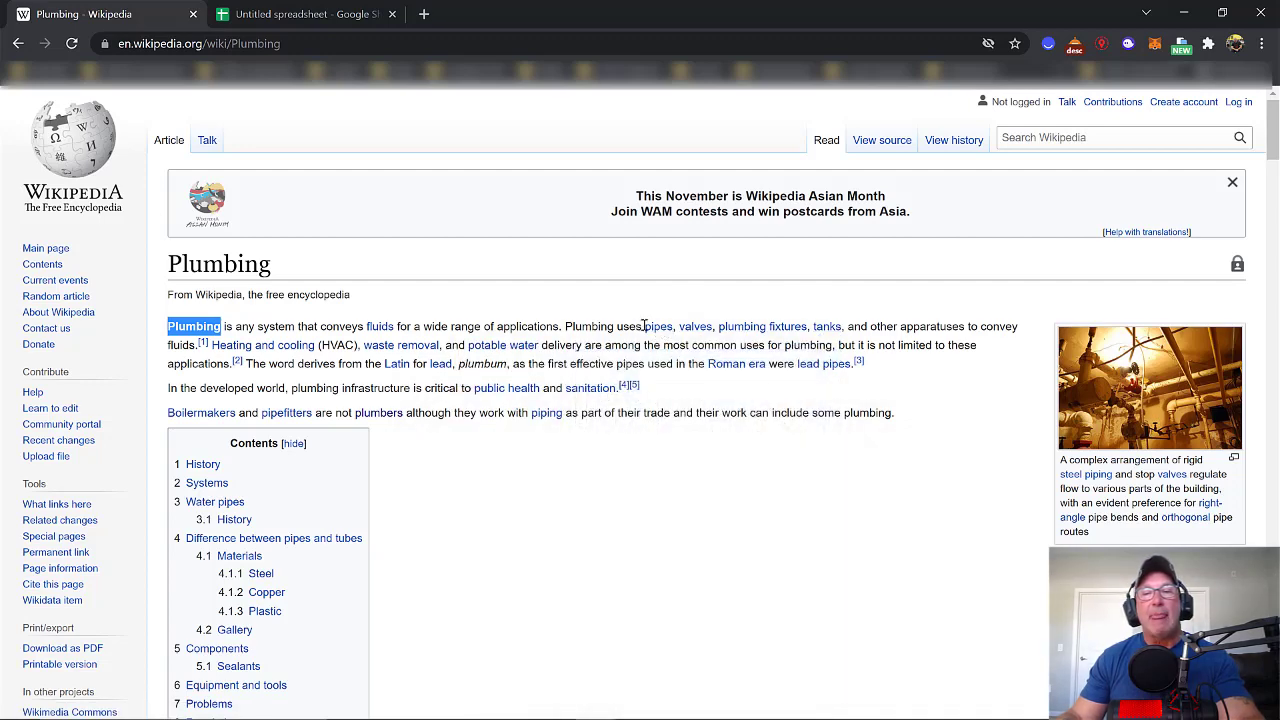
{"action": "left_click_drag", "start_coordinate": [644, 326], "coordinate": [672, 329]}
{"action": "key", "text": "ctrl+c"}
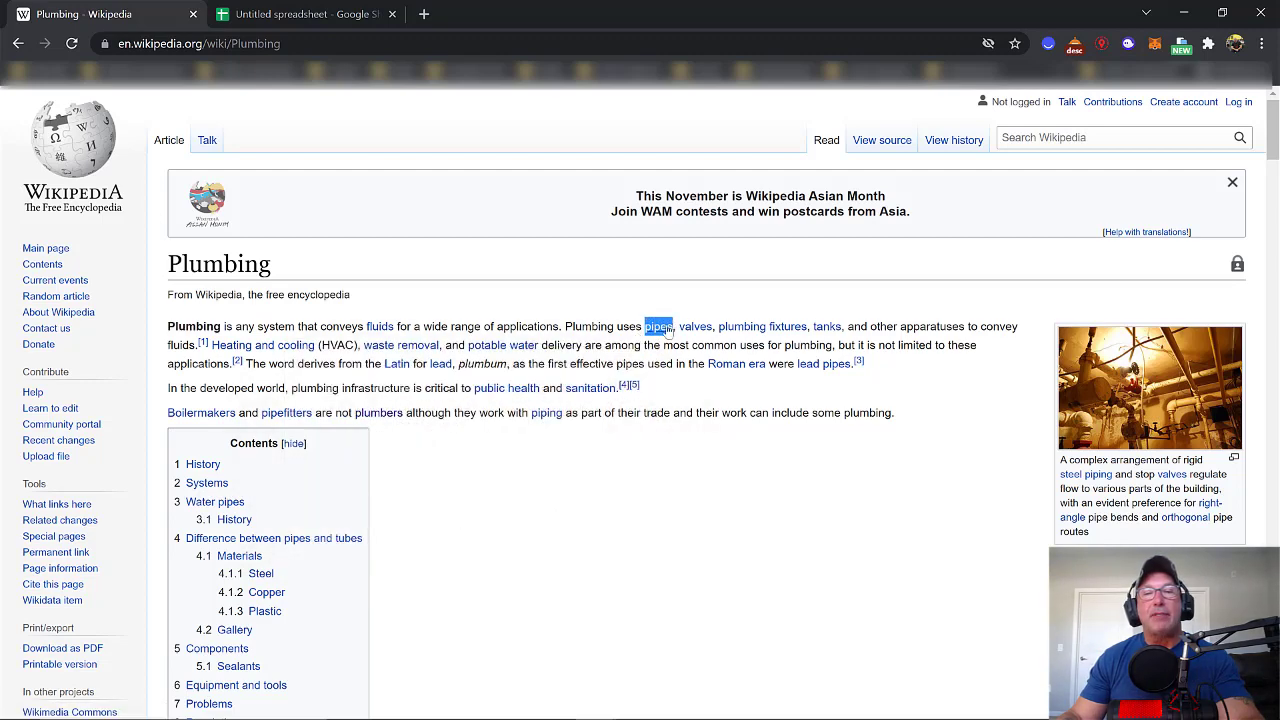
{"action": "right_click", "coordinate": [667, 330]}
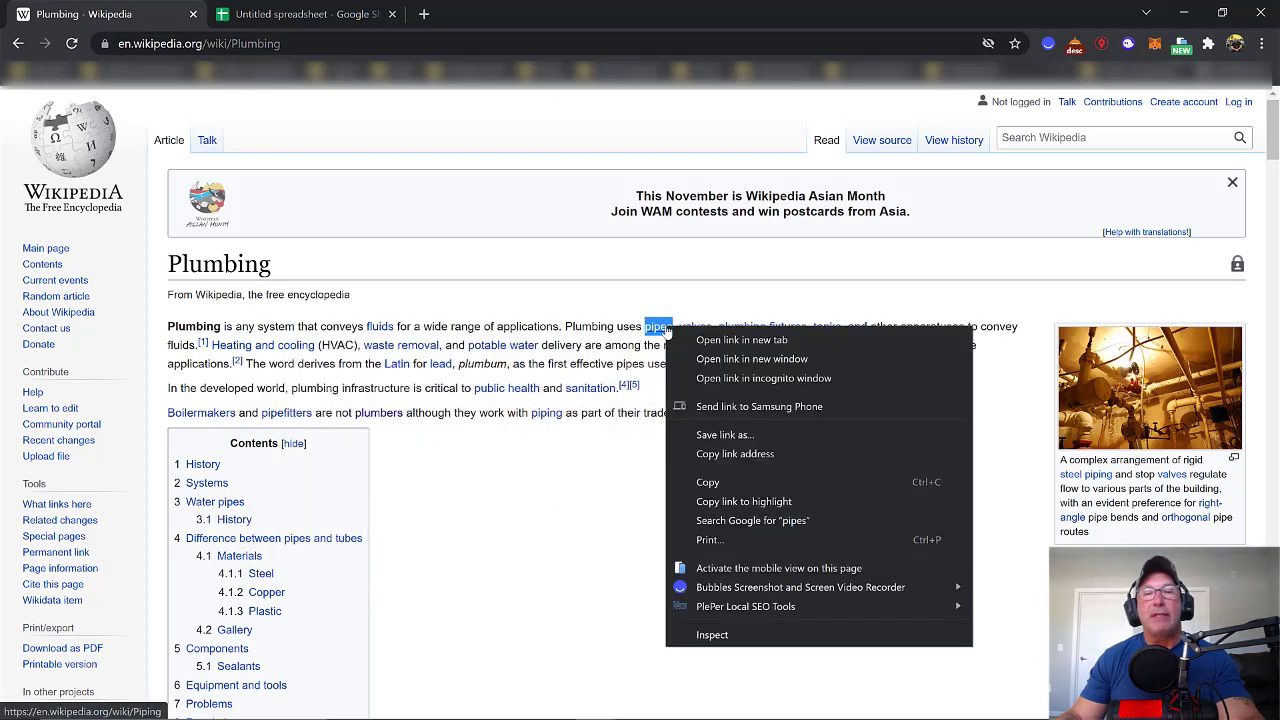
{"action": "left_click", "coordinate": [708, 483]}
{"action": "left_click", "coordinate": [300, 14]}
{"action": "double_click", "coordinate": [89, 282]}
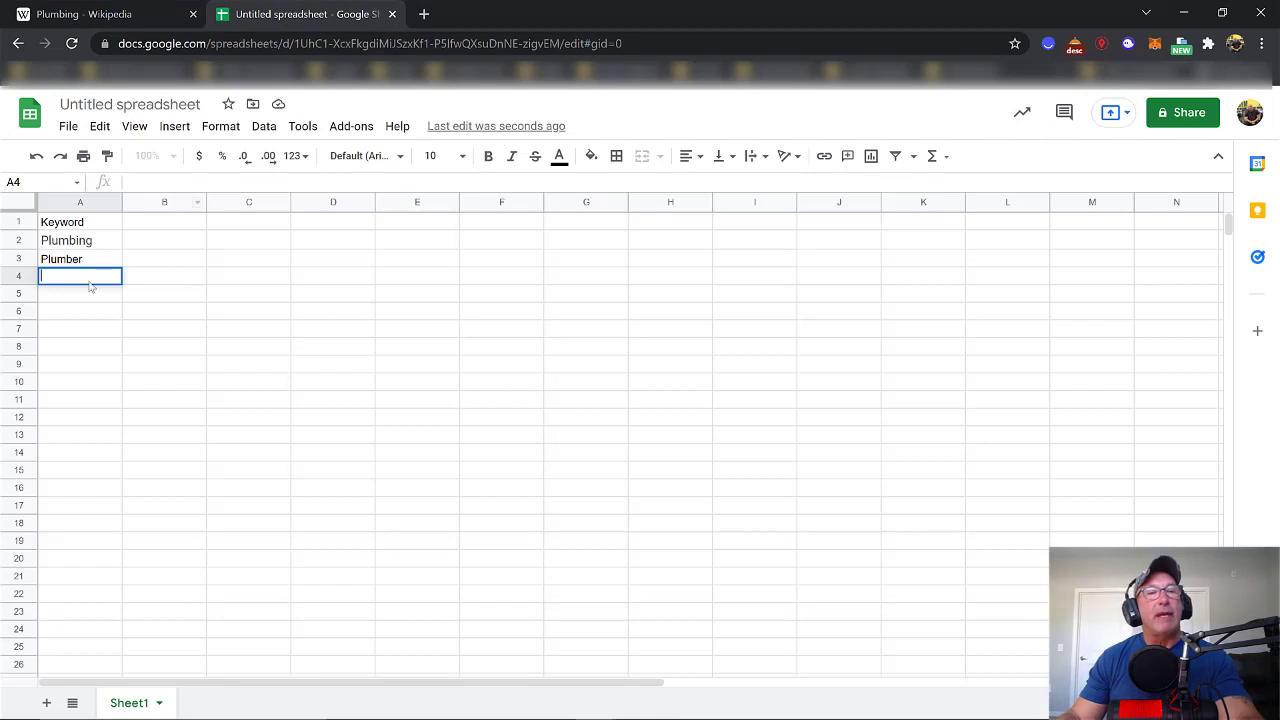
{"action": "right_click", "coordinate": [88, 280]}
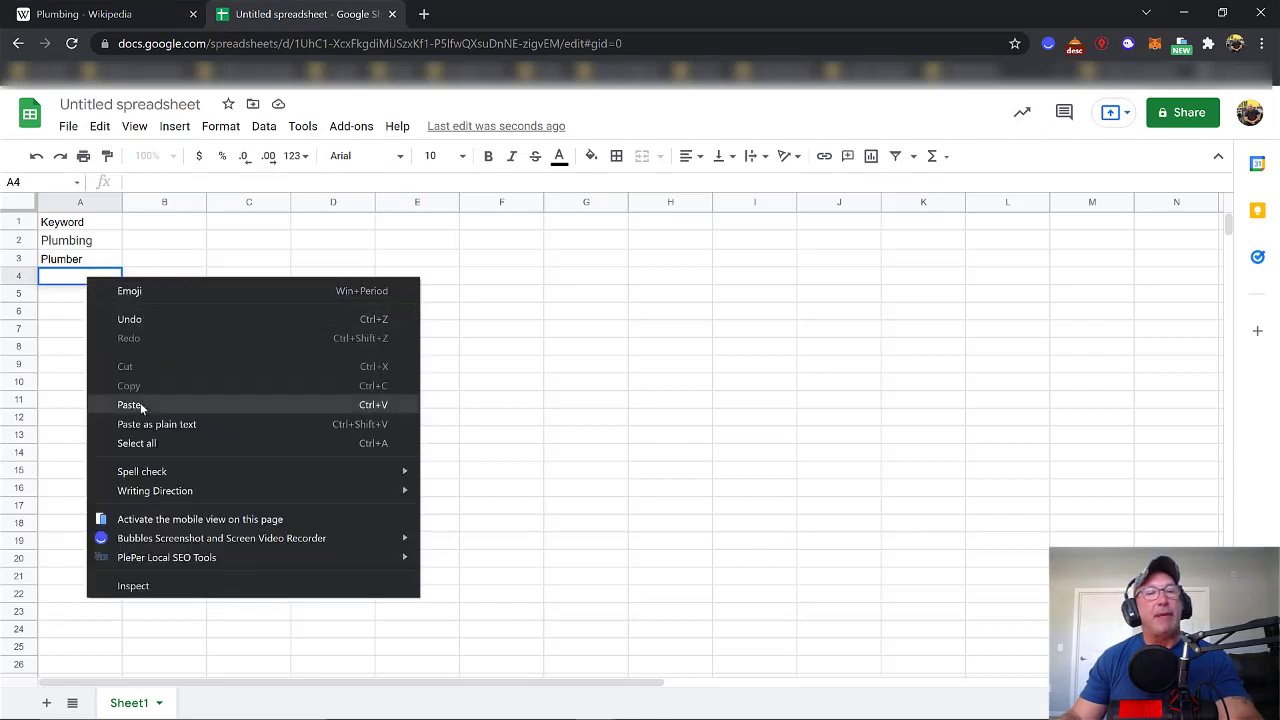
{"action": "left_click", "coordinate": [142, 406]}
{"action": "left_click", "coordinate": [79, 300]}
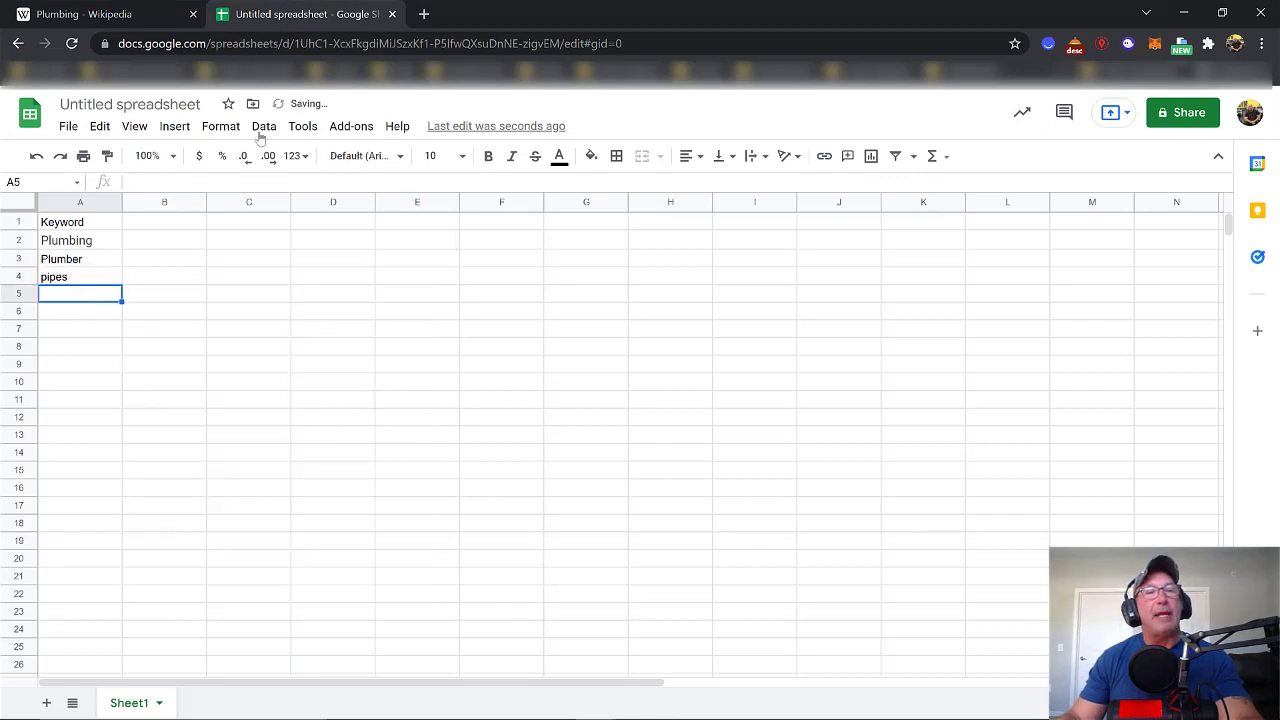
Step: Copy the linked term "valves" from the Wikipedia article's opening paragraph into cell A5 of the keyword spreadsheet
{"action": "left_click", "coordinate": [145, 18]}
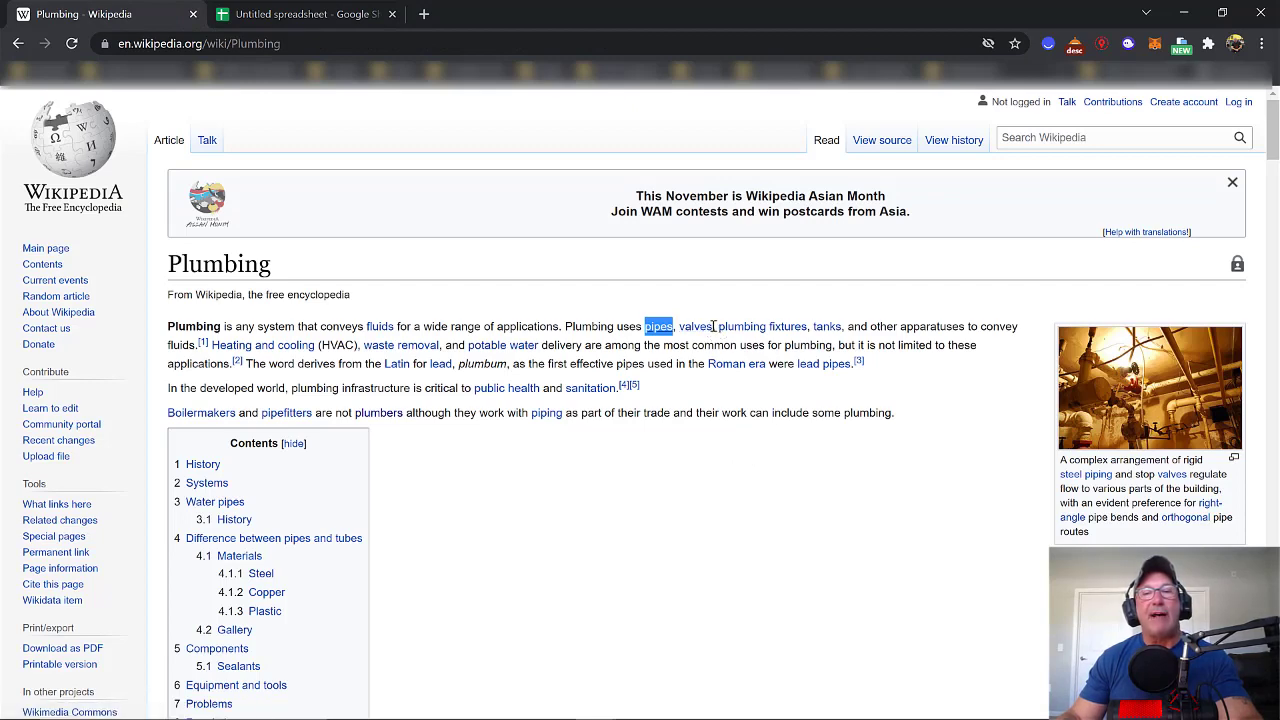
{"action": "left_click_drag", "start_coordinate": [713, 326], "coordinate": [681, 327]}
{"action": "right_click", "coordinate": [680, 327]}
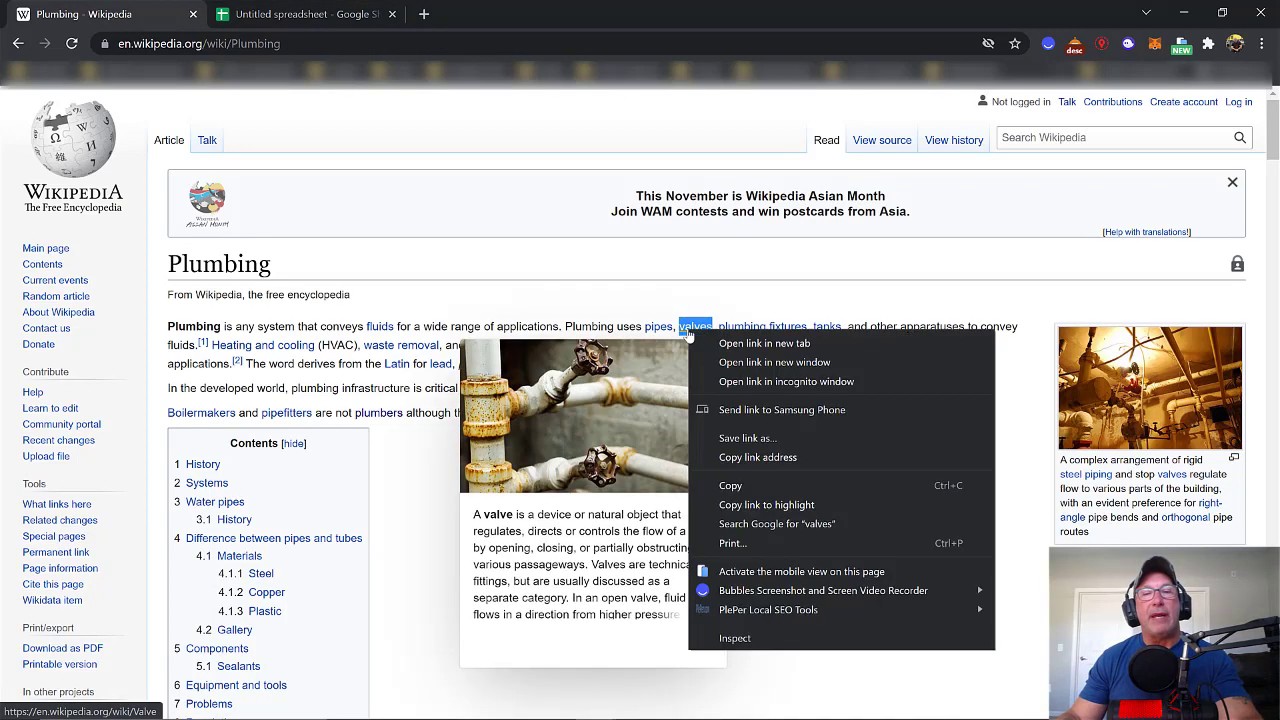
{"action": "left_click", "coordinate": [736, 484]}
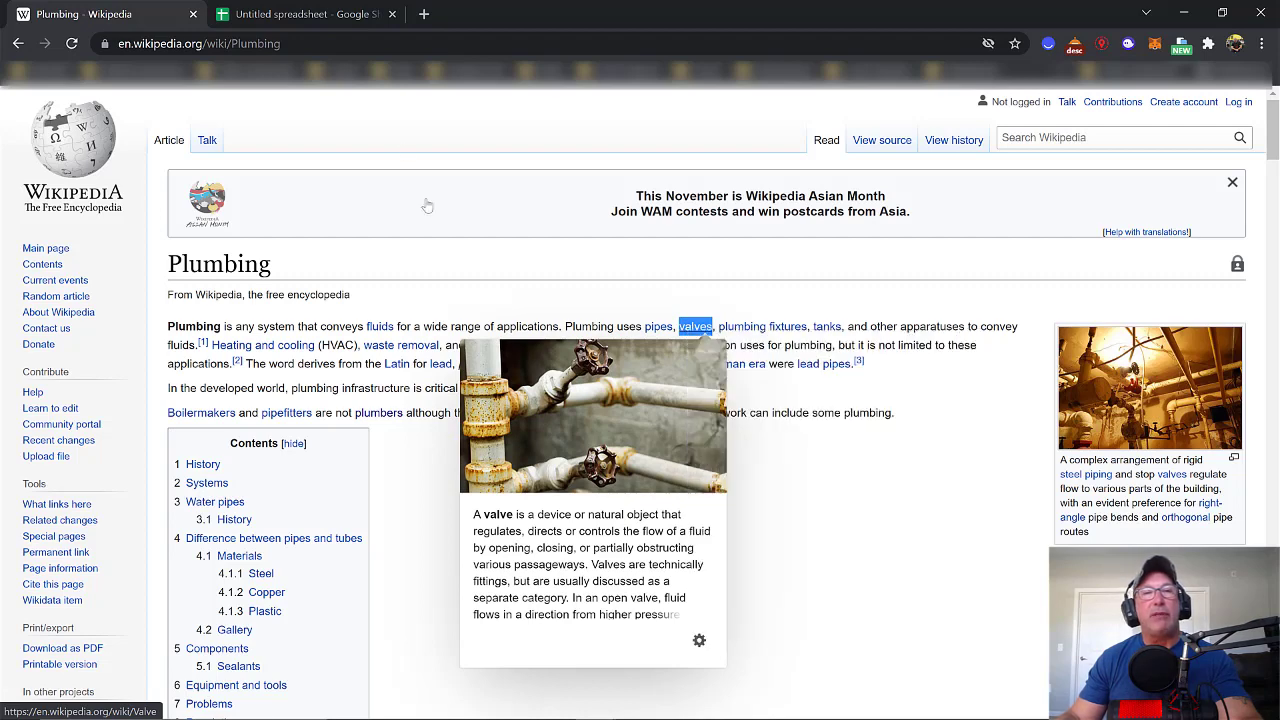
{"action": "left_click", "coordinate": [310, 14]}
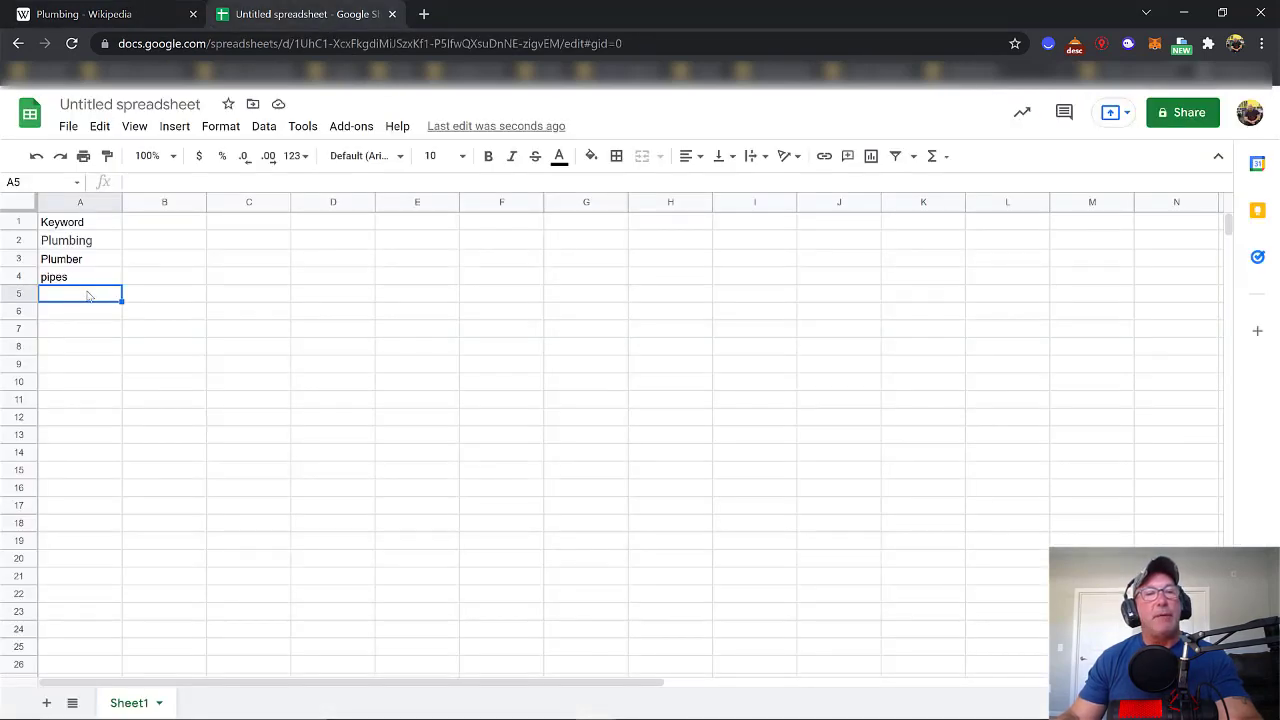
{"action": "key", "text": "ctrl+v"}
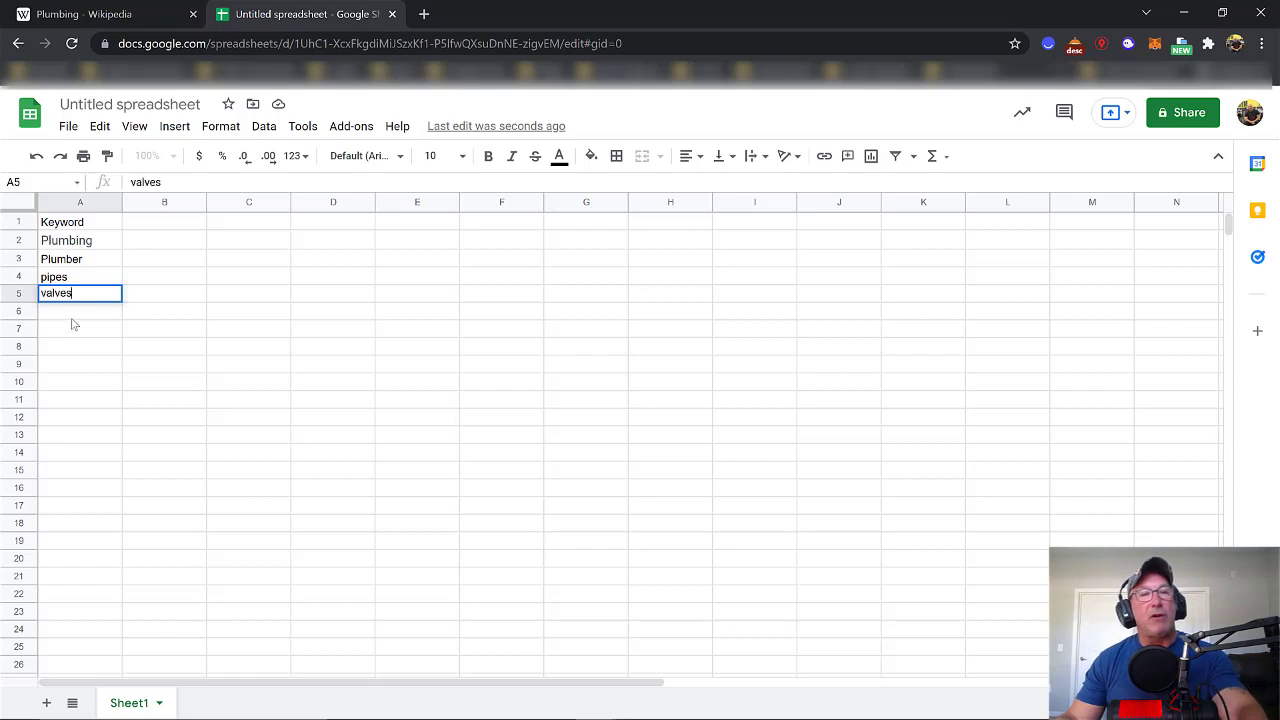
{"action": "left_click", "coordinate": [70, 310]}
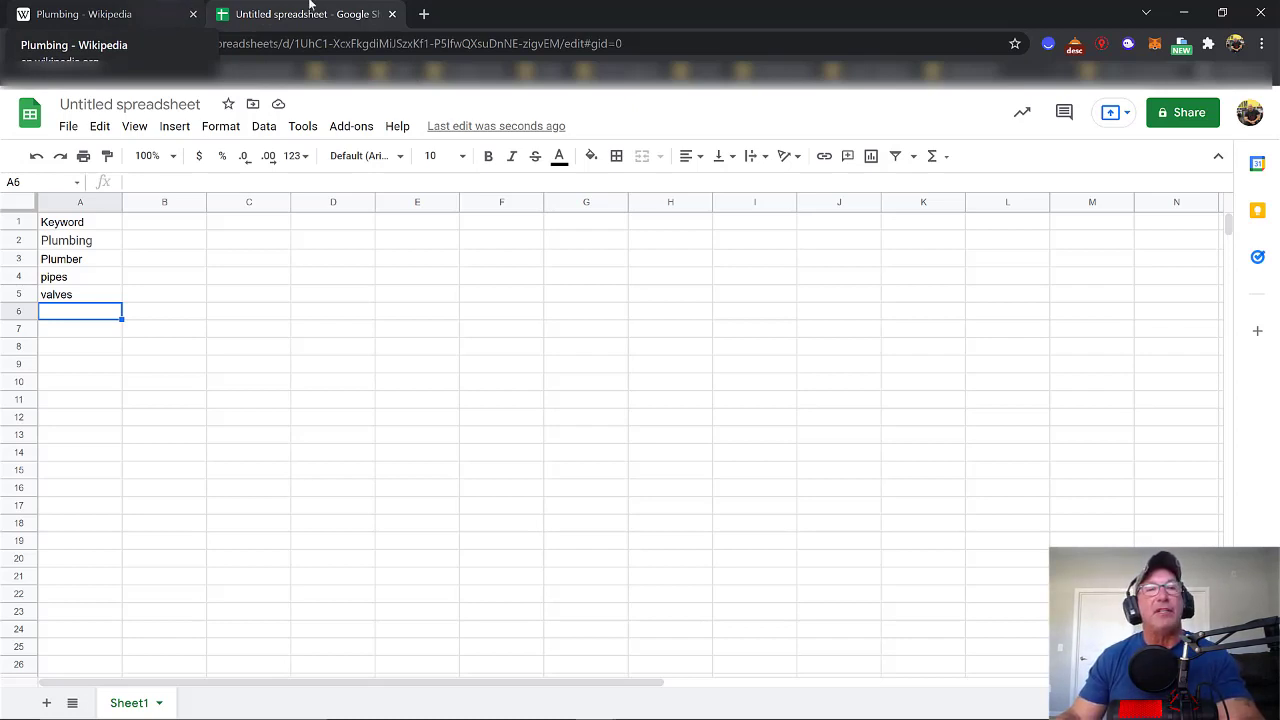
Step: Copy "wastewater removal" from the History section of the Wikipedia Plumbing article into cell A6 of the keyword spreadsheet
{"action": "left_click", "coordinate": [95, 13]}
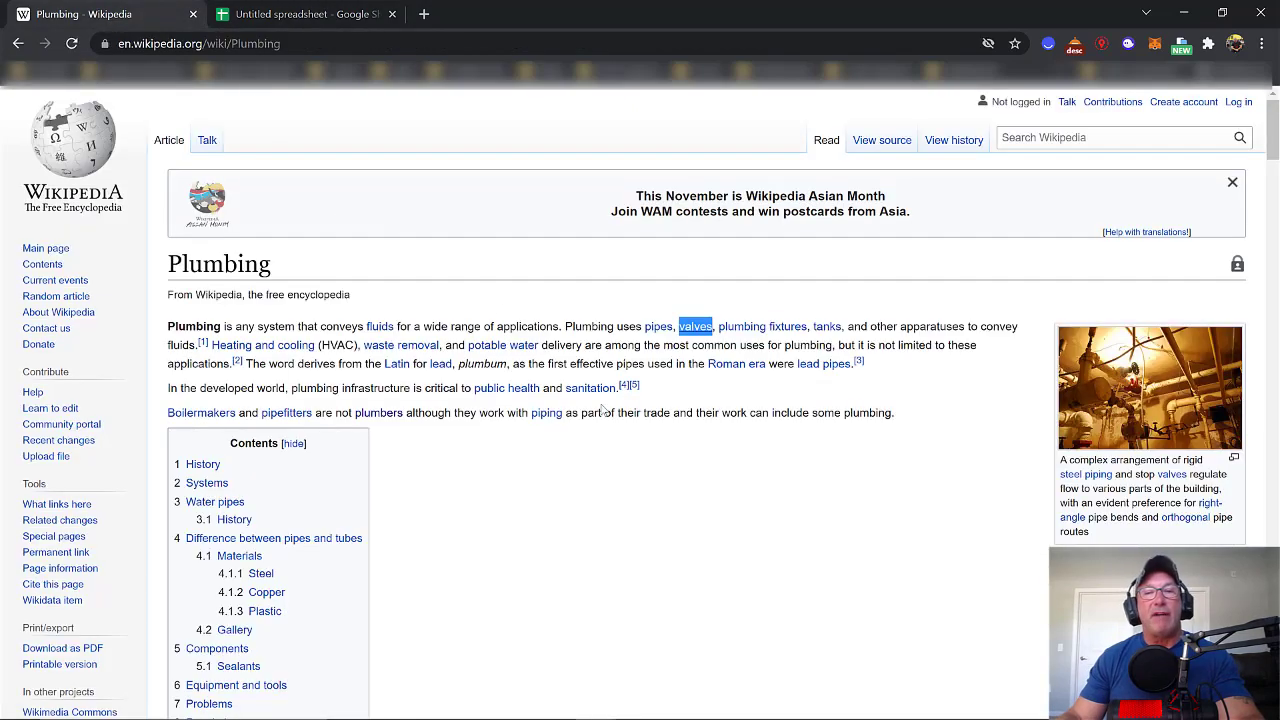
{"action": "scroll", "coordinate": [603, 418], "scroll_direction": "down", "scroll_amount": 5}
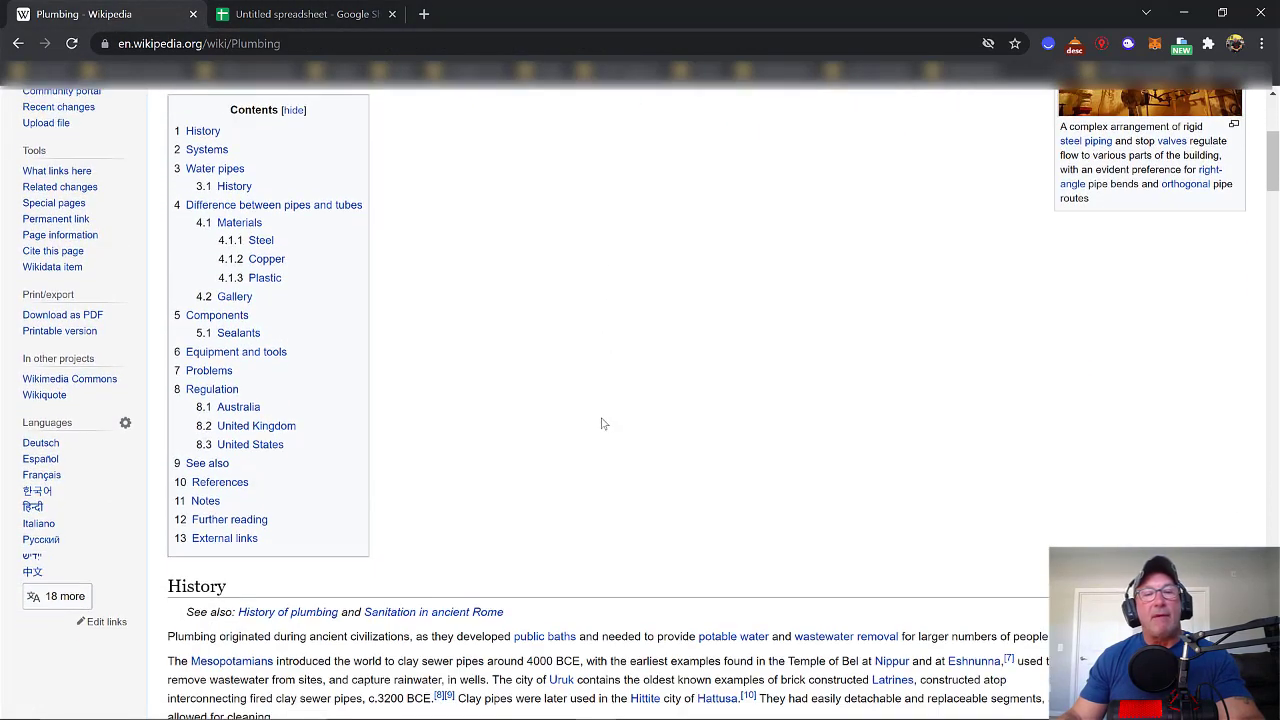
{"action": "scroll", "coordinate": [601, 424], "scroll_direction": "down", "scroll_amount": 1}
{"action": "scroll", "coordinate": [600, 427], "scroll_direction": "down", "scroll_amount": 1}
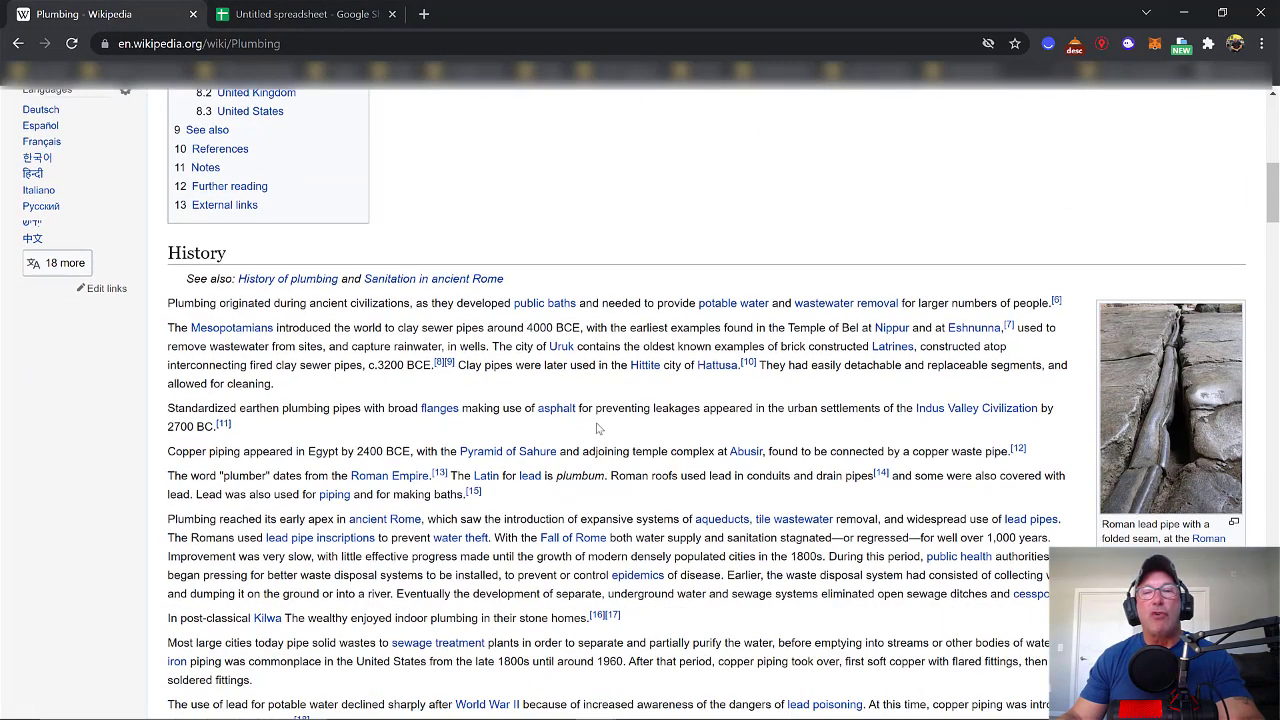
{"action": "scroll", "coordinate": [596, 432], "scroll_direction": "down", "scroll_amount": 1}
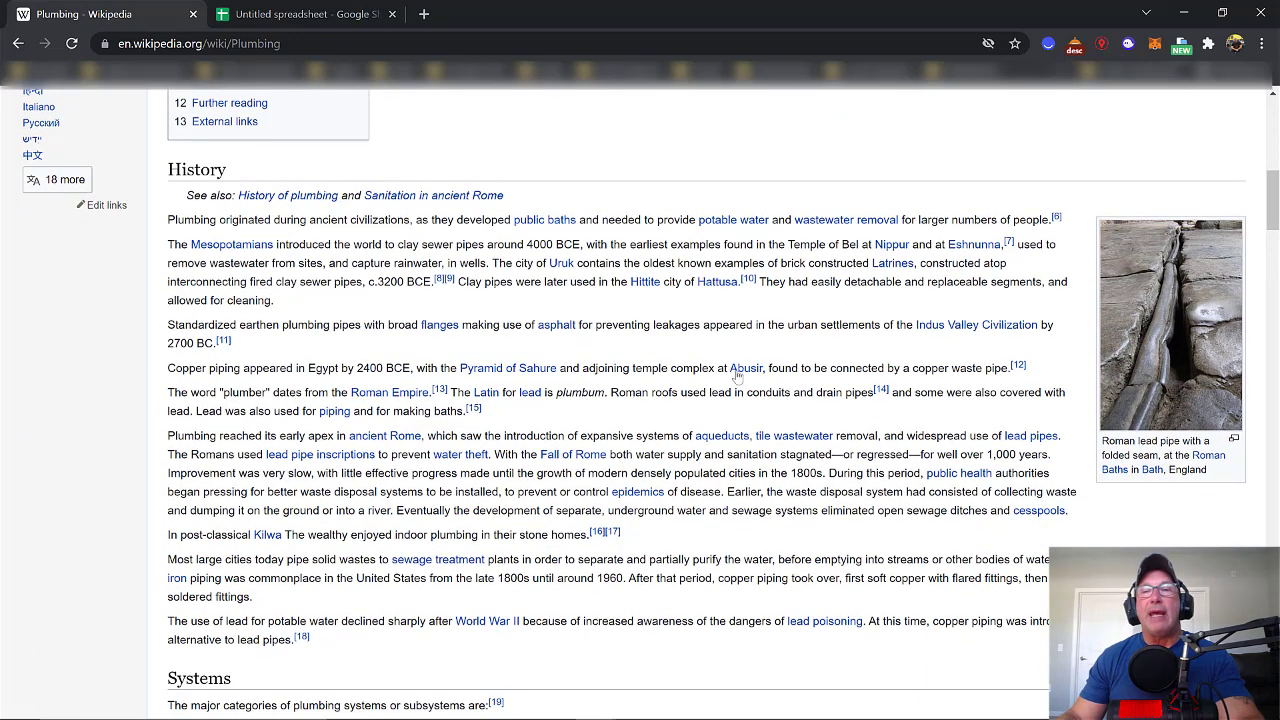
{"action": "left_click_drag", "start_coordinate": [898, 222], "coordinate": [797, 220]}
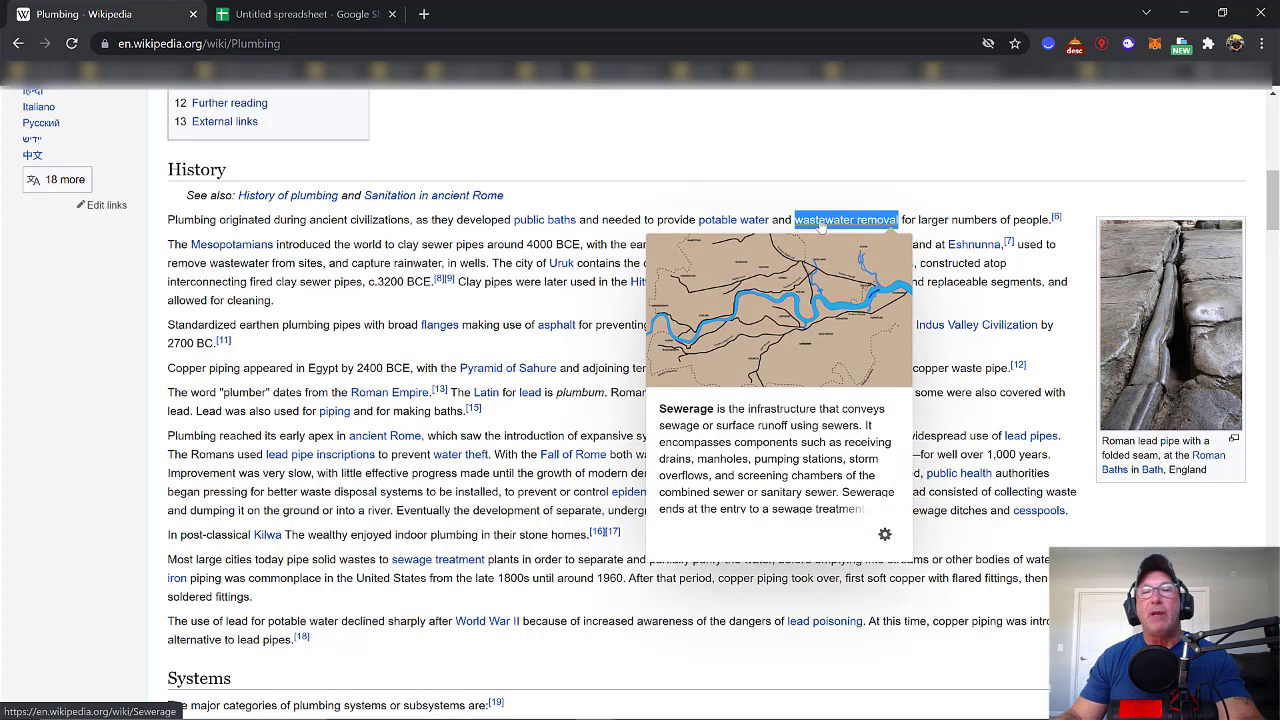
{"action": "right_click", "coordinate": [818, 221]}
{"action": "left_click", "coordinate": [870, 375]}
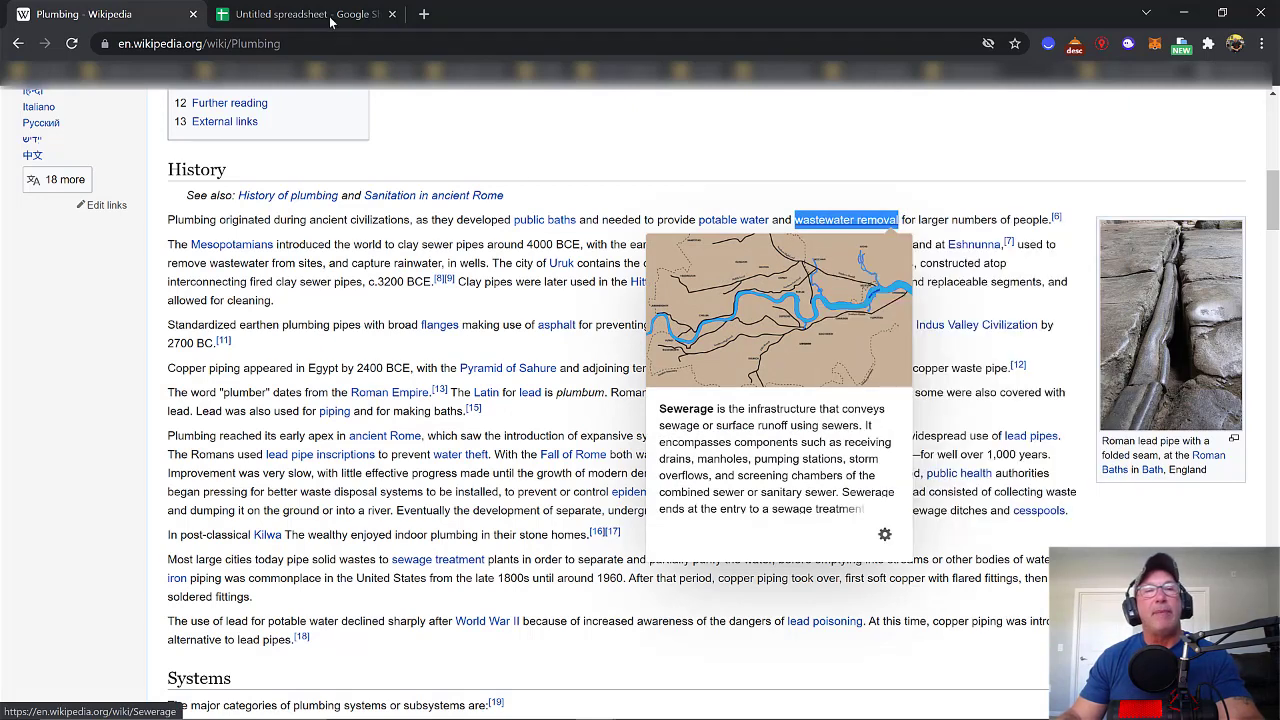
{"action": "left_click", "coordinate": [330, 18]}
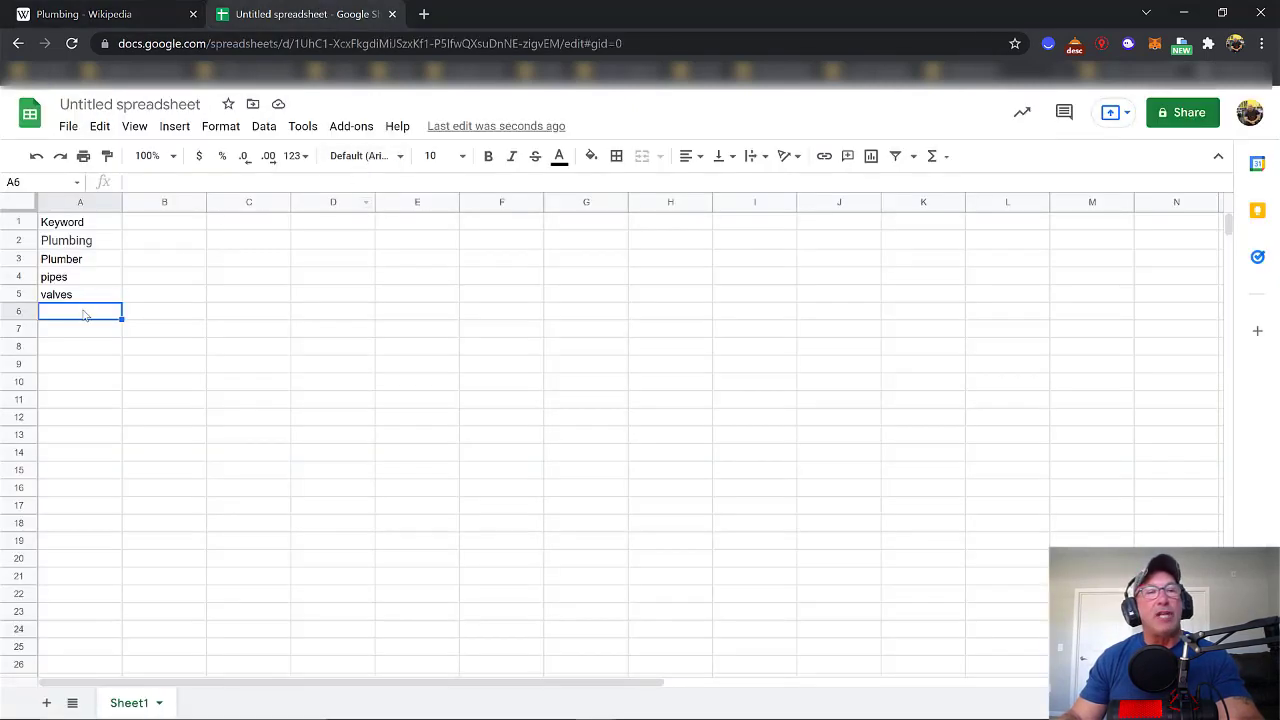
{"action": "double_click", "coordinate": [84, 312]}
{"action": "right_click", "coordinate": [83, 311]}
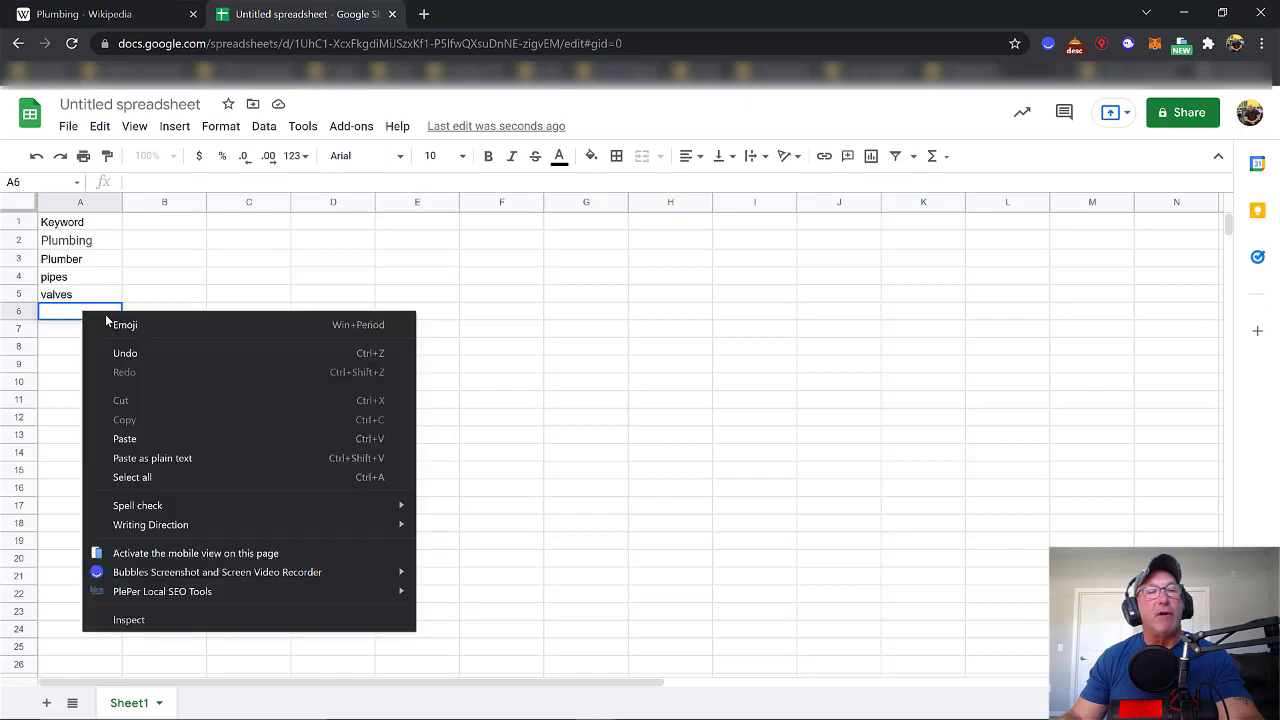
{"action": "left_click", "coordinate": [142, 440]}
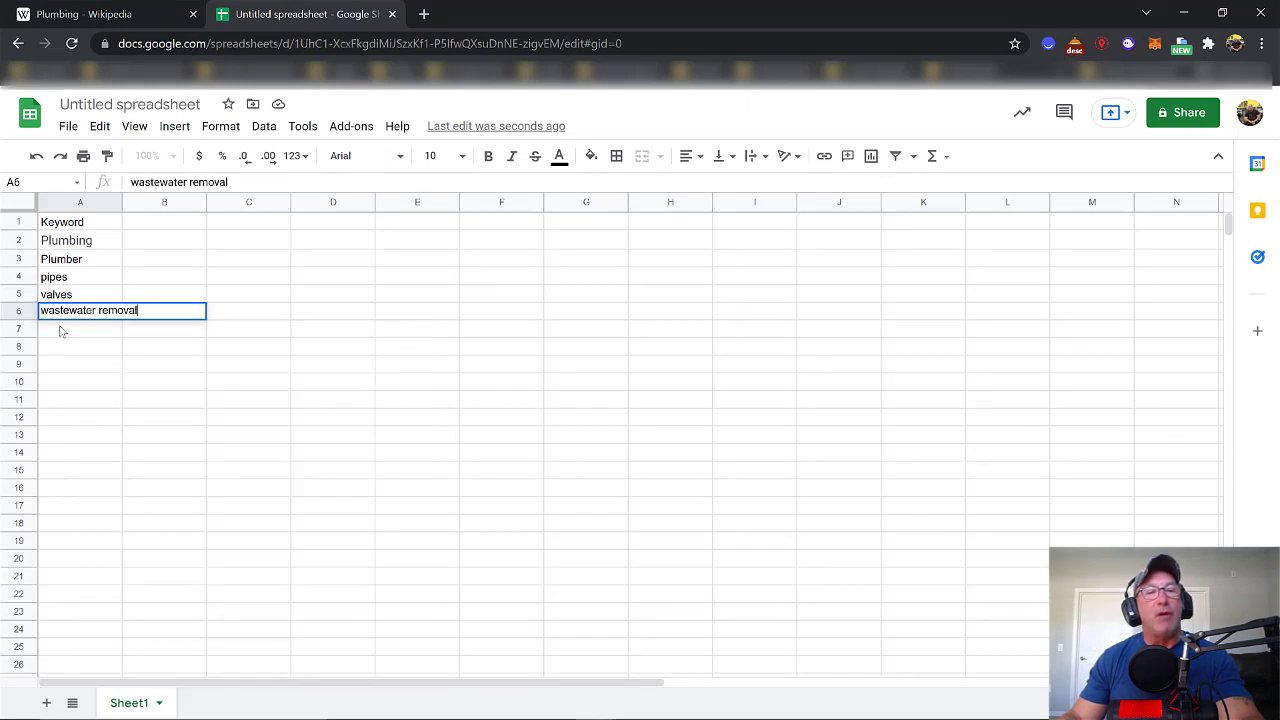
{"action": "left_click", "coordinate": [60, 331]}
Step: Return to the Wikipedia Plumbing article and examine the linked terms in its History section for further keywords
{"action": "left_click", "coordinate": [110, 14]}
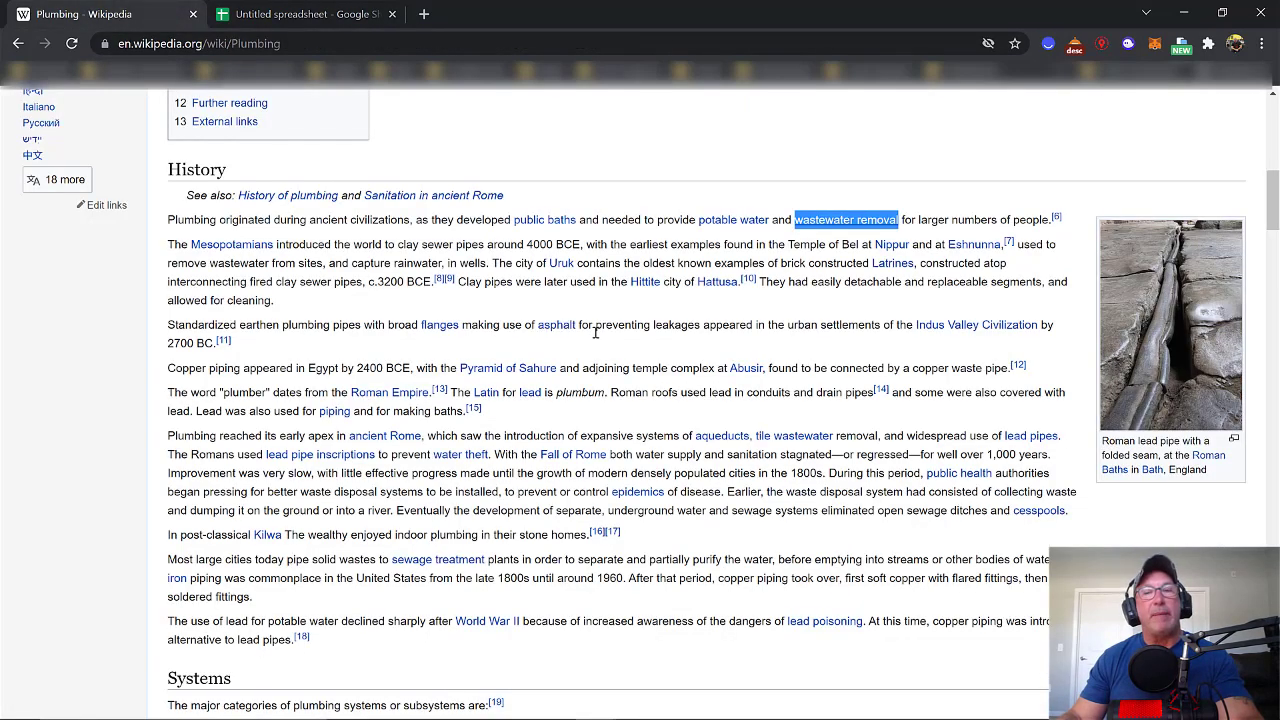
{"action": "scroll", "coordinate": [612, 407], "scroll_direction": "down", "scroll_amount": 3}
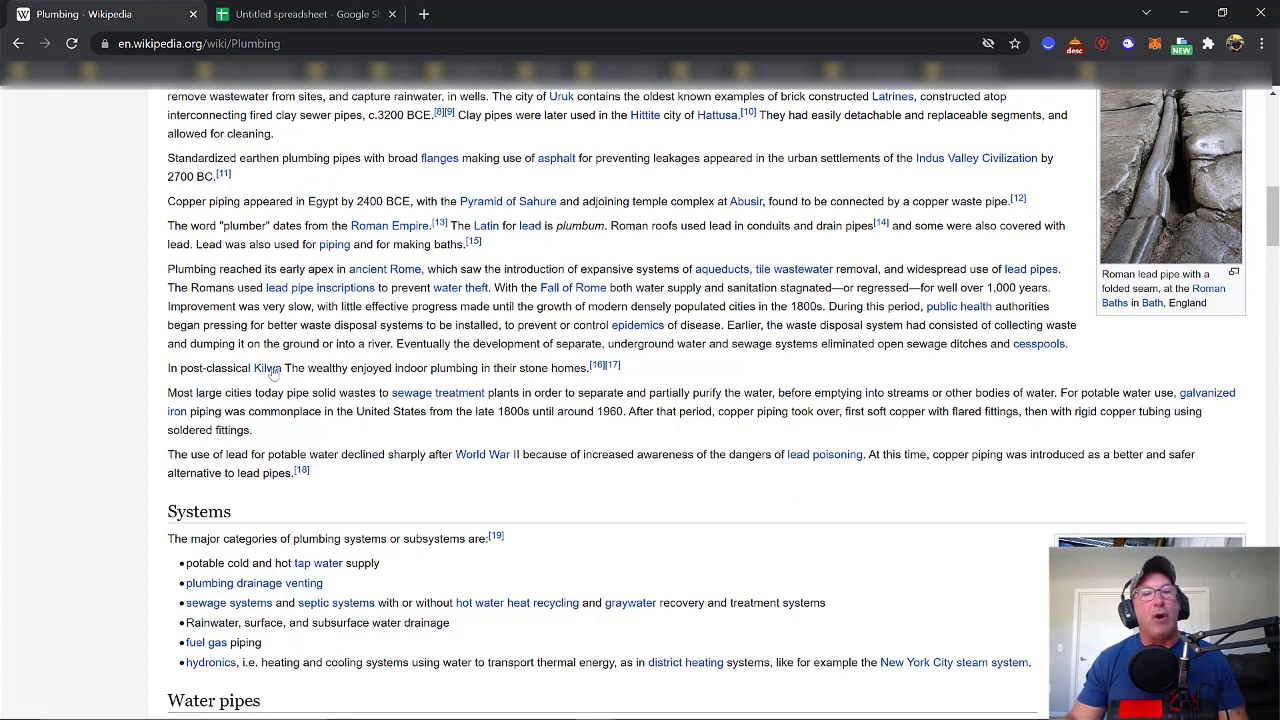
{"action": "mouse_move", "coordinate": [282, 375]}
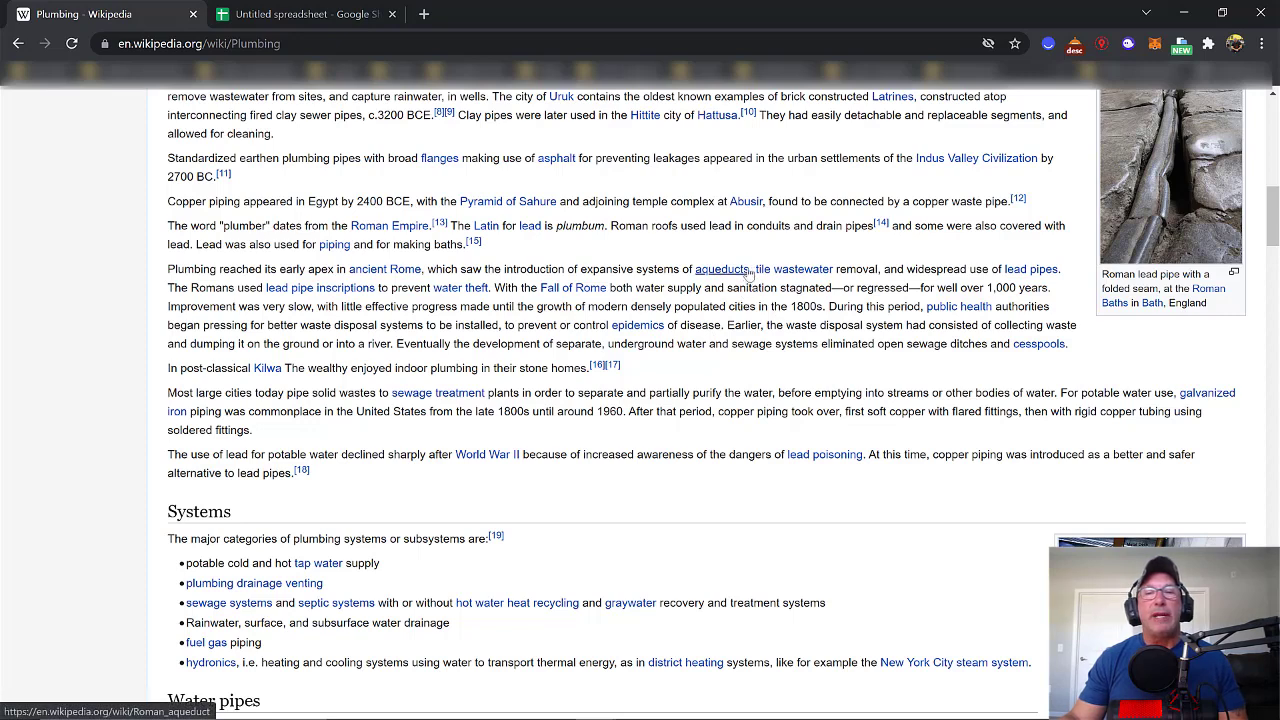
{"action": "mouse_move", "coordinate": [745, 270]}
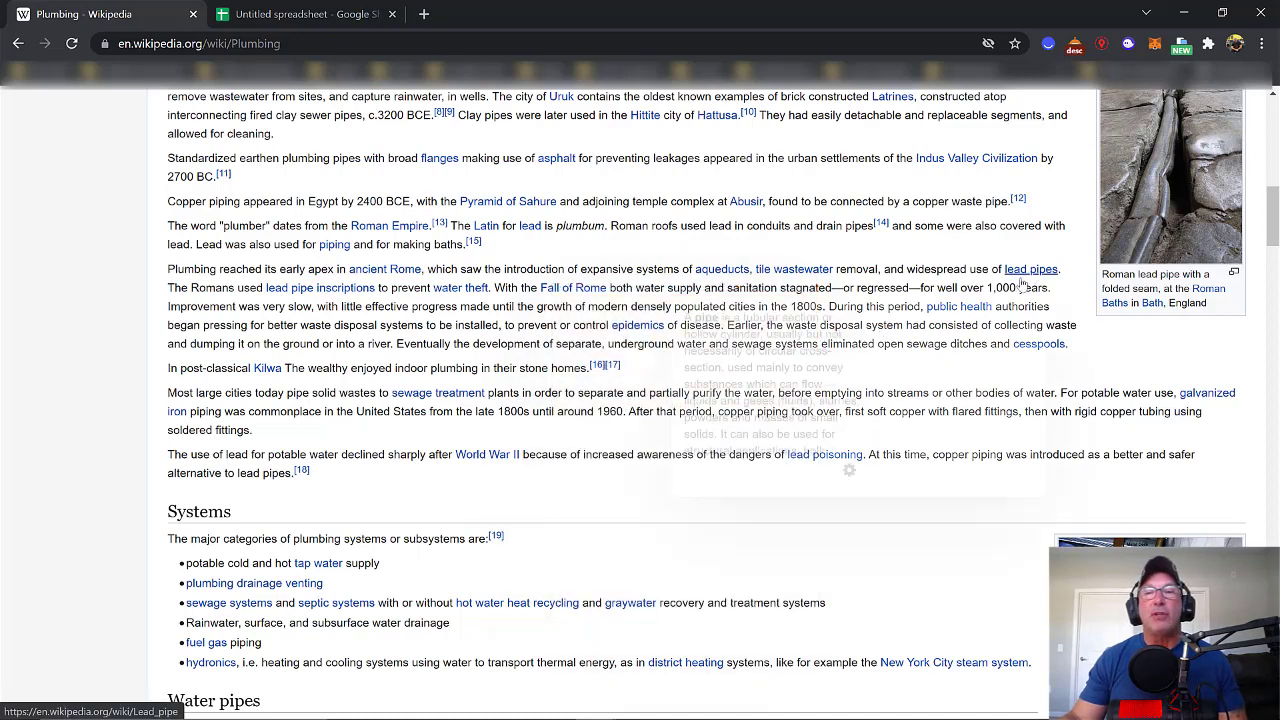
Step: Look through the Systems and Water pipes sections of the Wikipedia Plumbing article for further keyword terms
{"action": "mouse_move", "coordinate": [1032, 276]}
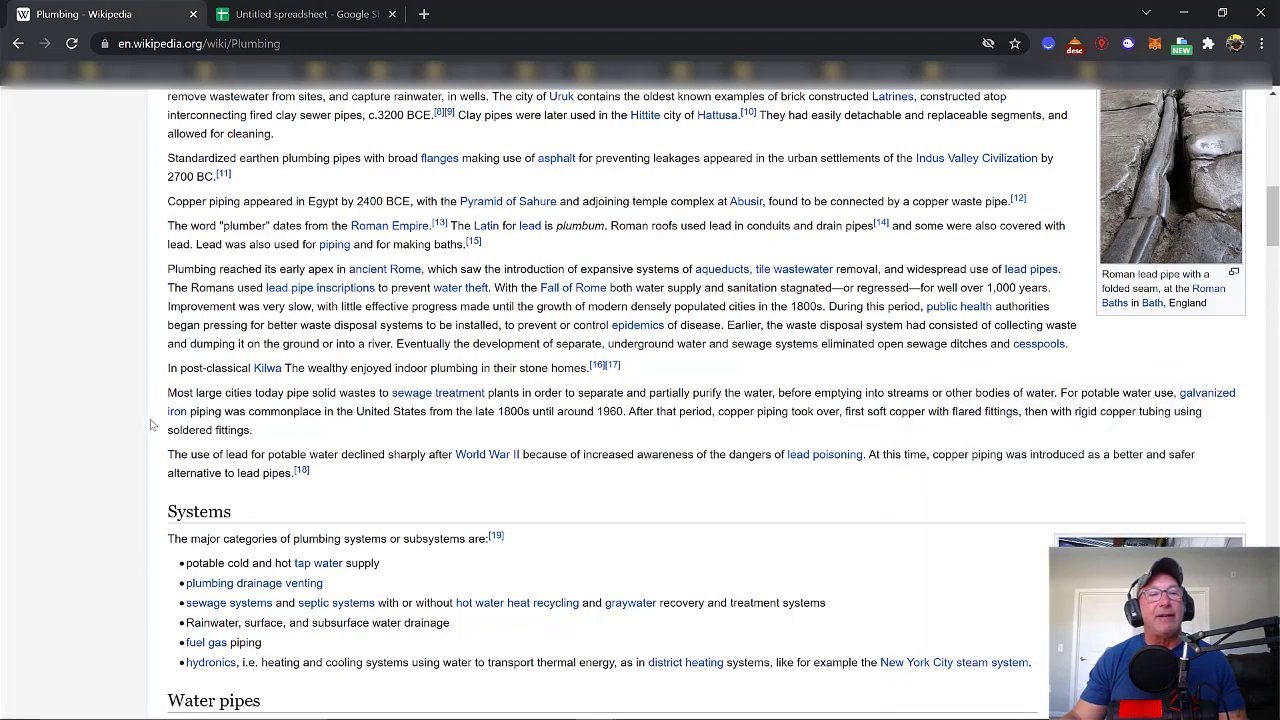
{"action": "scroll", "coordinate": [466, 481], "scroll_direction": "down", "scroll_amount": 3}
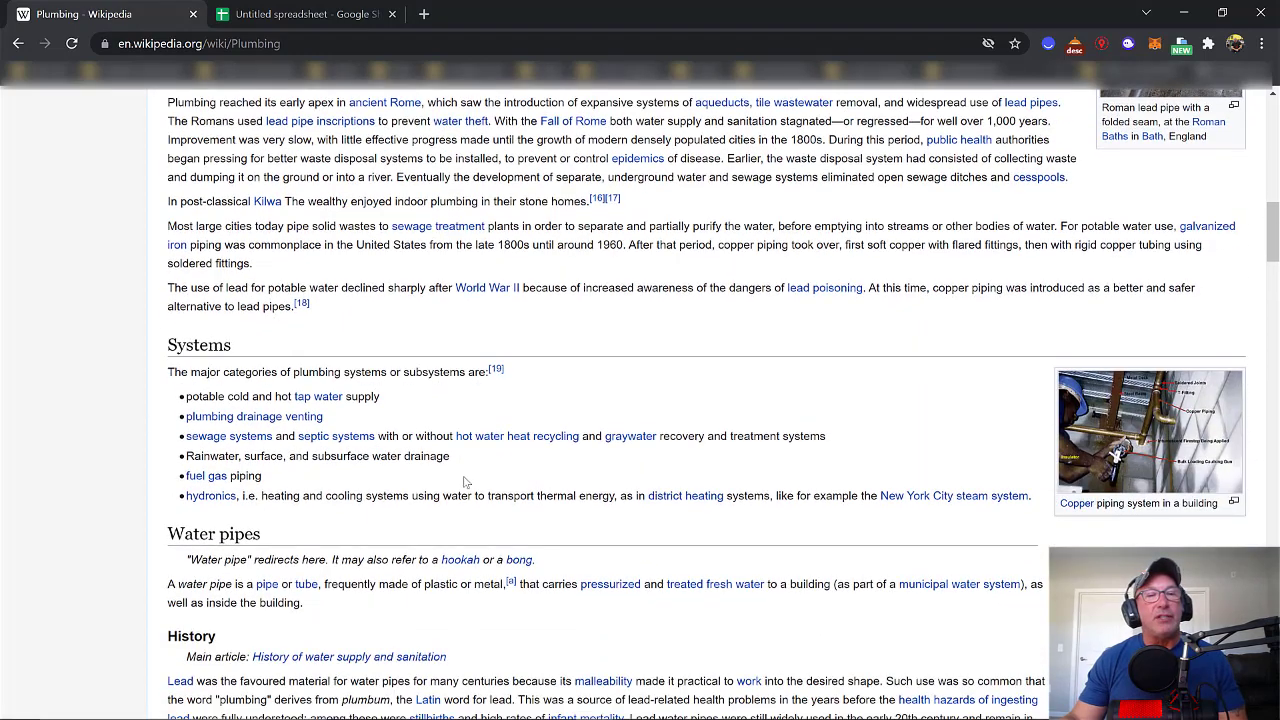
{"action": "scroll", "coordinate": [465, 482], "scroll_direction": "down", "scroll_amount": 3}
{"action": "scroll", "coordinate": [465, 481], "scroll_direction": "down", "scroll_amount": 2}
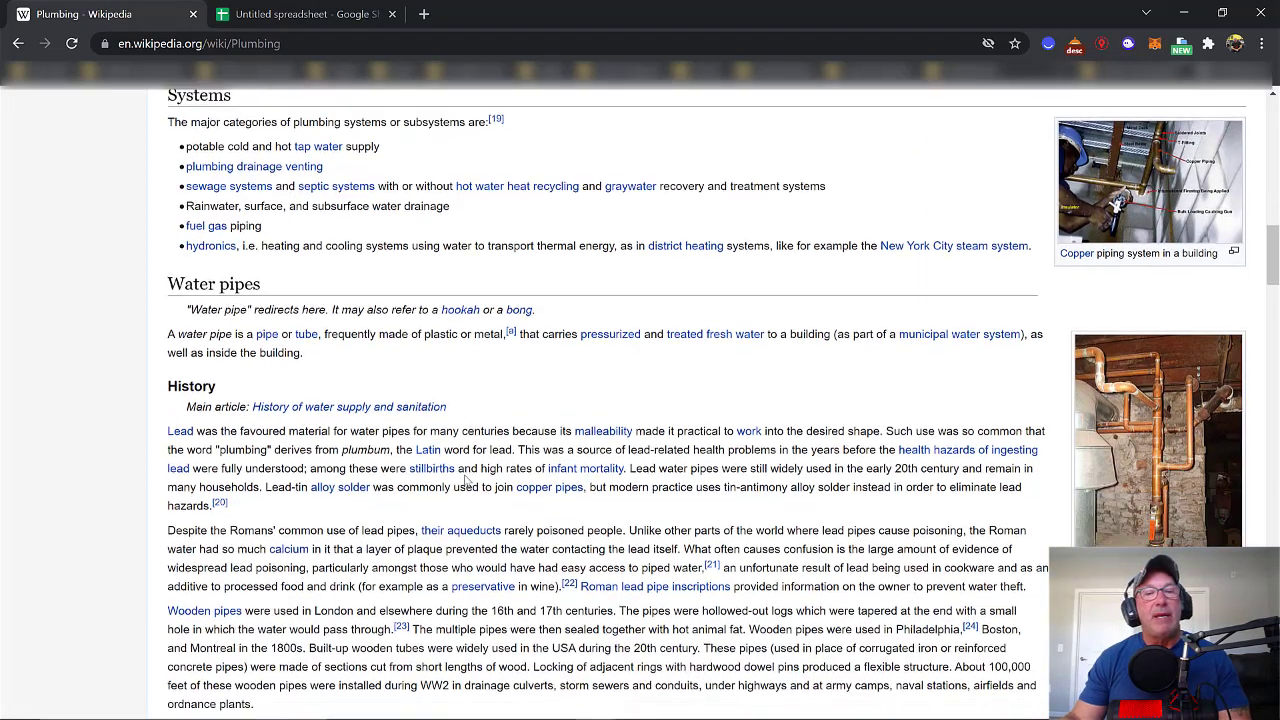
{"action": "scroll", "coordinate": [465, 481], "scroll_direction": "down", "scroll_amount": 2}
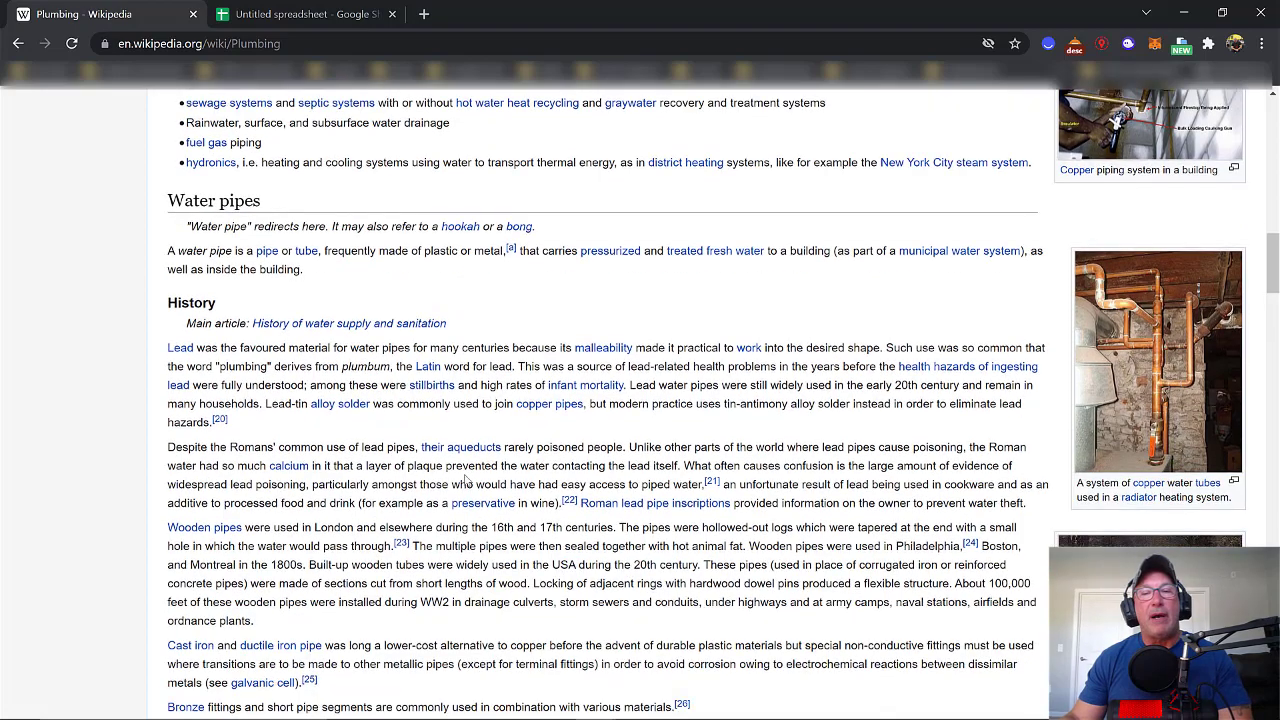
{"action": "scroll", "coordinate": [465, 481], "scroll_direction": "down", "scroll_amount": 3}
{"action": "scroll", "coordinate": [465, 478], "scroll_direction": "up", "scroll_amount": 4}
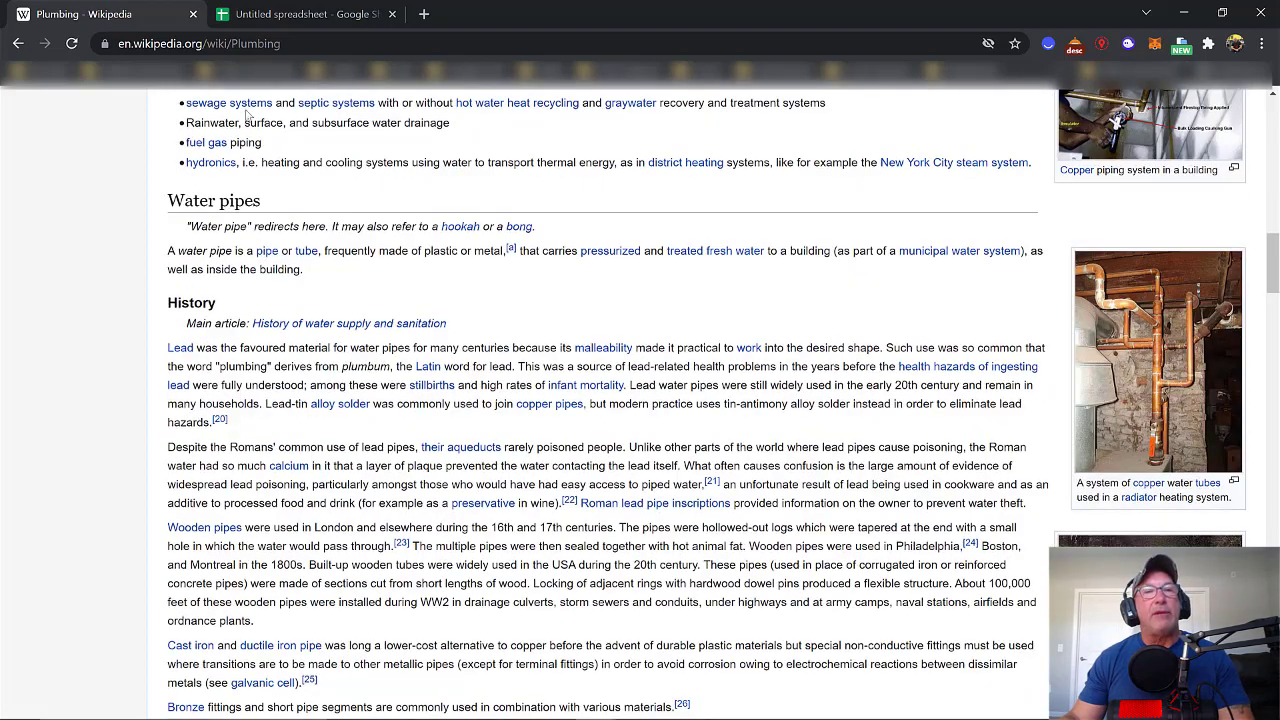
Step: Switch to the keyword spreadsheet and make the header text in cell A1 bold
{"action": "left_click", "coordinate": [300, 14]}
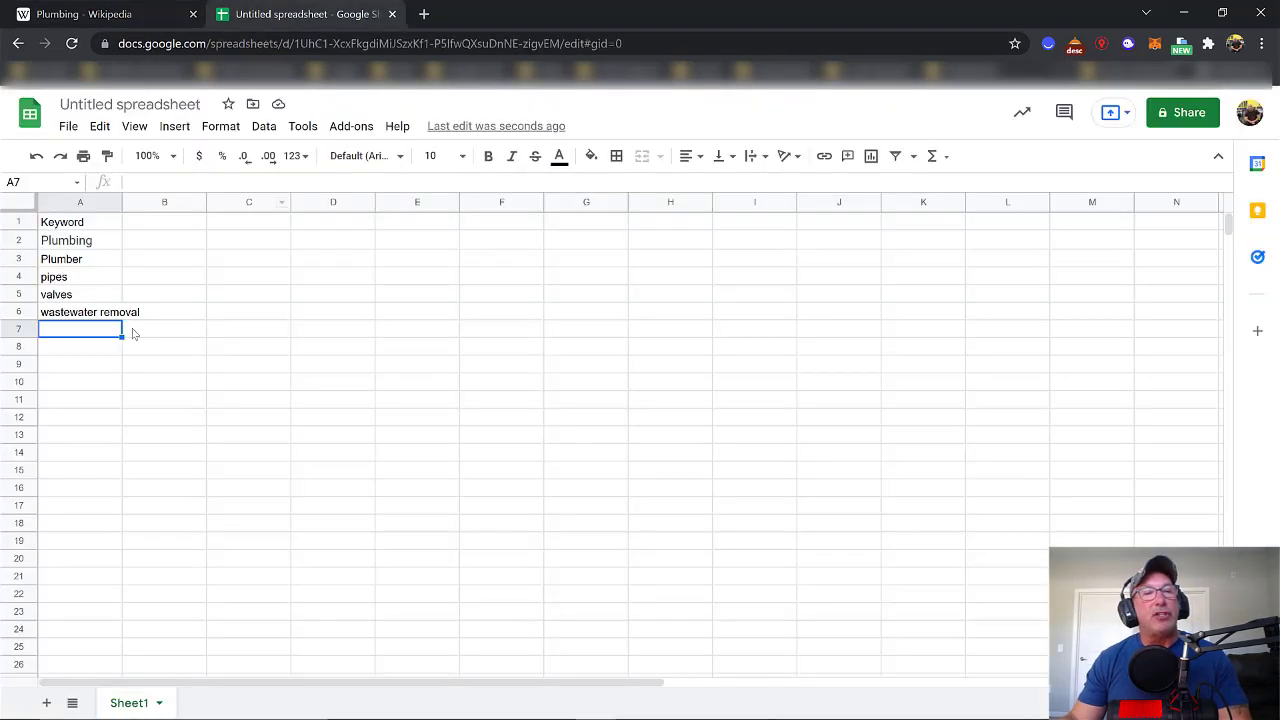
{"action": "left_click", "coordinate": [89, 224]}
{"action": "double_click", "coordinate": [89, 224]}
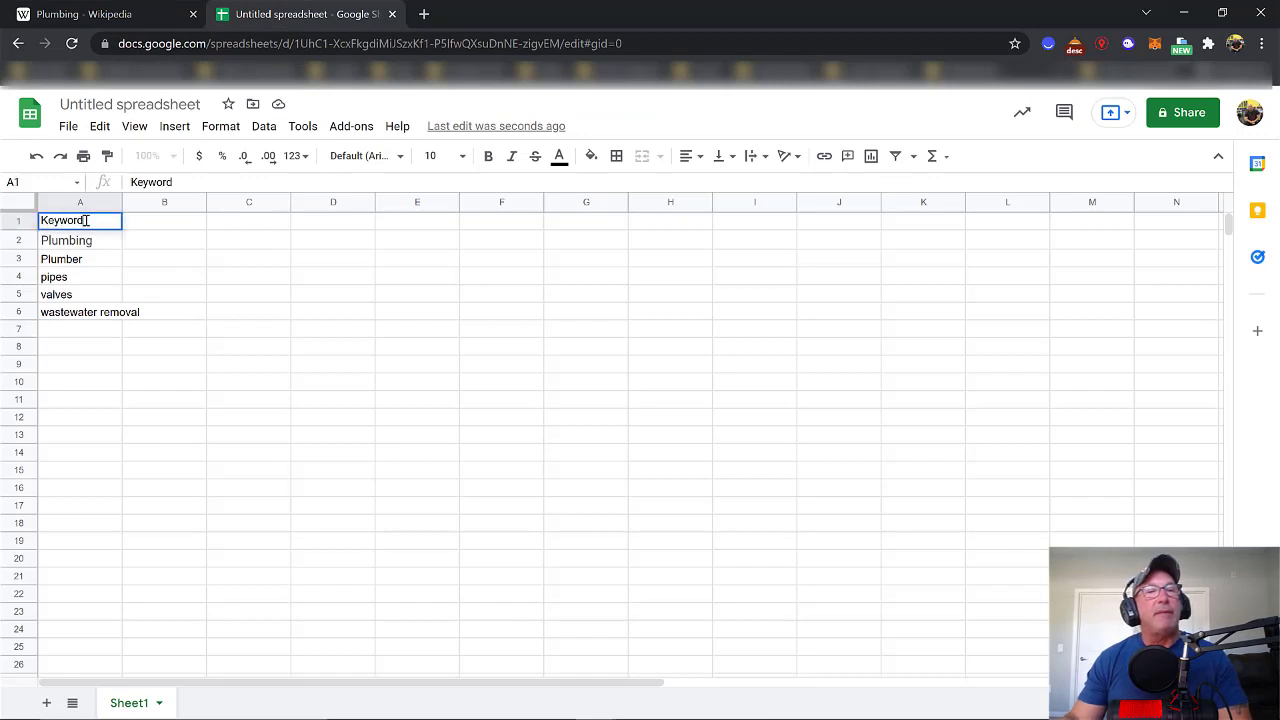
{"action": "left_click_drag", "start_coordinate": [87, 222], "coordinate": [44, 232]}
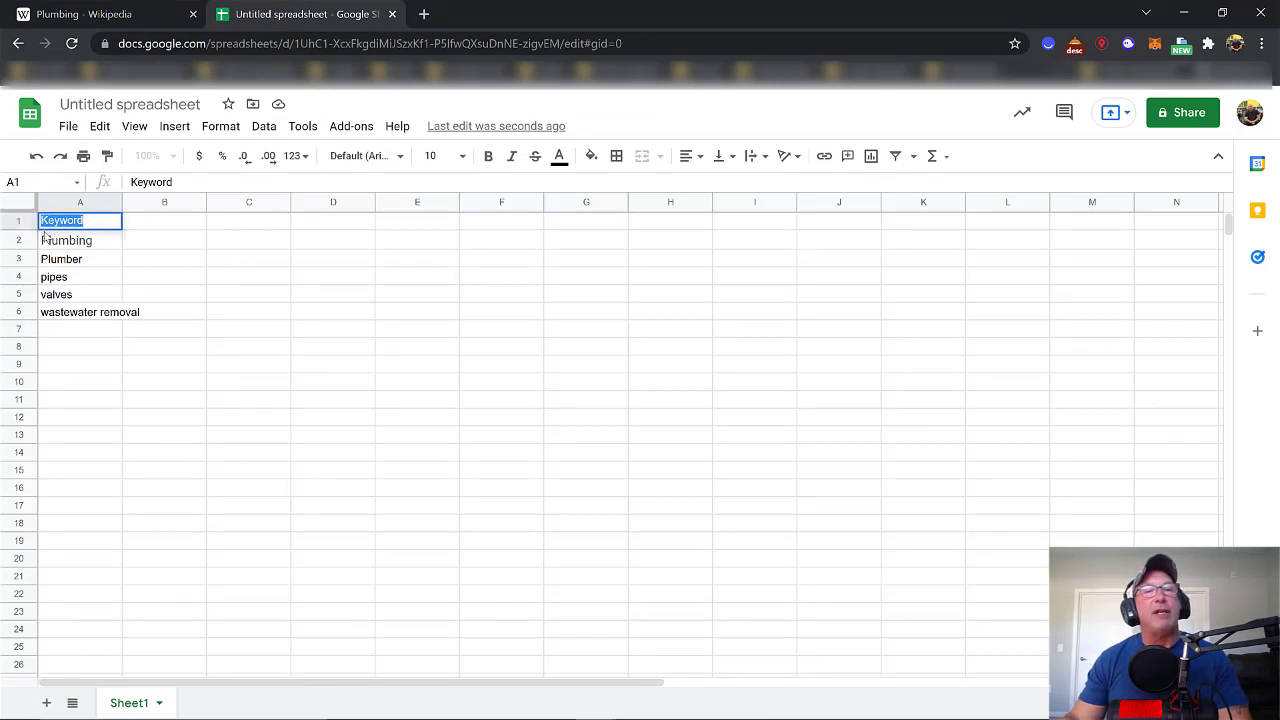
{"action": "left_click", "coordinate": [488, 156]}
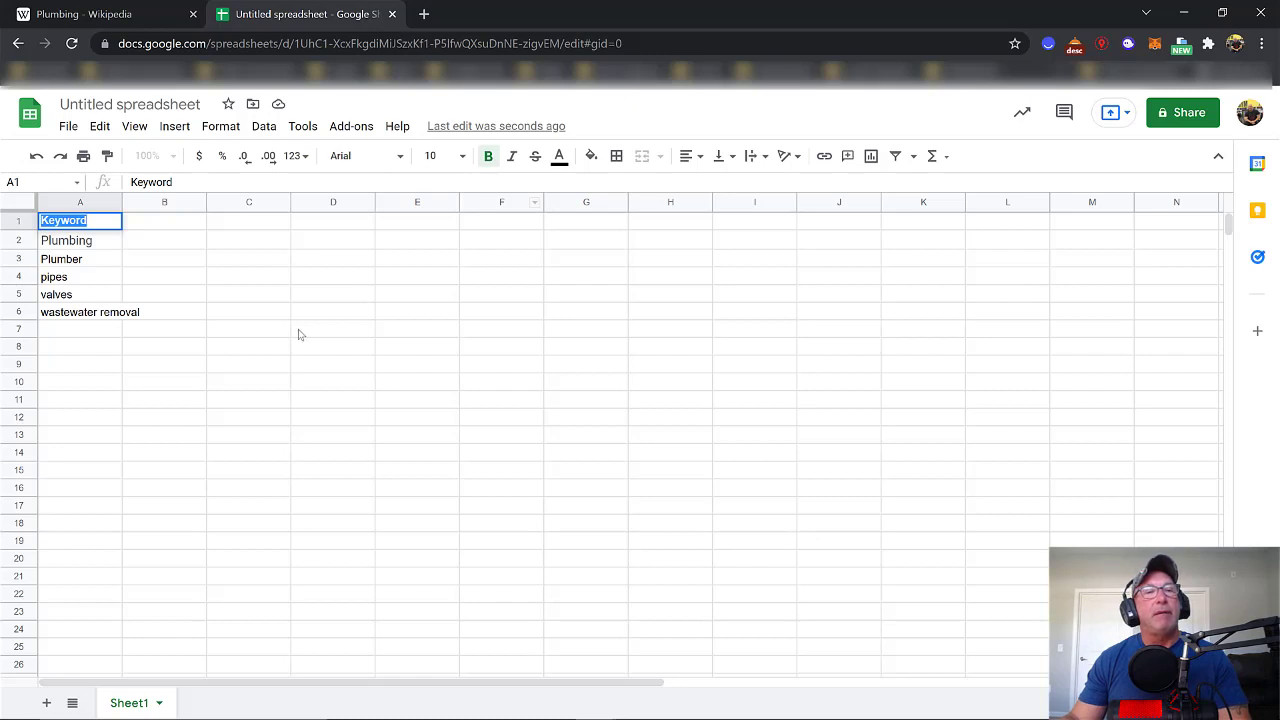
{"action": "left_click", "coordinate": [300, 332]}
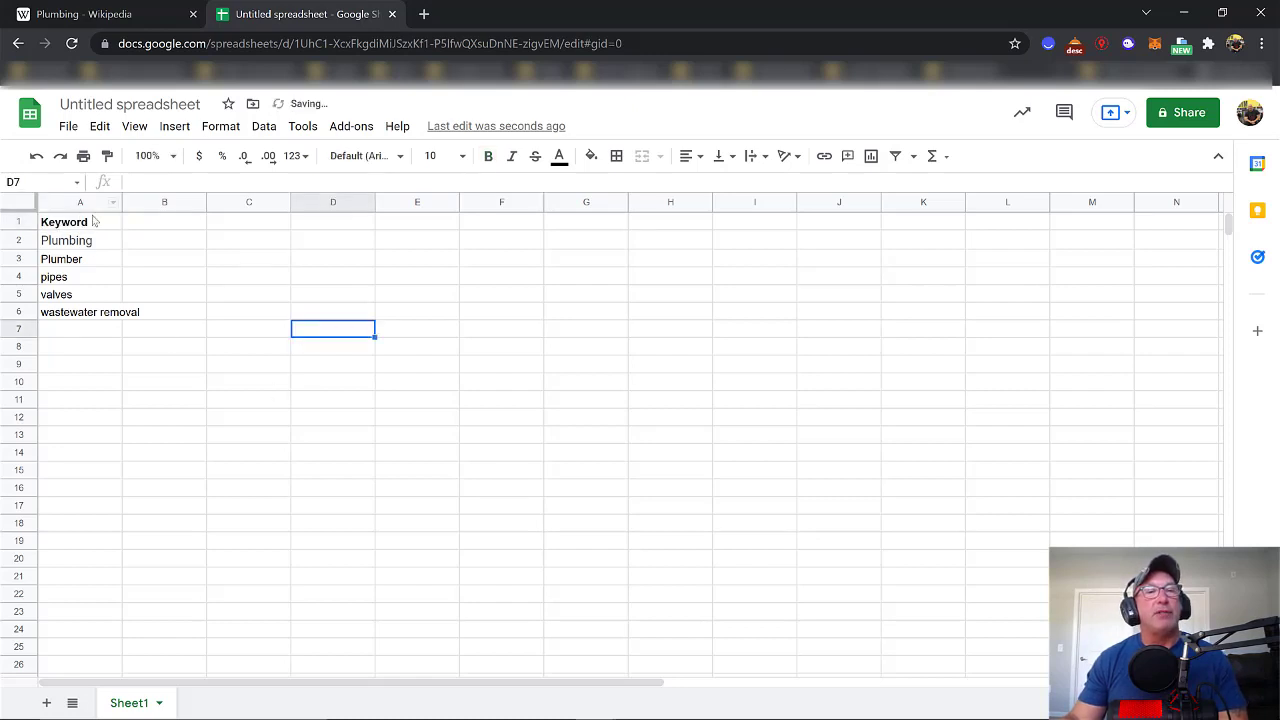
Step: Change the header in cell A1 to the plural "Keywords"
{"action": "left_click", "coordinate": [90, 226]}
{"action": "double_click", "coordinate": [90, 224]}
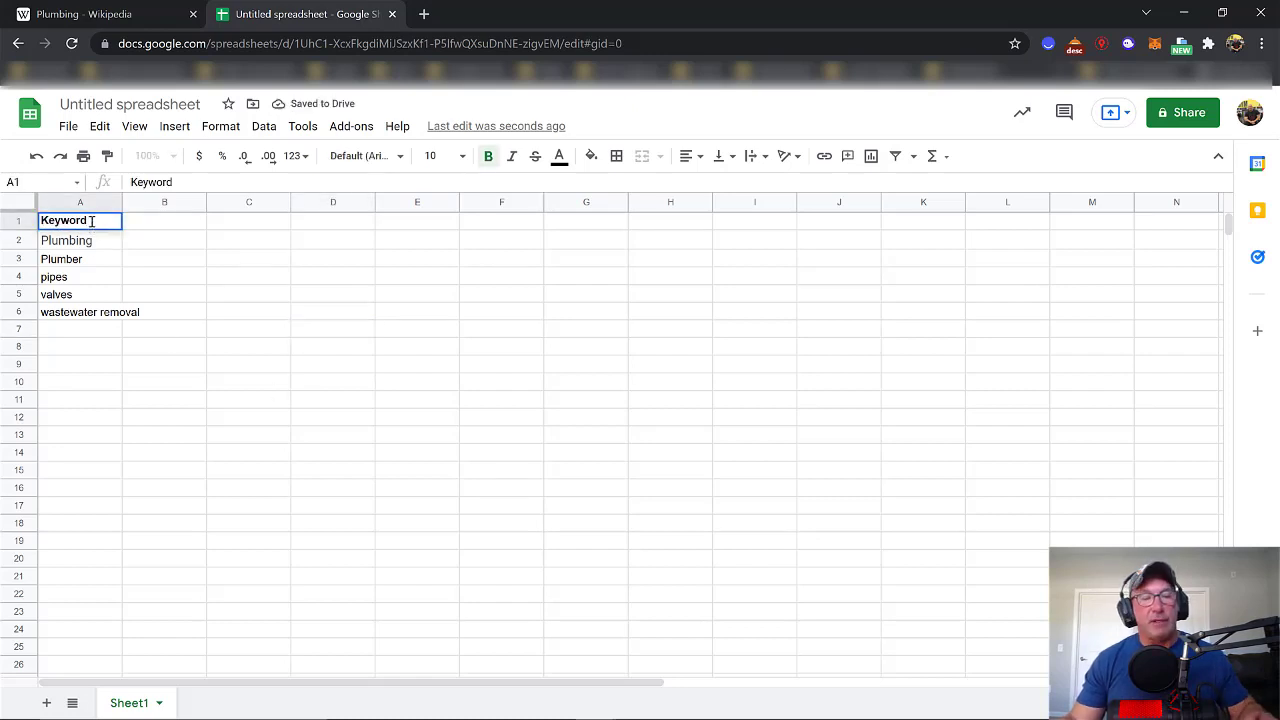
{"action": "type", "text": "s"}
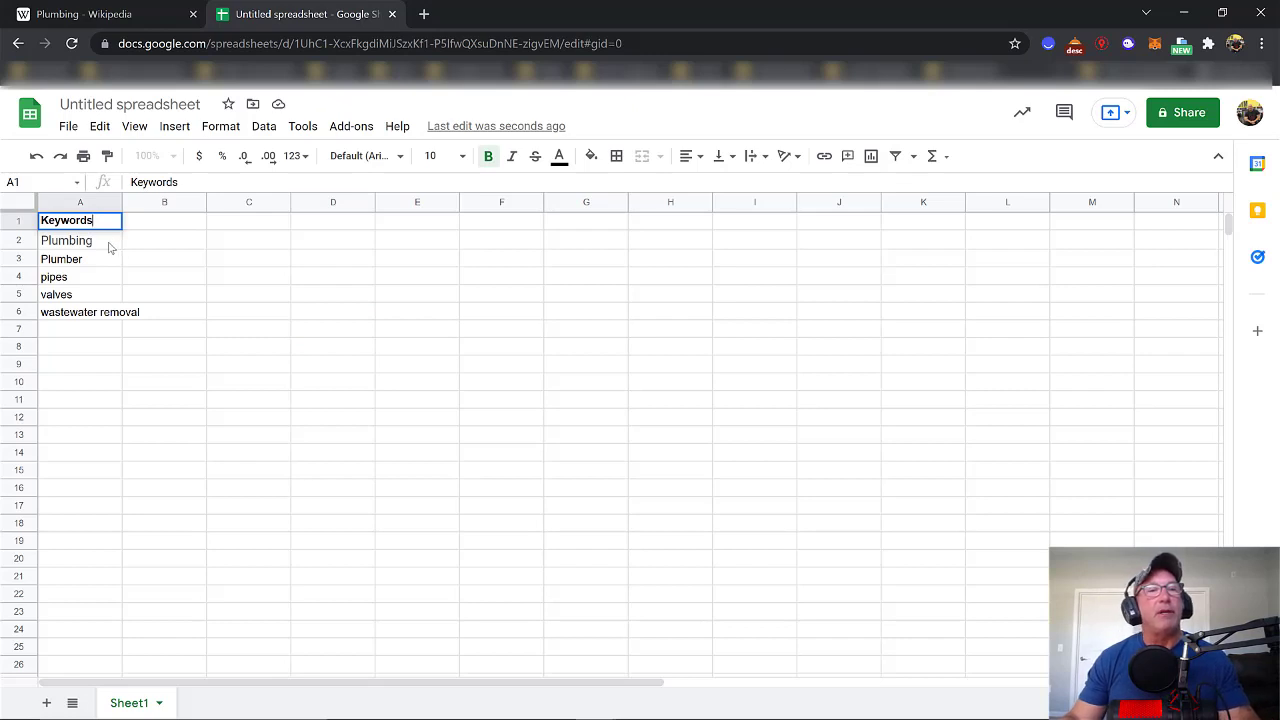
{"action": "left_click", "coordinate": [100, 250]}
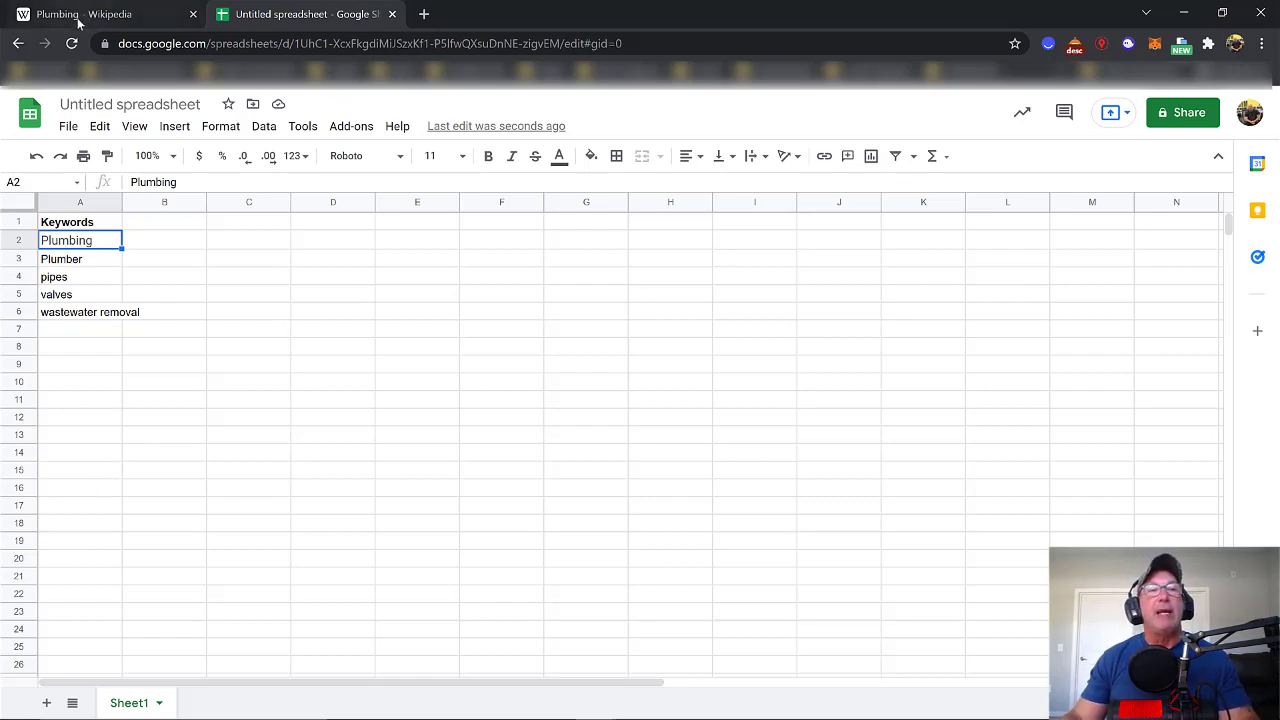
Step: Go back from the Wikipedia article to the Google results for "plumbing" and review the listings, related questions and ads
{"action": "left_click", "coordinate": [78, 17]}
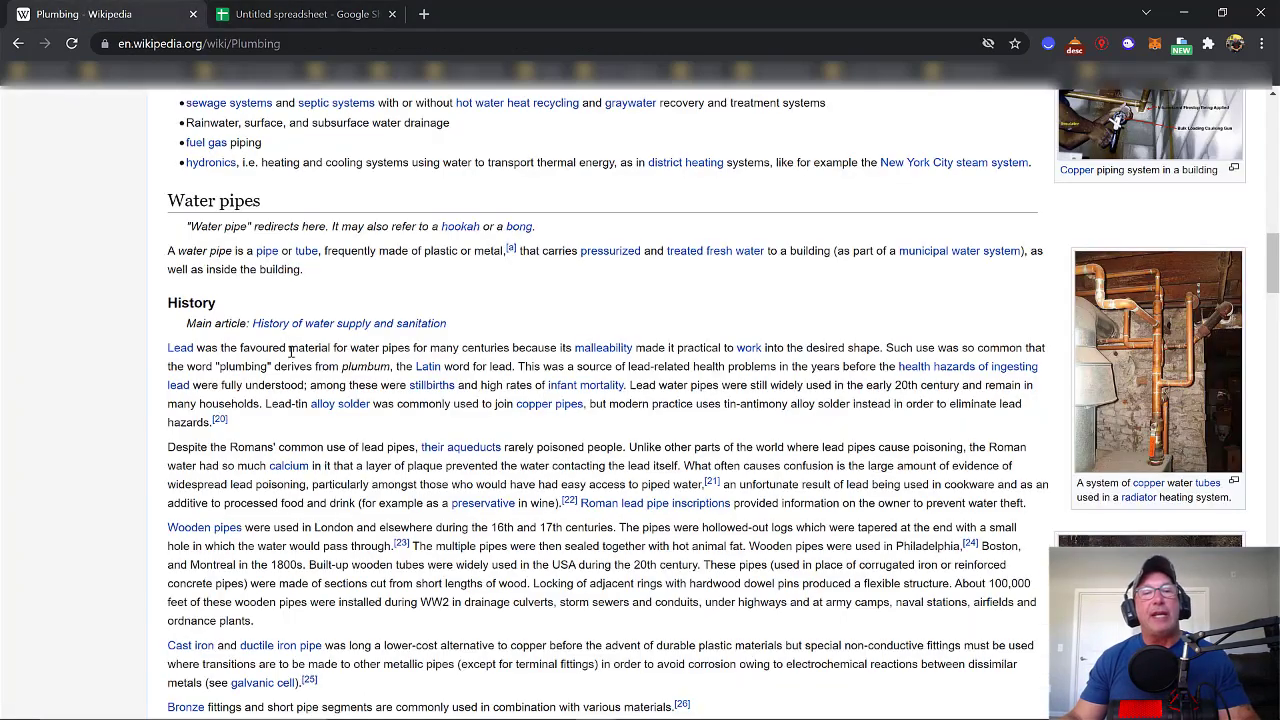
{"action": "left_click", "coordinate": [18, 43]}
{"action": "scroll", "coordinate": [333, 314], "scroll_direction": "down", "scroll_amount": 5}
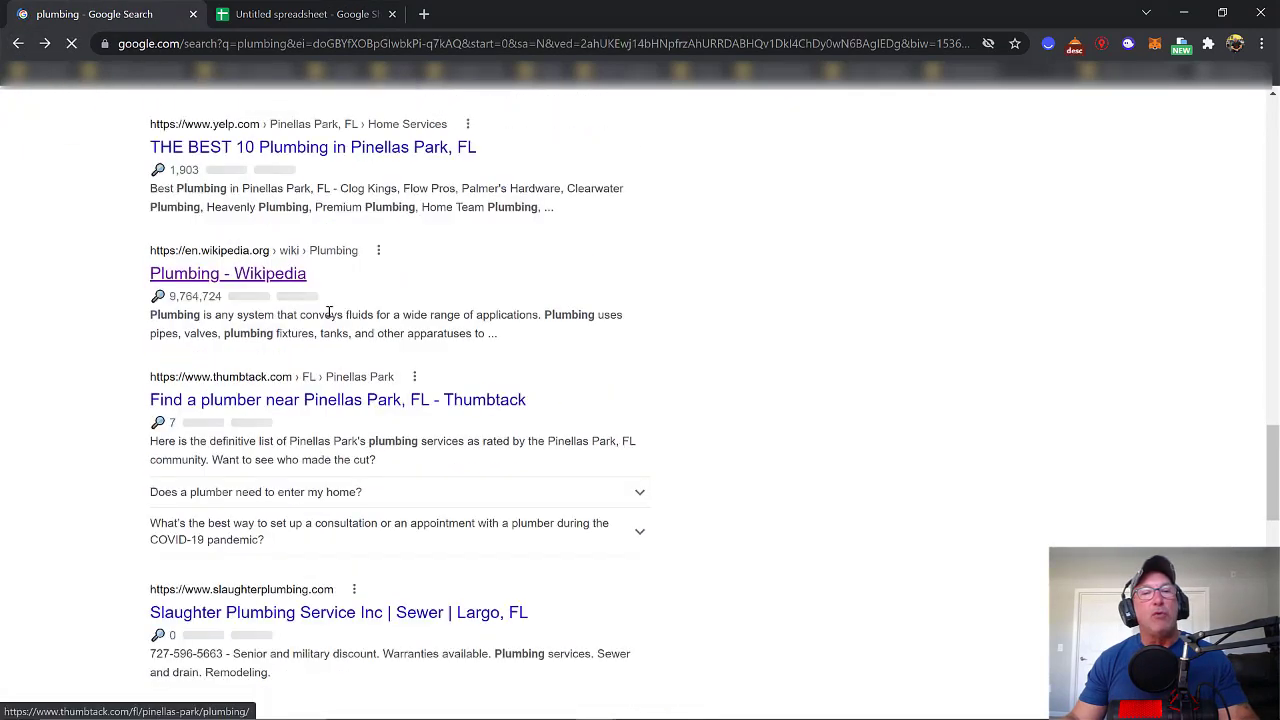
{"action": "scroll", "coordinate": [323, 318], "scroll_direction": "up", "scroll_amount": 5}
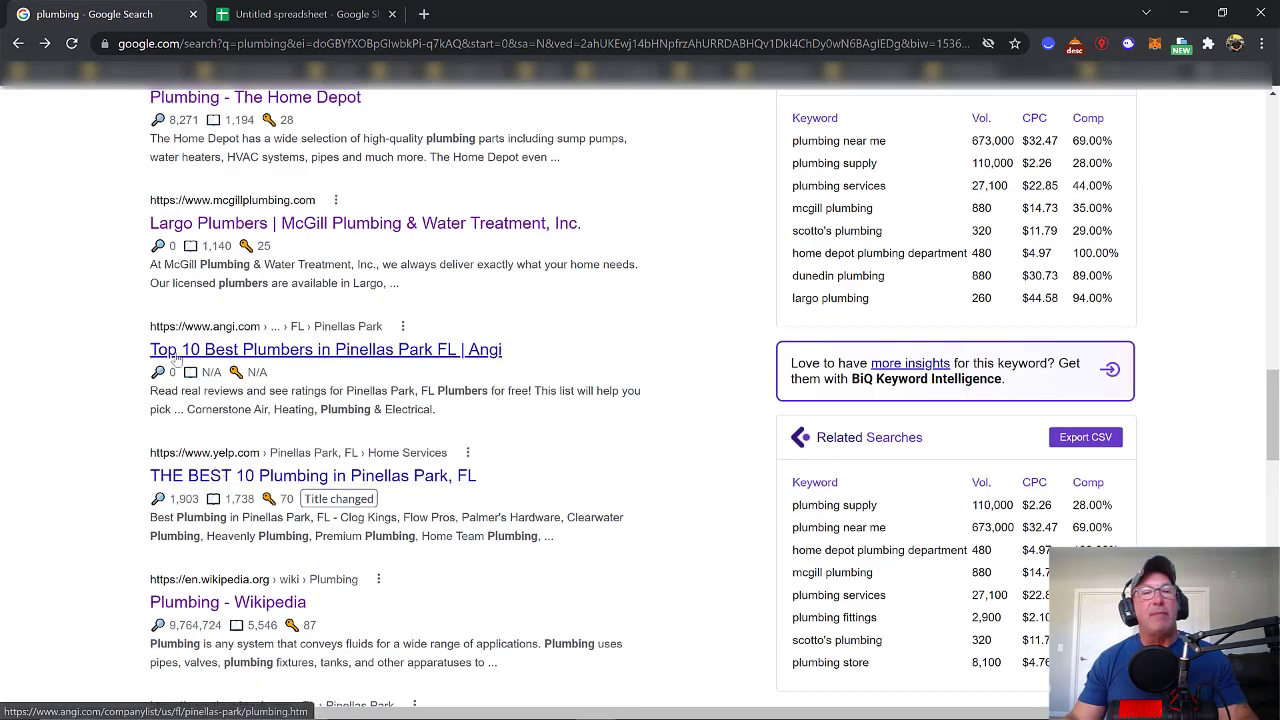
{"action": "scroll", "coordinate": [270, 314], "scroll_direction": "up", "scroll_amount": 6}
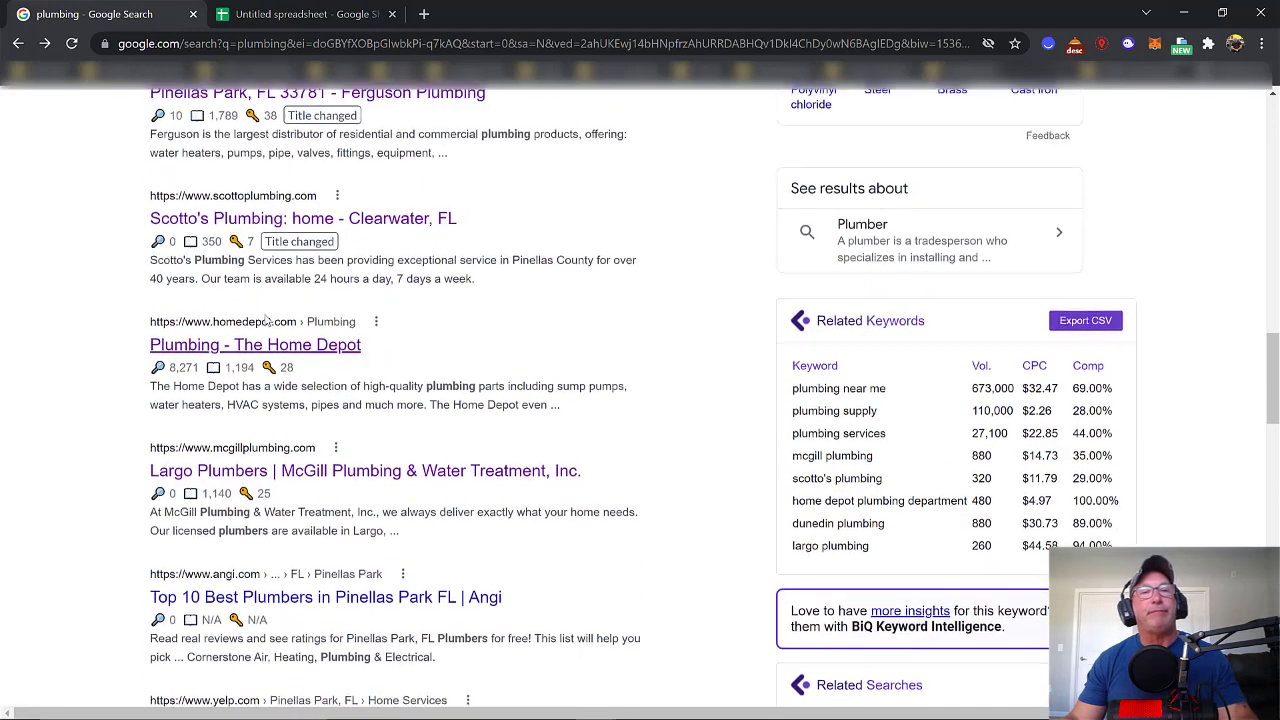
{"action": "scroll", "coordinate": [263, 322], "scroll_direction": "up", "scroll_amount": 7}
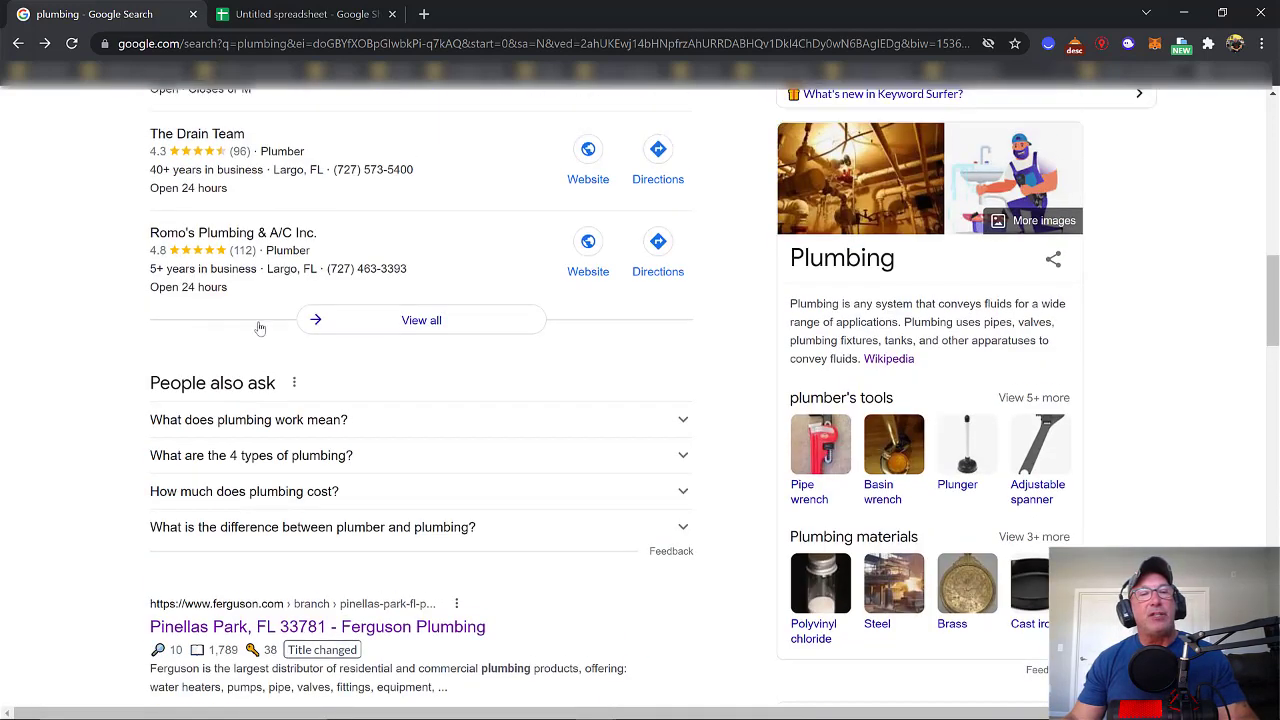
{"action": "scroll", "coordinate": [260, 330], "scroll_direction": "up", "scroll_amount": 5}
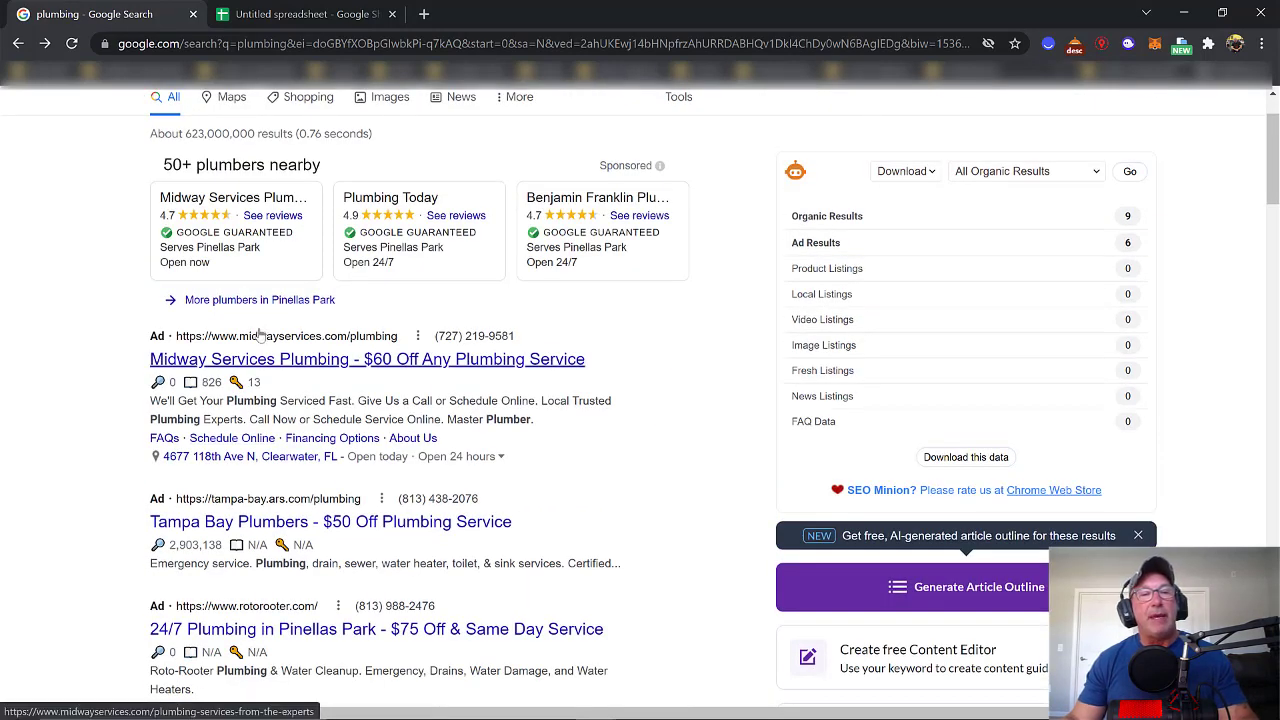
Step: Widen column A of the keyword spreadsheet to fit its longest keyword
{"action": "left_click", "coordinate": [274, 14]}
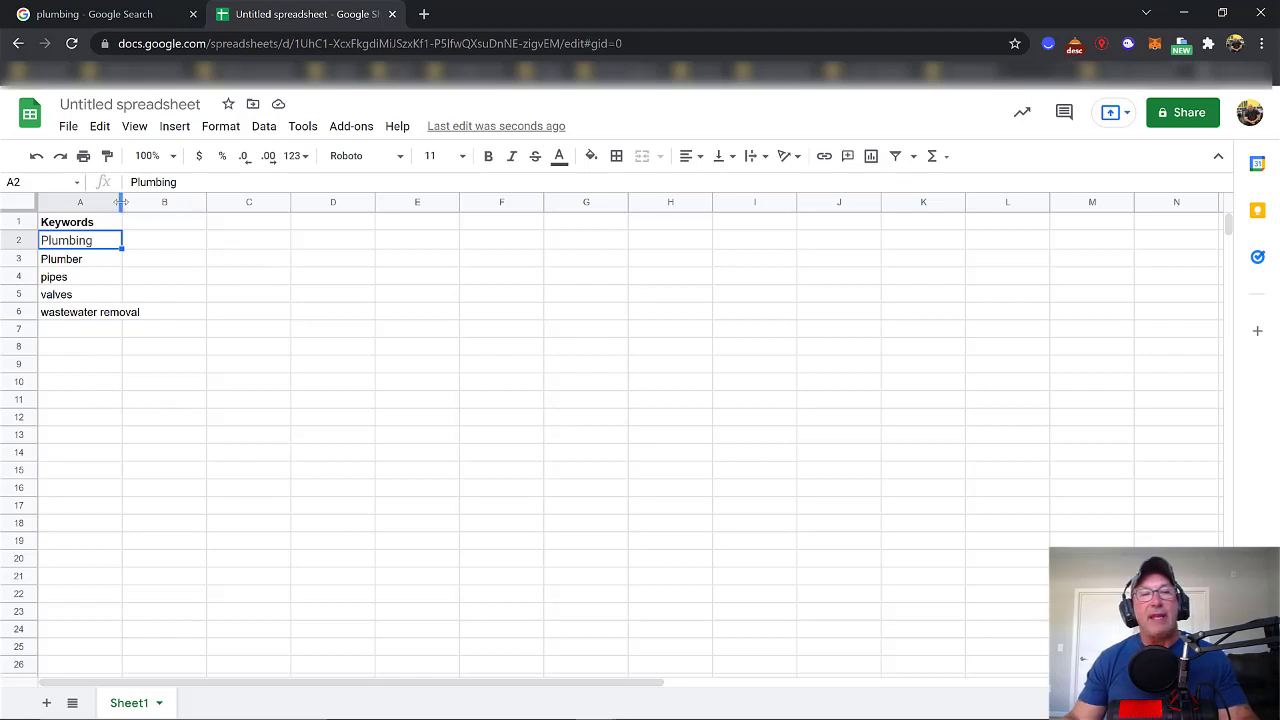
{"action": "left_click_drag", "start_coordinate": [121, 202], "coordinate": [182, 203]}
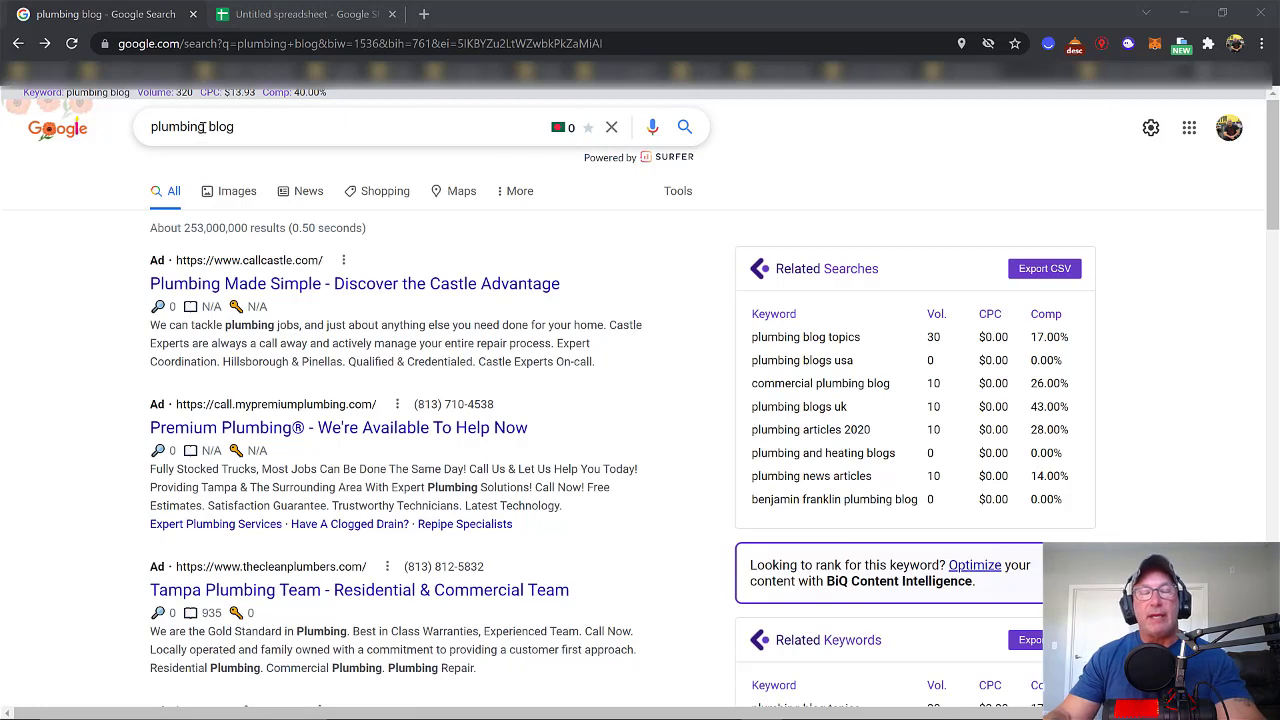
Step: Add "tampa" between the two words of the "plumbing blog" query and search Google for "plumbing tampa blog"
{"action": "double_click", "coordinate": [206, 127]}
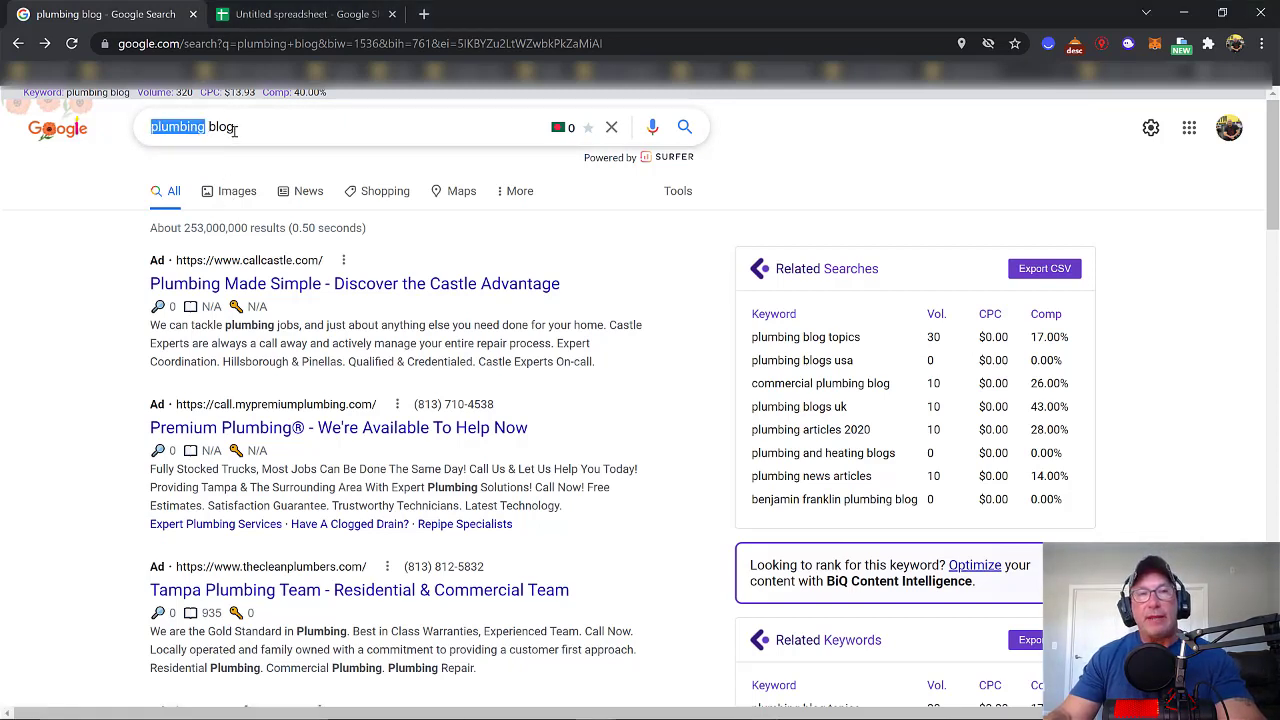
{"action": "left_click_drag", "start_coordinate": [235, 127], "coordinate": [209, 127]}
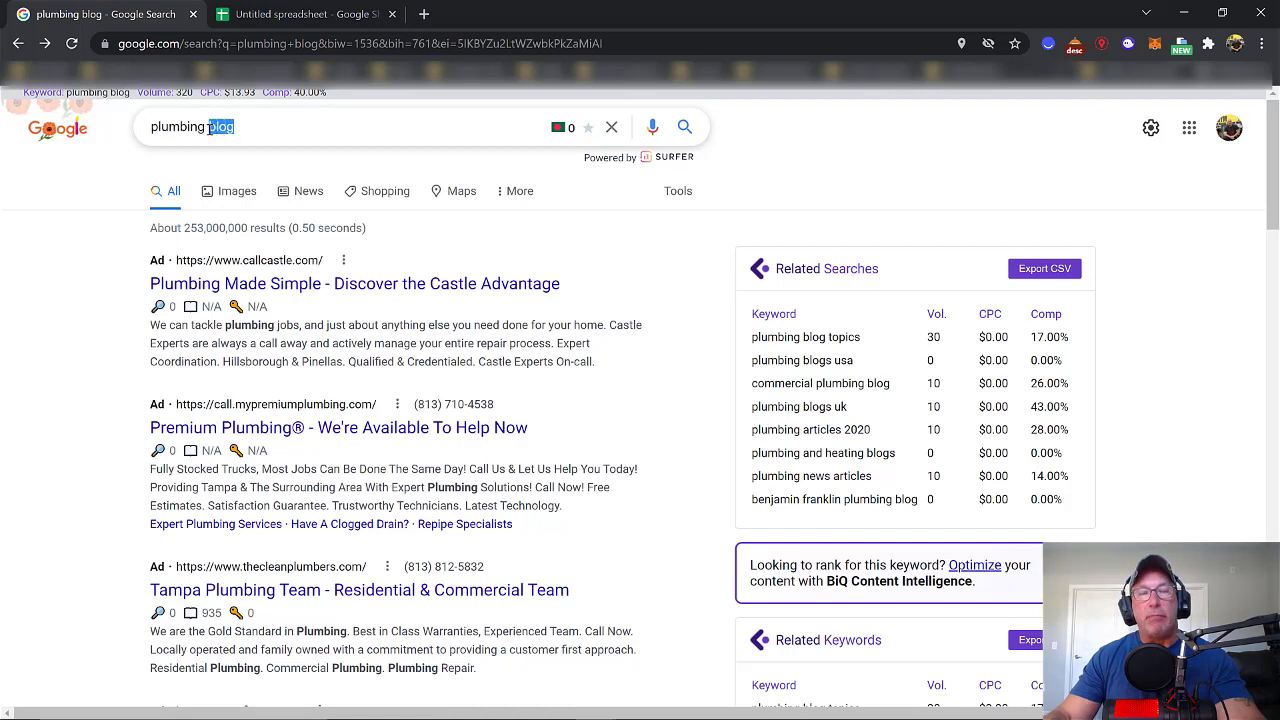
{"action": "left_click", "coordinate": [757, 145]}
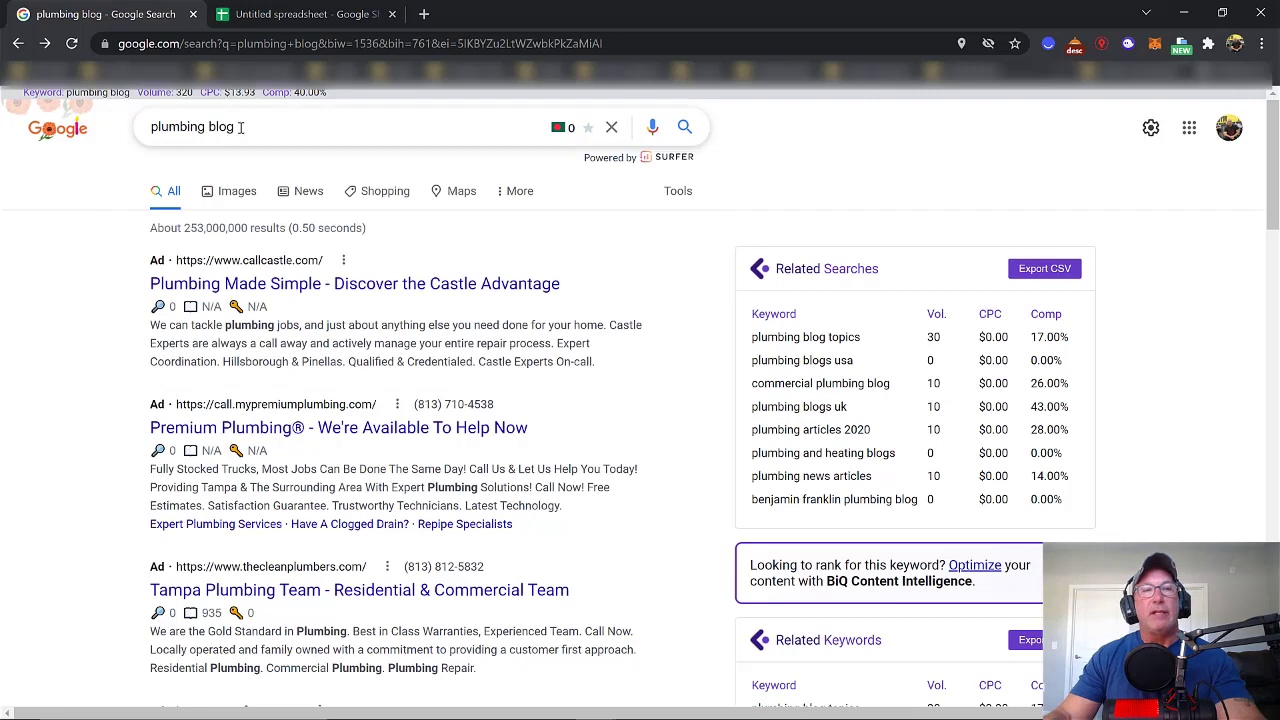
{"action": "left_click", "coordinate": [211, 126]}
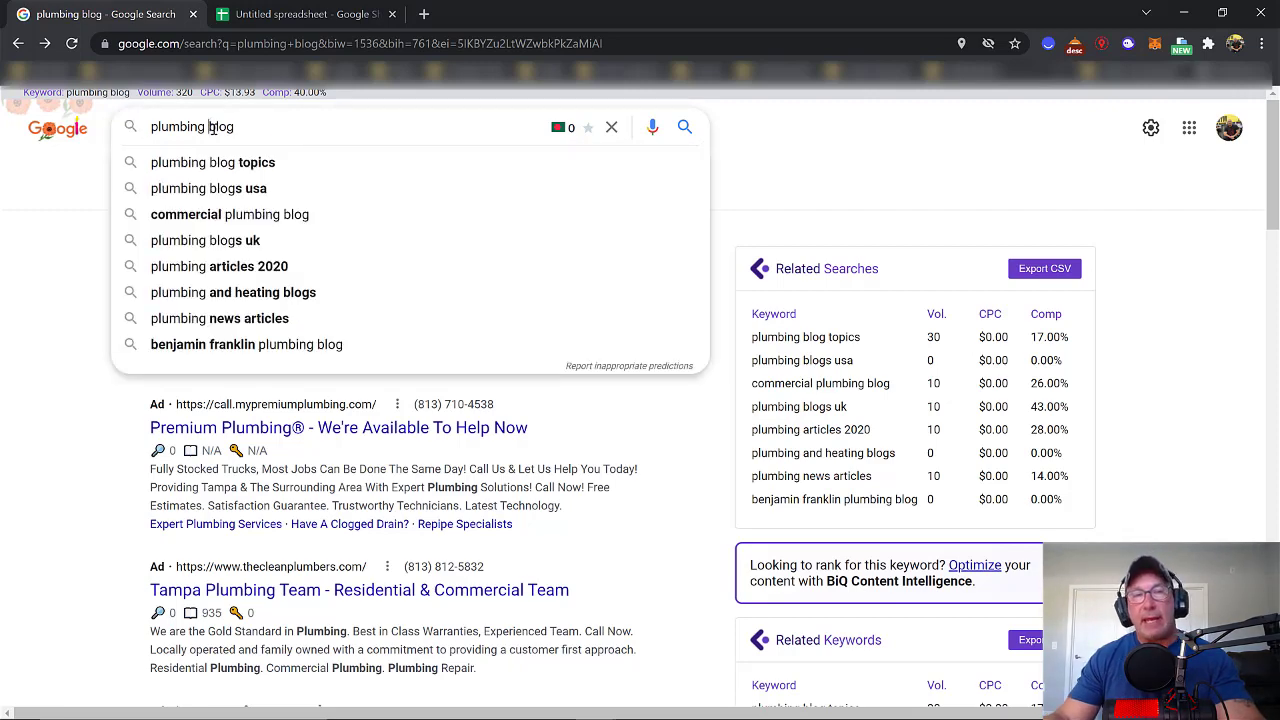
{"action": "type", "text": "ta"}
{"action": "type", "text": "mpa"}
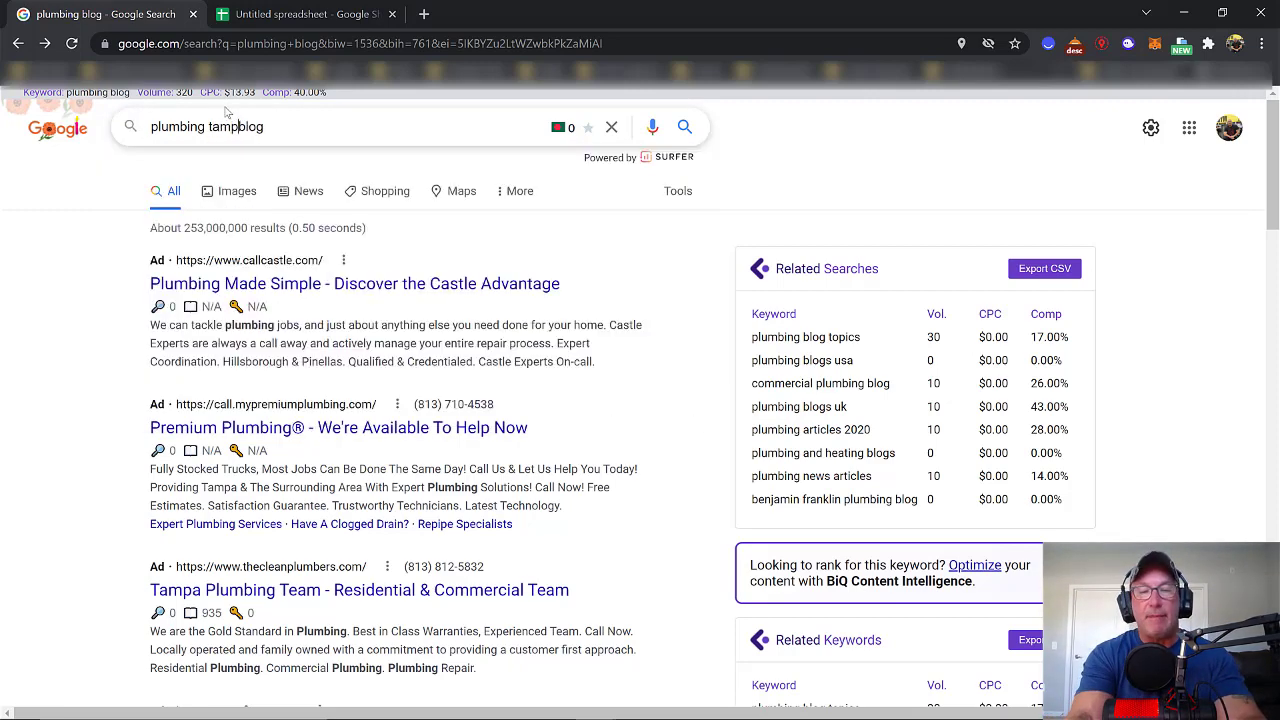
{"action": "key", "text": "Return"}
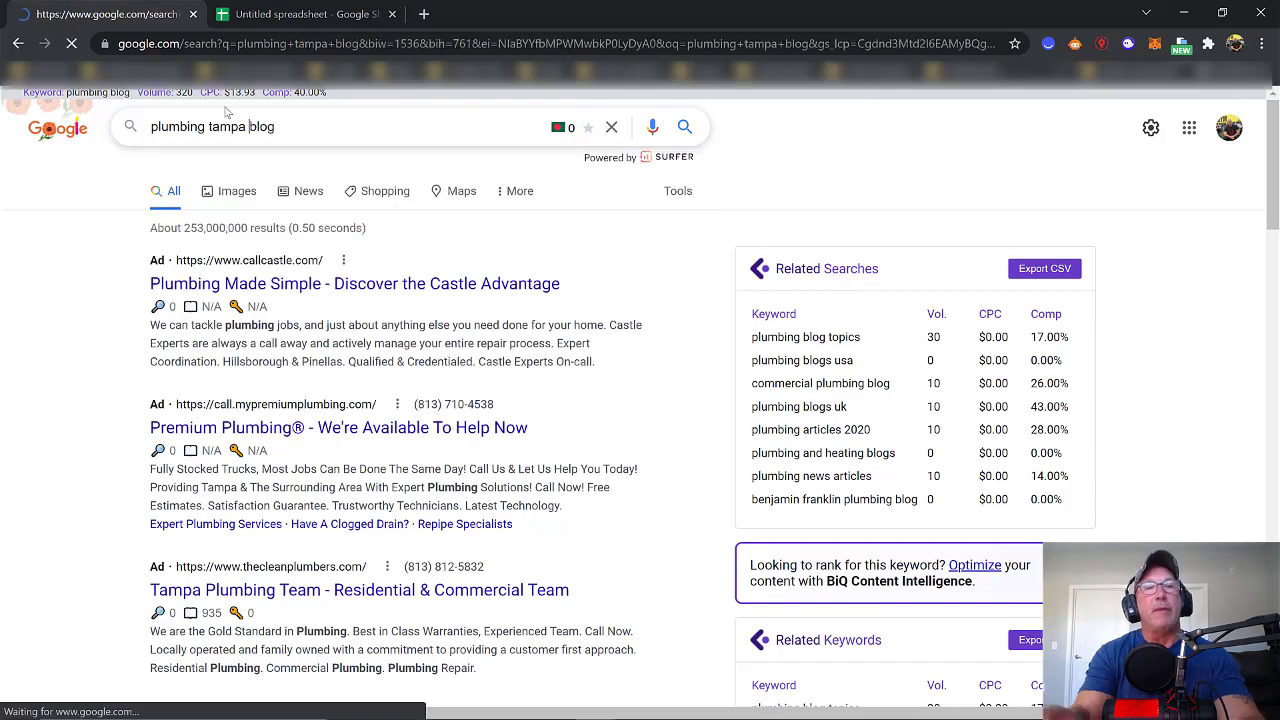
Step: Open the EVERYDAYPLUMBER plumbing tips & information result and its article "9 Tips to Finding the Best Local Plumber"
{"action": "scroll", "coordinate": [530, 400], "scroll_direction": "down", "scroll_amount": 10}
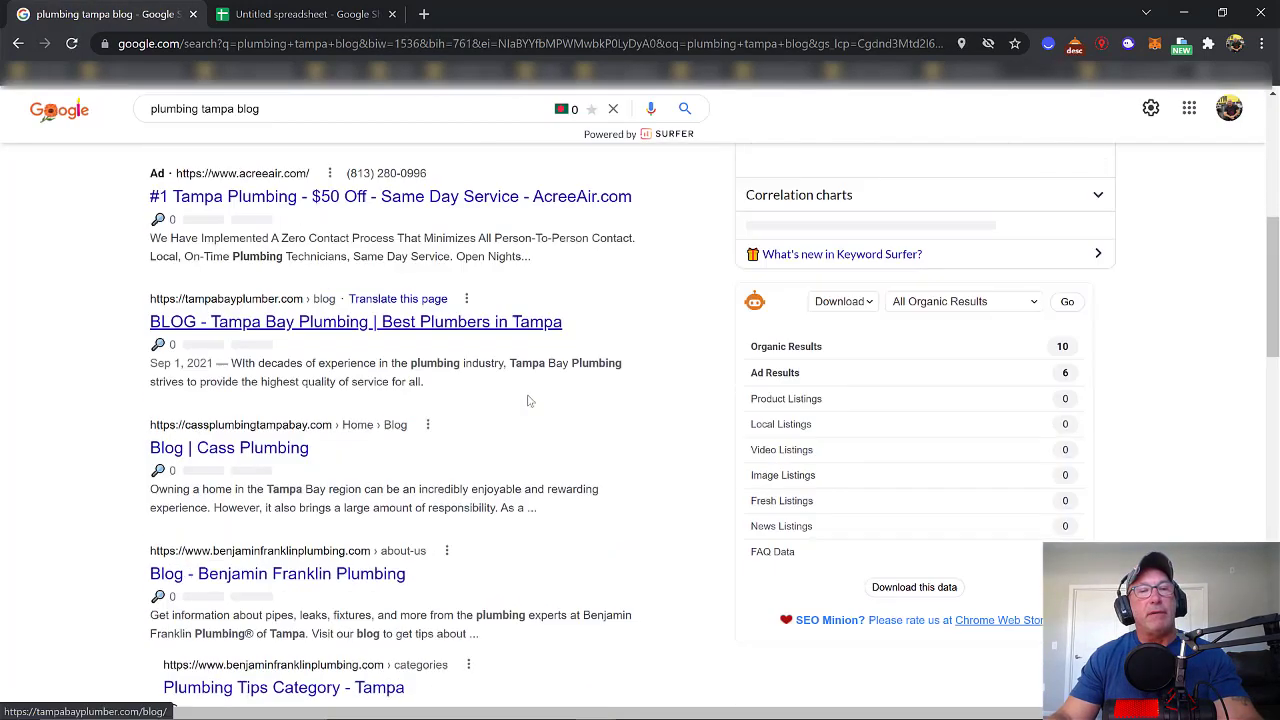
{"action": "scroll", "coordinate": [530, 400], "scroll_direction": "up", "scroll_amount": 1}
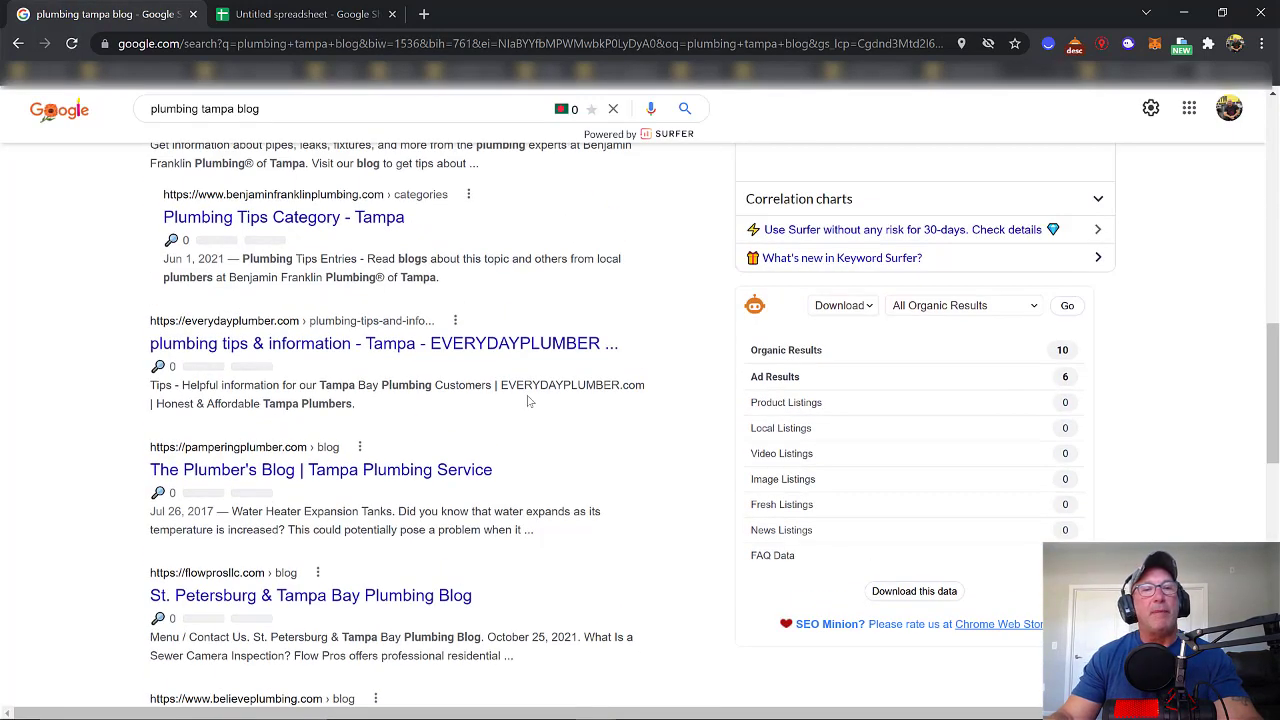
{"action": "left_click", "coordinate": [466, 344]}
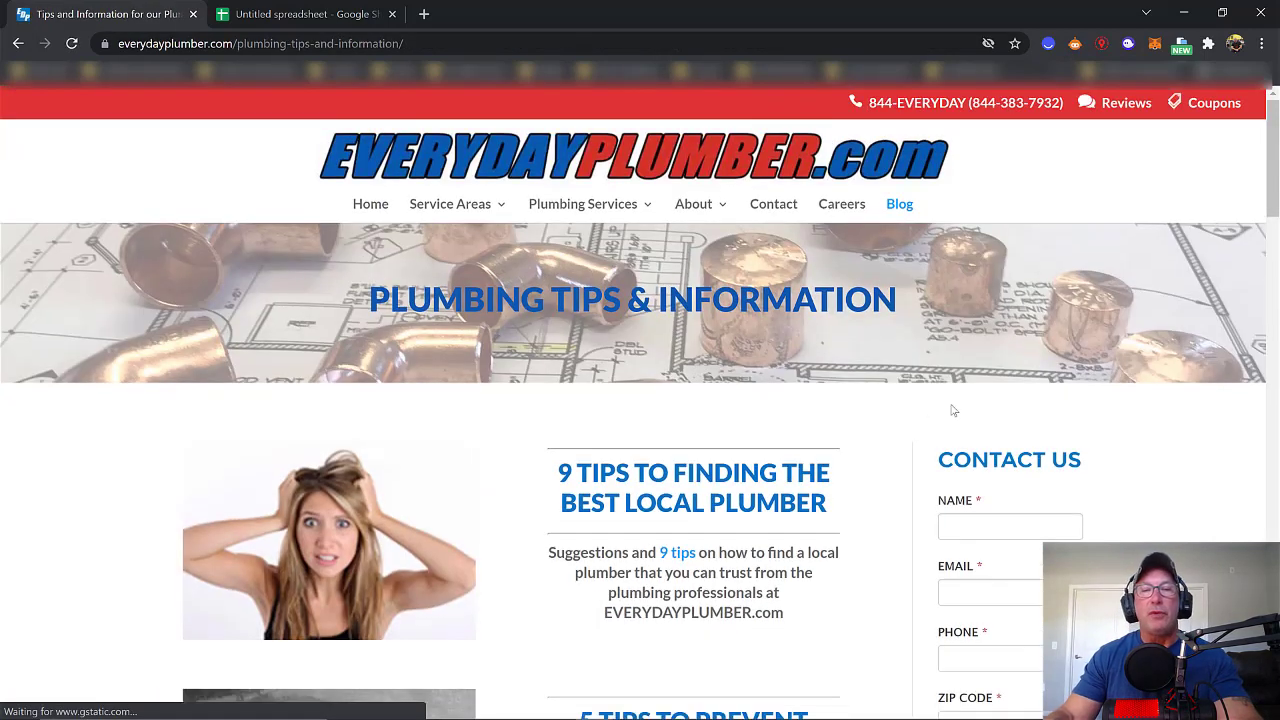
{"action": "left_click", "coordinate": [785, 480]}
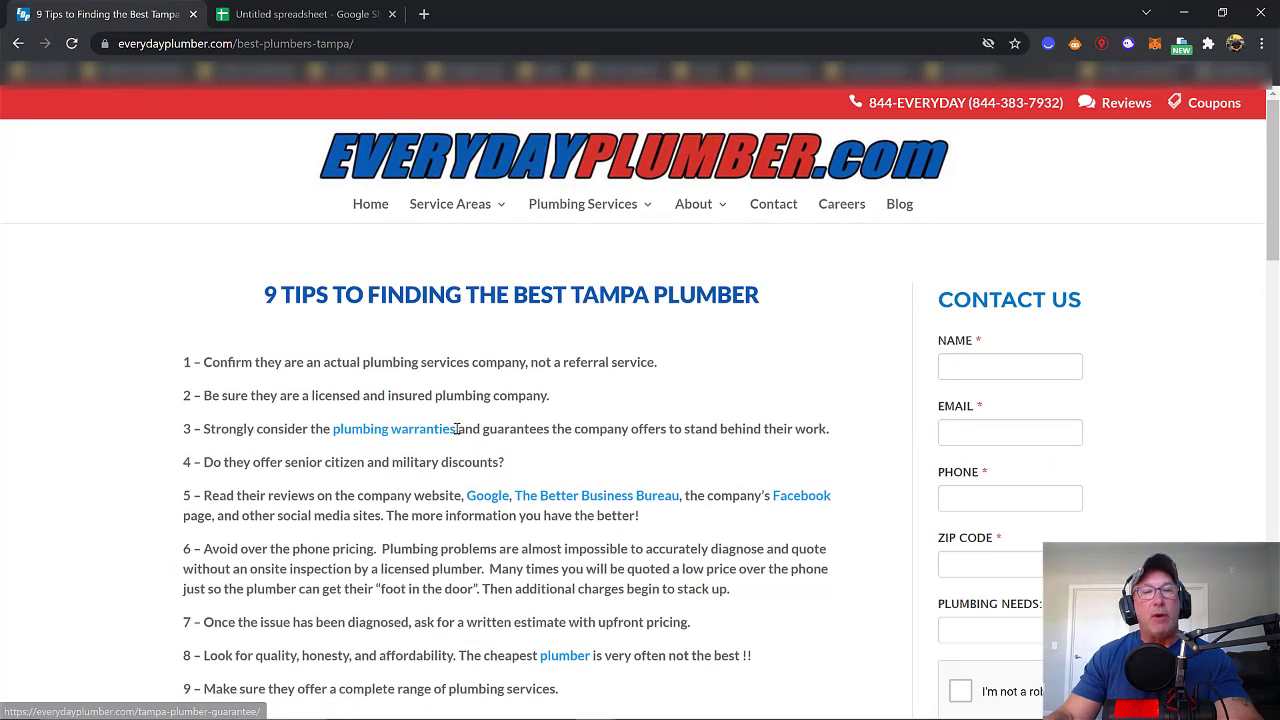
Step: Copy the linked term "plumbing warranties" from tip 3 and look over the article's "Plumbing Services Should Include" list
{"action": "left_click_drag", "start_coordinate": [456, 429], "coordinate": [331, 432]}
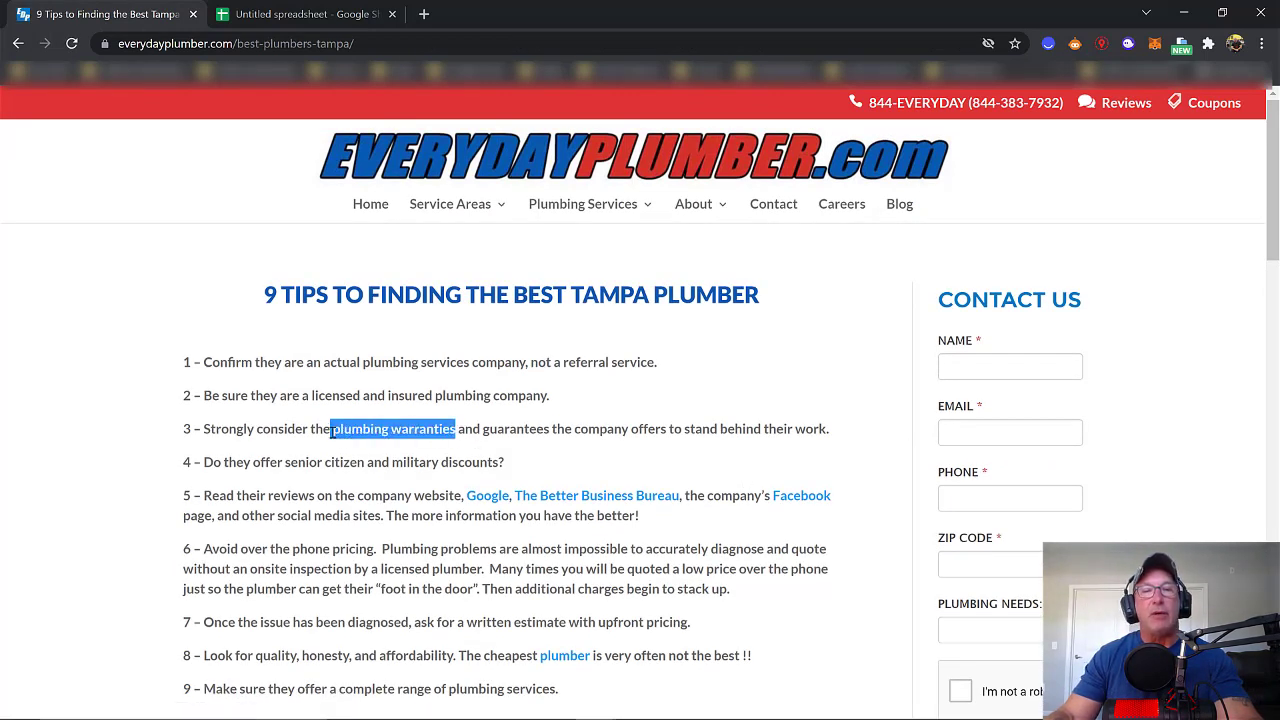
{"action": "right_click", "coordinate": [340, 438]}
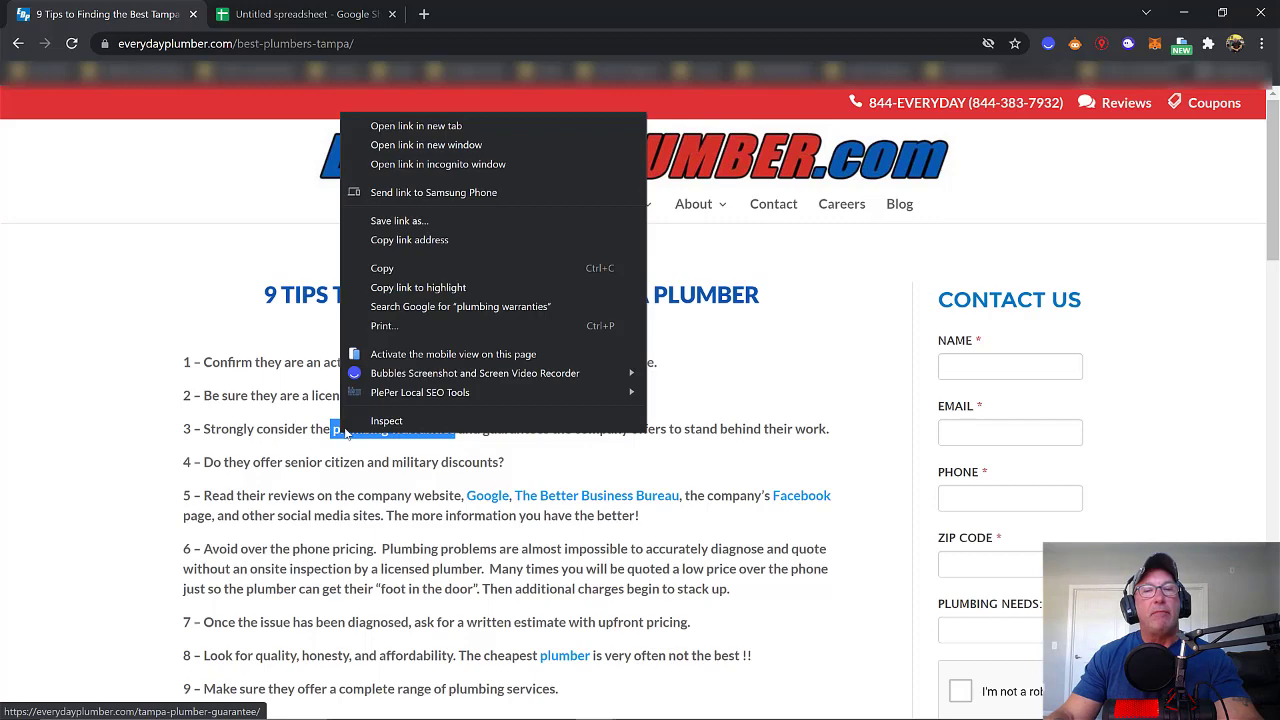
{"action": "left_click", "coordinate": [374, 275]}
{"action": "scroll", "coordinate": [710, 450], "scroll_direction": "down", "scroll_amount": 3}
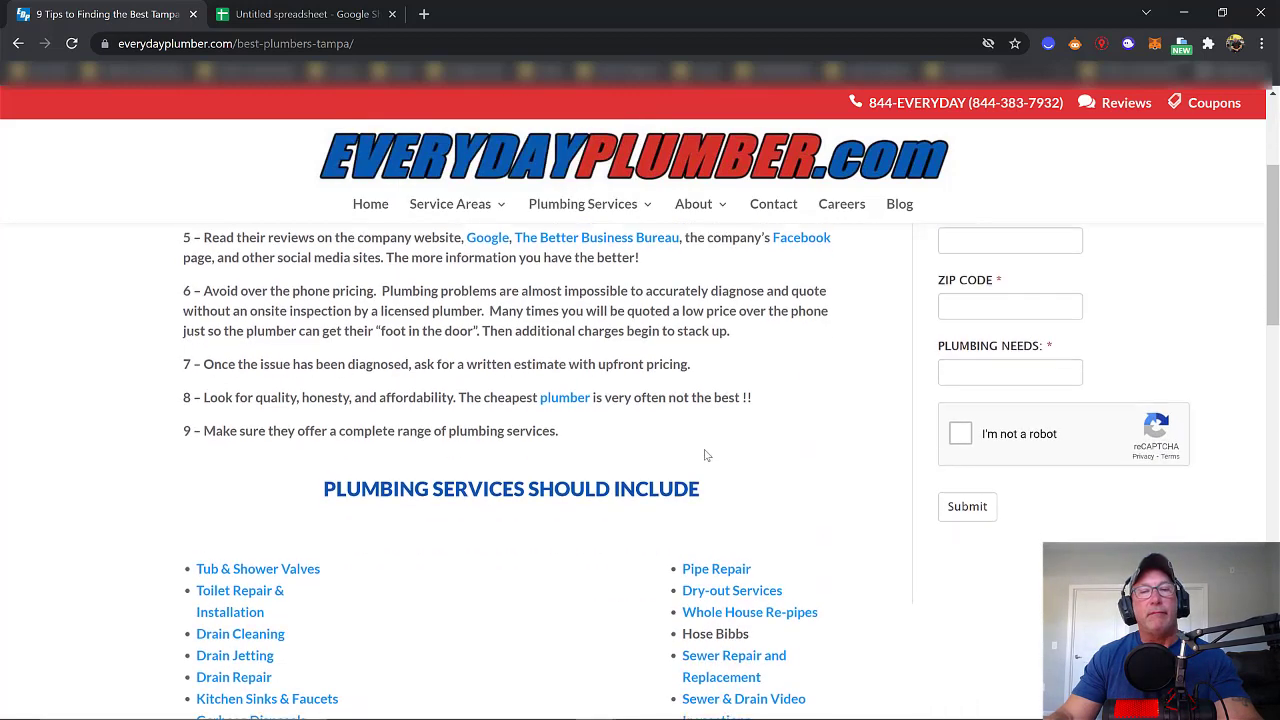
{"action": "scroll", "coordinate": [704, 455], "scroll_direction": "down", "scroll_amount": 2}
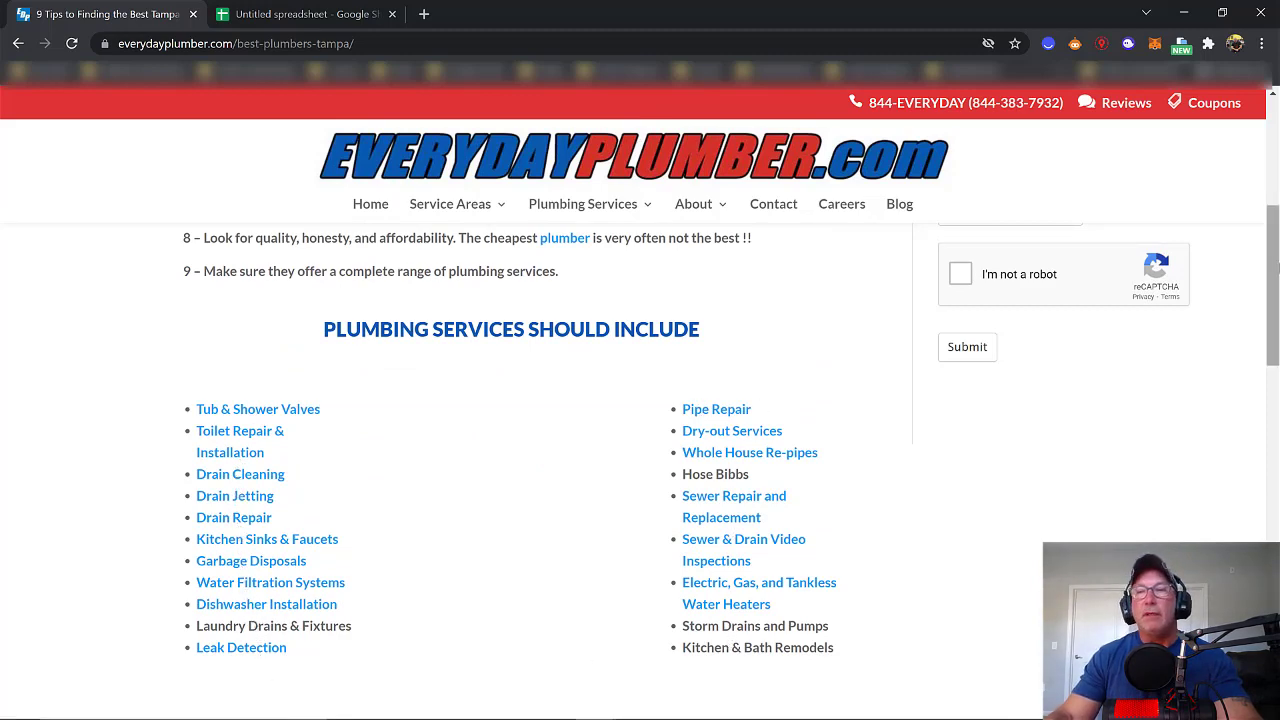
Step: Look over the article's "Research Your Local Plumbers" and "Best Plumbers in Tampa" sections and their linked keyword phrases
{"action": "left_click_drag", "start_coordinate": [1276, 274], "coordinate": [1276, 389]}
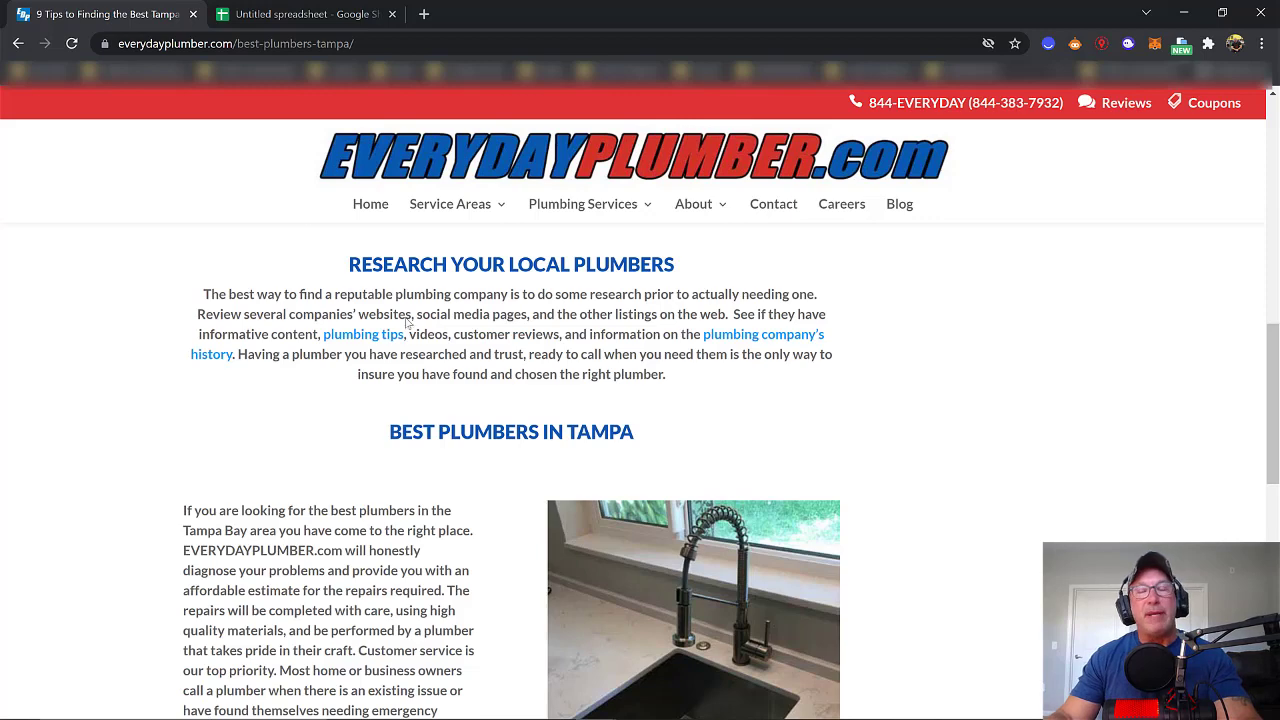
{"action": "scroll", "coordinate": [407, 318], "scroll_direction": "down", "scroll_amount": 3}
{"action": "scroll", "coordinate": [399, 373], "scroll_direction": "down", "scroll_amount": 1}
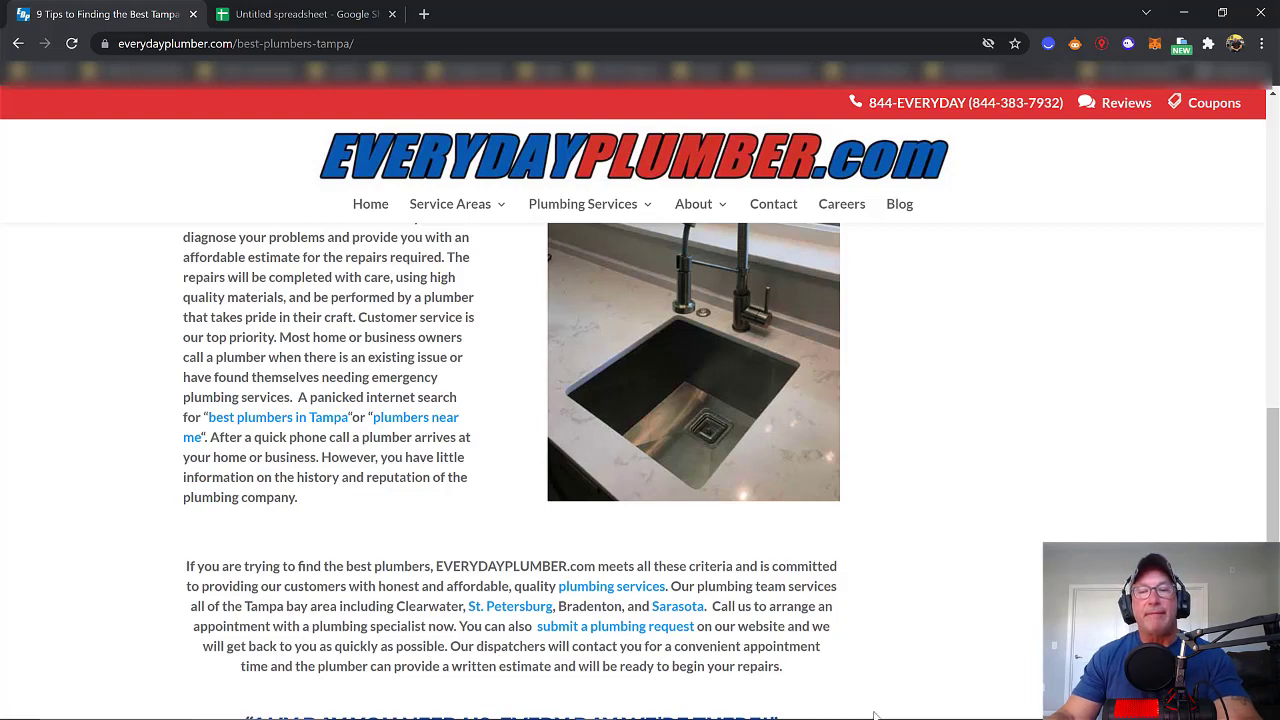
{"action": "left_click_drag", "start_coordinate": [1276, 488], "coordinate": [1274, 398]}
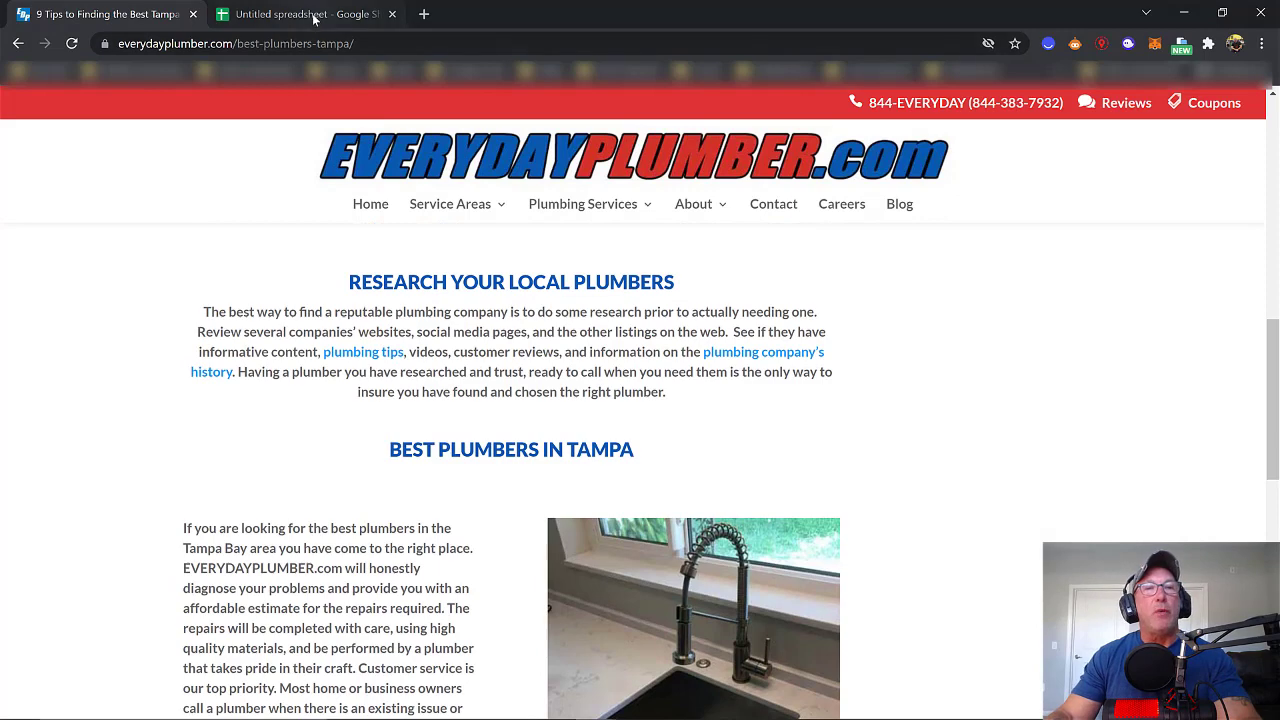
Step: View the SEO Minion extension's list of tools on the Florida's Best Plumbing page, and close it
{"action": "left_click", "coordinate": [305, 14]}
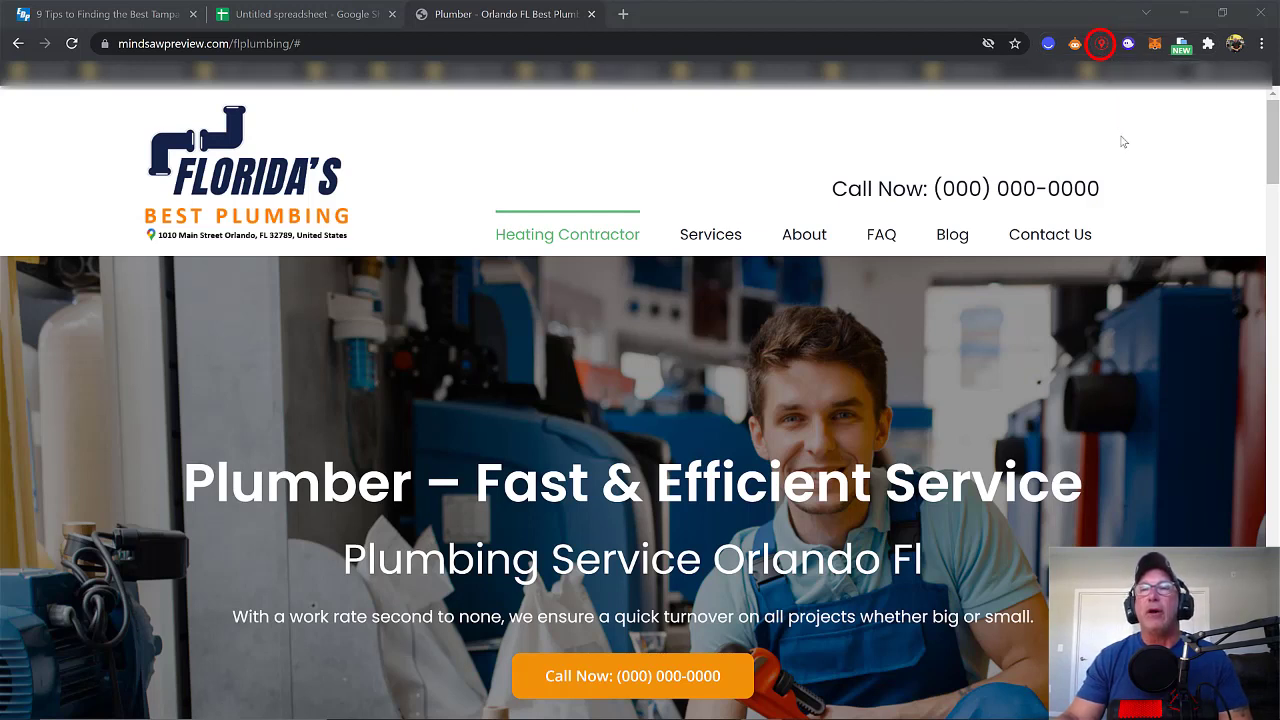
{"action": "left_click", "coordinate": [1075, 44]}
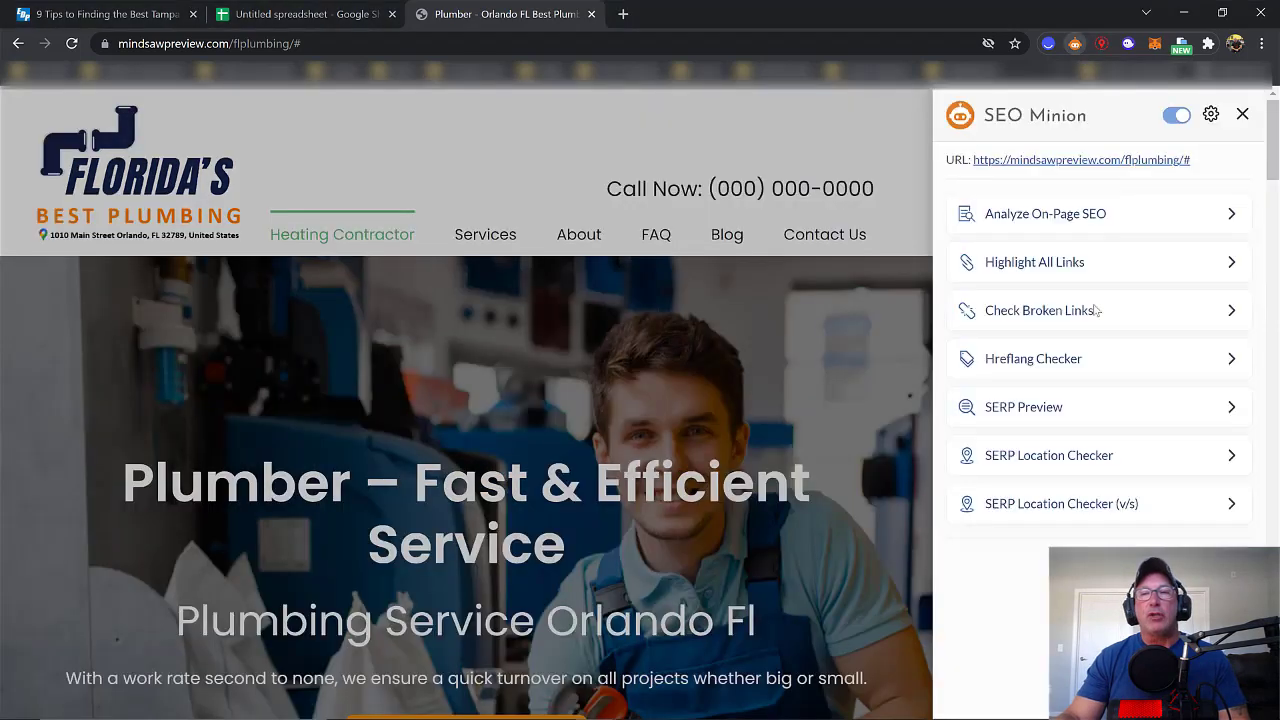
{"action": "left_click", "coordinate": [1229, 114]}
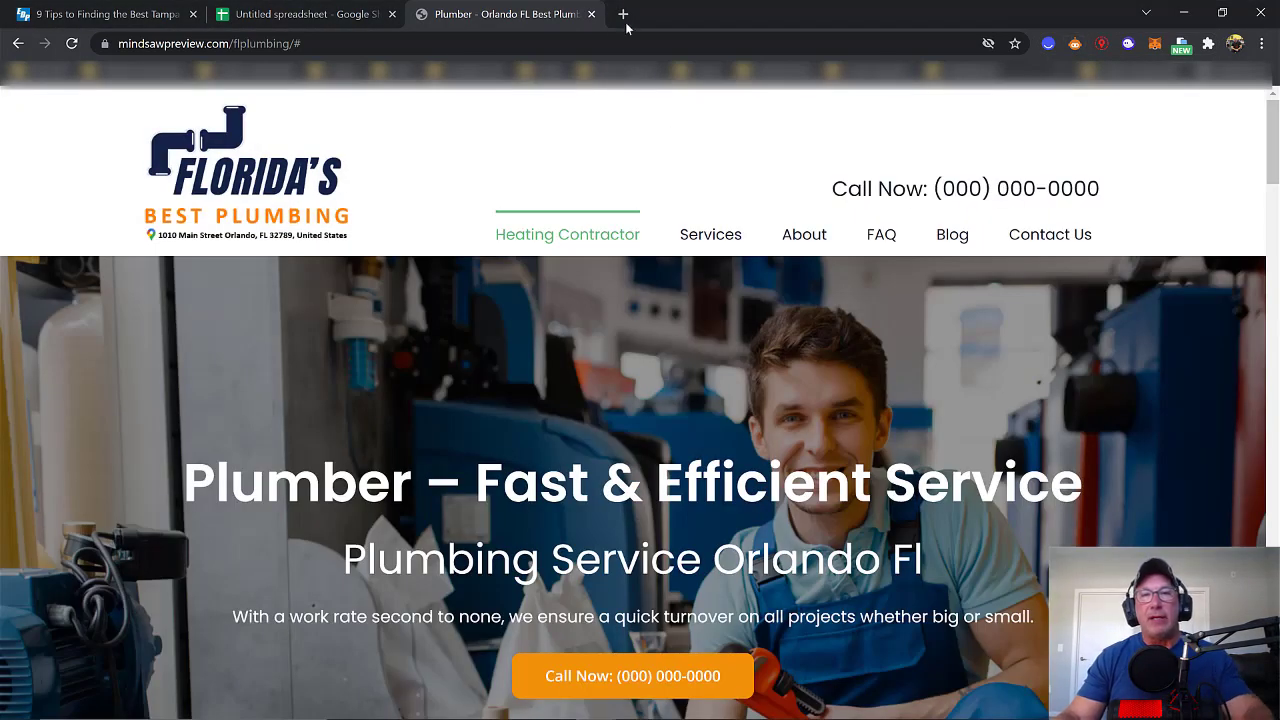
Step: Open google.com in a new browser tab and search for "plumbers"
{"action": "left_click", "coordinate": [623, 14]}
{"action": "left_click", "coordinate": [586, 43]}
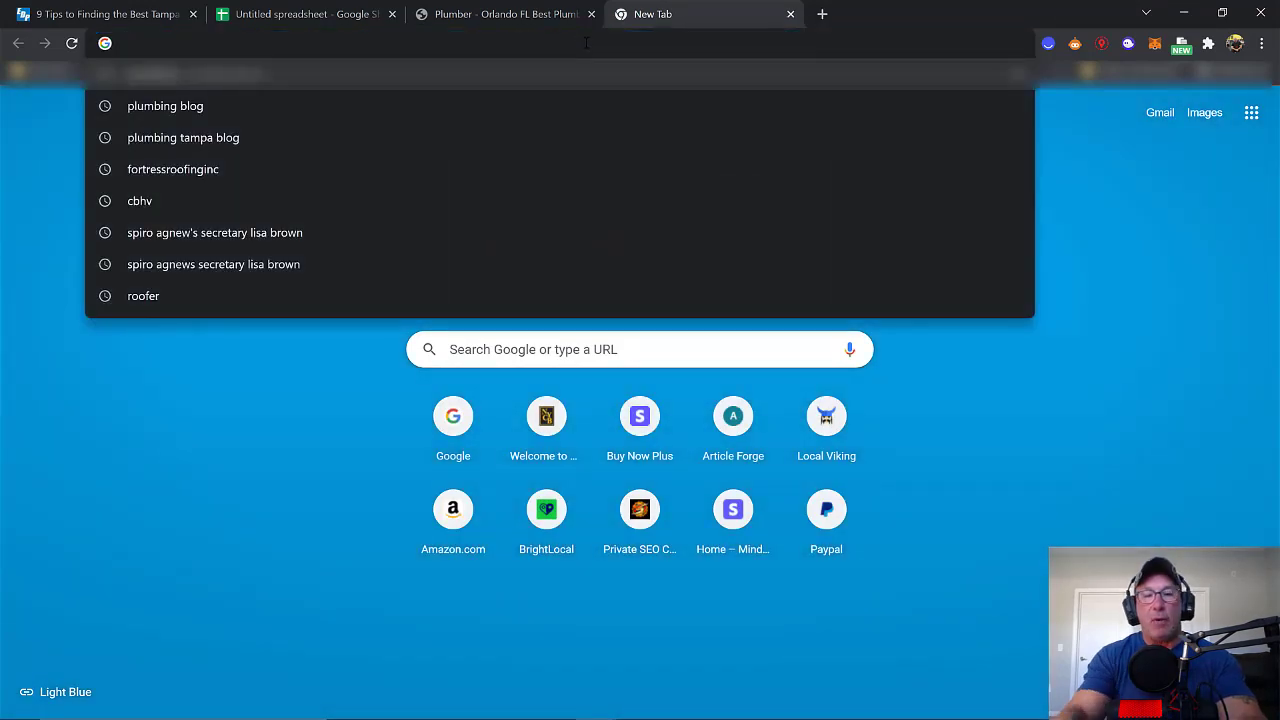
{"action": "type", "text": "goo"}
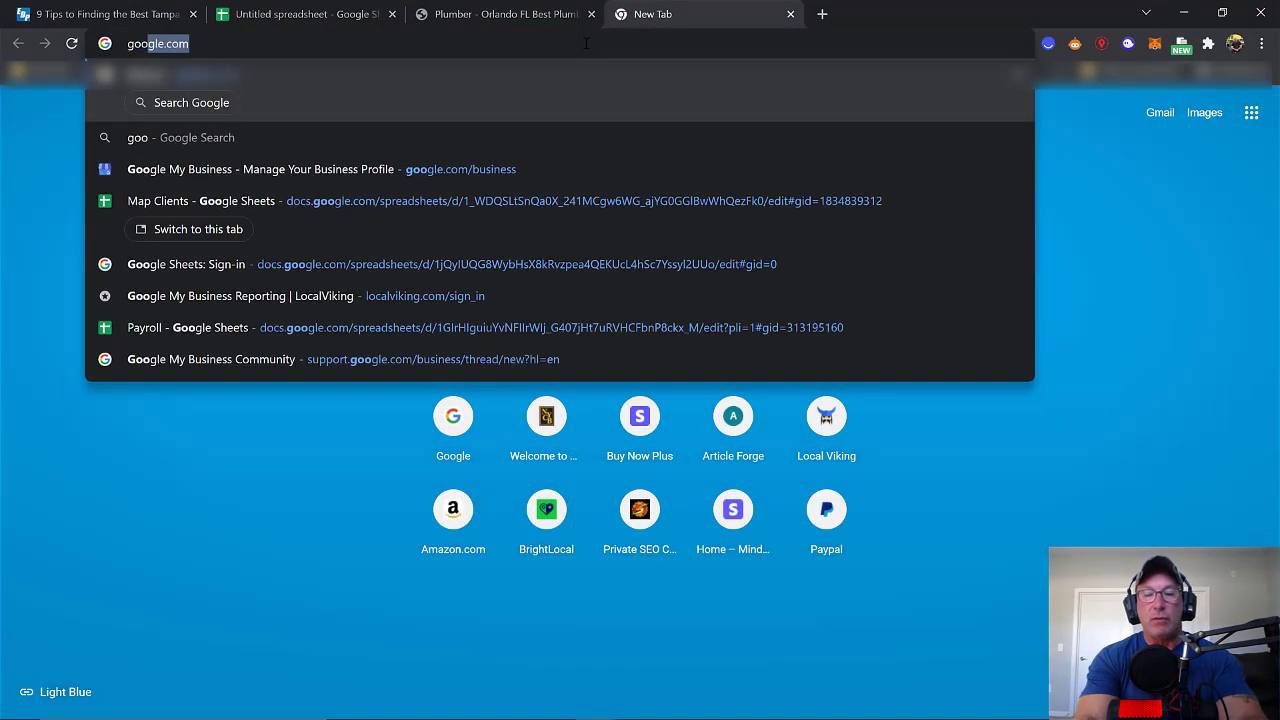
{"action": "type", "text": "gle.com"}
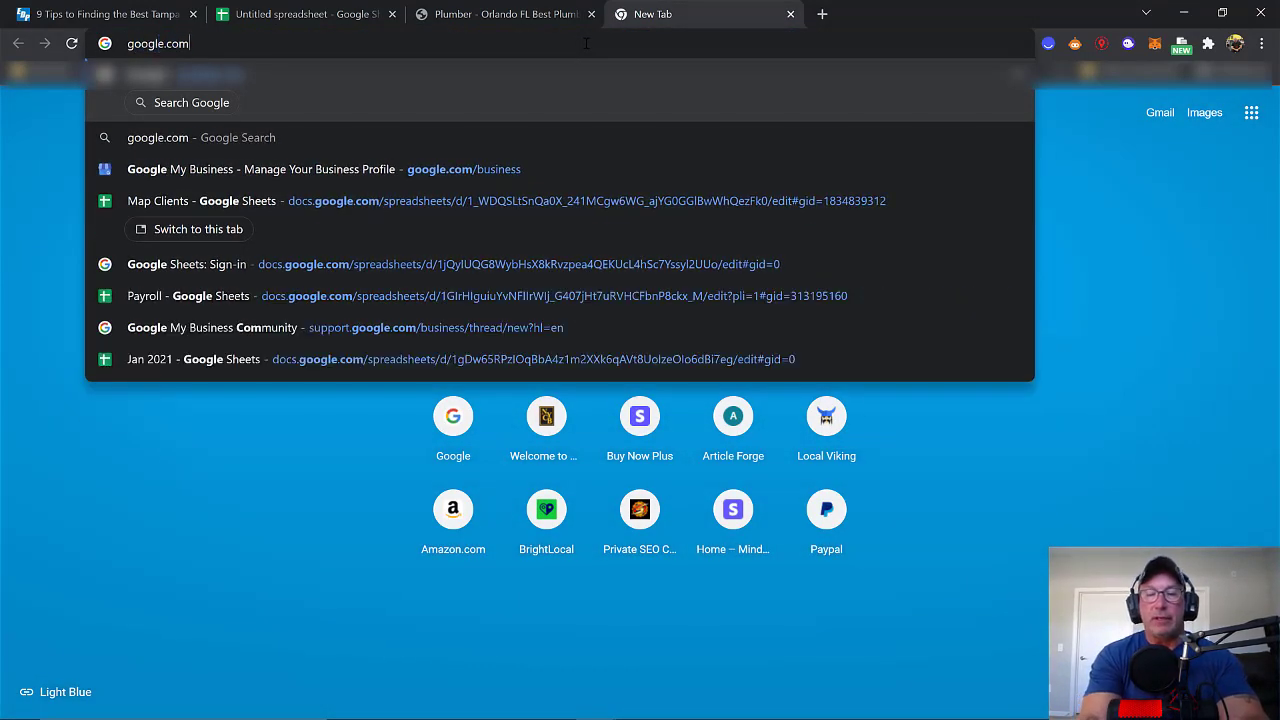
{"action": "key", "text": "Return"}
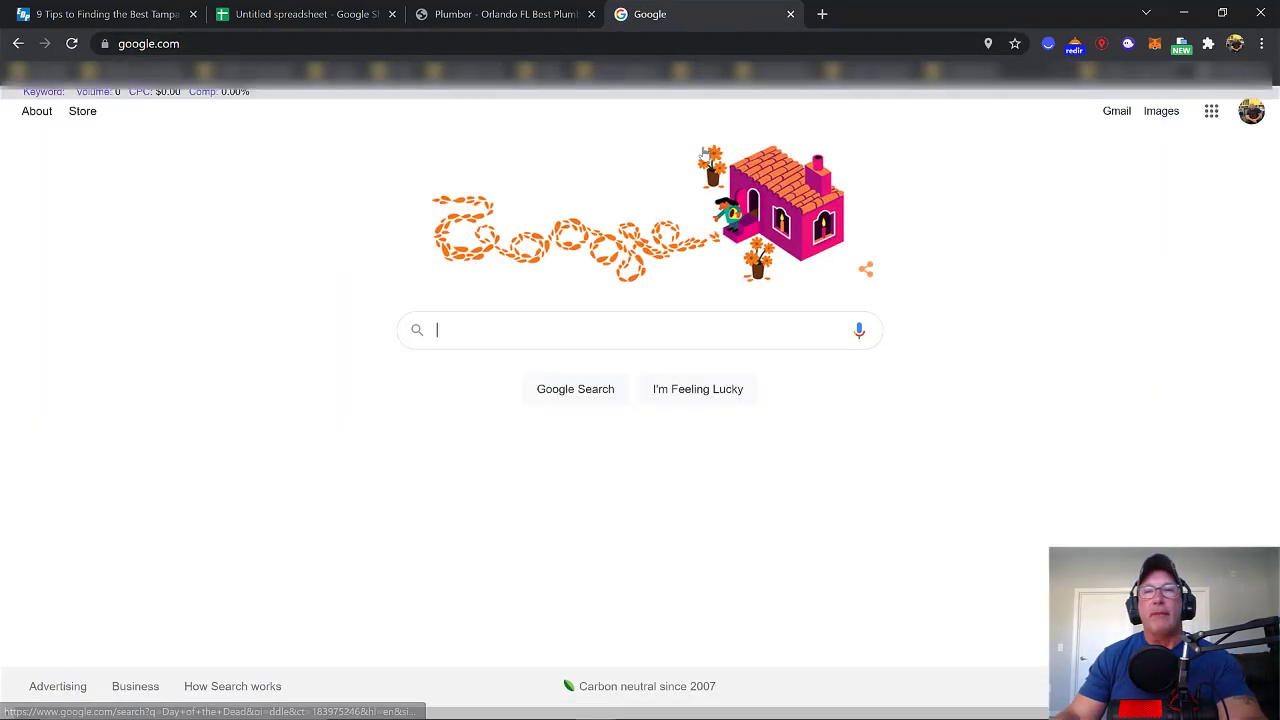
{"action": "type", "text": "p"}
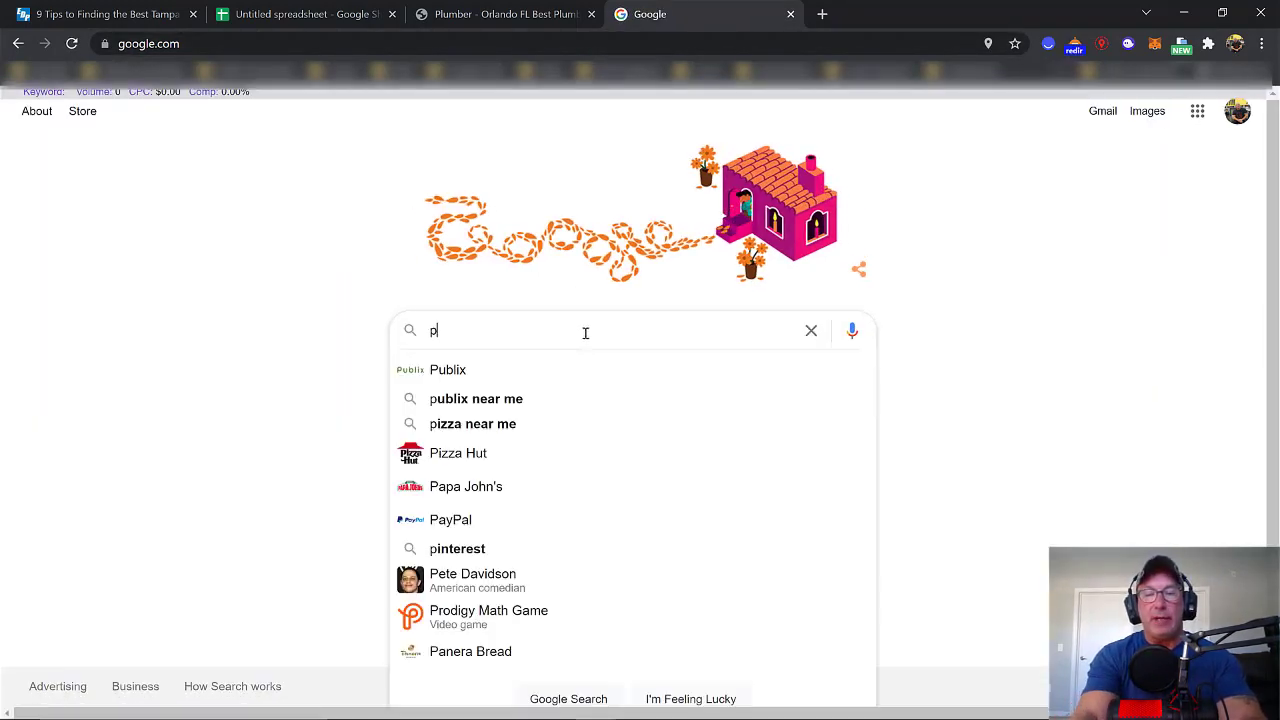
{"action": "type", "text": "lum"}
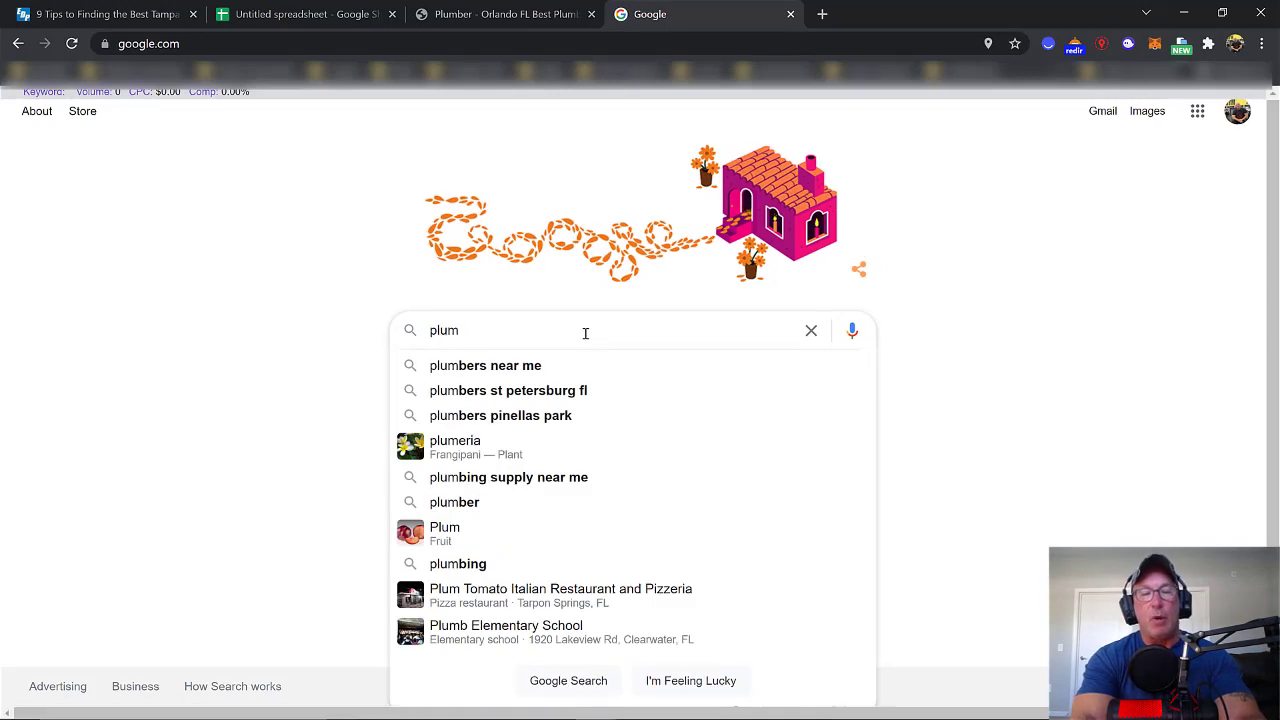
{"action": "type", "text": "bers"}
{"action": "key", "text": "Return"}
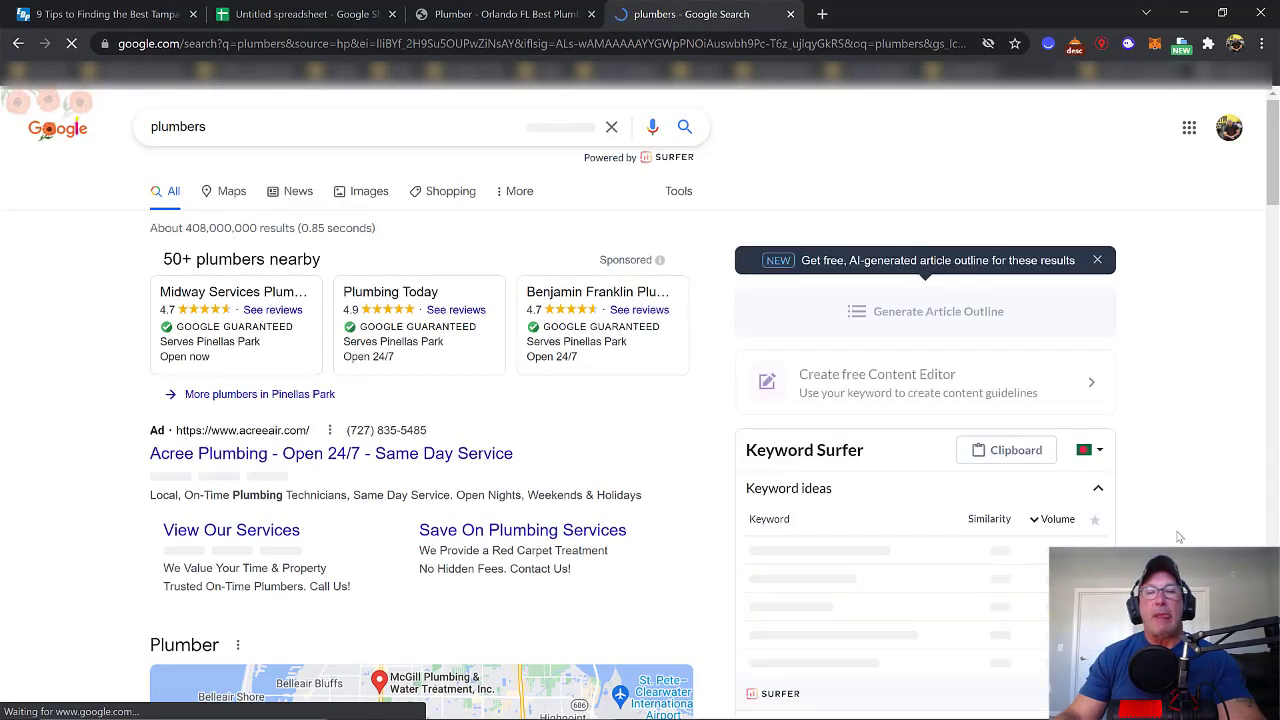
Step: Find the everydayplumber.com result "Pinellas Park Plumber | 24/7 Plumbing Services" among the organic results and open it
{"action": "scroll", "coordinate": [629, 577], "scroll_direction": "down", "scroll_amount": 10}
{"action": "scroll", "coordinate": [355, 615], "scroll_direction": "down", "scroll_amount": 2}
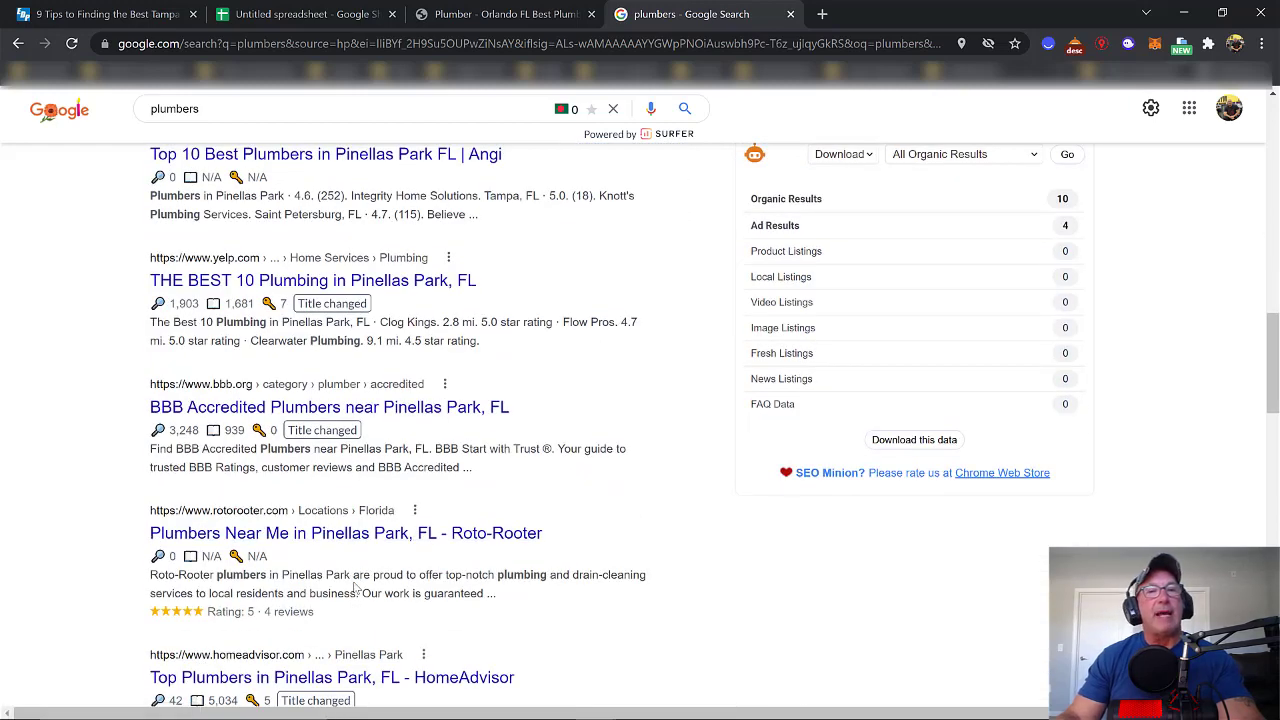
{"action": "scroll", "coordinate": [343, 575], "scroll_direction": "down", "scroll_amount": 1}
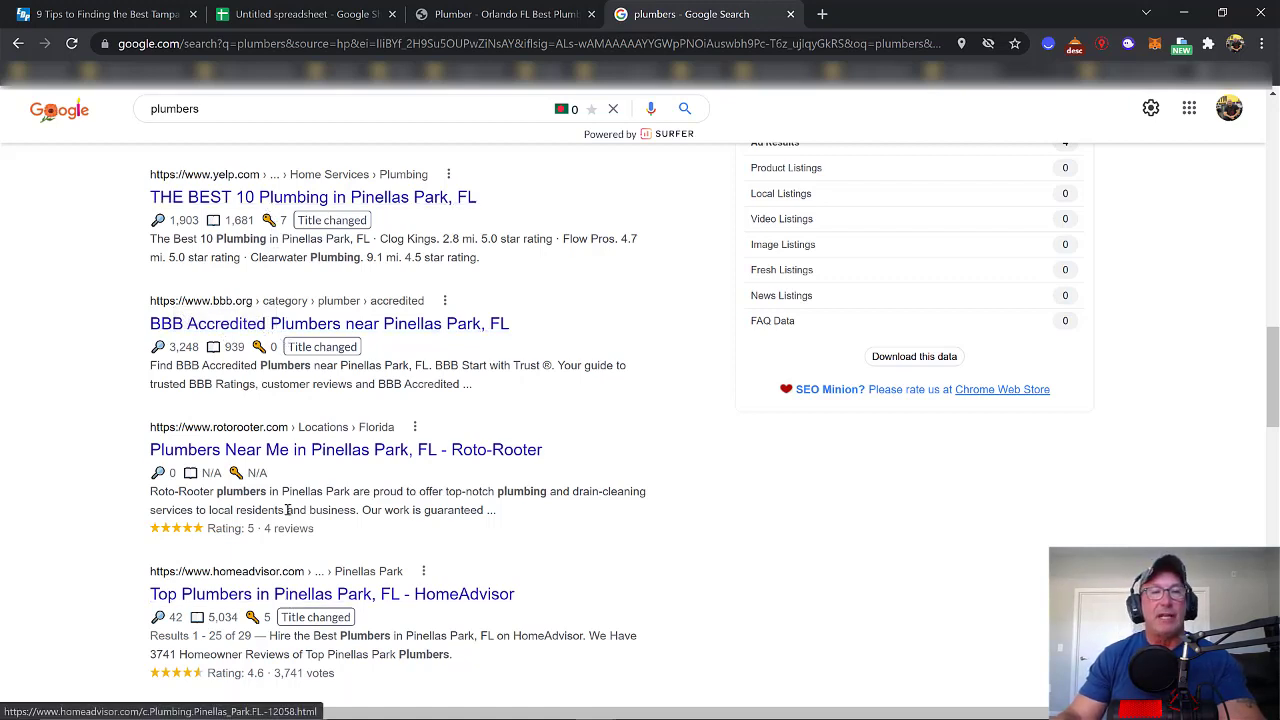
{"action": "scroll", "coordinate": [400, 560], "scroll_direction": "down", "scroll_amount": 5}
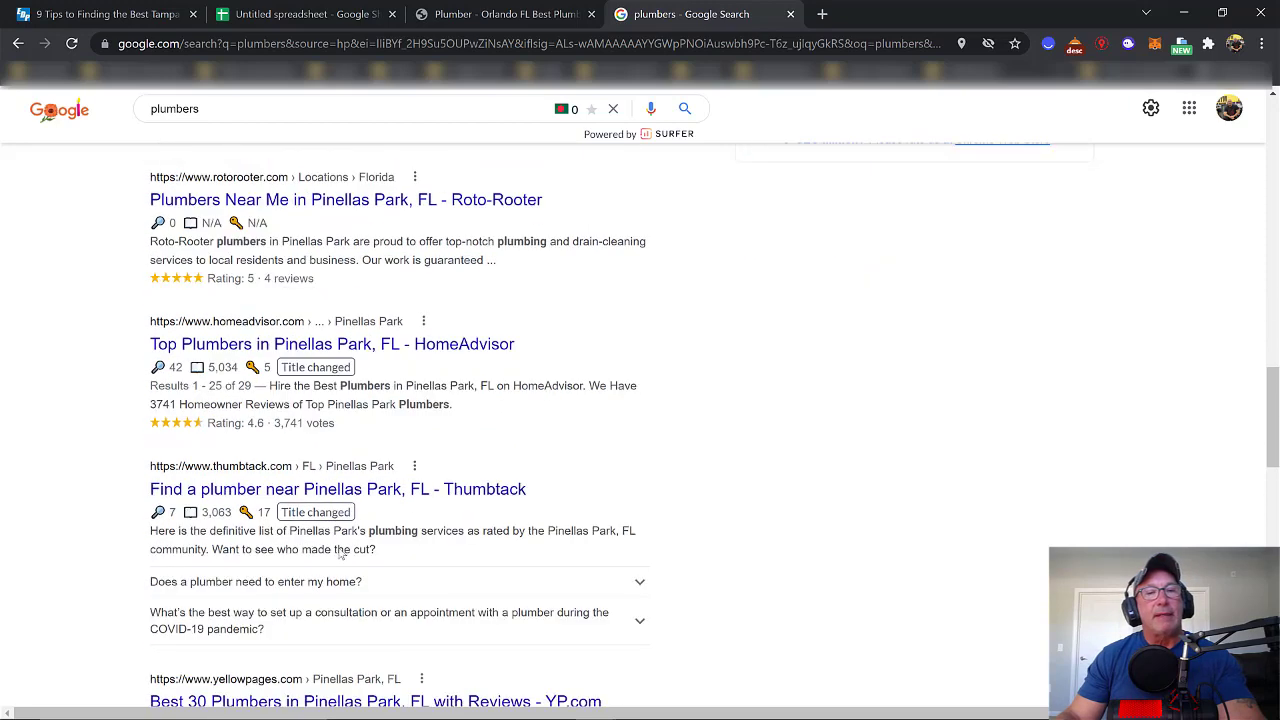
{"action": "scroll", "coordinate": [464, 584], "scroll_direction": "down", "scroll_amount": 1}
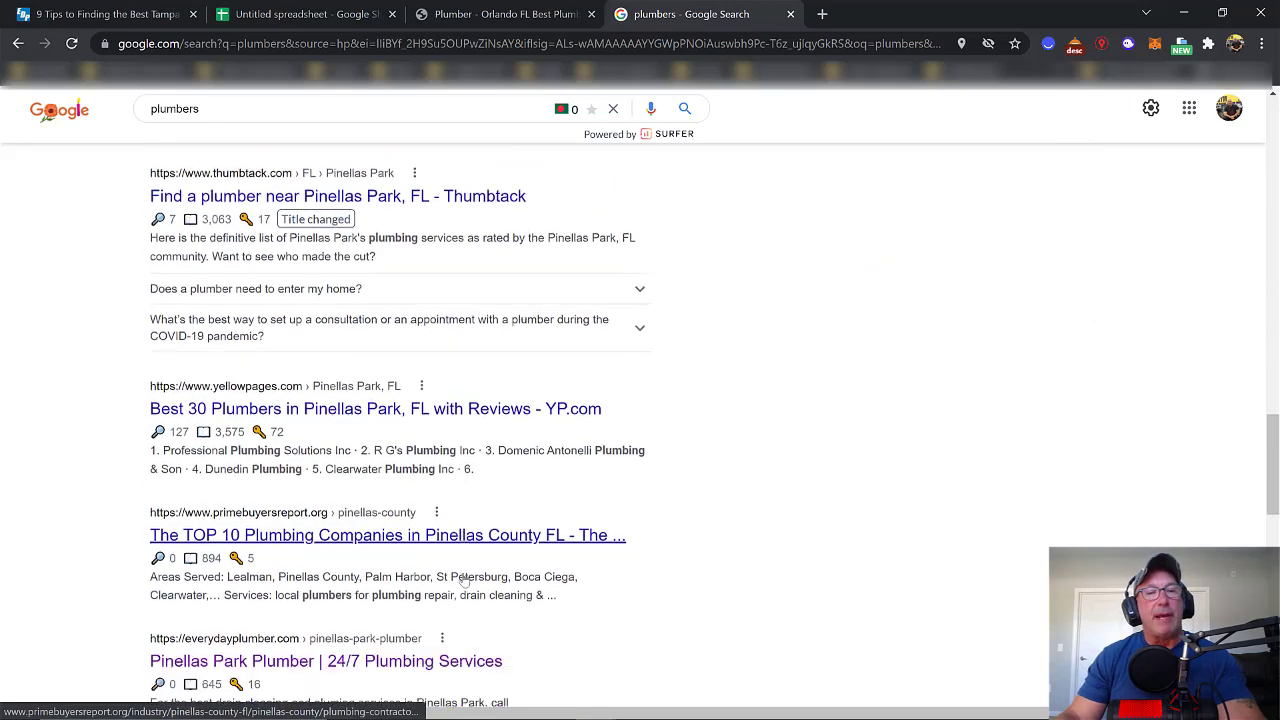
{"action": "scroll", "coordinate": [471, 593], "scroll_direction": "down", "scroll_amount": 1}
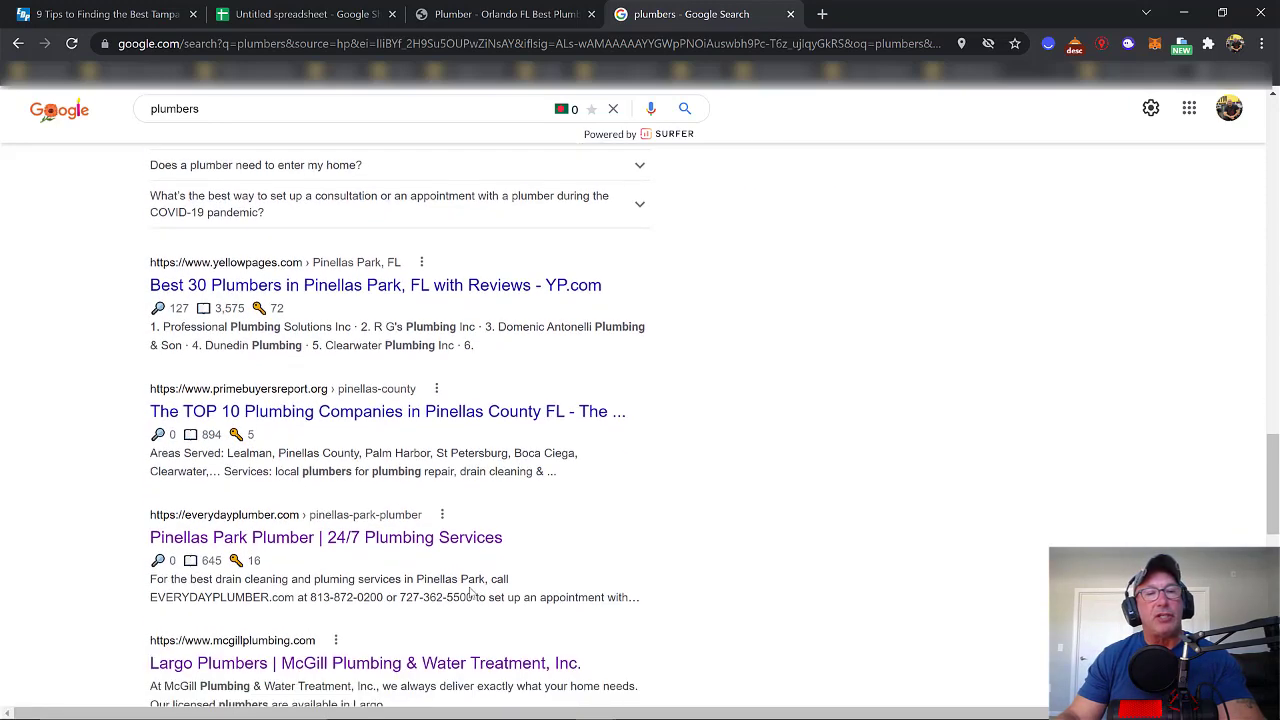
{"action": "left_click", "coordinate": [440, 537]}
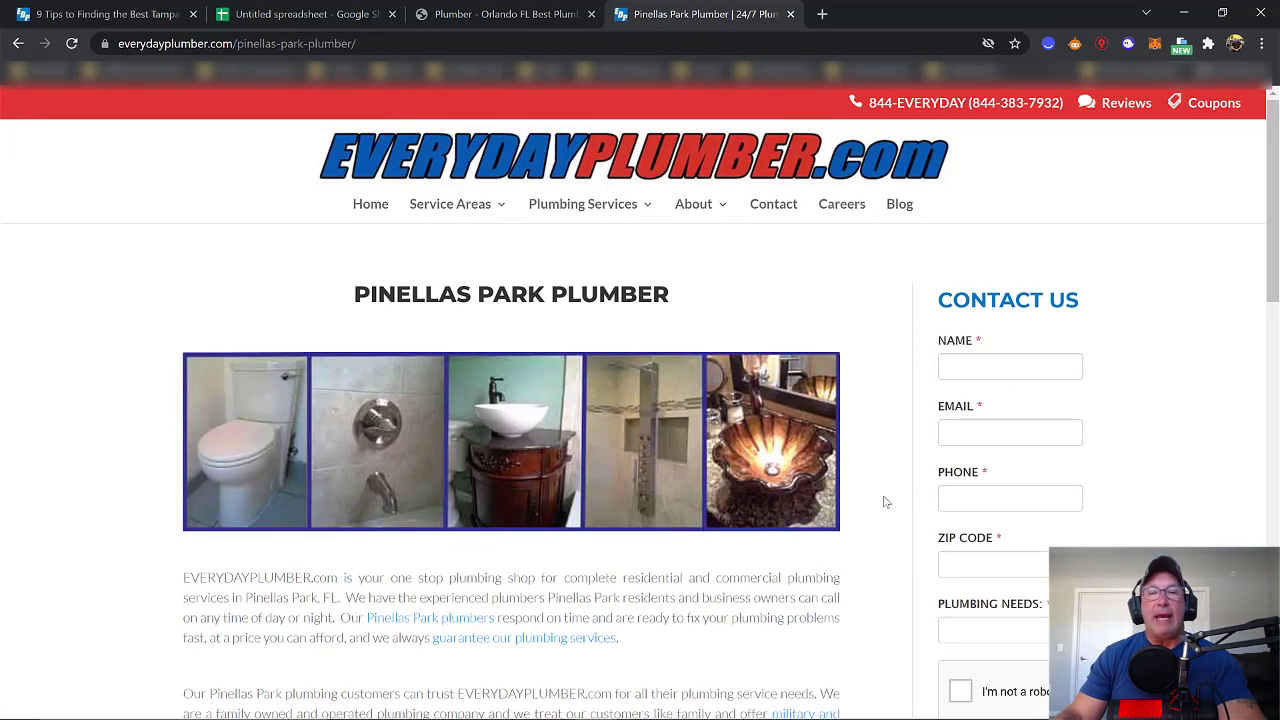
Step: Run SEO Minion's Analyze On-Page SEO on the Pinellas Park Plumber page and examine its table of headings
{"action": "left_click", "coordinate": [1075, 44]}
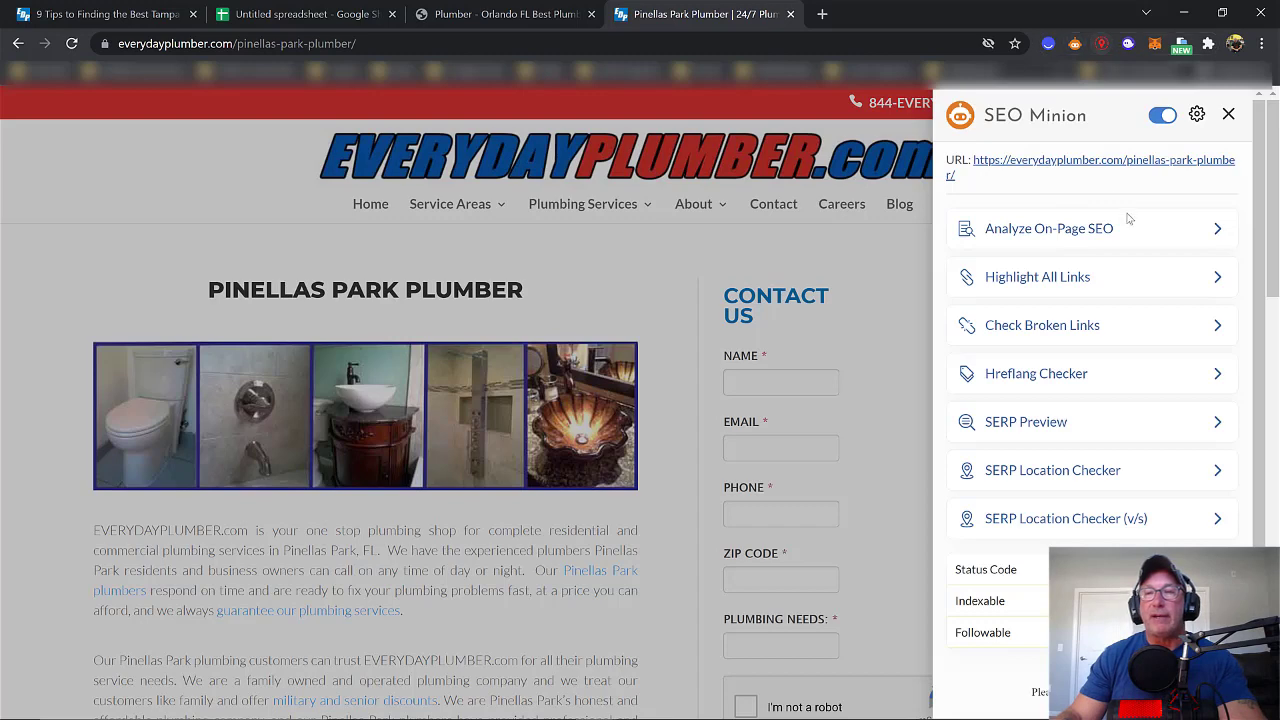
{"action": "left_click", "coordinate": [1075, 234]}
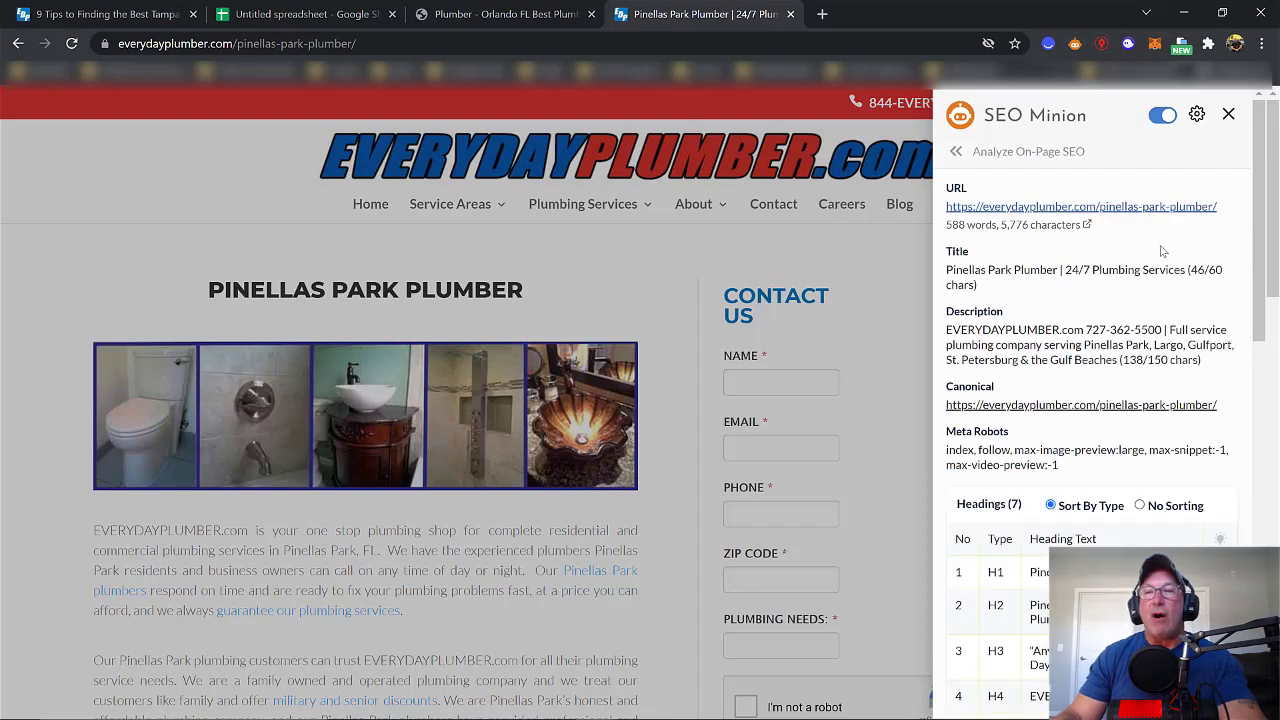
{"action": "scroll", "coordinate": [1257, 264], "scroll_direction": "down", "scroll_amount": 1}
{"action": "scroll", "coordinate": [1257, 264], "scroll_direction": "down", "scroll_amount": 3}
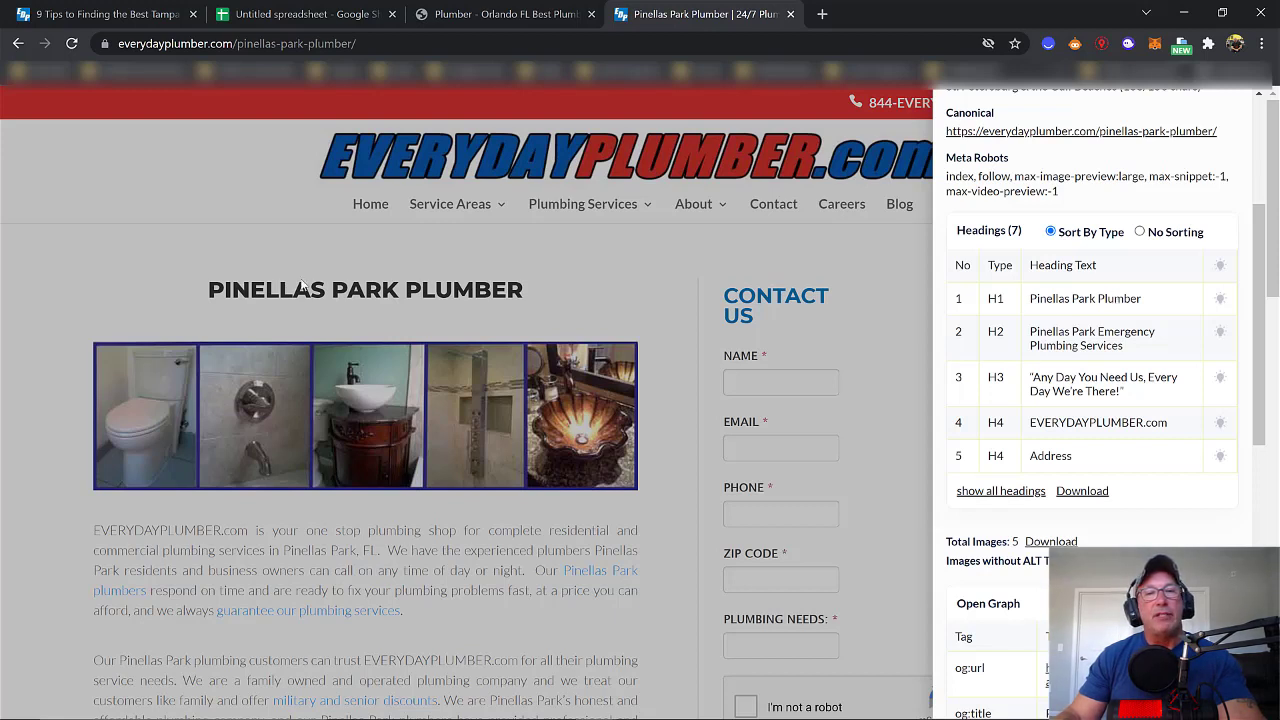
Step: Add the header "H1 Tags" in cell B1 of the keyword spreadsheet and widen column B to several times its width
{"action": "left_click", "coordinate": [262, 16]}
{"action": "double_click", "coordinate": [237, 221]}
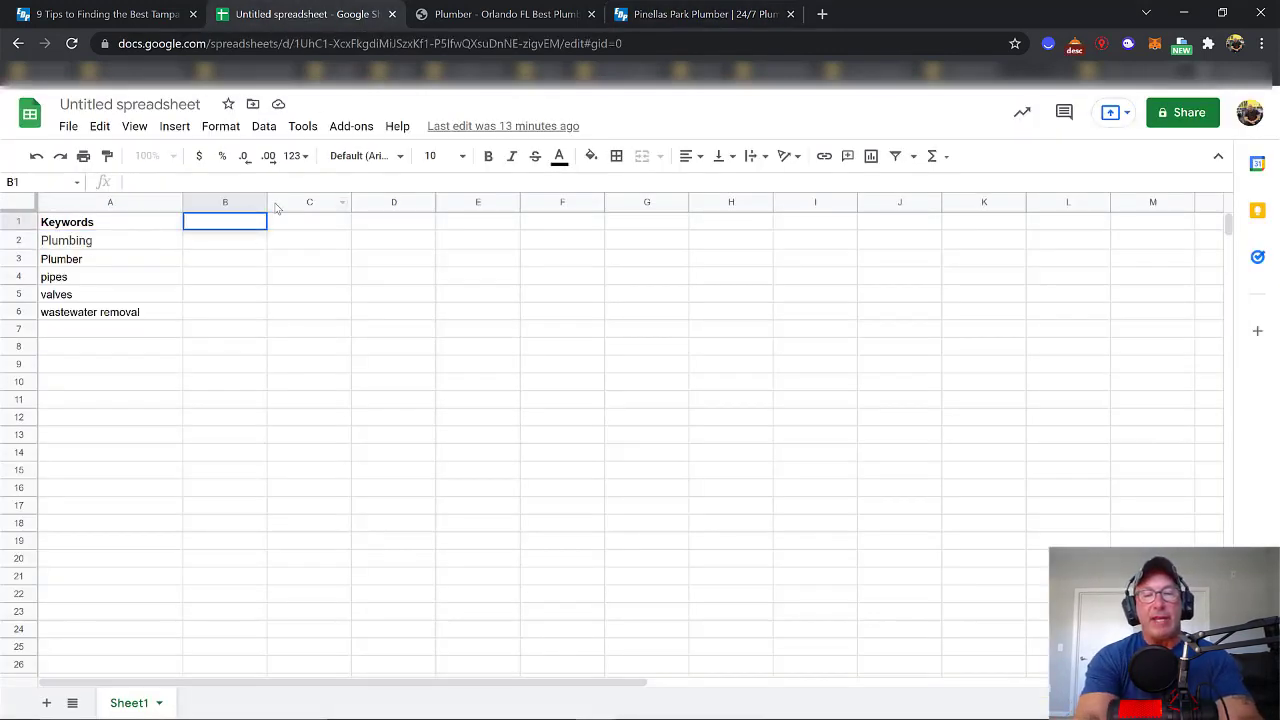
{"action": "type", "text": "H1 Tags"}
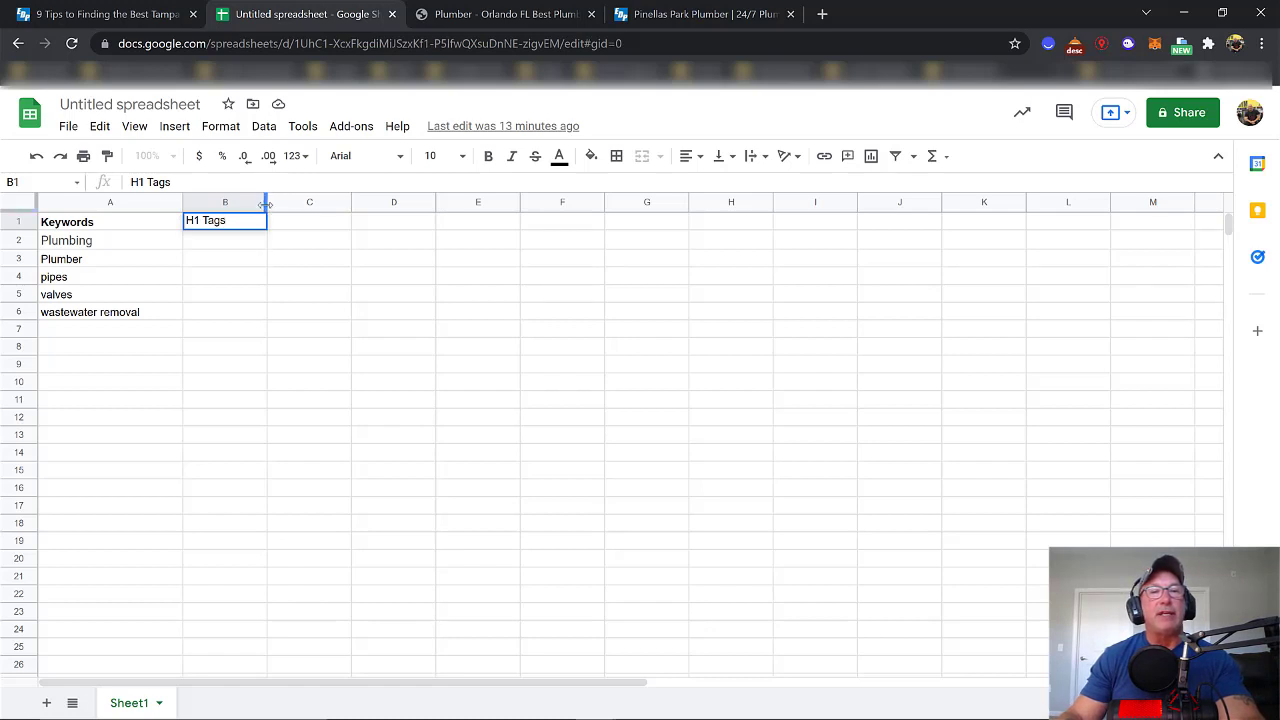
{"action": "left_click_drag", "start_coordinate": [268, 207], "coordinate": [575, 226]}
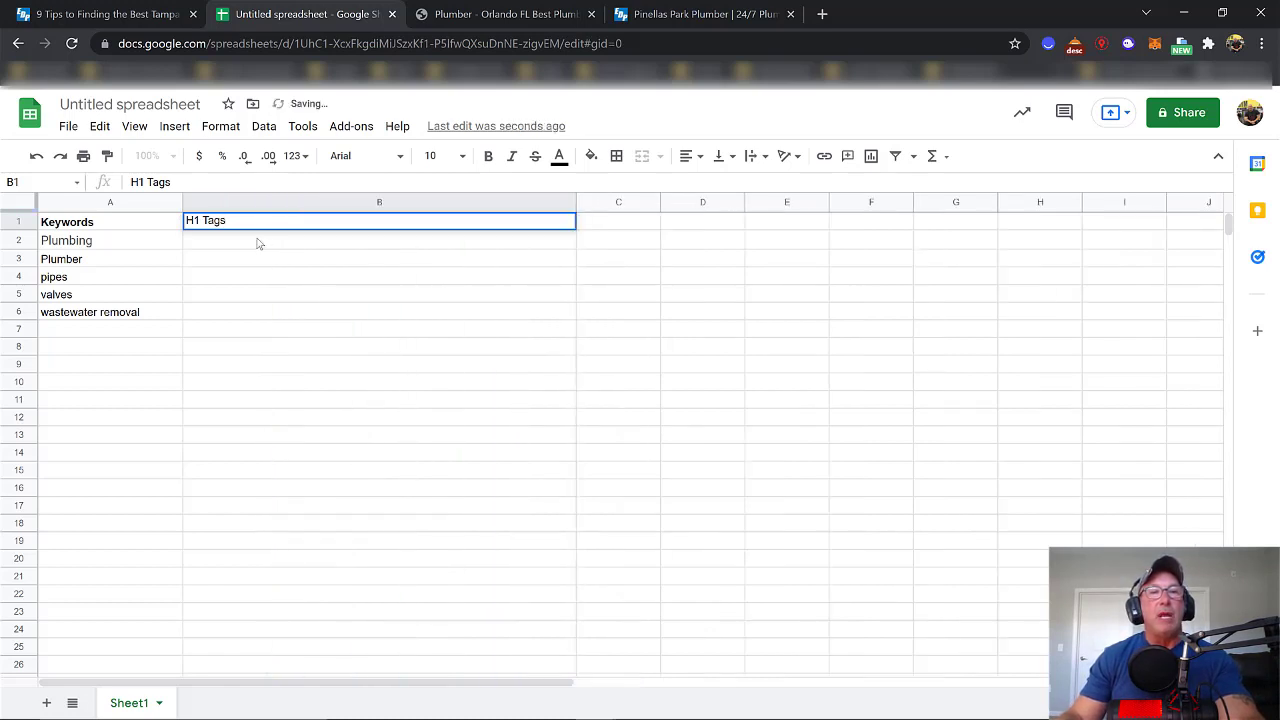
{"action": "double_click", "coordinate": [256, 242]}
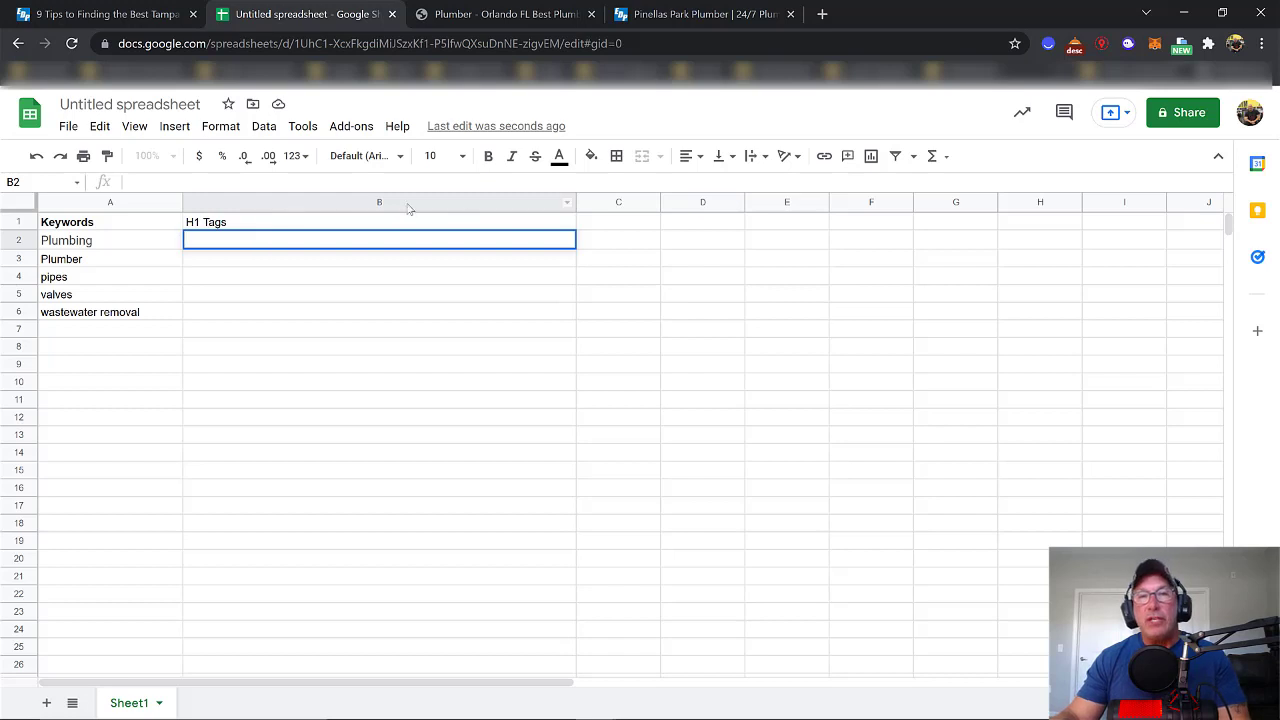
Step: Copy the H1 heading "Pinellas Park Plumber" from the SEO Minion analysis into cell B2 of the keyword spreadsheet
{"action": "left_click", "coordinate": [648, 16]}
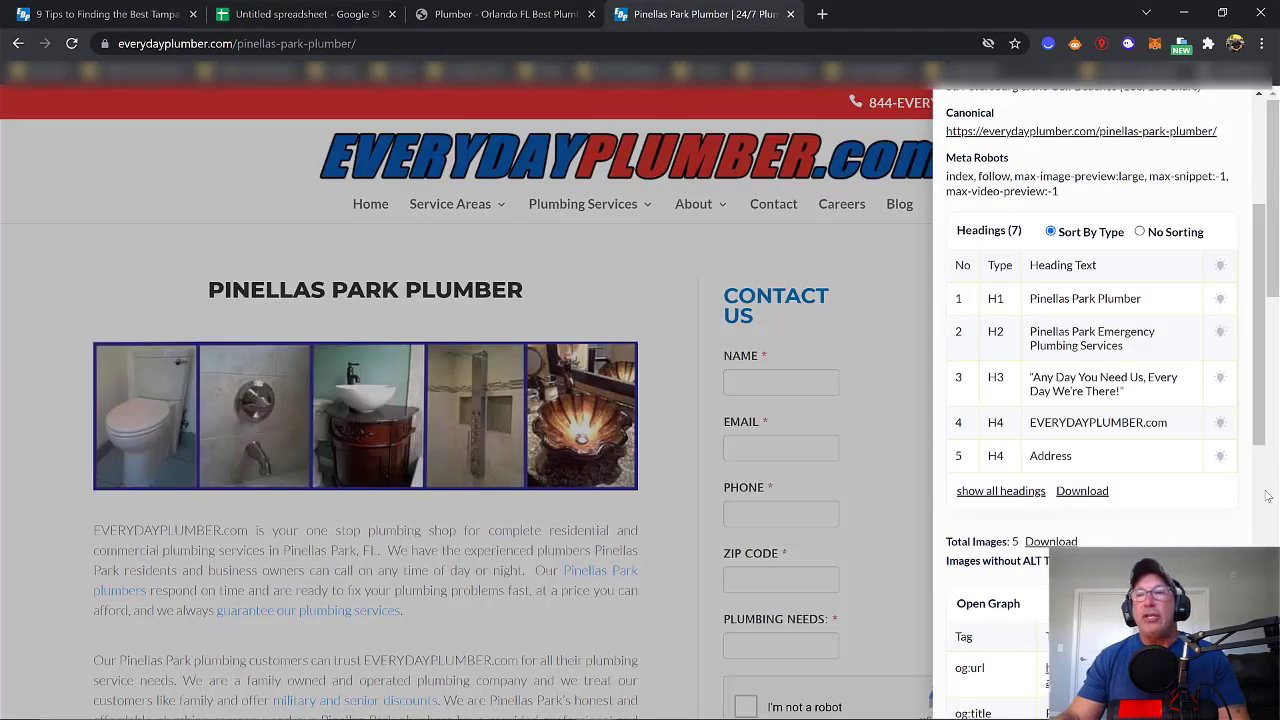
{"action": "left_click_drag", "start_coordinate": [1148, 299], "coordinate": [1034, 299]}
{"action": "key", "text": "ctrl+c"}
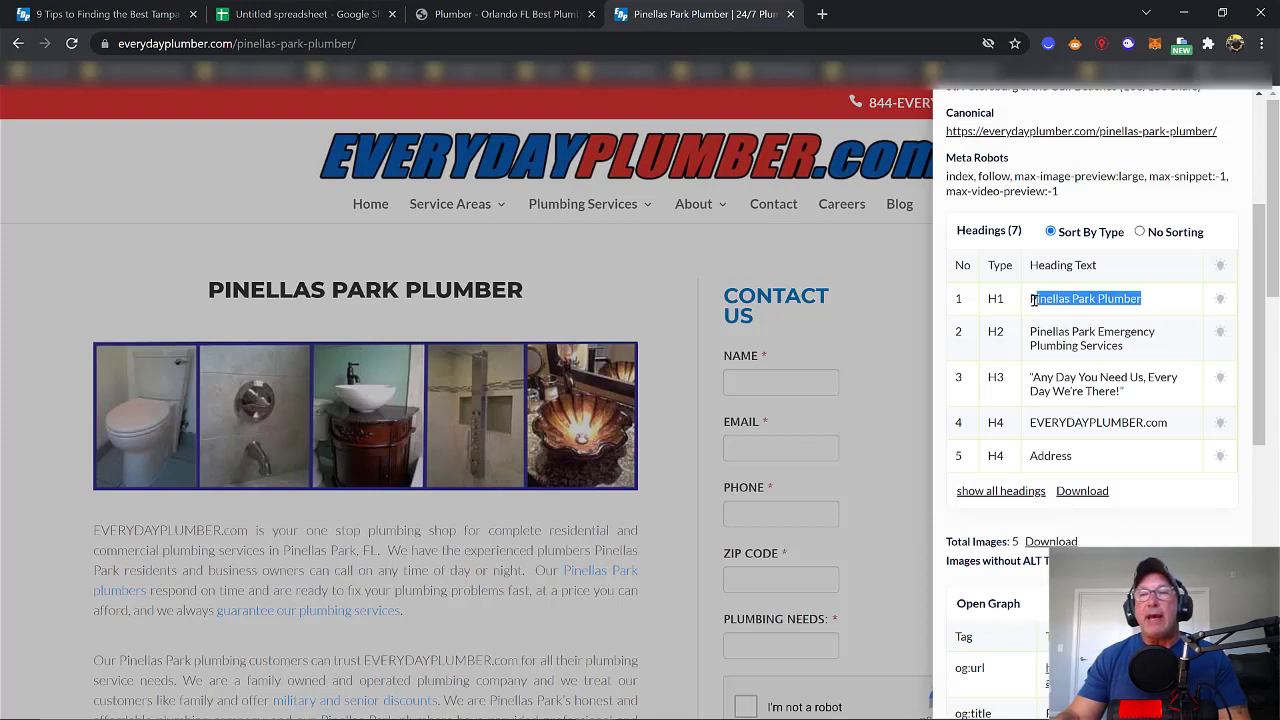
{"action": "right_click", "coordinate": [1035, 299]}
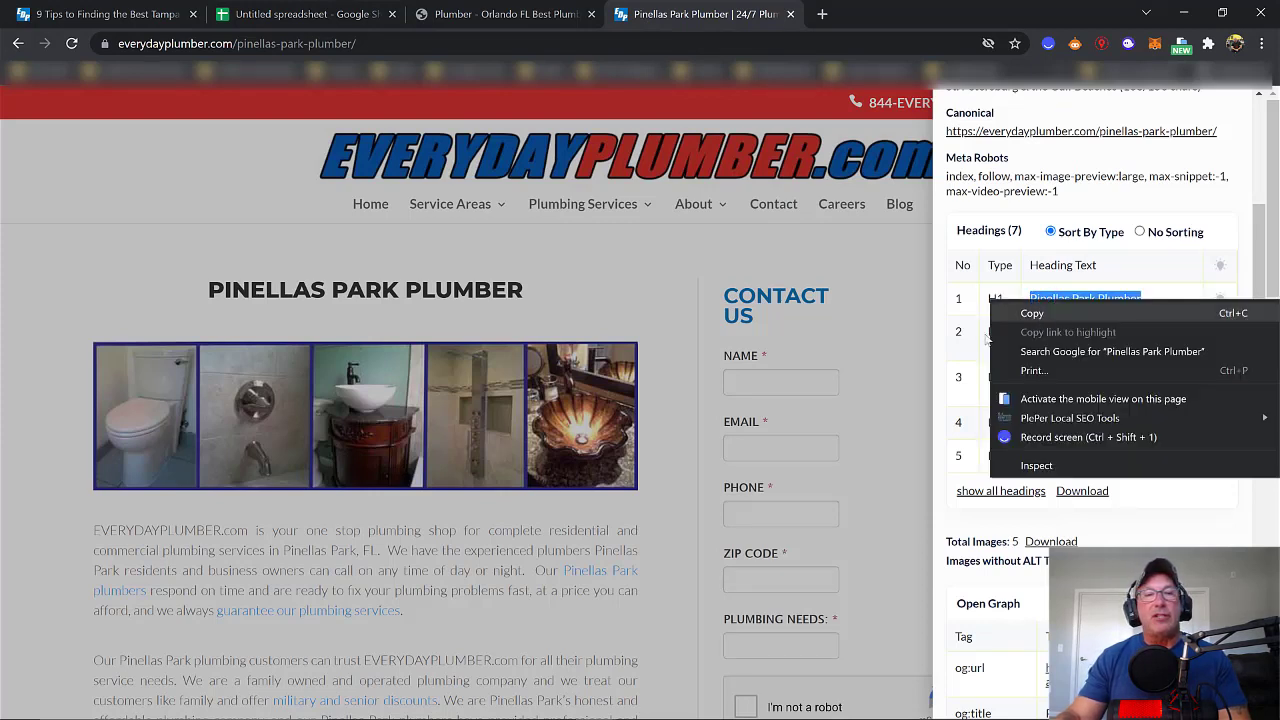
{"action": "left_click", "coordinate": [1037, 314]}
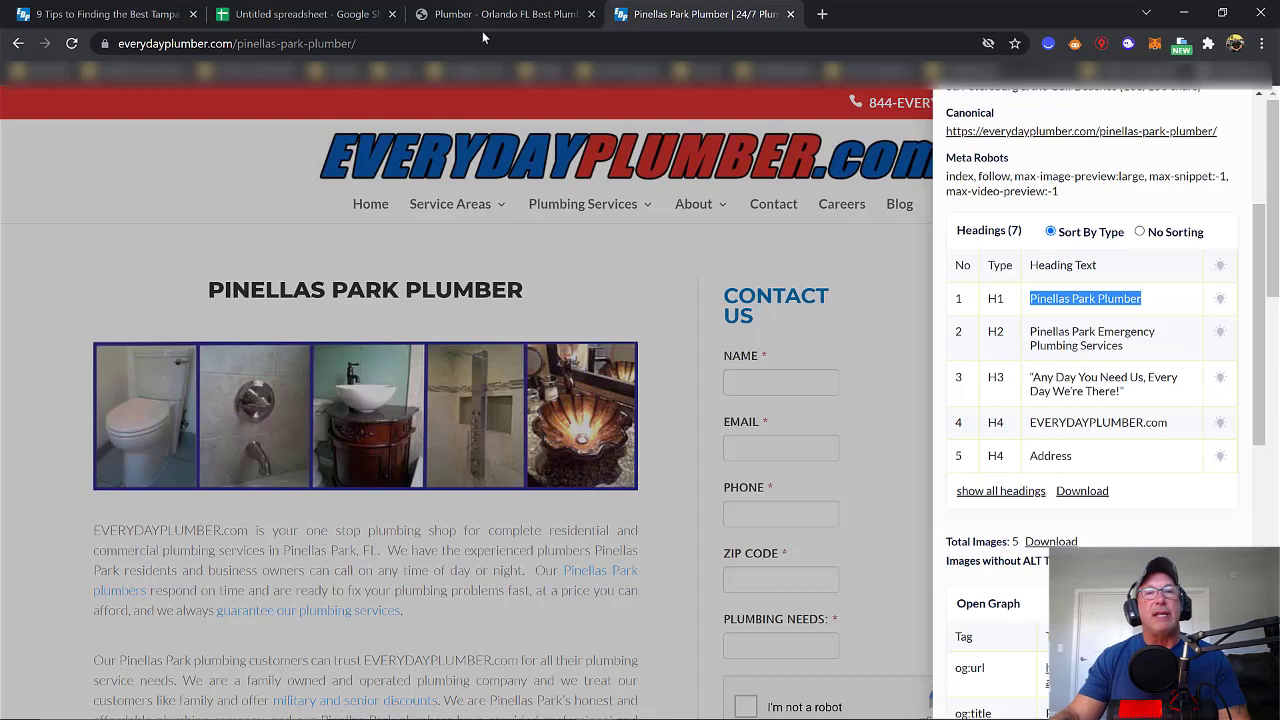
{"action": "left_click", "coordinate": [330, 12]}
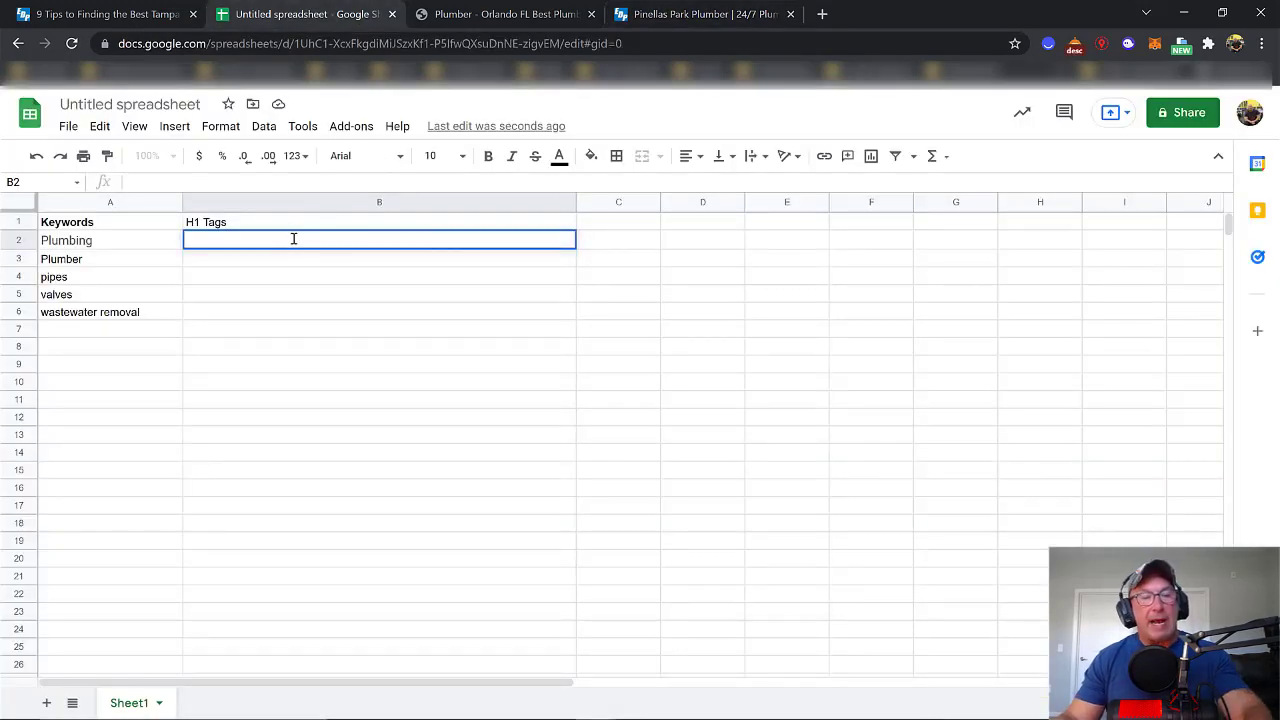
{"action": "key", "text": "ctrl+v"}
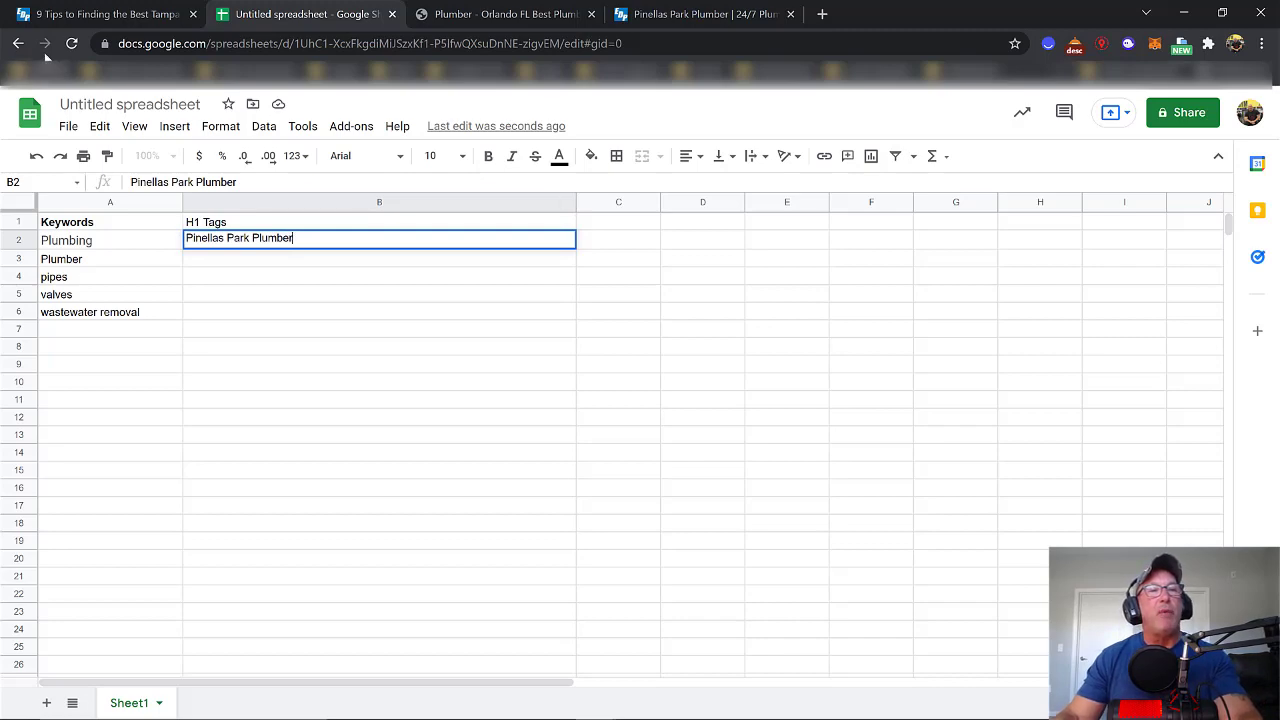
Step: Open the result "Scotto's Plumbing: home - Clearwater, FL" from page 2 of the Google results for "plumbers"
{"action": "left_click", "coordinate": [700, 14]}
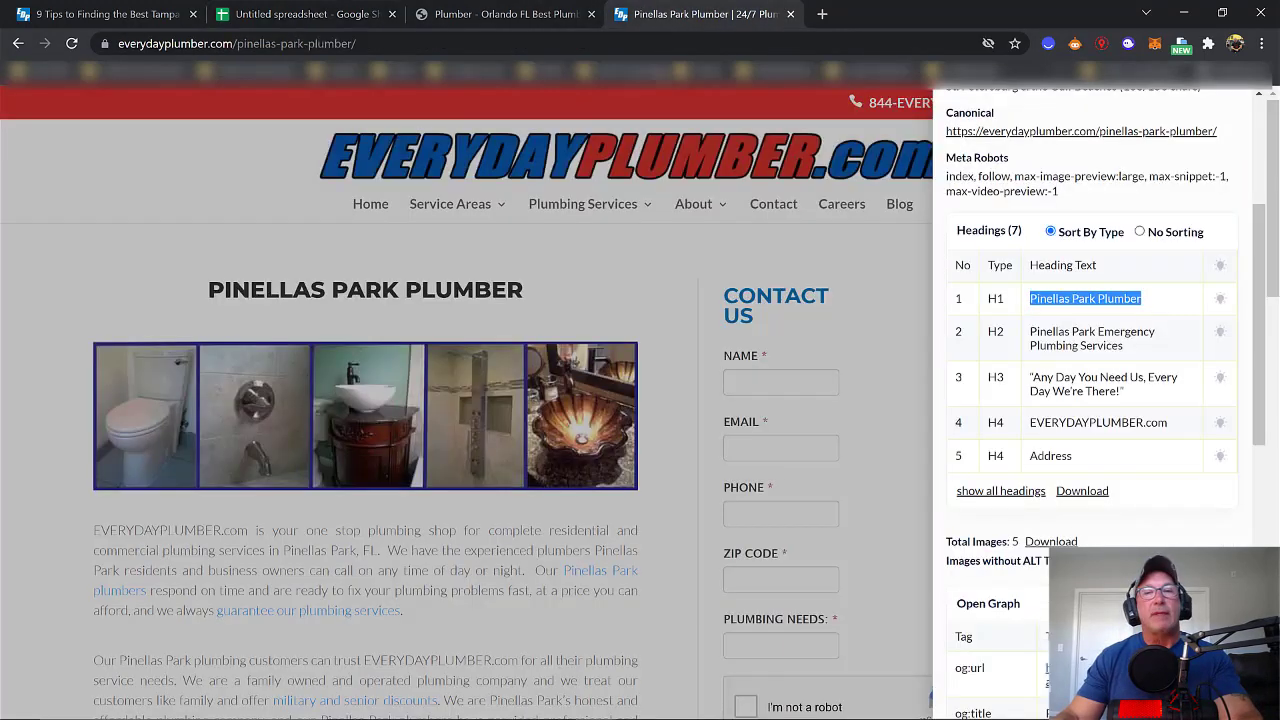
{"action": "left_click", "coordinate": [18, 43]}
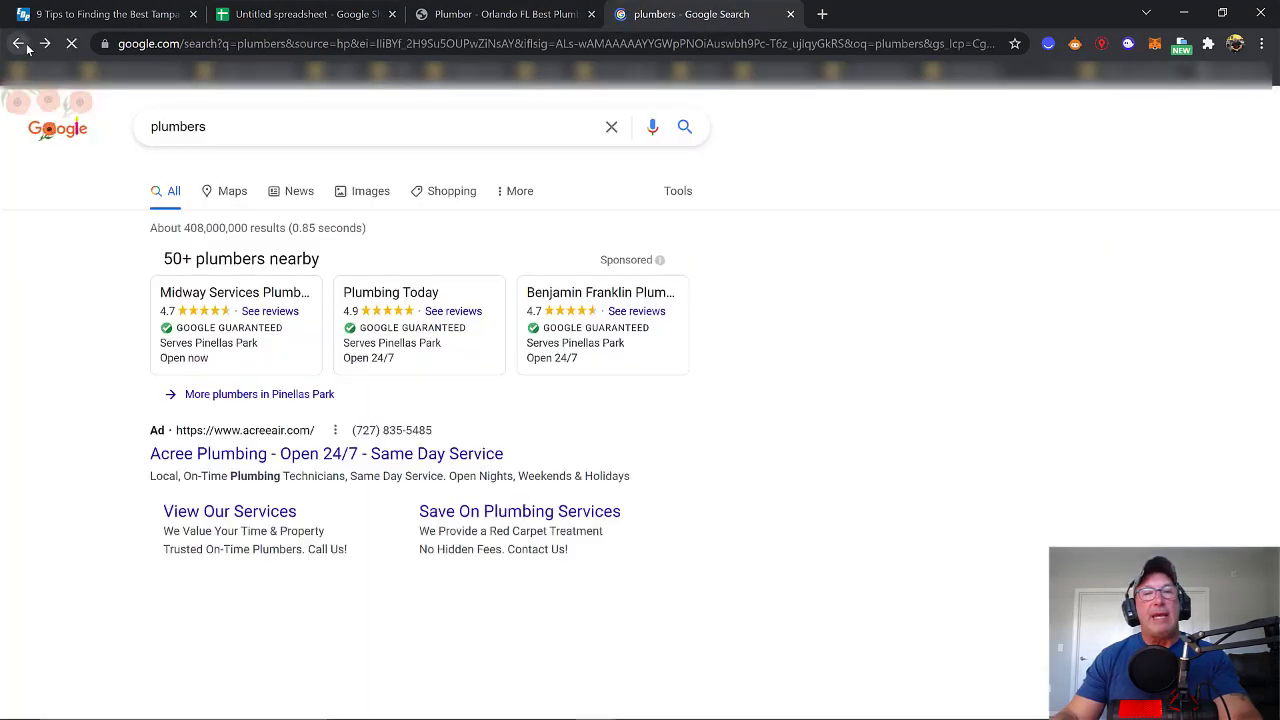
{"action": "scroll", "coordinate": [495, 531], "scroll_direction": "down", "scroll_amount": 3}
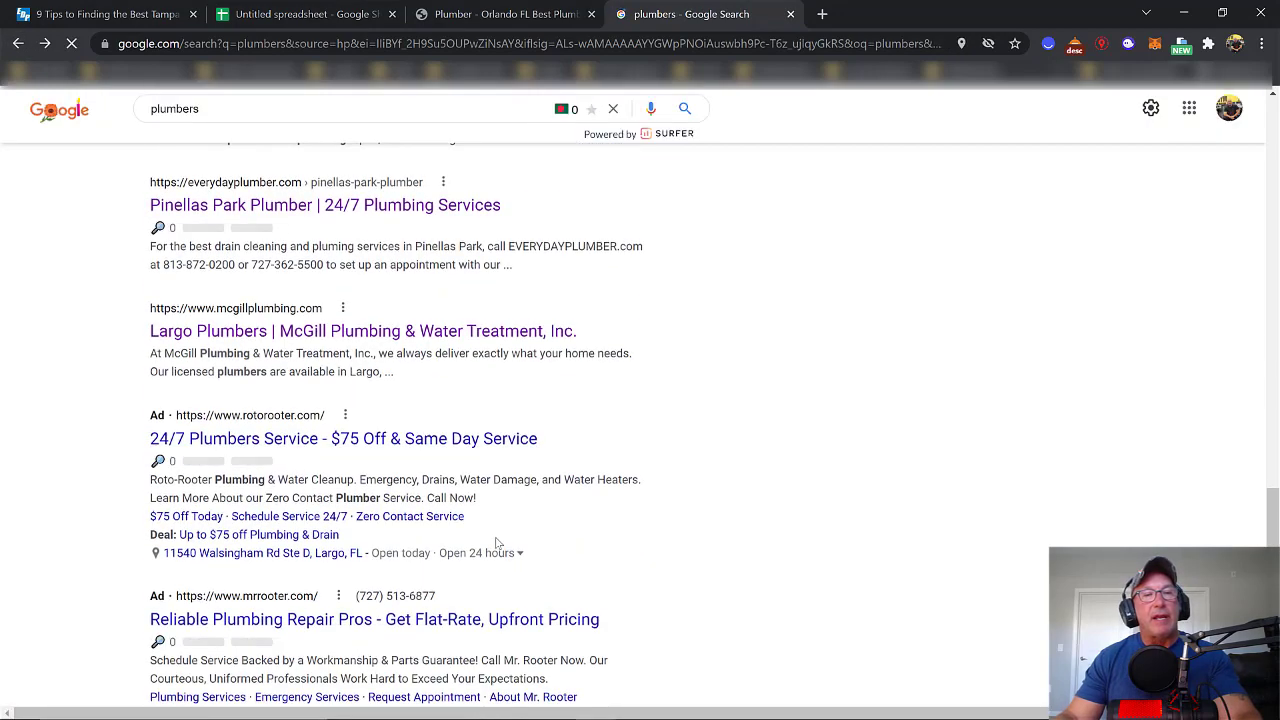
{"action": "scroll", "coordinate": [493, 557], "scroll_direction": "down", "scroll_amount": 5}
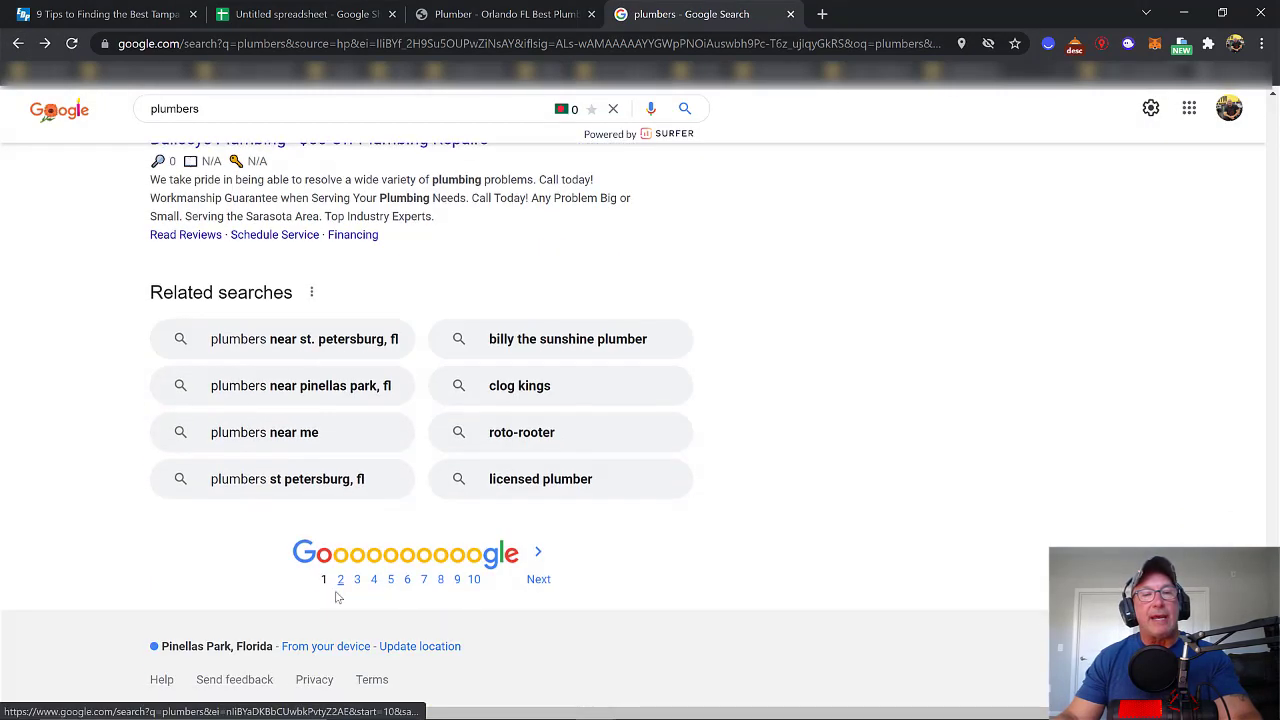
{"action": "left_click", "coordinate": [340, 565]}
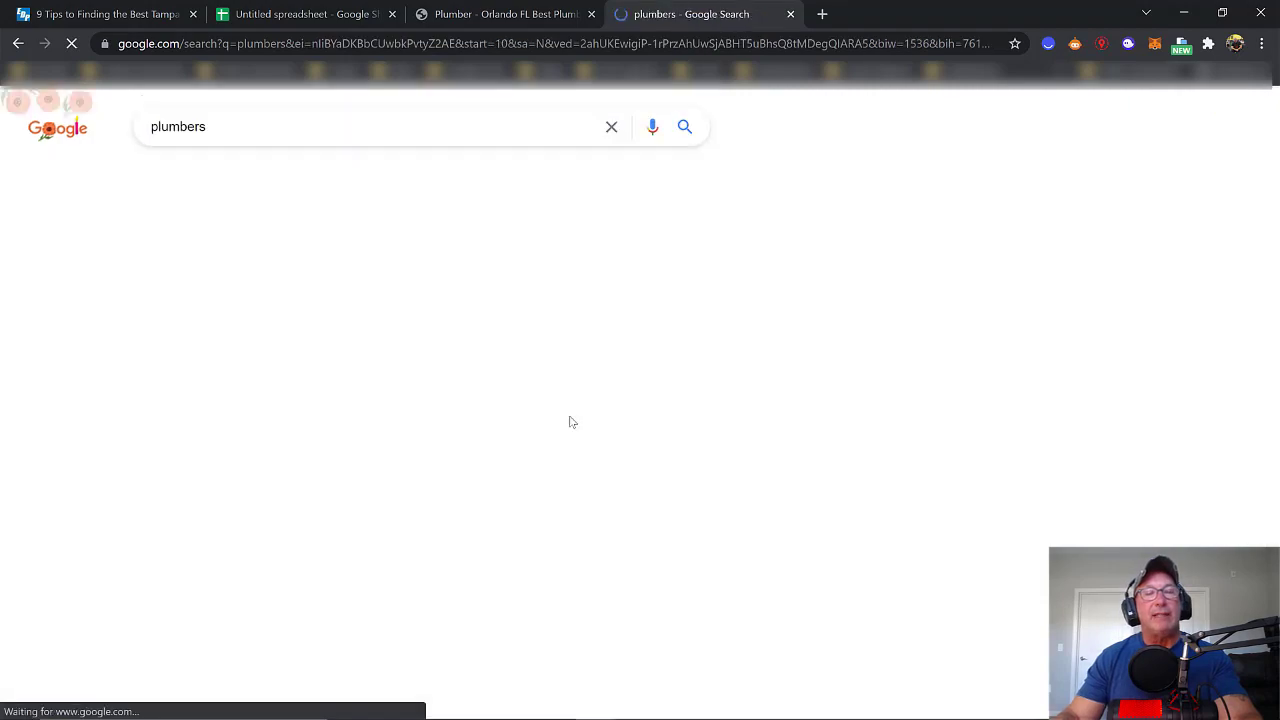
{"action": "scroll", "coordinate": [499, 428], "scroll_direction": "down", "scroll_amount": 6}
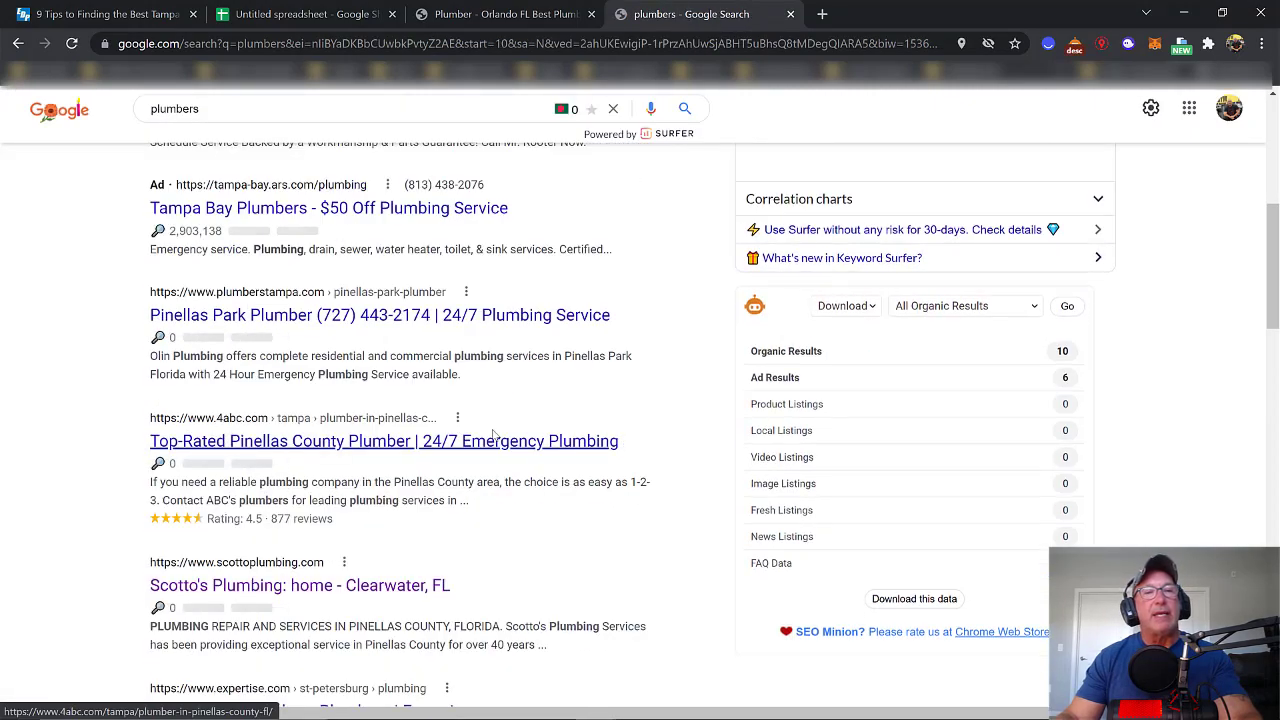
{"action": "scroll", "coordinate": [476, 396], "scroll_direction": "up", "scroll_amount": 3}
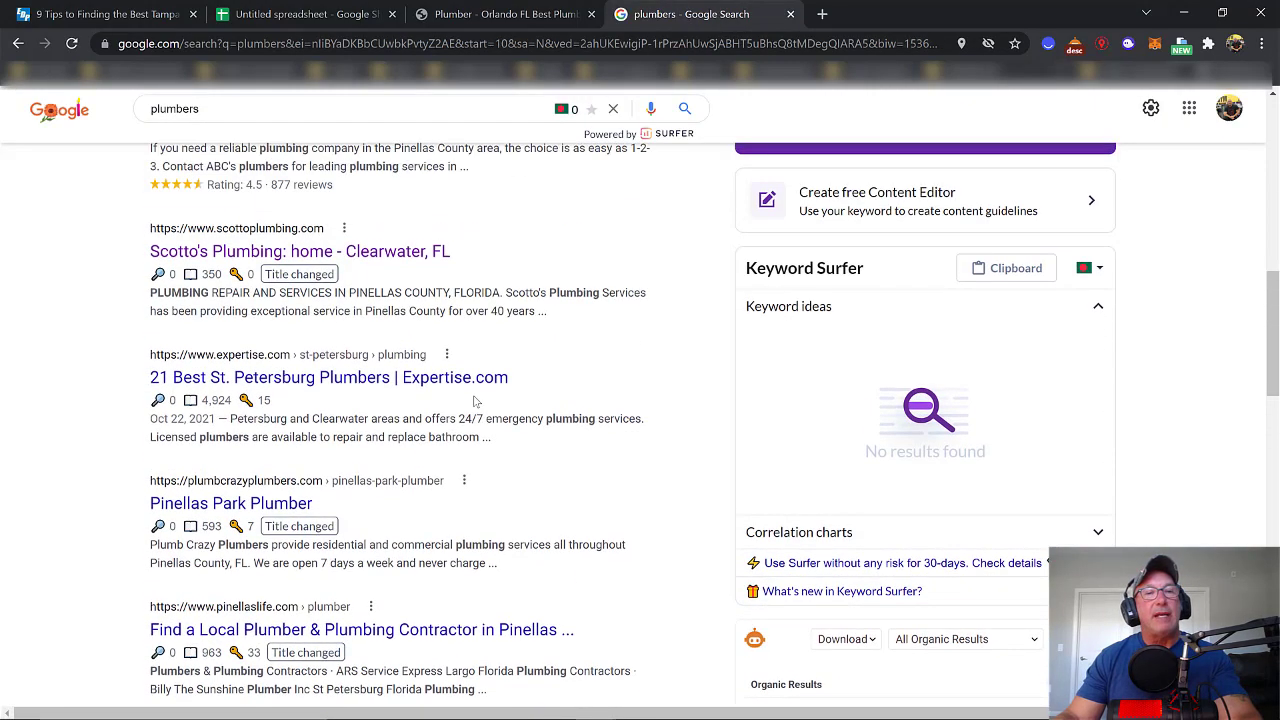
{"action": "scroll", "coordinate": [476, 400], "scroll_direction": "up", "scroll_amount": 2}
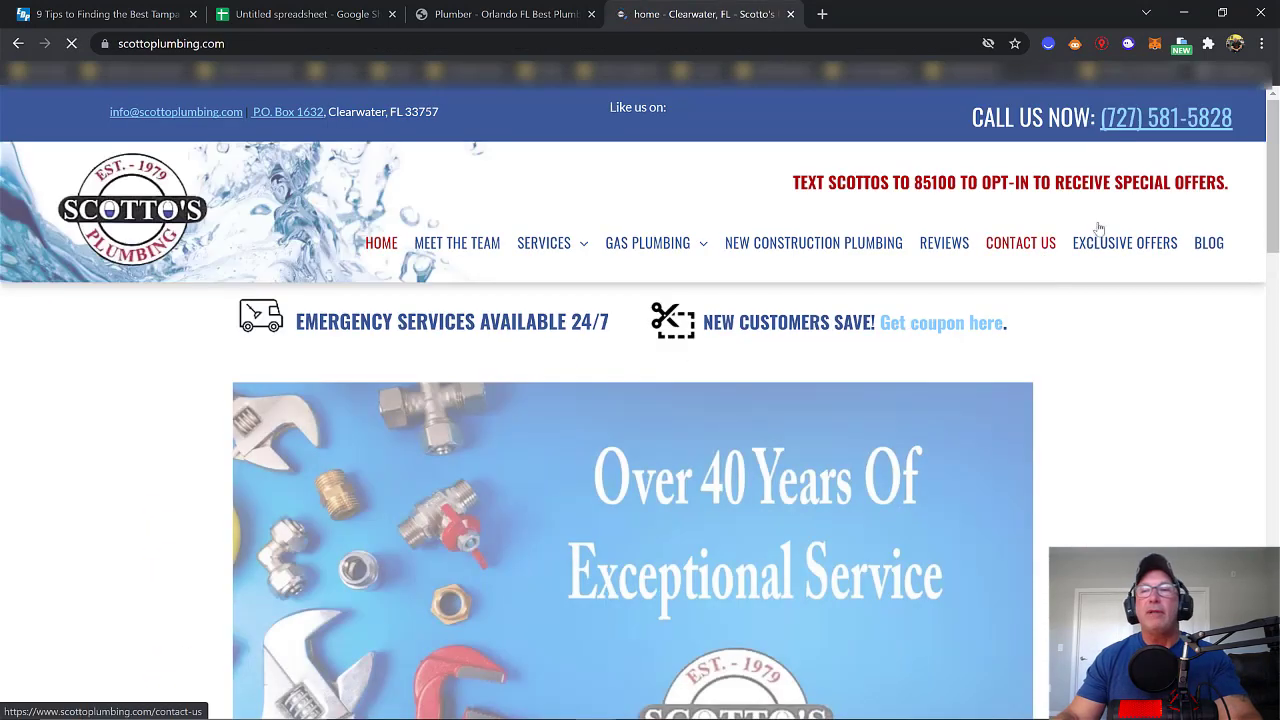
Step: Run SEO Minion's Analyze On-Page SEO on the Scotto's Plumbing home page and find its table of headings
{"action": "left_click", "coordinate": [1075, 43]}
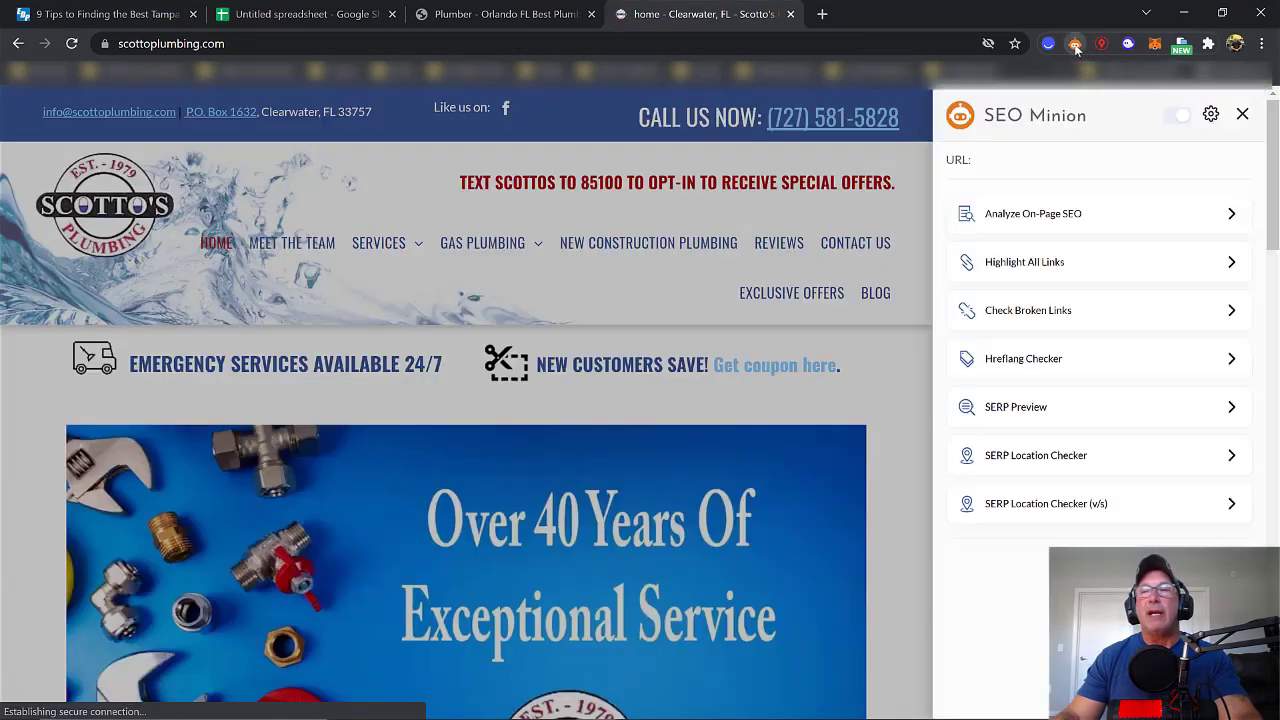
{"action": "left_click", "coordinate": [1048, 218]}
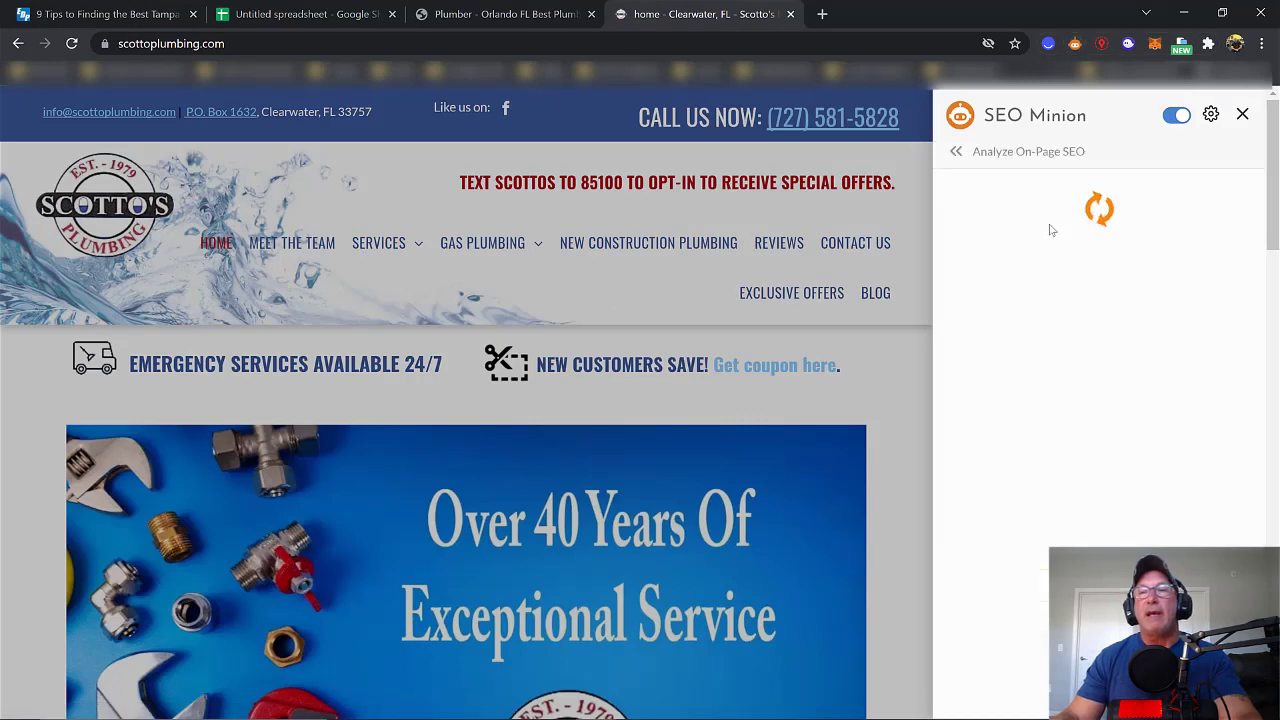
{"action": "scroll", "coordinate": [1114, 388], "scroll_direction": "down", "scroll_amount": 2}
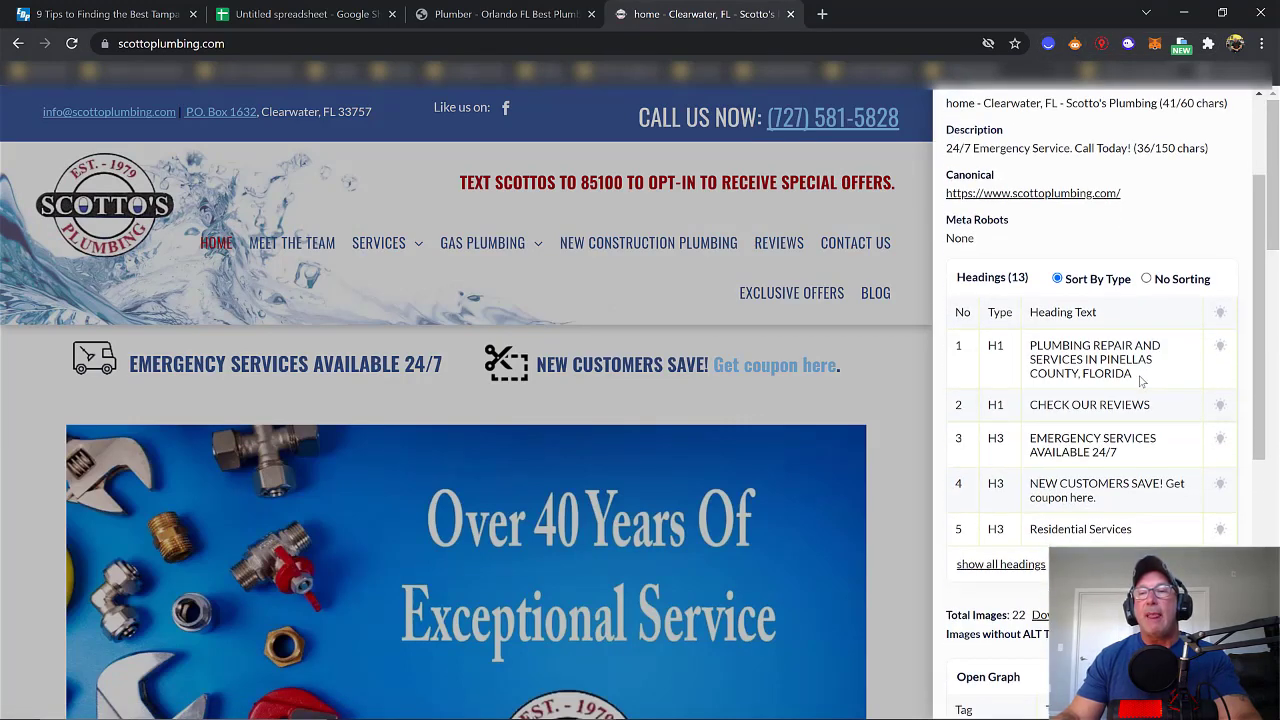
Step: Copy the H1 heading "PLUMBING REPAIR AND SERVICES IN PINELLAS COUNTY, FLORIDA" from the SEO Minion analysis into cell B3 of the keyword spreadsheet
{"action": "left_click_drag", "start_coordinate": [1145, 380], "coordinate": [1030, 346]}
{"action": "right_click", "coordinate": [1038, 354]}
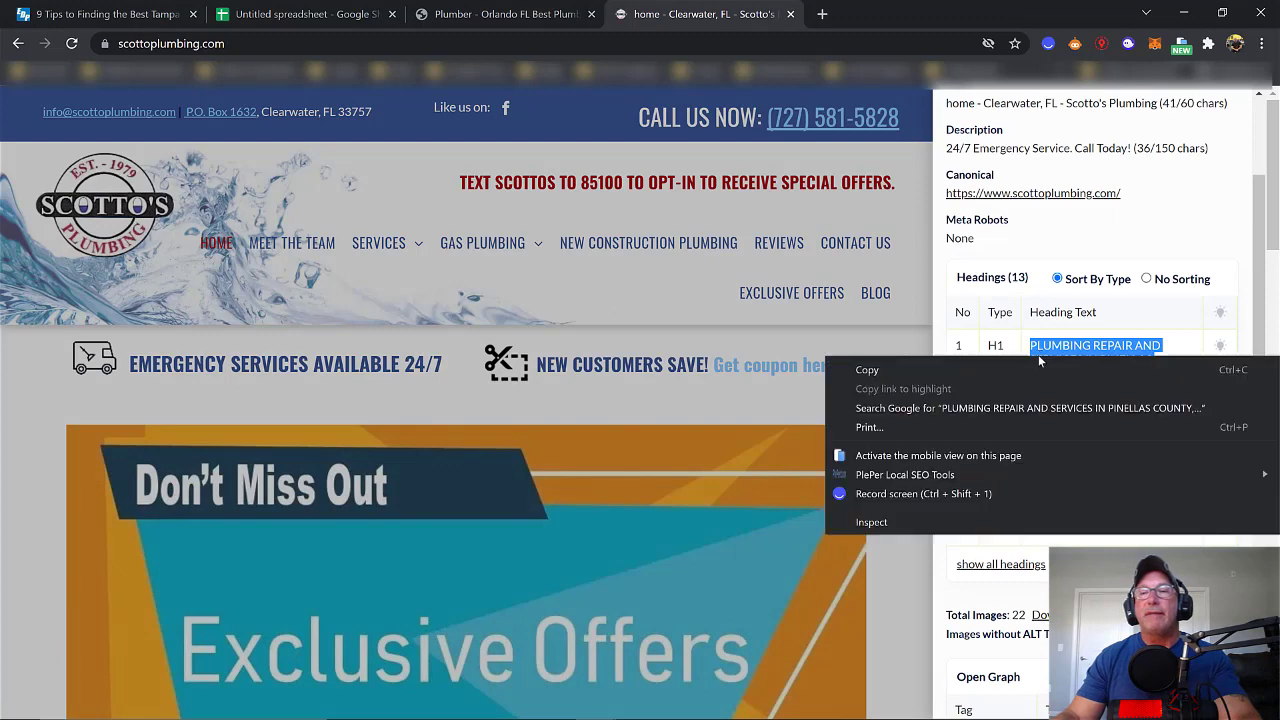
{"action": "left_click", "coordinate": [986, 373]}
{"action": "left_click", "coordinate": [305, 14]}
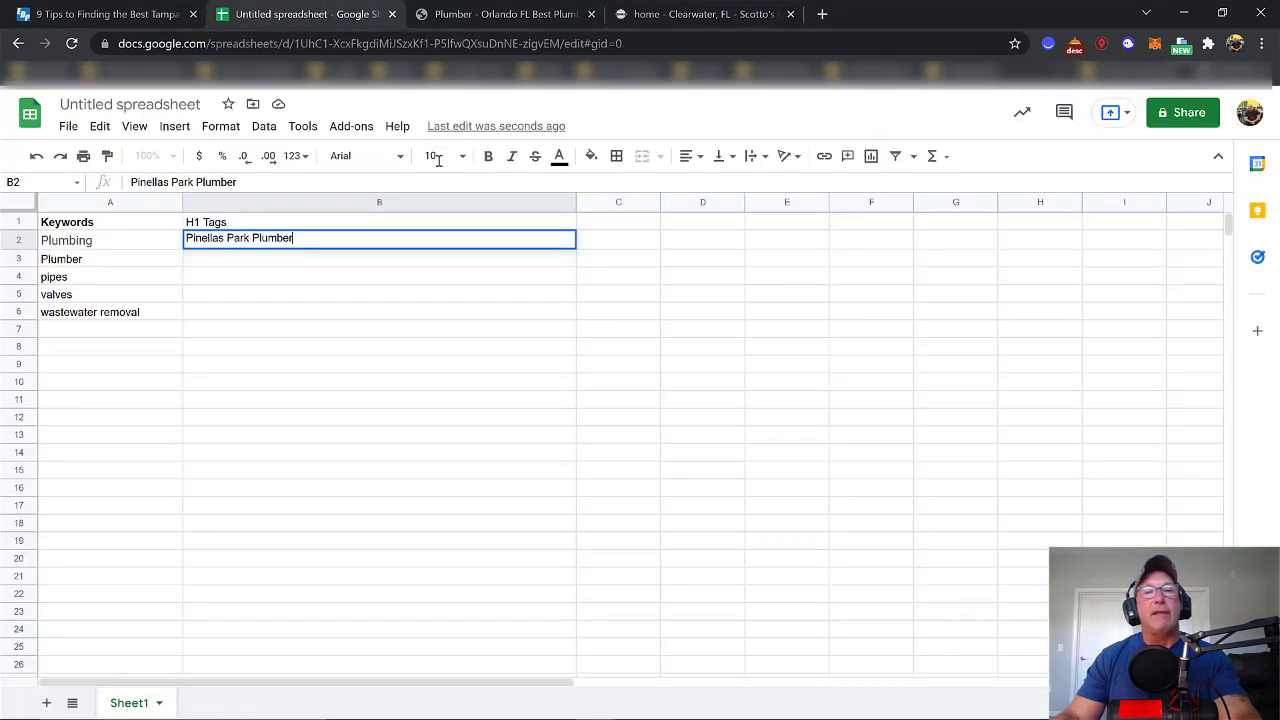
{"action": "left_click", "coordinate": [233, 262]}
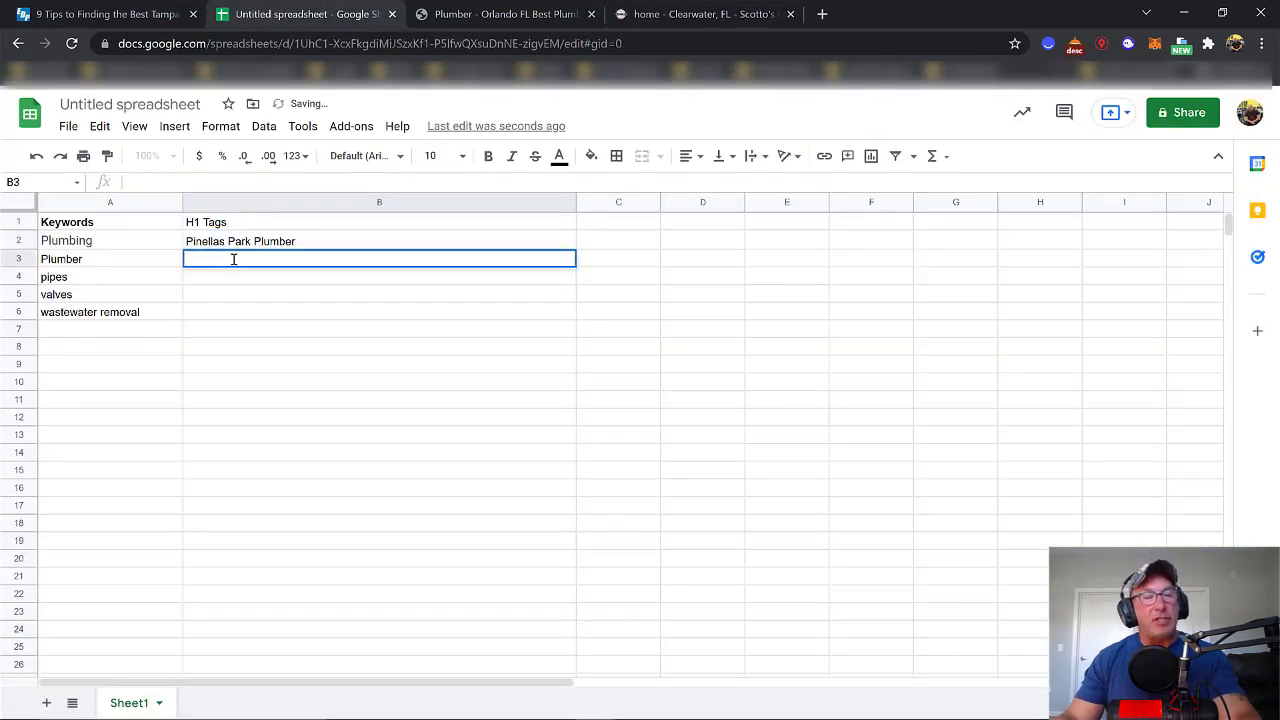
{"action": "key", "text": "ctrl+v"}
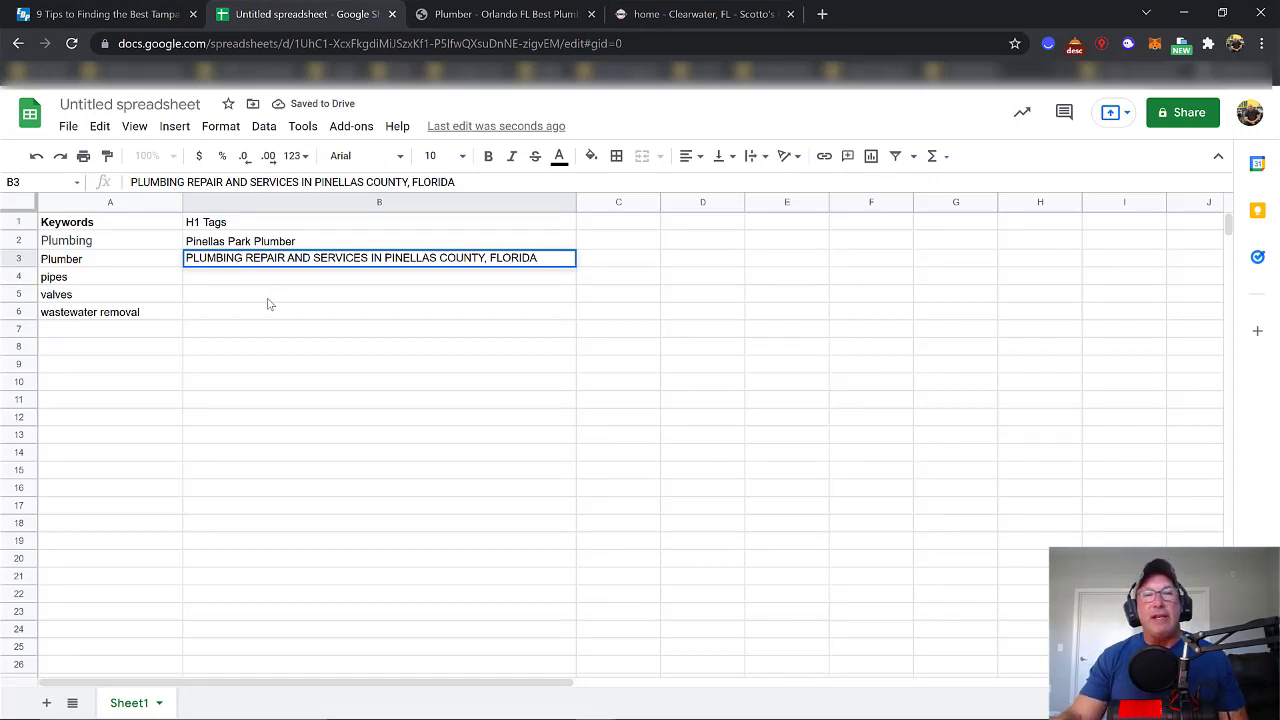
Step: Go back to everydayplumber.com's Plumbing Tips & Information page and run SEO Minion's Analyze On-Page SEO on it
{"action": "left_click", "coordinate": [160, 14]}
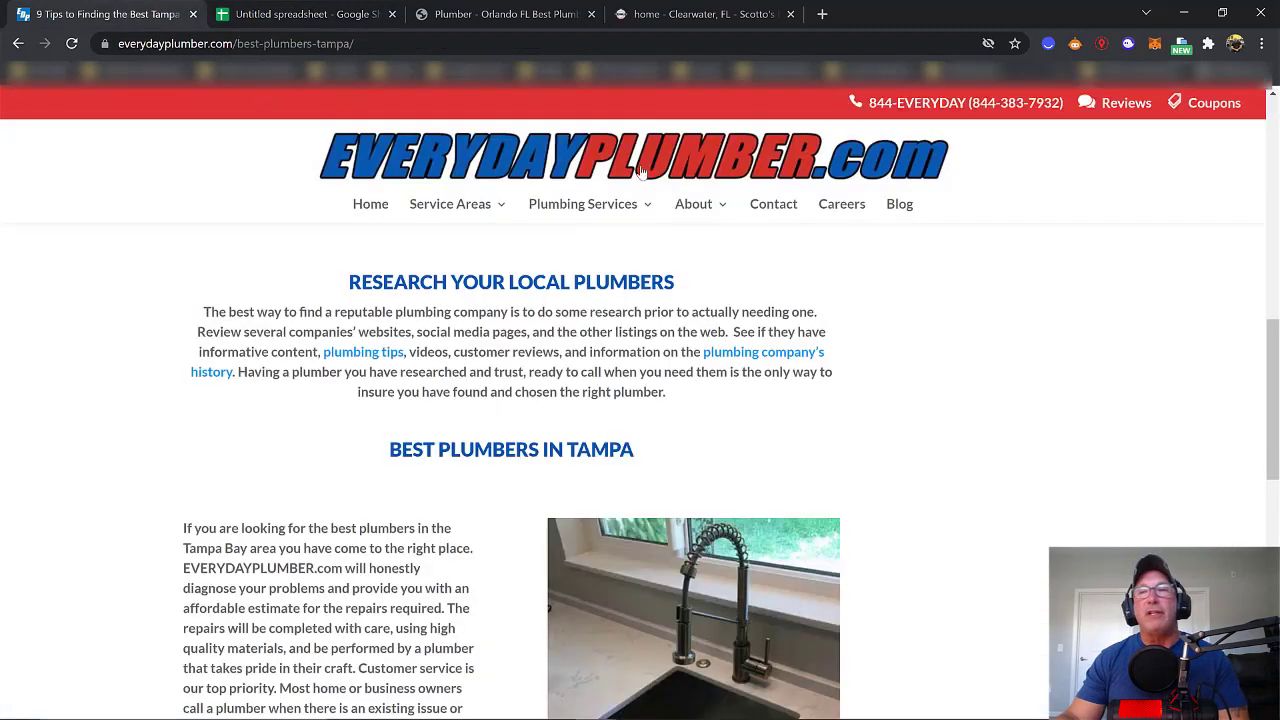
{"action": "left_click", "coordinate": [24, 47]}
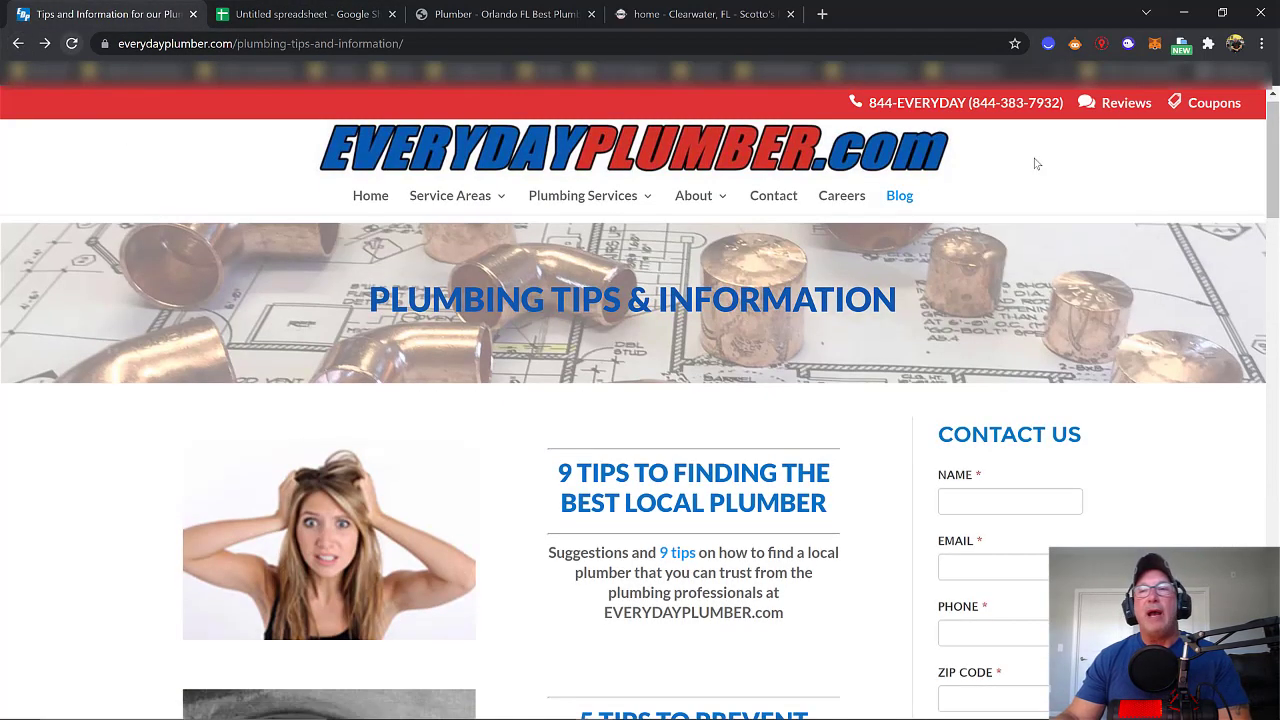
{"action": "left_click", "coordinate": [1075, 43]}
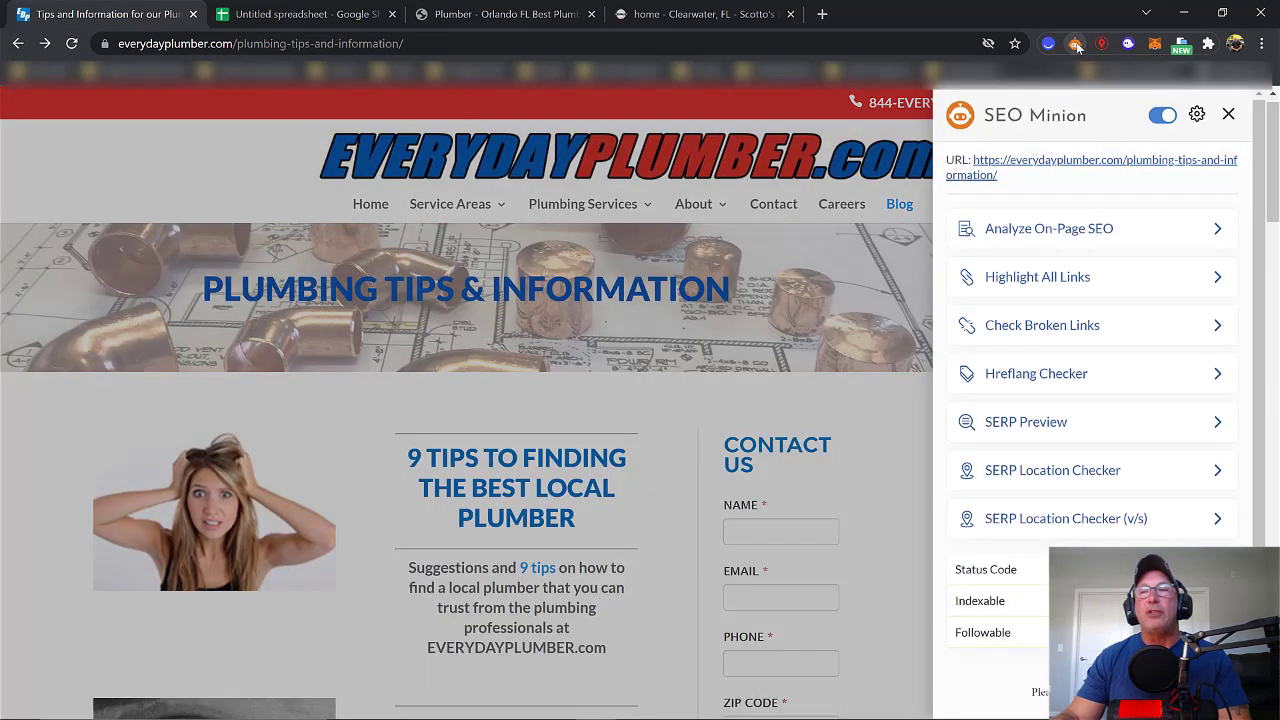
{"action": "left_click", "coordinate": [1052, 226]}
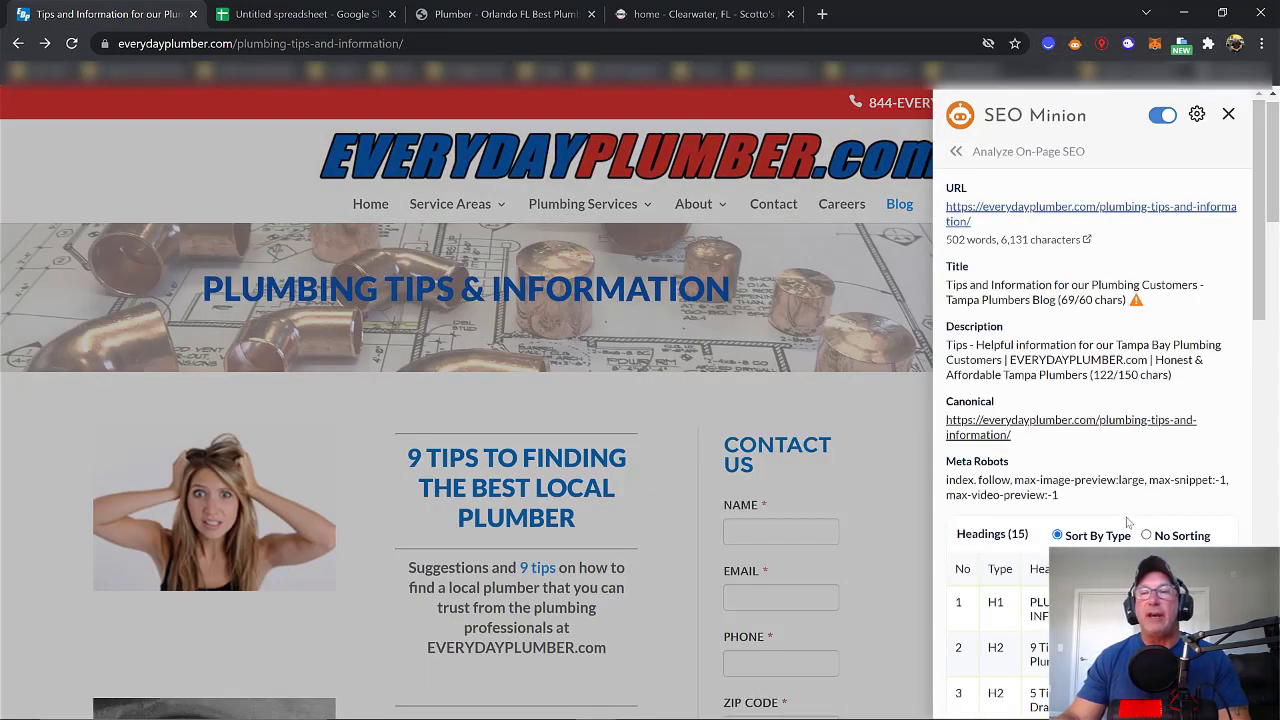
Step: Show all headings in the SEO Minion analysis of the Plumbing Tips & Information page and examine the H2 to H4 entries
{"action": "scroll", "coordinate": [1262, 370], "scroll_direction": "down", "scroll_amount": 4}
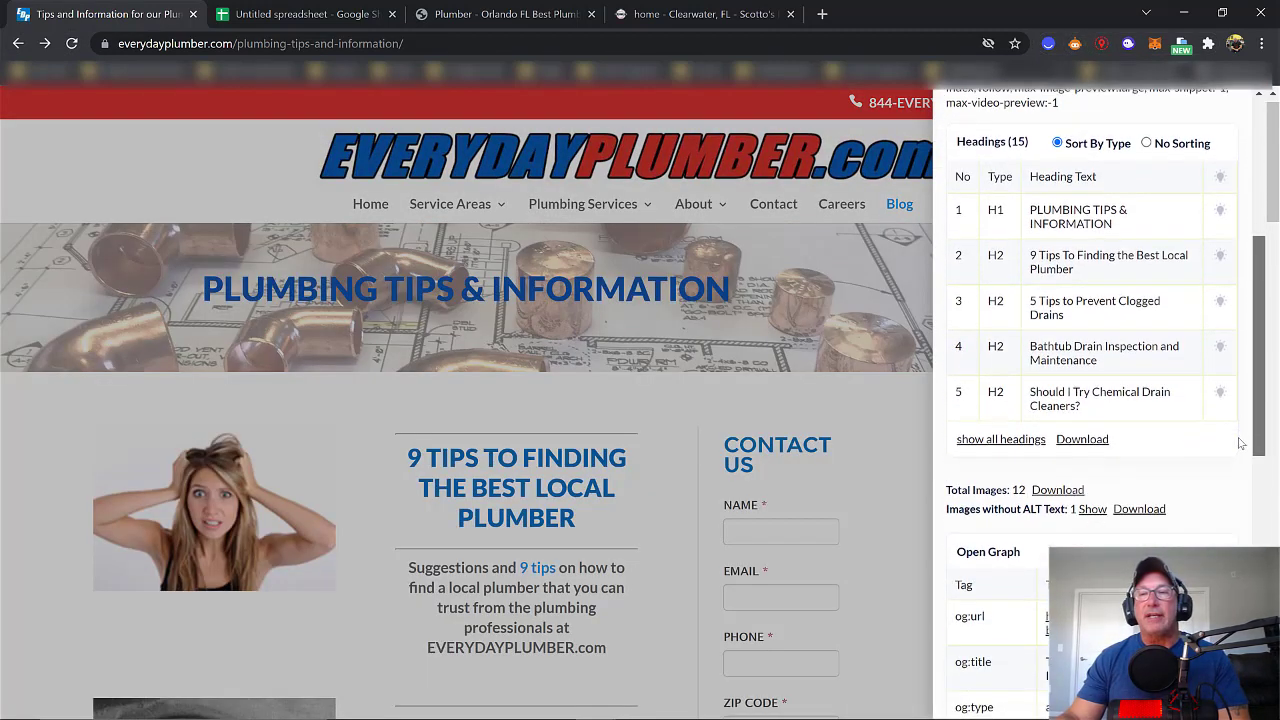
{"action": "left_click", "coordinate": [1015, 440]}
{"action": "left_click_drag", "start_coordinate": [1259, 370], "coordinate": [1259, 438]}
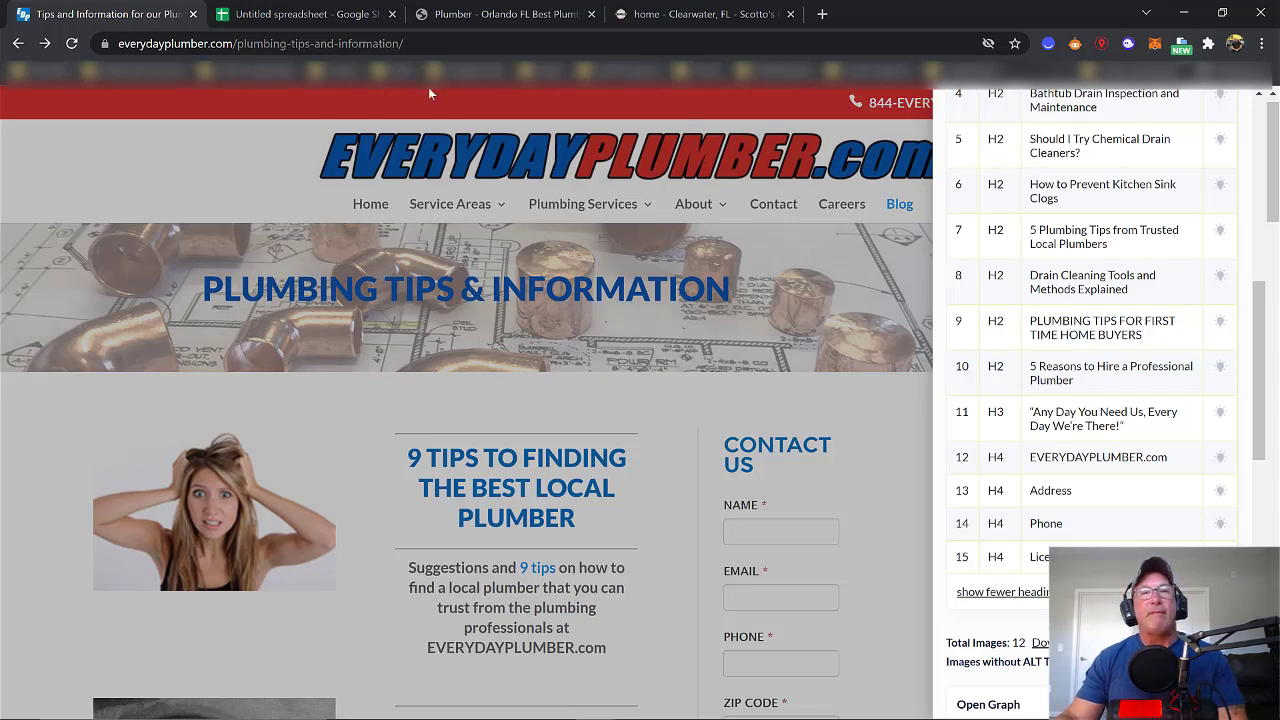
Step: Widen column C of the keyword spreadsheet to about four times its width and open cell C1 for editing
{"action": "left_click", "coordinate": [300, 14]}
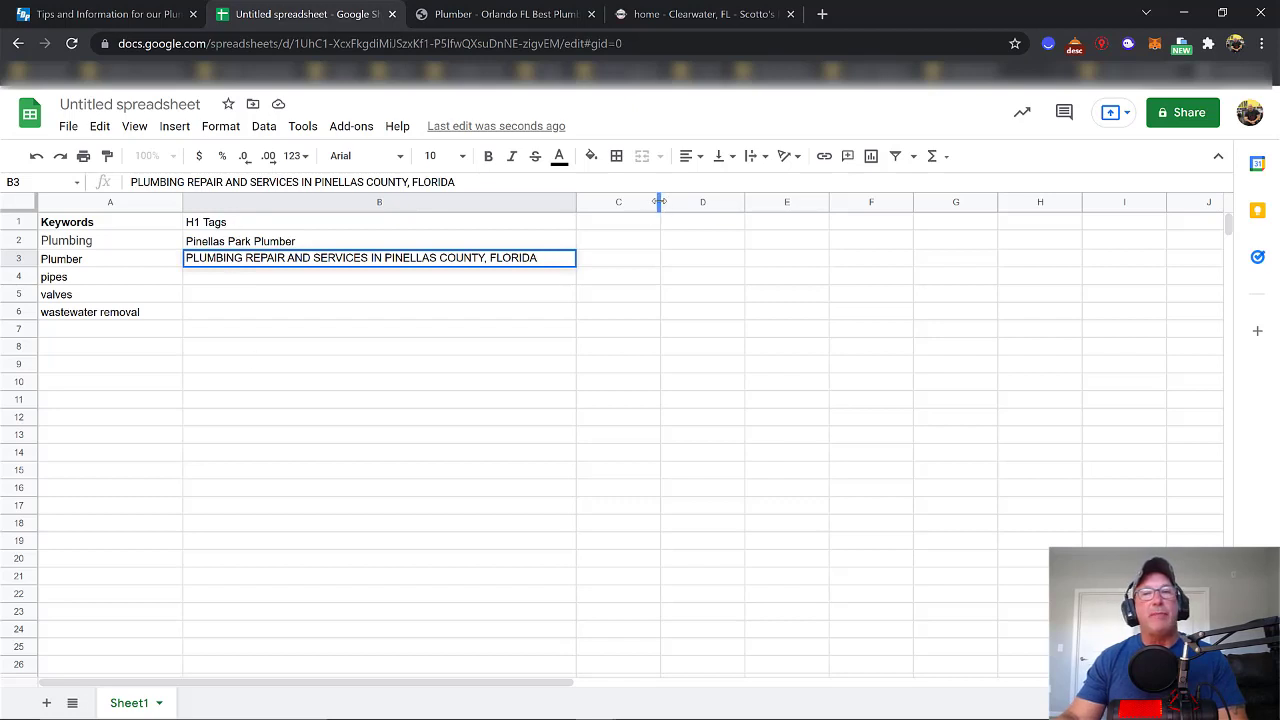
{"action": "left_click_drag", "start_coordinate": [660, 202], "coordinate": [934, 201]}
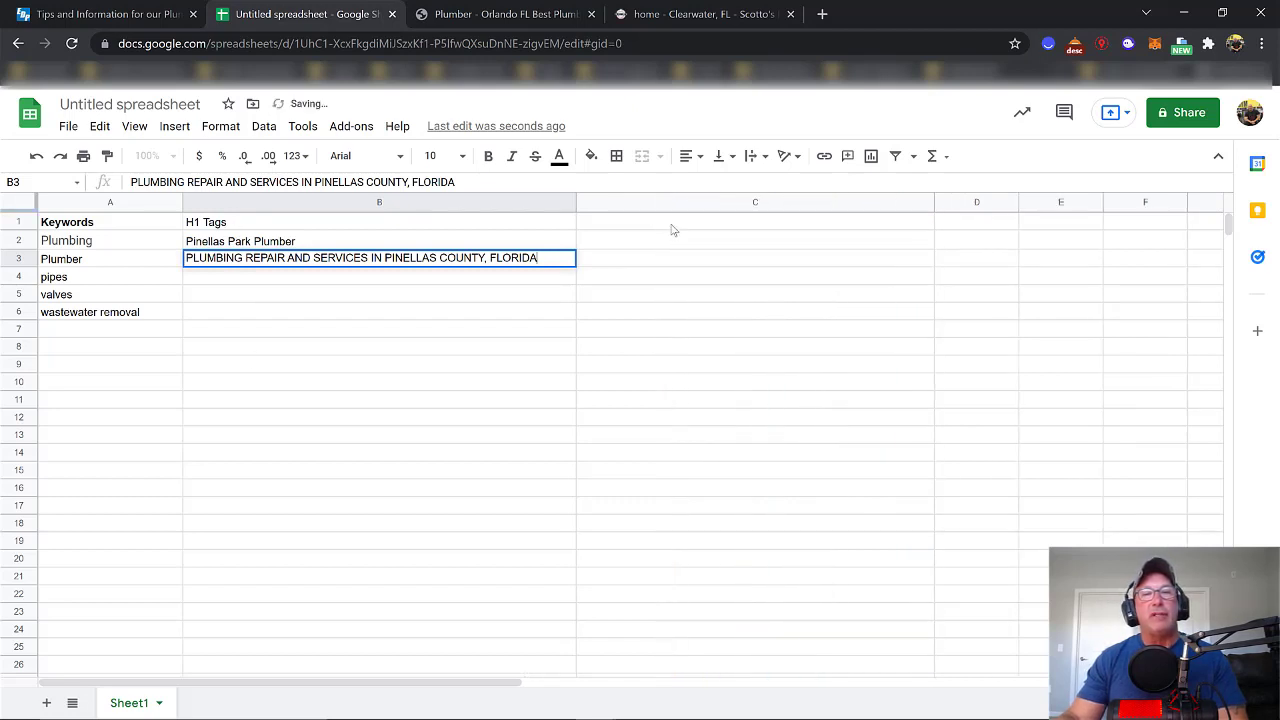
{"action": "double_click", "coordinate": [685, 222]}
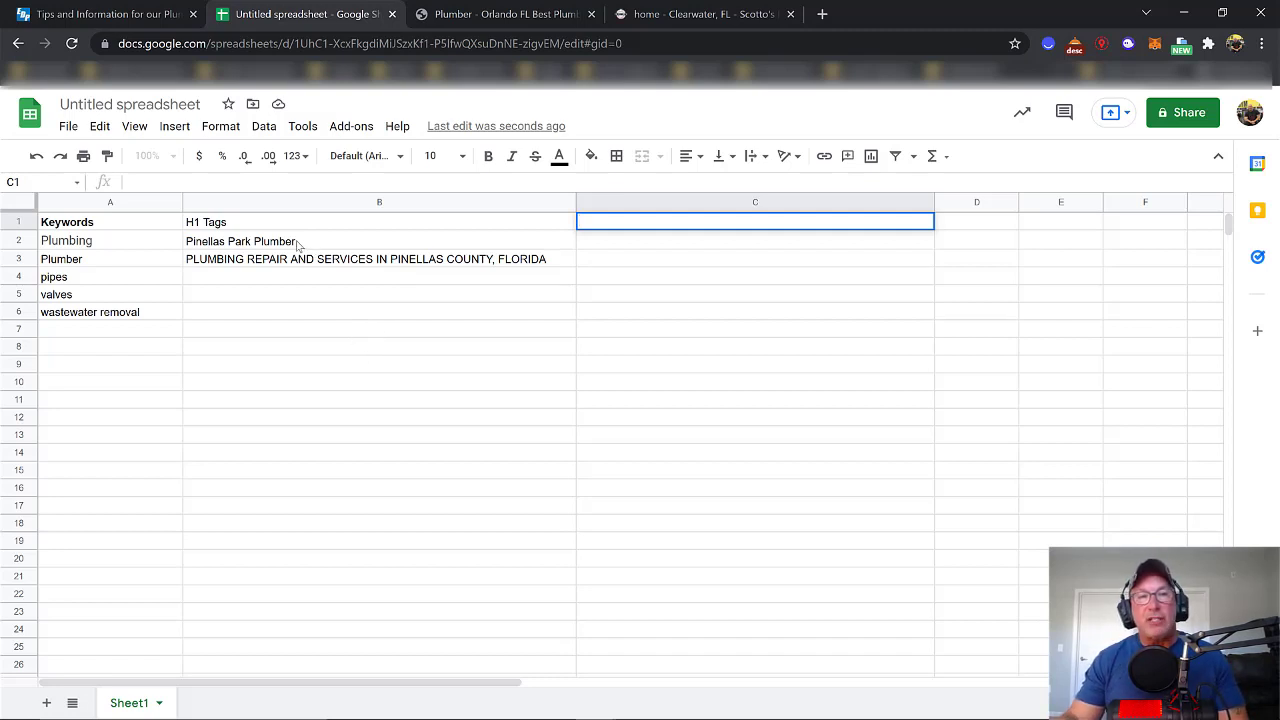
{"action": "left_click", "coordinate": [197, 248]}
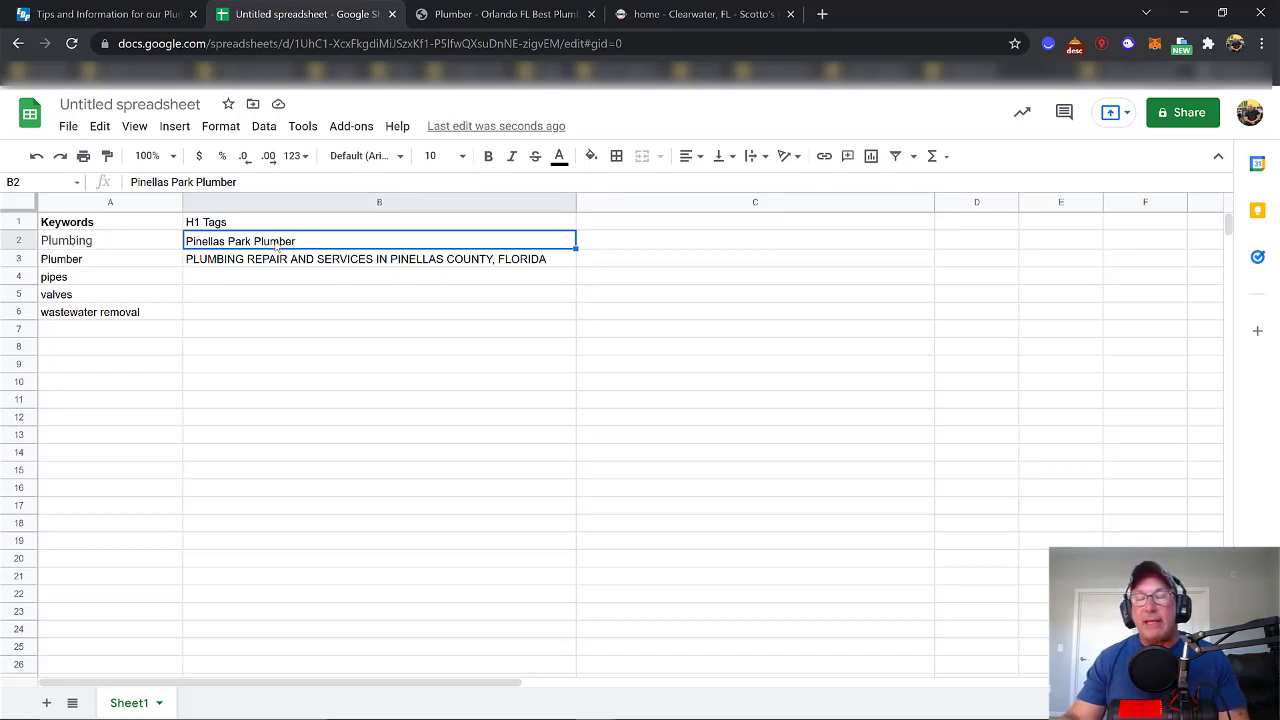
{"action": "left_click", "coordinate": [652, 230]}
{"action": "left_click", "coordinate": [984, 226]}
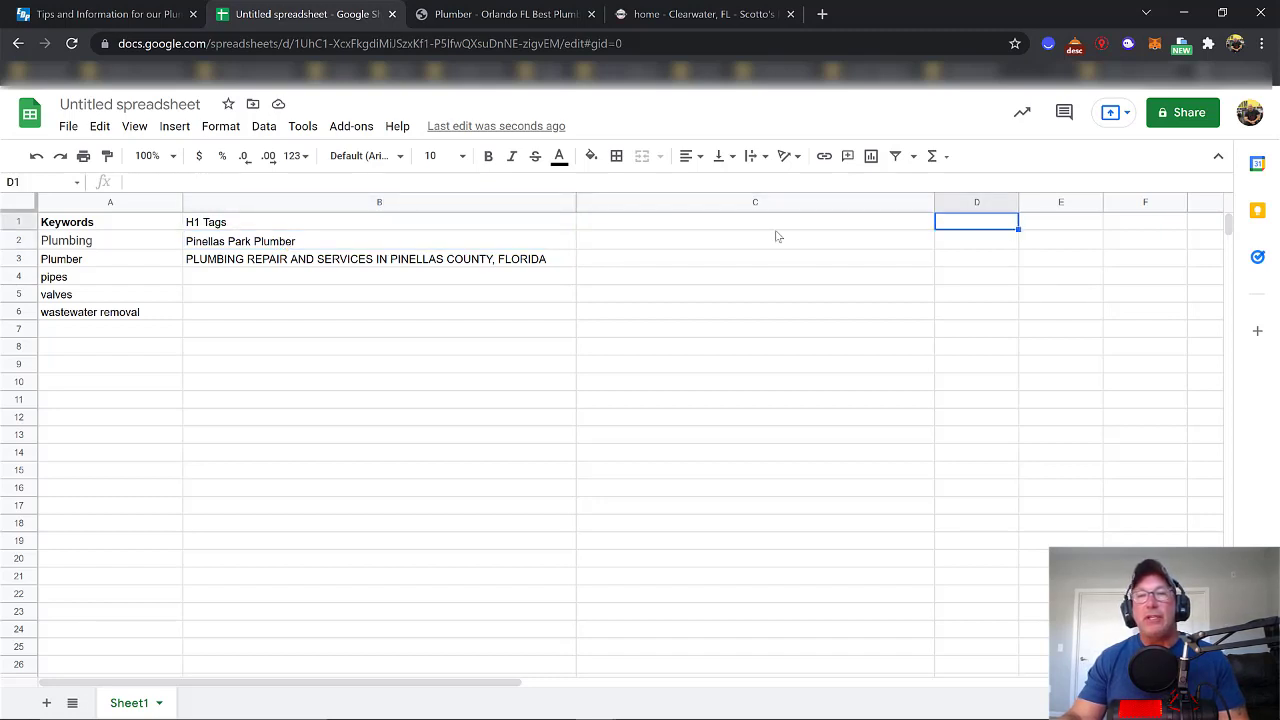
{"action": "left_click", "coordinate": [757, 229]}
{"action": "left_click", "coordinate": [958, 228]}
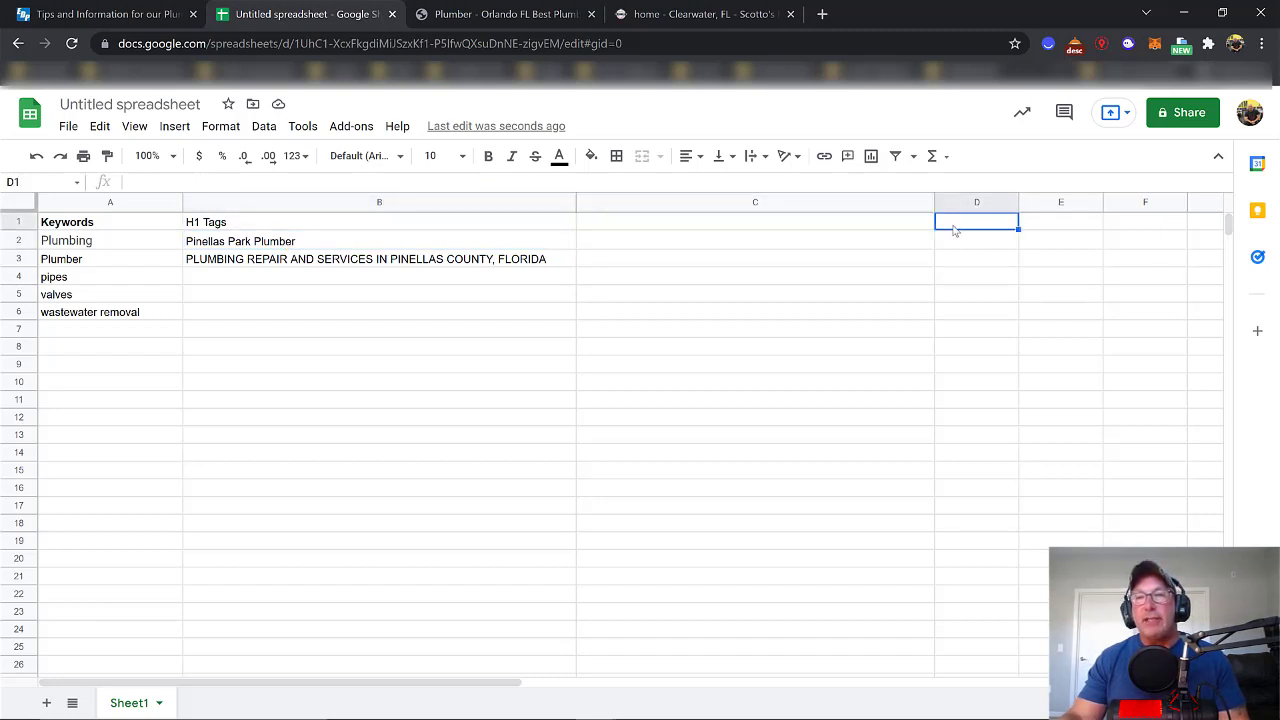
{"action": "left_click", "coordinate": [1060, 226]}
{"action": "left_click", "coordinate": [1115, 227]}
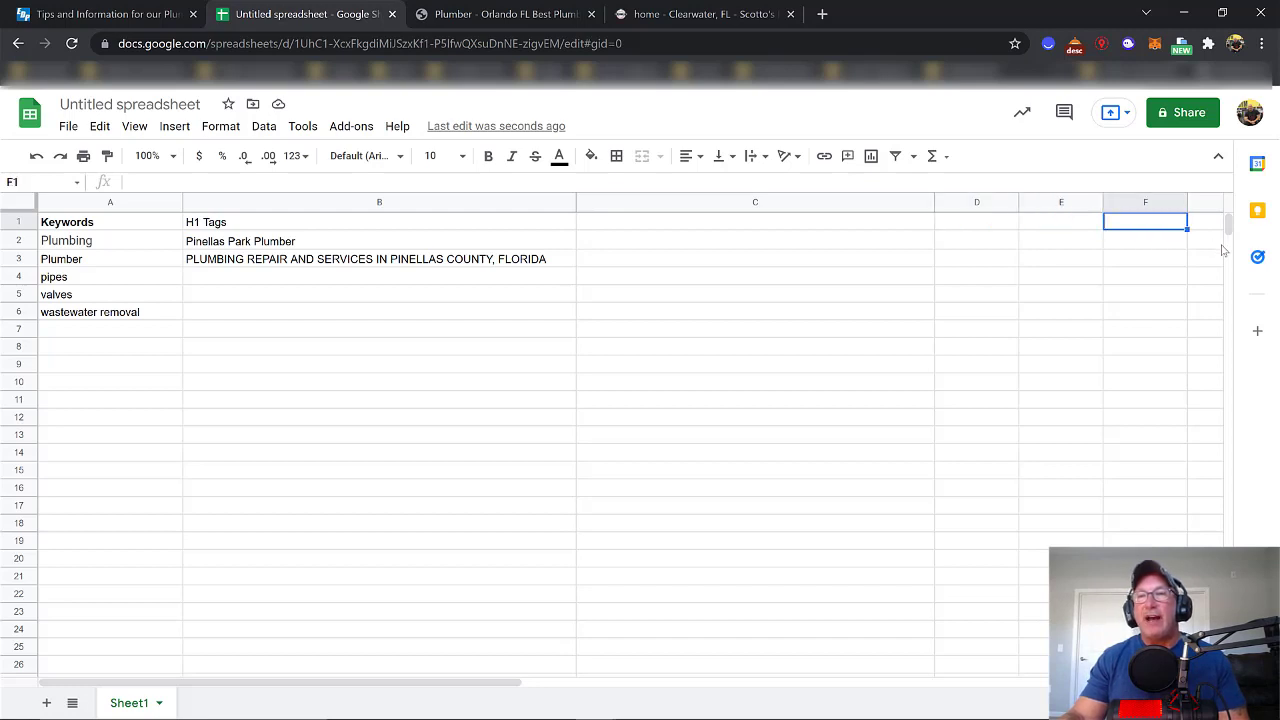
{"action": "left_click", "coordinate": [1210, 228]}
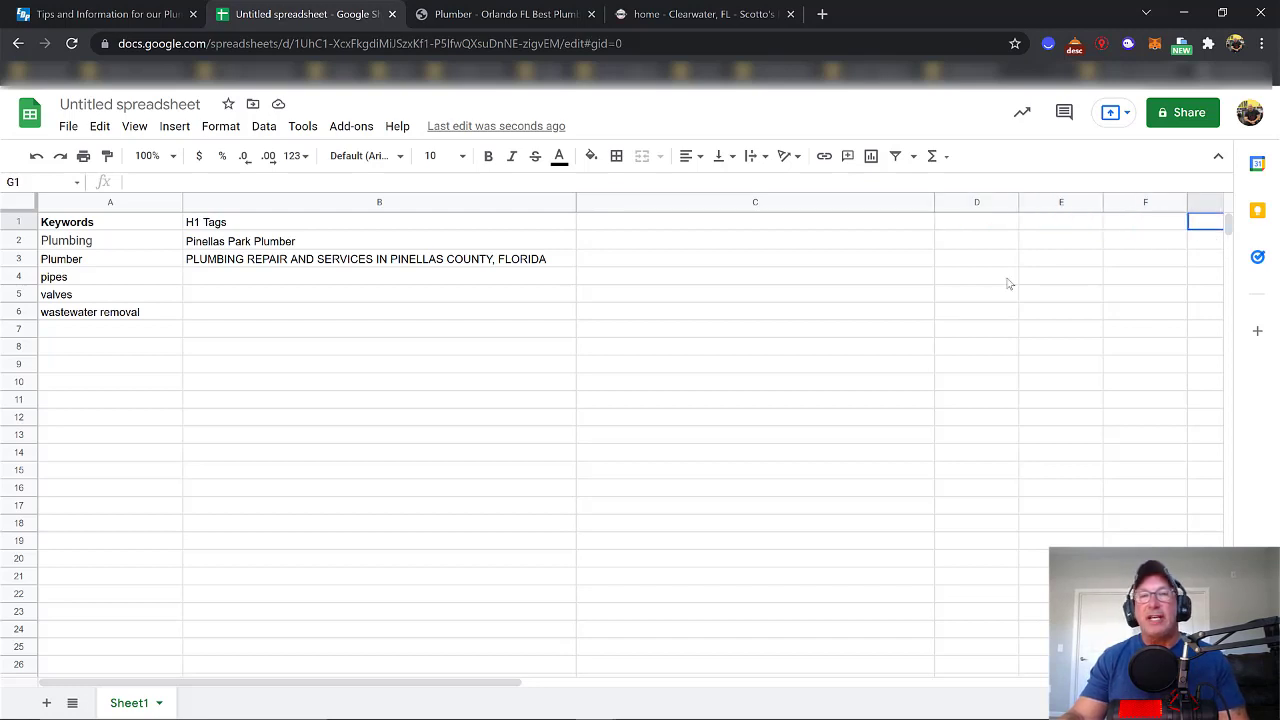
{"action": "left_click", "coordinate": [270, 245]}
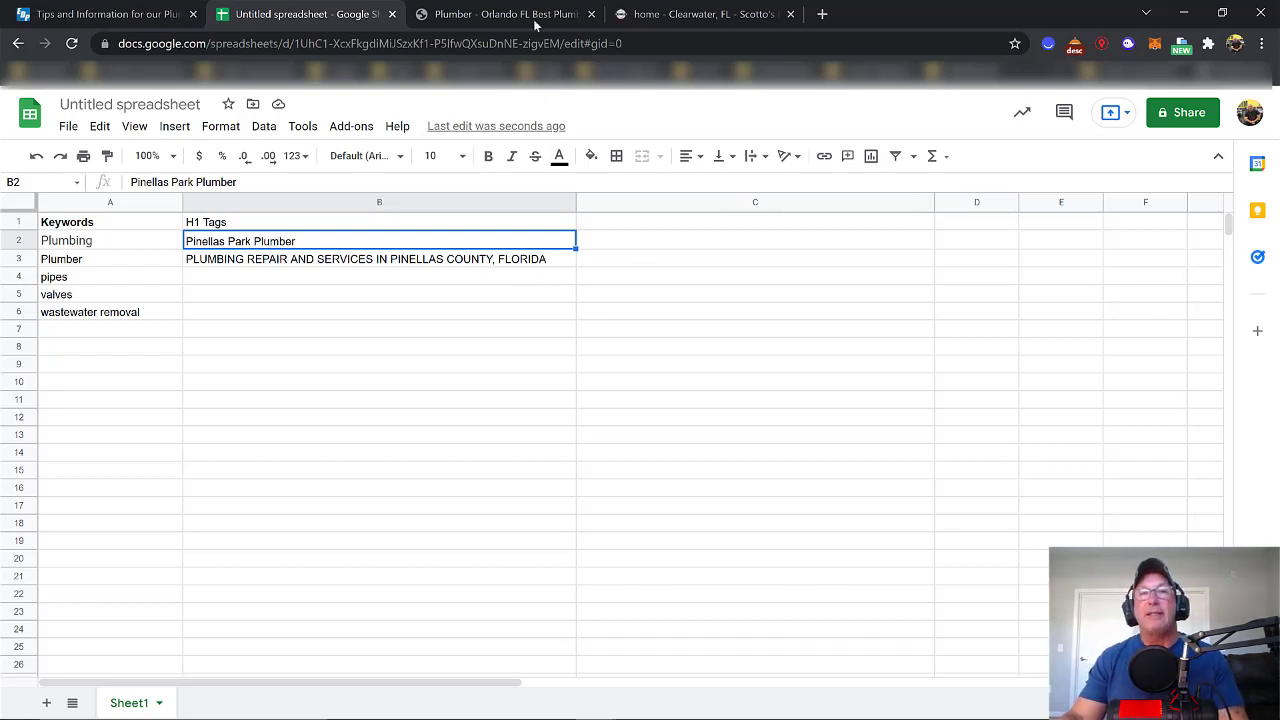
Step: Review the full headings list of the Plumbing Tips & Information page alongside the H1 tags collected in the keyword spreadsheet
{"action": "left_click", "coordinate": [113, 19]}
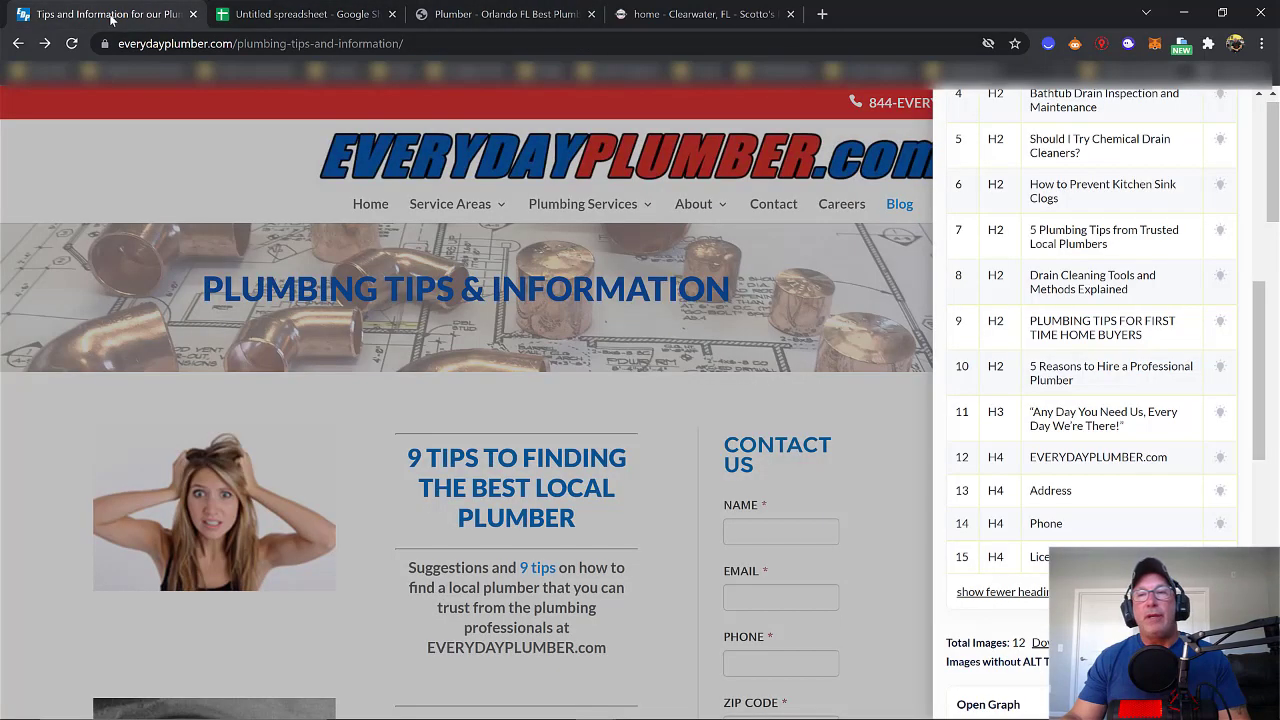
{"action": "left_click_drag", "start_coordinate": [1264, 400], "coordinate": [1258, 364]}
{"action": "scroll", "coordinate": [1030, 405], "scroll_direction": "up", "scroll_amount": 3}
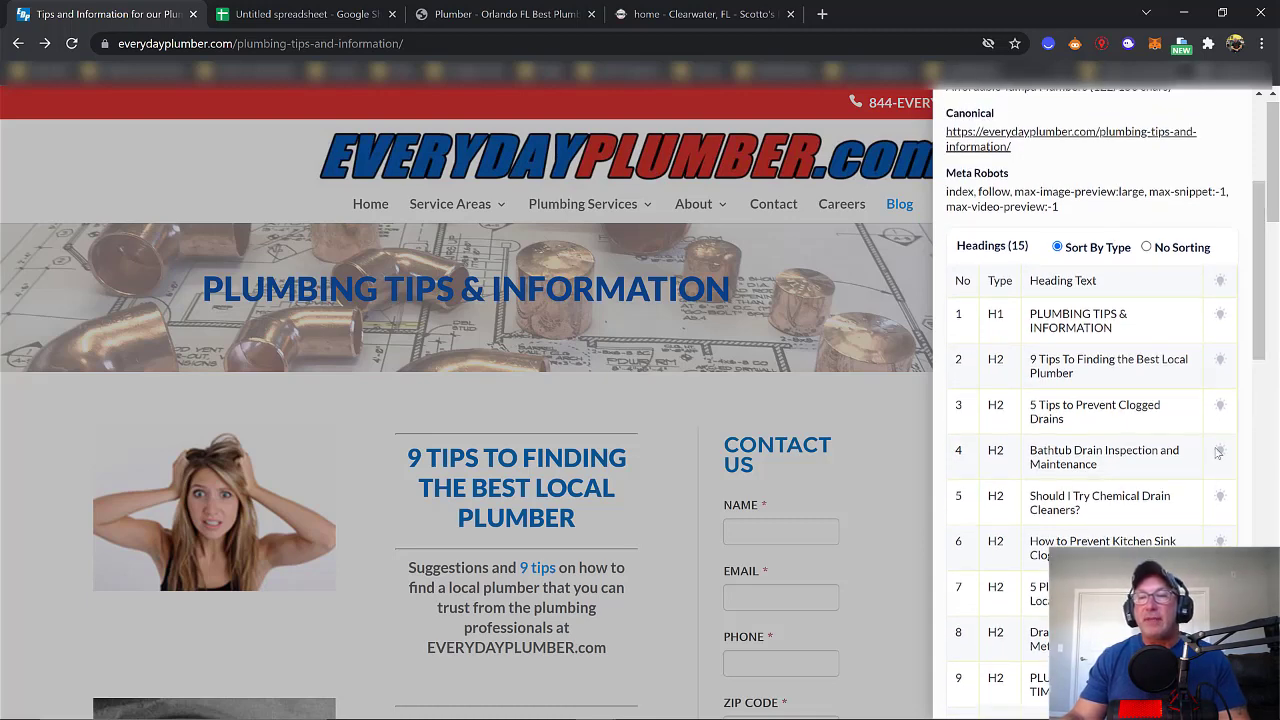
{"action": "left_click_drag", "start_coordinate": [1262, 337], "coordinate": [1262, 422]}
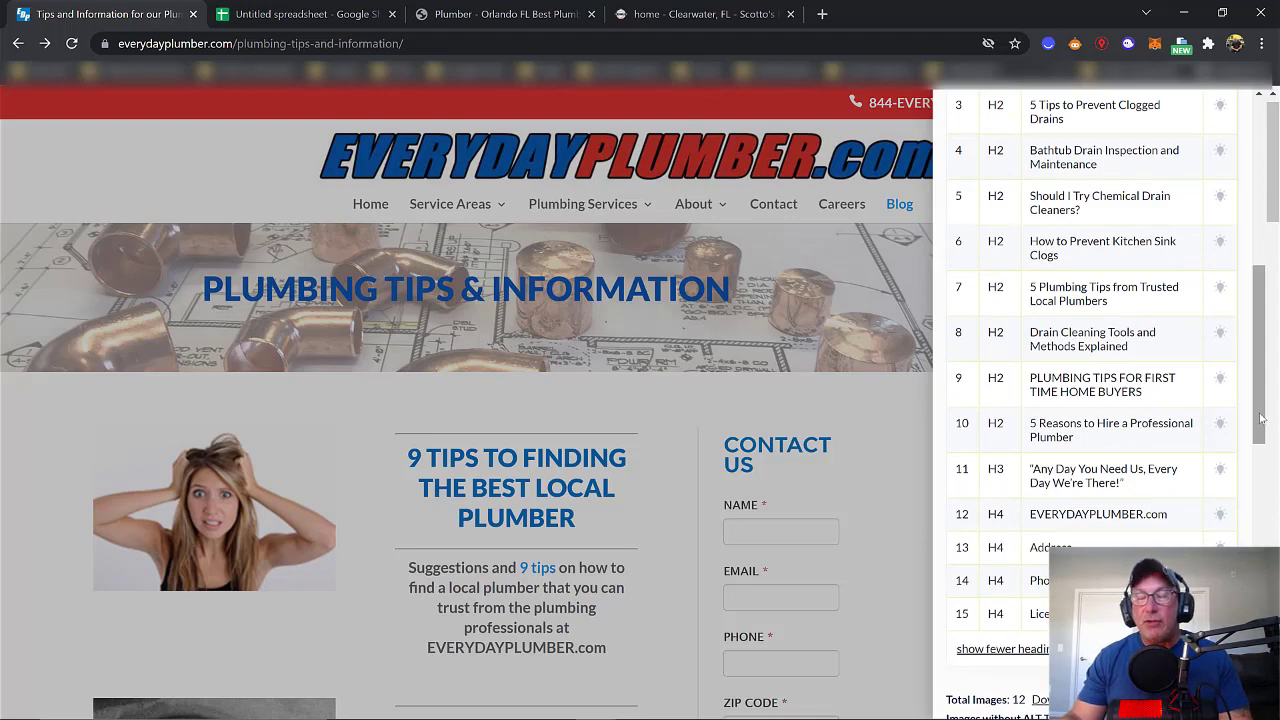
{"action": "left_click", "coordinate": [325, 16]}
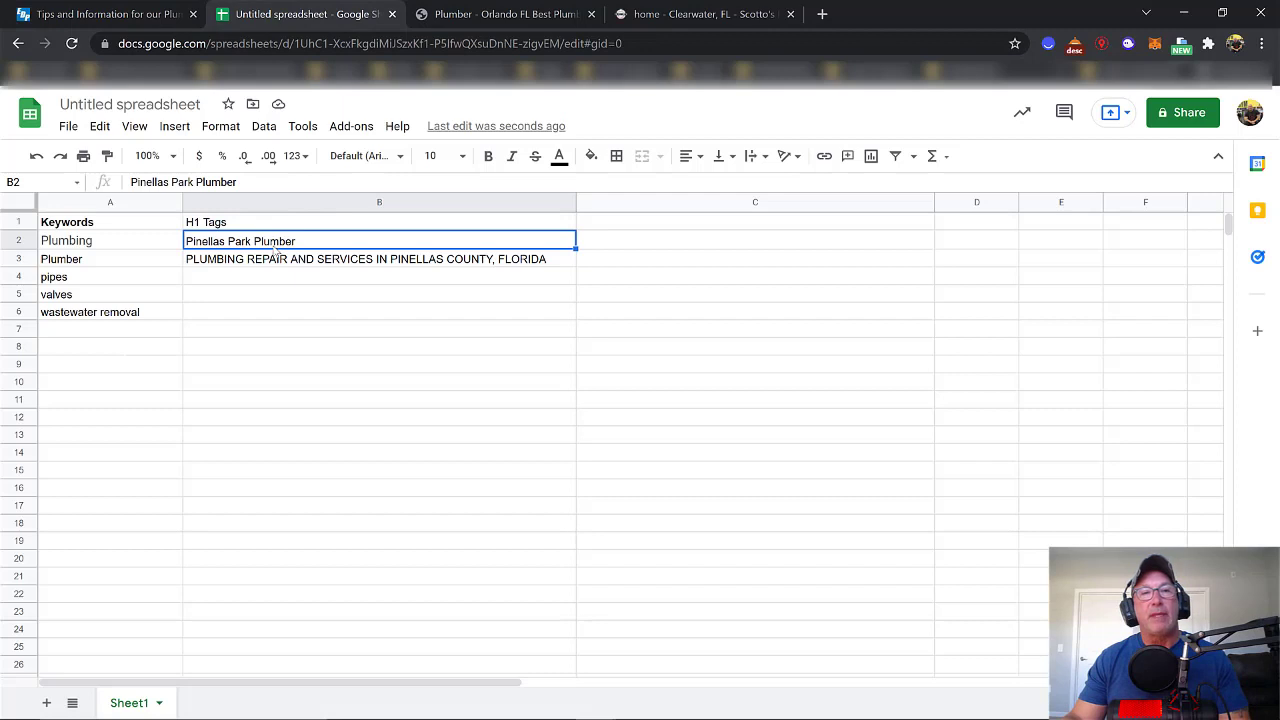
{"action": "left_click", "coordinate": [88, 14]}
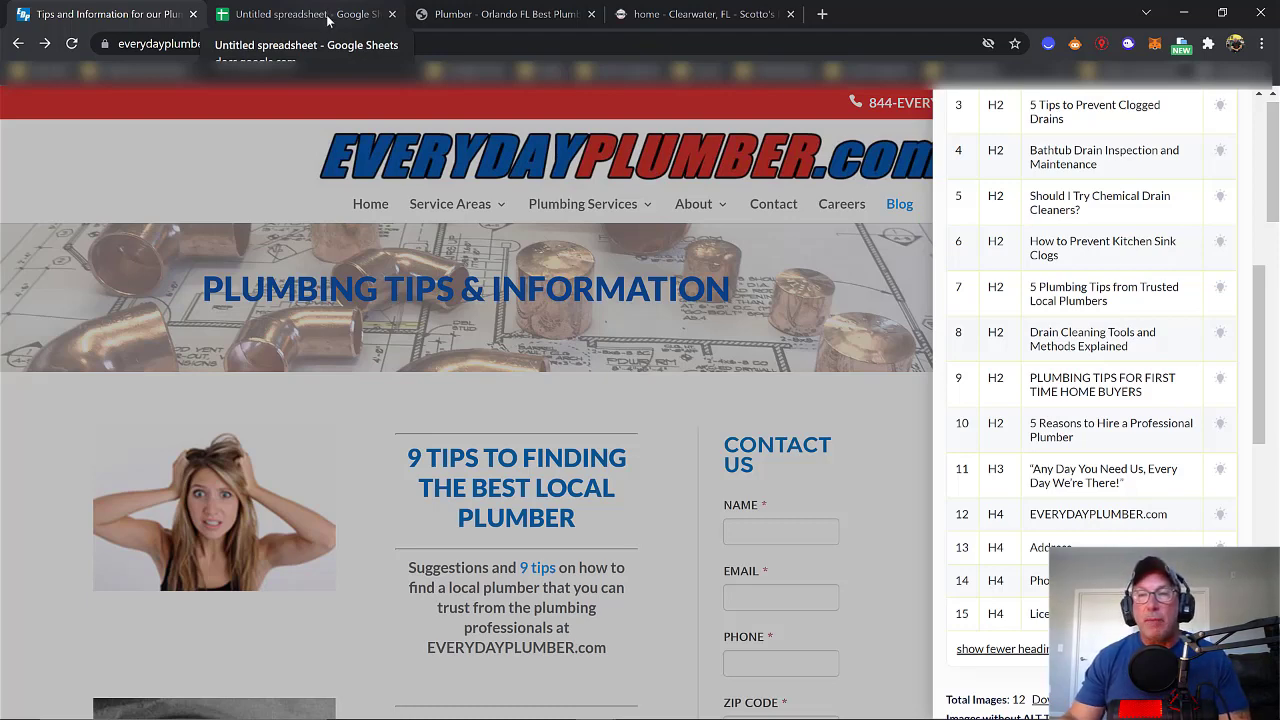
Step: Compare the keywords and H1 tags in the spreadsheet with the SEO Minion headings, from H1 downward, of the Plumbing Tips & Information page
{"action": "left_click", "coordinate": [328, 22]}
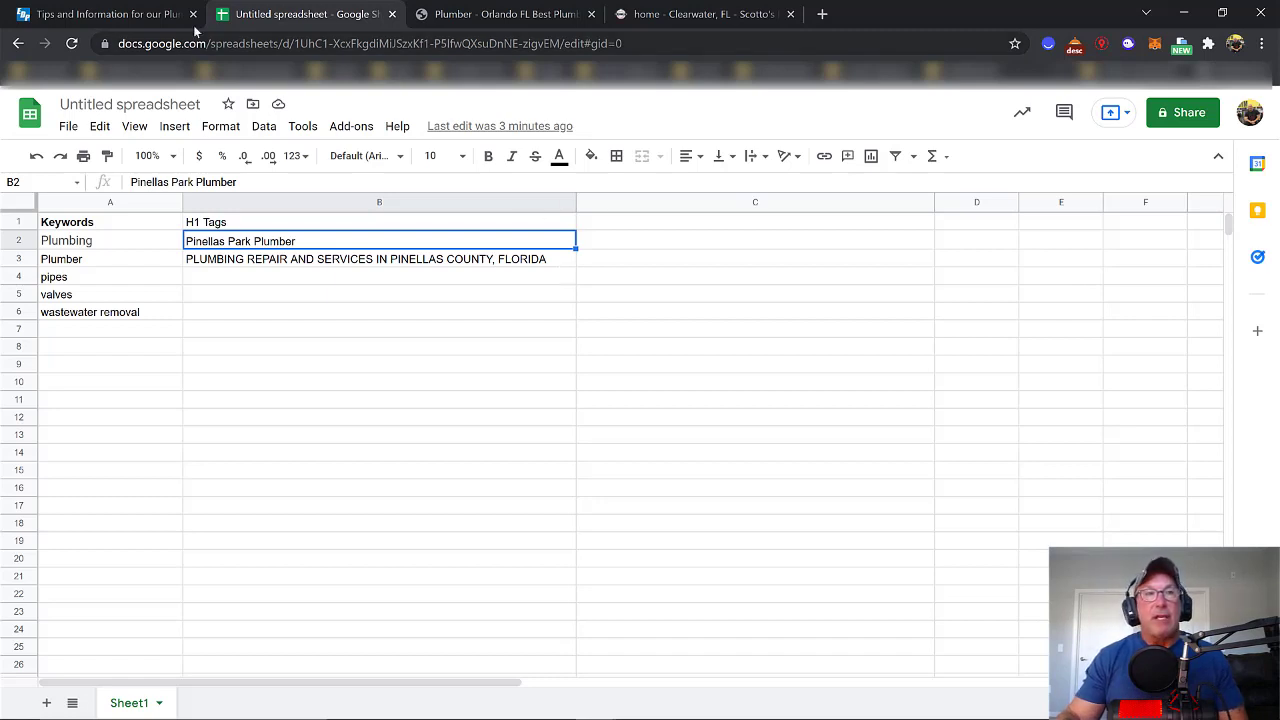
{"action": "left_click", "coordinate": [125, 16]}
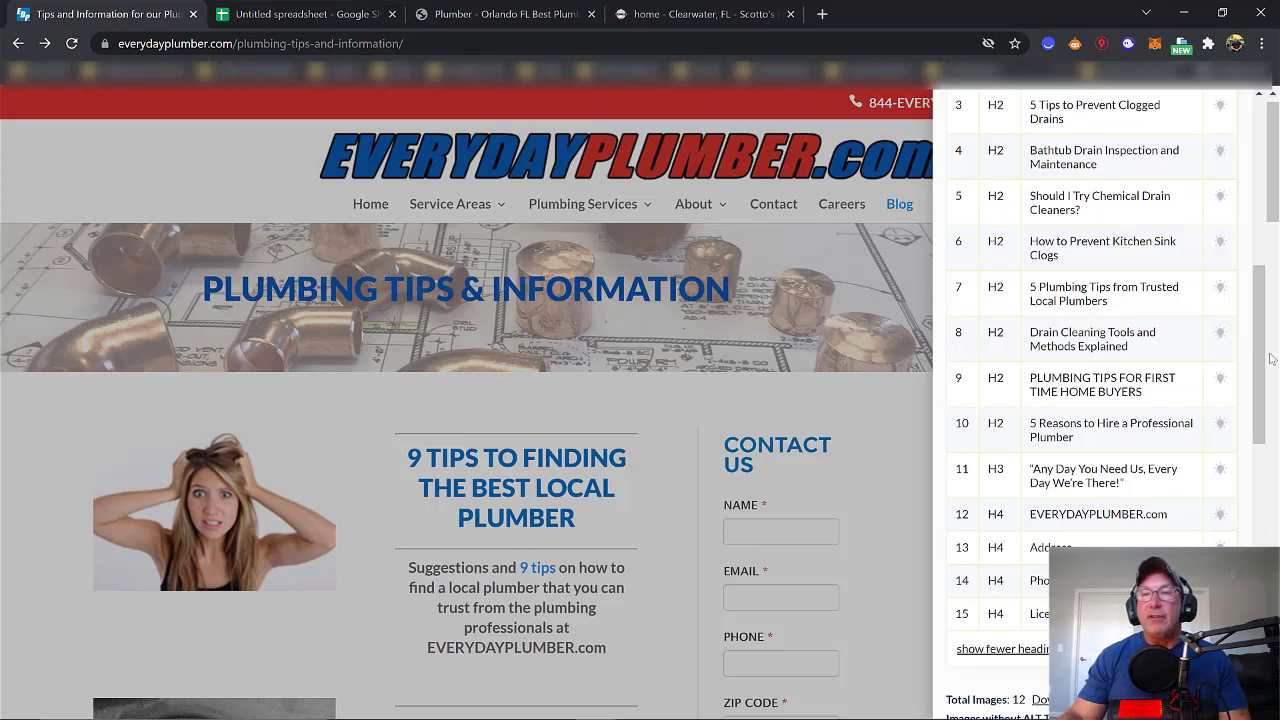
{"action": "scroll", "coordinate": [1262, 280], "scroll_direction": "up", "scroll_amount": 1}
{"action": "scroll", "coordinate": [1262, 280], "scroll_direction": "up", "scroll_amount": 5}
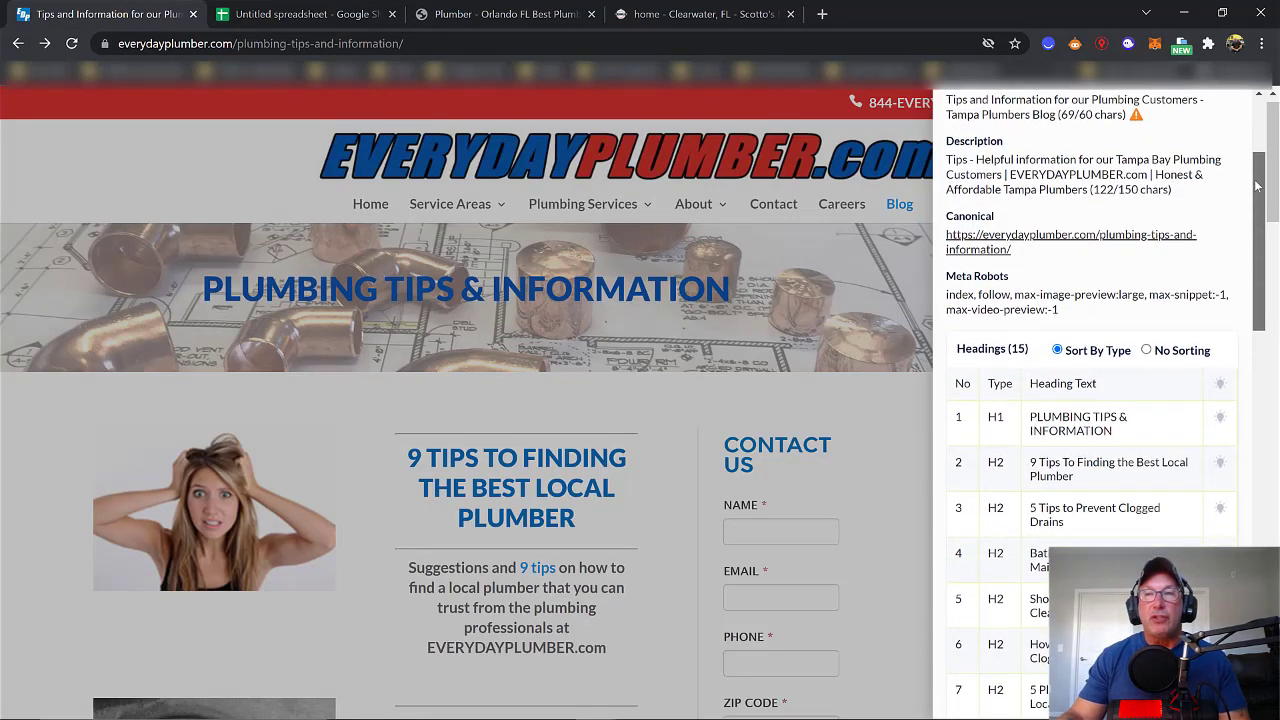
{"action": "scroll", "coordinate": [1253, 231], "scroll_direction": "down", "scroll_amount": 3}
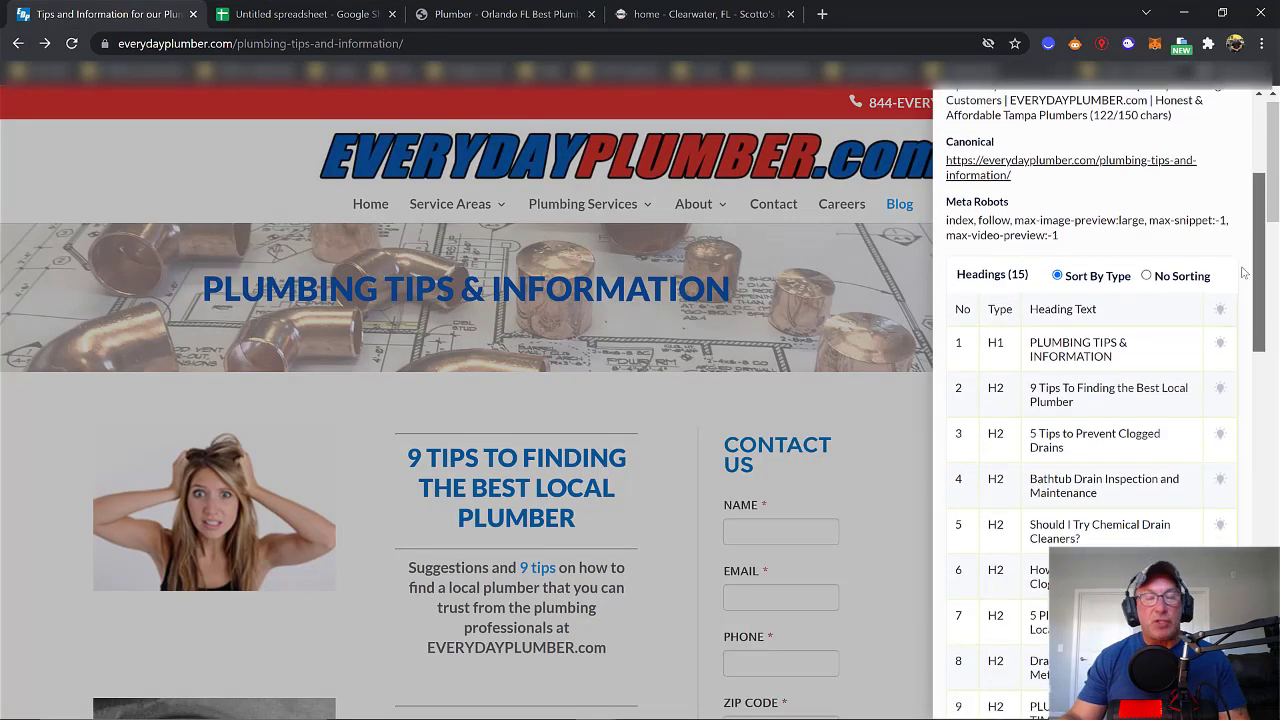
{"action": "scroll", "coordinate": [1240, 287], "scroll_direction": "down", "scroll_amount": 1}
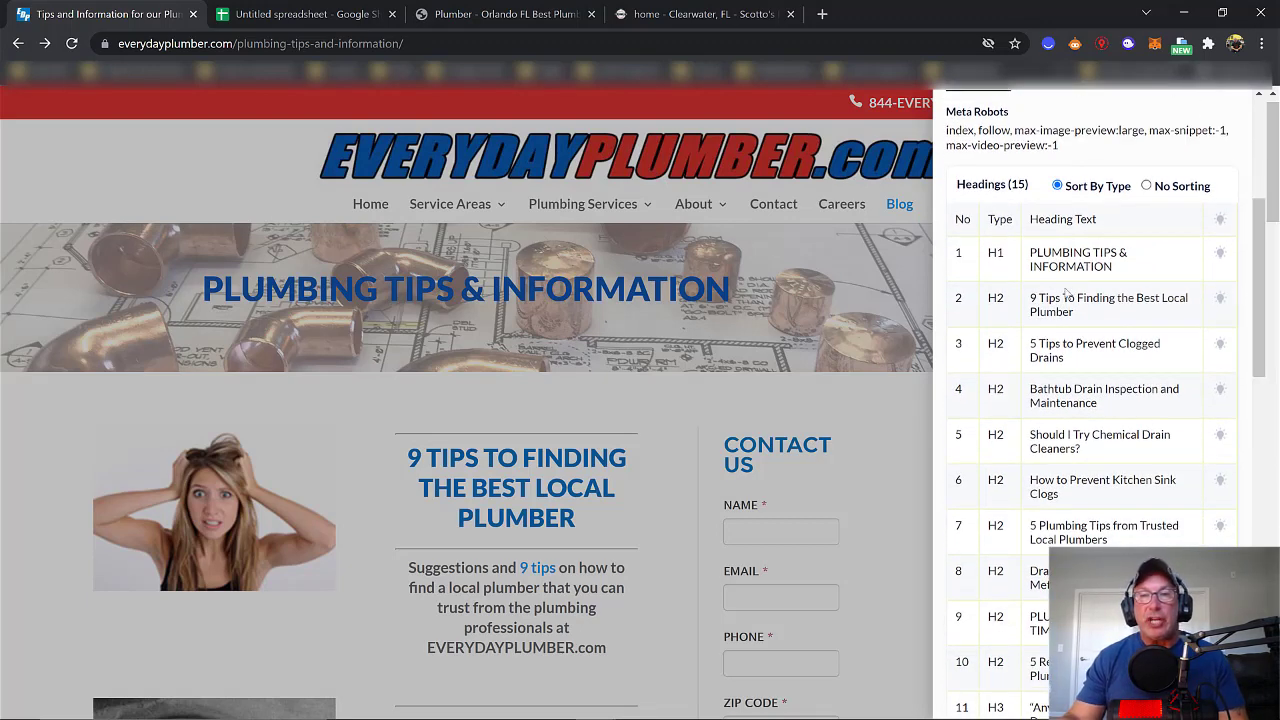
{"action": "left_click", "coordinate": [265, 16]}
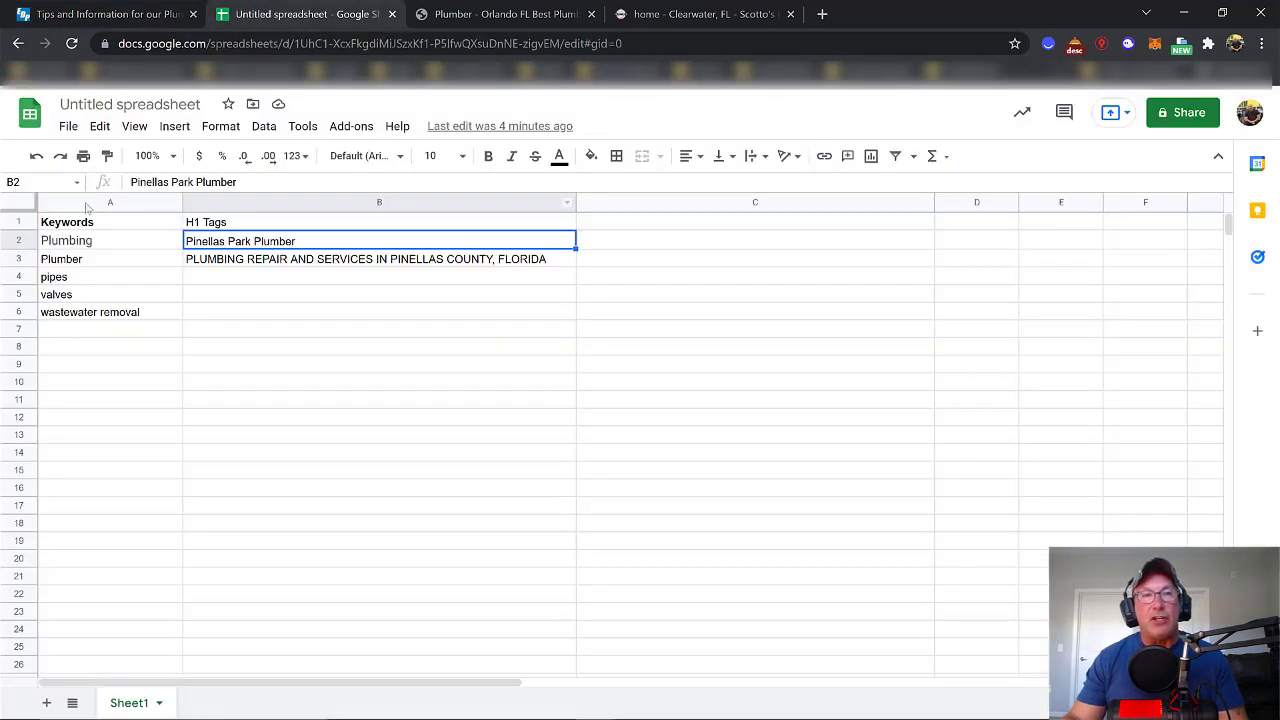
{"action": "left_click", "coordinate": [110, 14]}
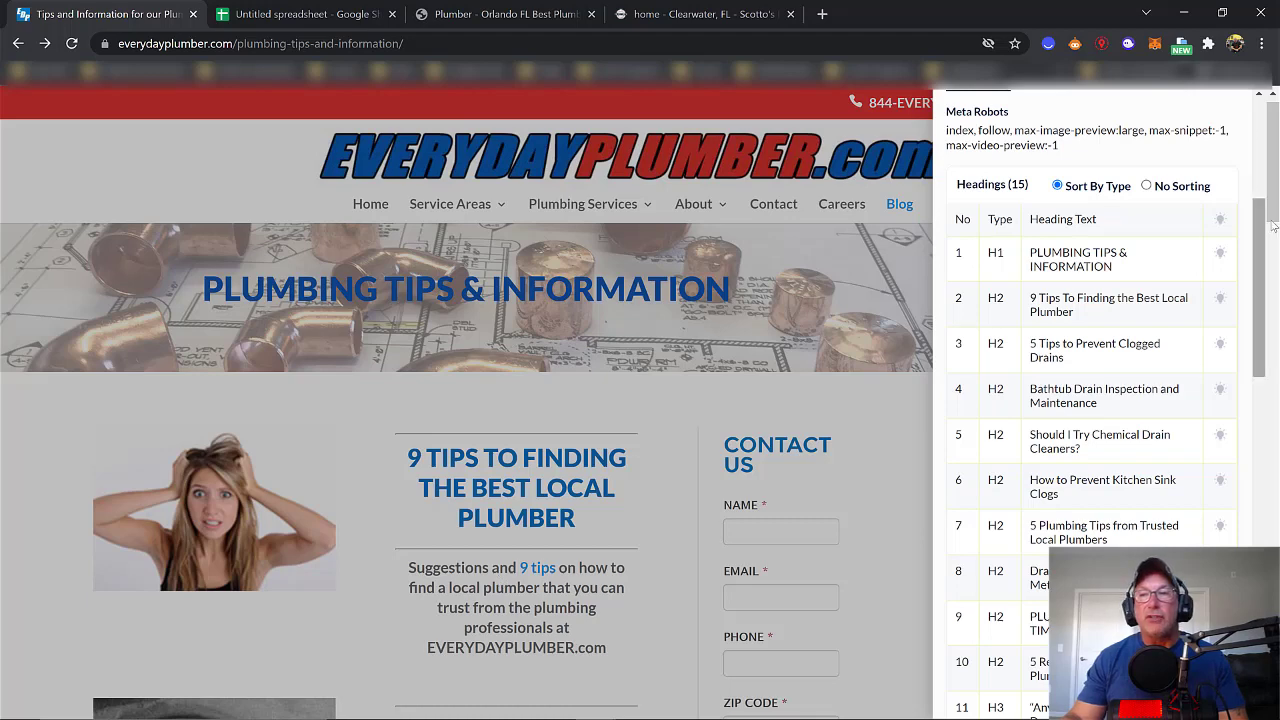
{"action": "scroll", "coordinate": [1264, 270], "scroll_direction": "down", "scroll_amount": 6}
{"action": "scroll", "coordinate": [1264, 270], "scroll_direction": "up", "scroll_amount": 6}
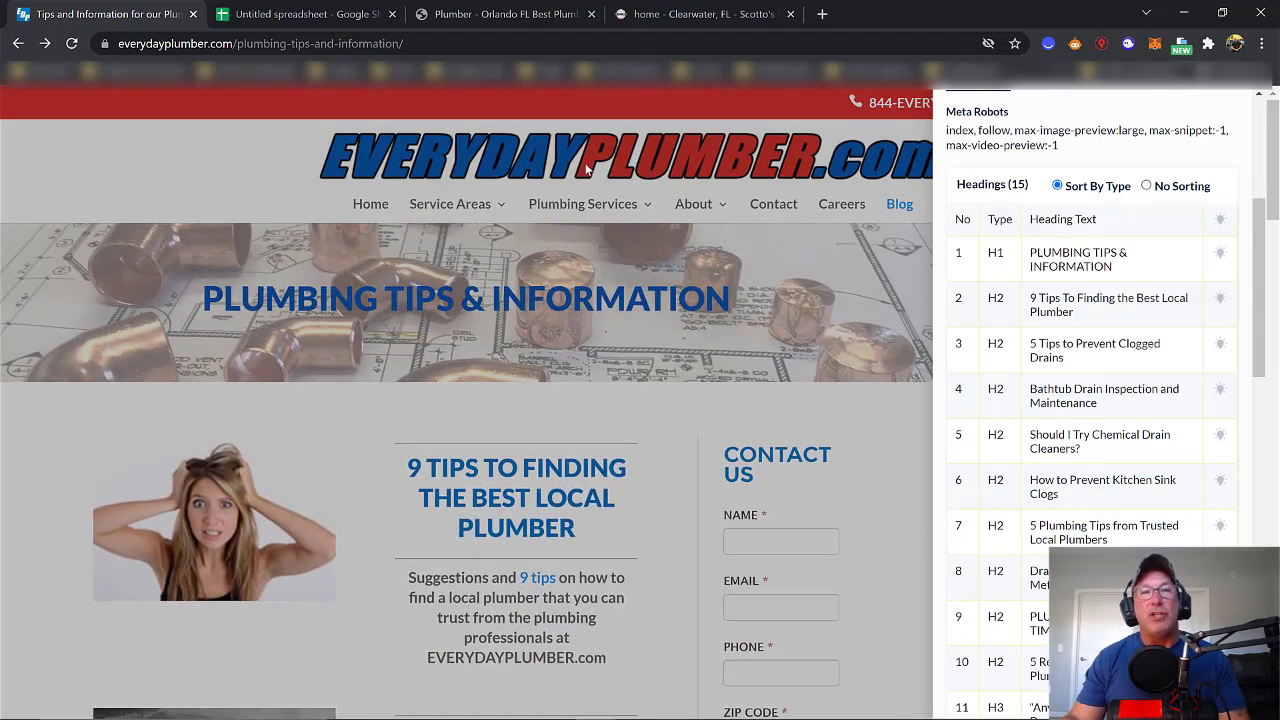
Step: Examine the plumber and tool-set paragraphs on the Florida's Best Plumbing page for keyword use and return to the keyword spreadsheet
{"action": "left_click", "coordinate": [507, 14]}
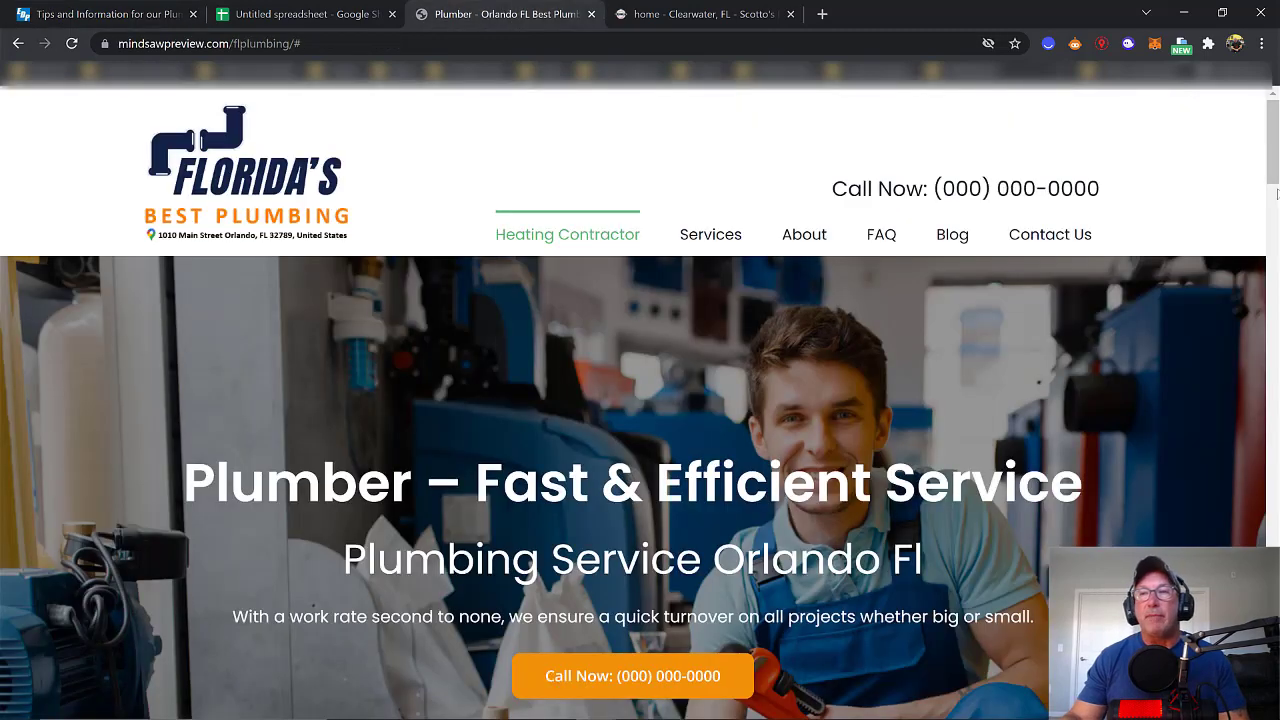
{"action": "scroll", "coordinate": [1276, 193], "scroll_direction": "down", "scroll_amount": 8}
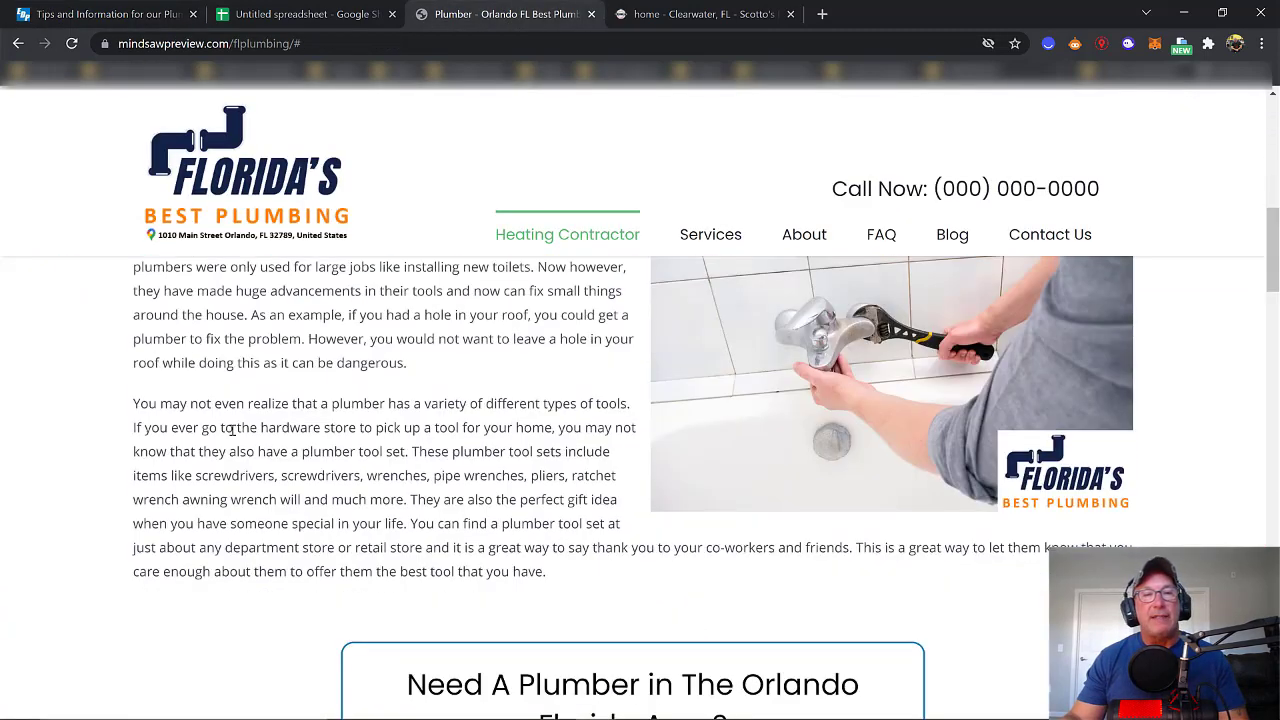
{"action": "left_click_drag", "start_coordinate": [292, 363], "coordinate": [356, 404]}
{"action": "left_click", "coordinate": [430, 490]}
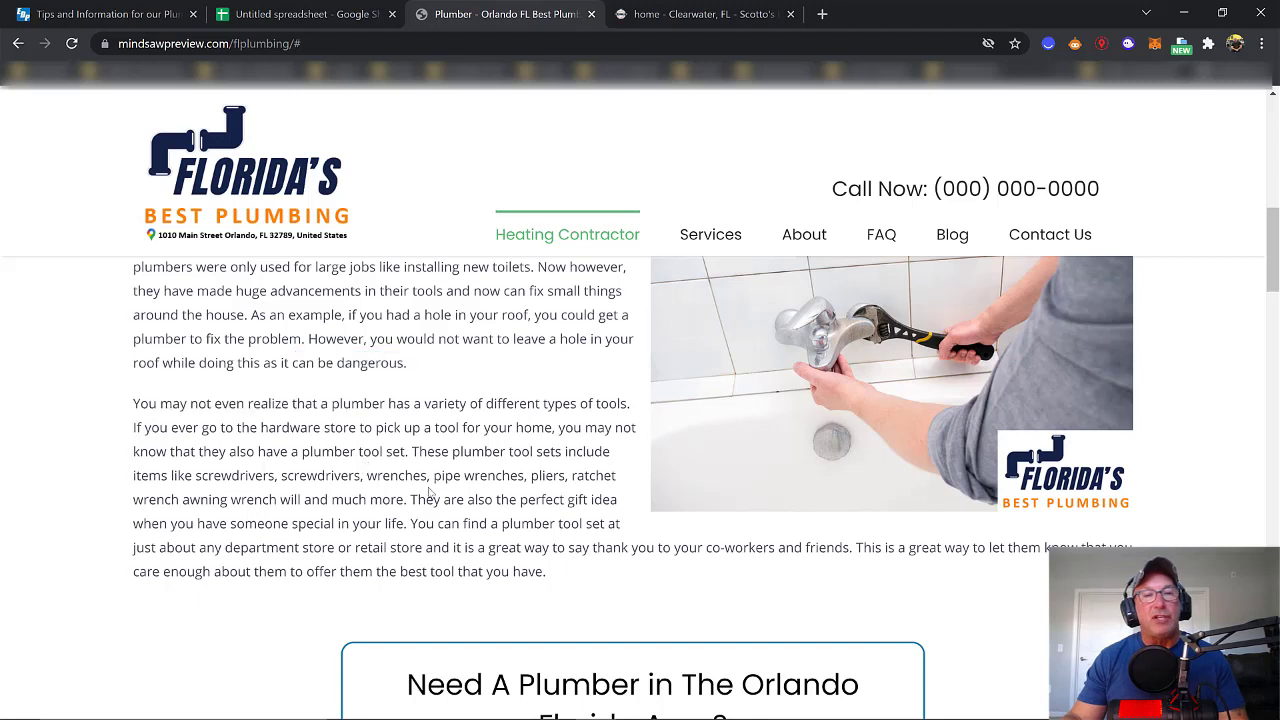
{"action": "left_click_drag", "start_coordinate": [430, 490], "coordinate": [366, 475]}
{"action": "left_click", "coordinate": [403, 362]}
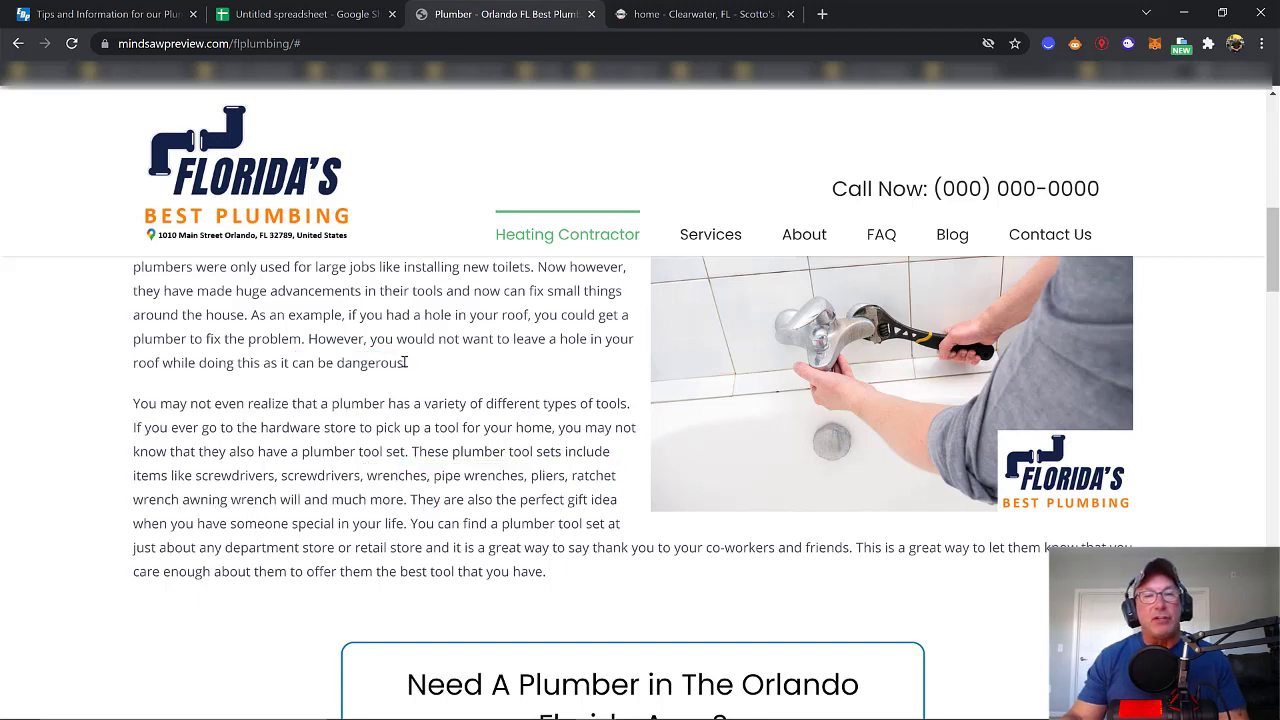
{"action": "left_click_drag", "start_coordinate": [404, 362], "coordinate": [418, 364]}
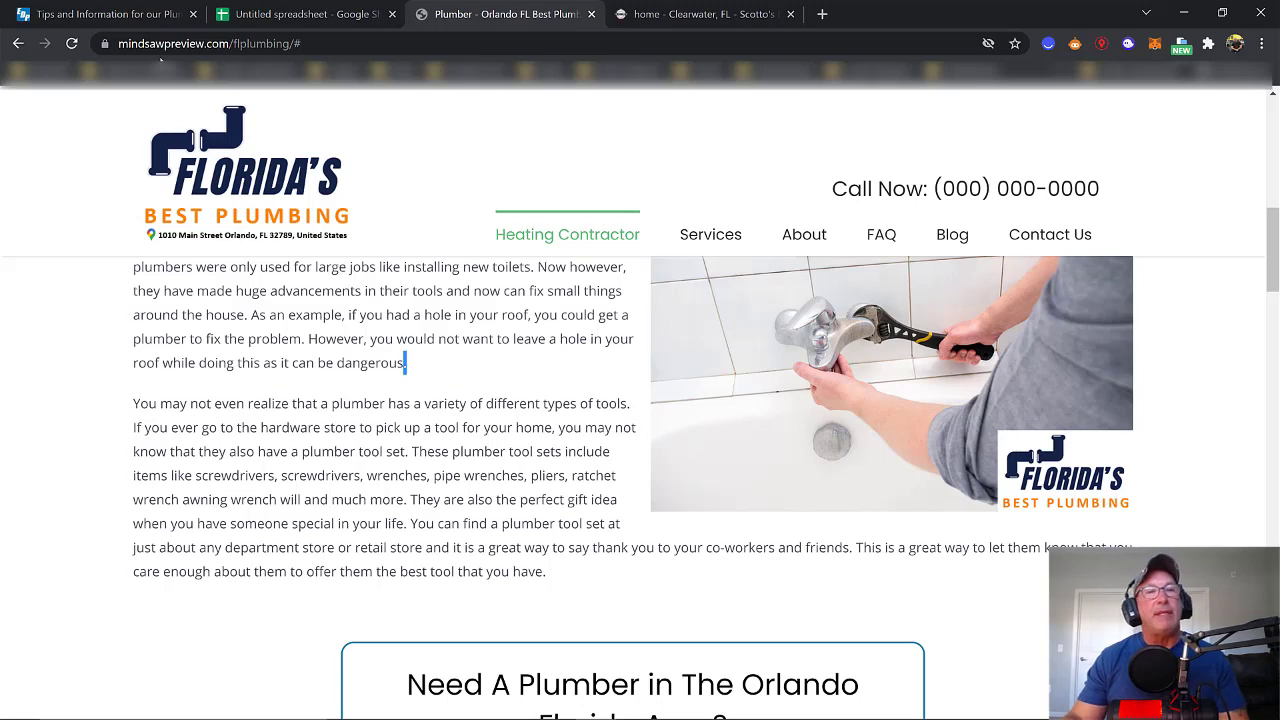
{"action": "left_click", "coordinate": [250, 14]}
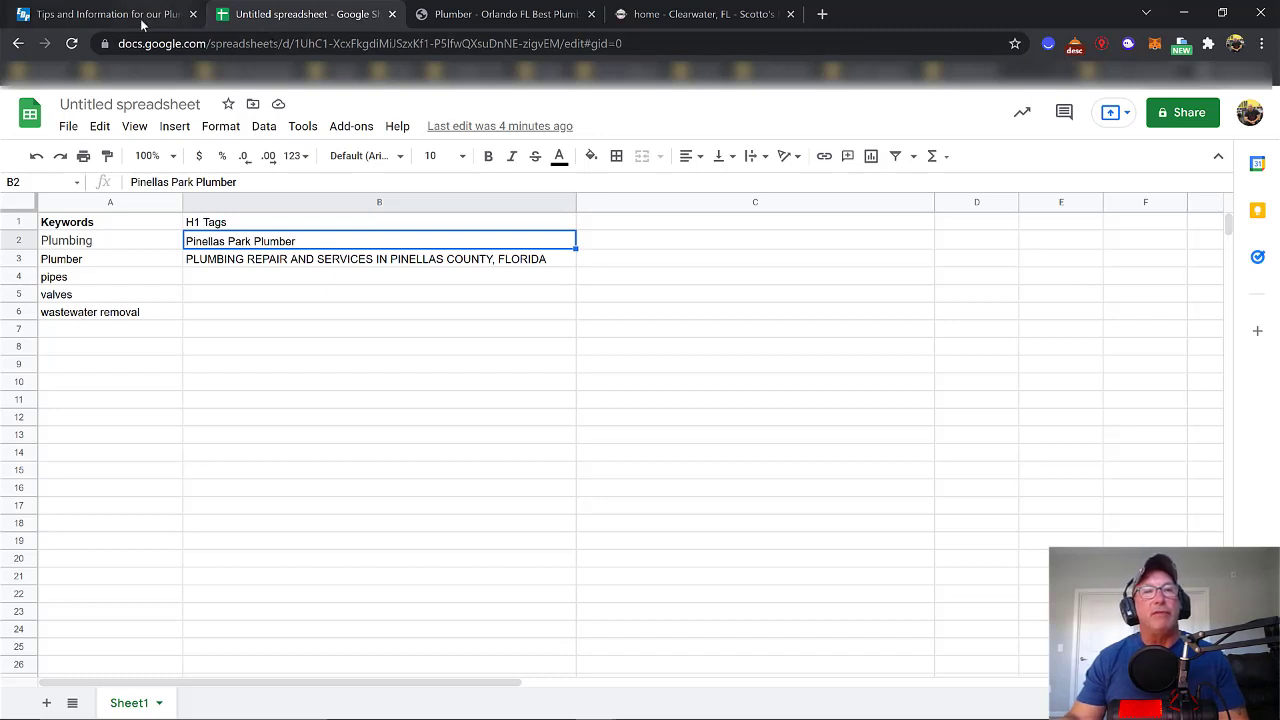
Step: Go back to the Florida's Best Plumbing page and highlight its "WHAT EXACTLY DOES A PLUMBER DO?" heading
{"action": "left_click", "coordinate": [469, 26]}
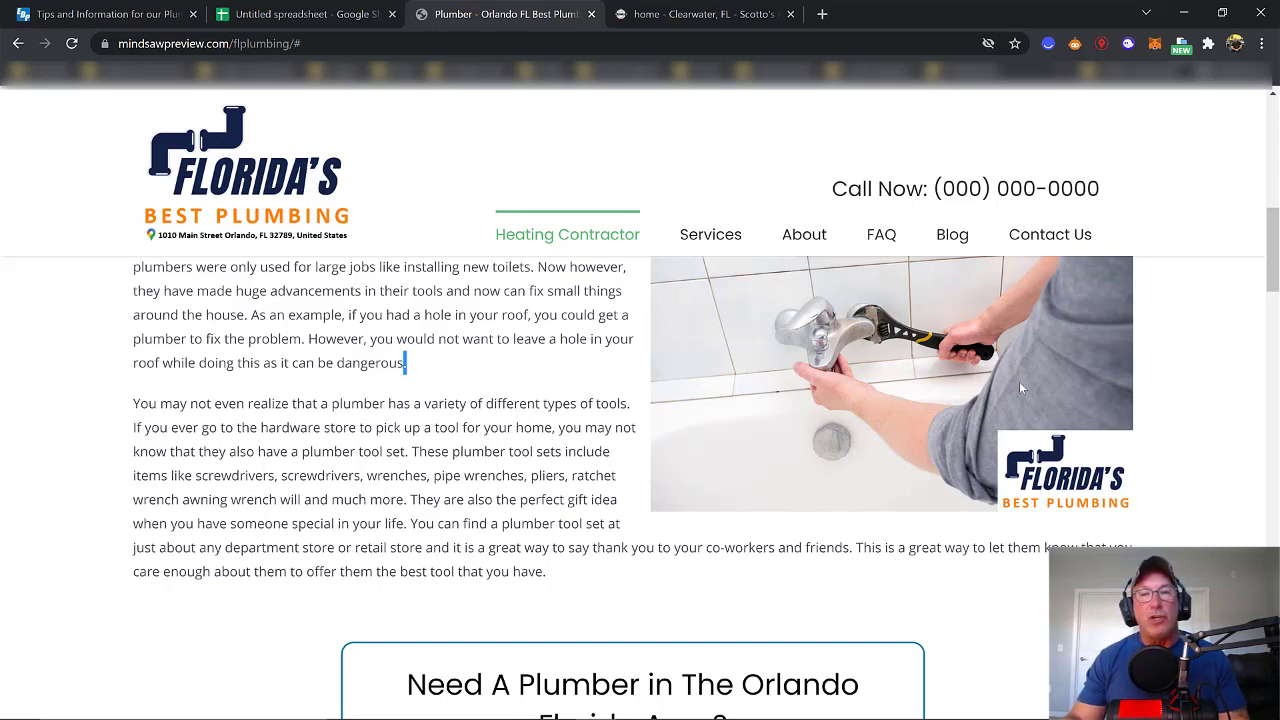
{"action": "scroll", "coordinate": [1020, 388], "scroll_direction": "up", "scroll_amount": 5}
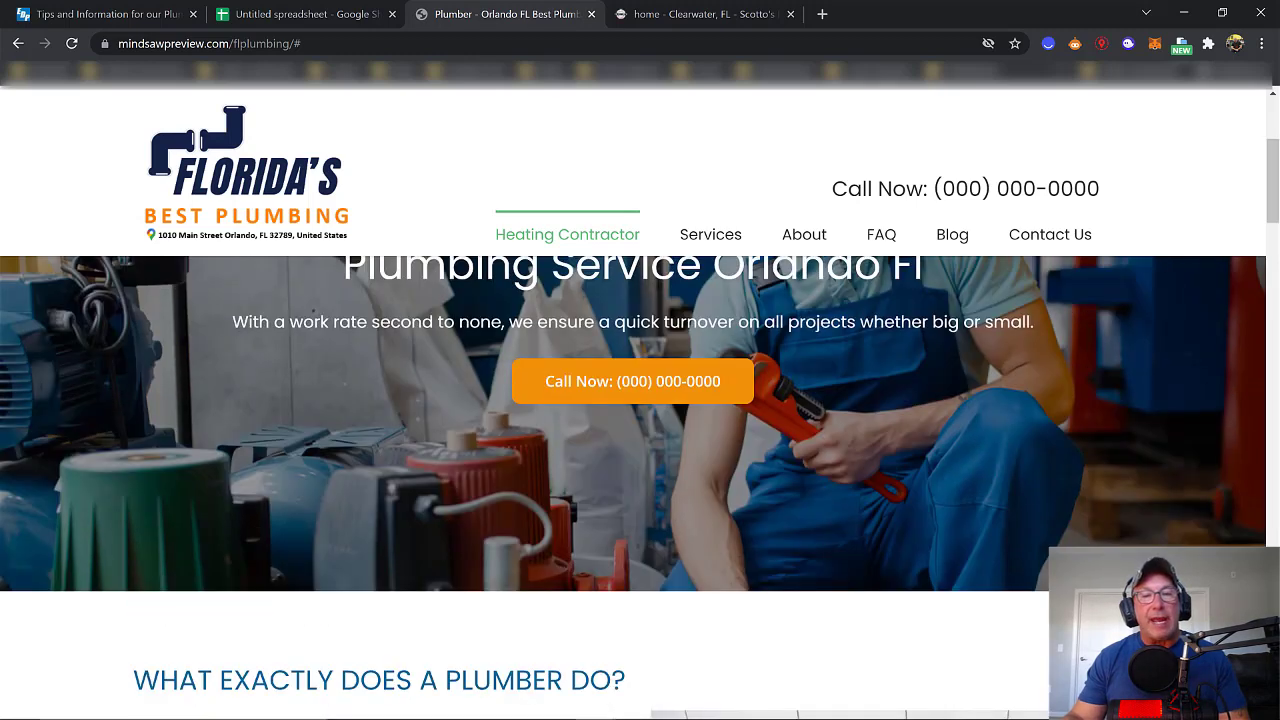
{"action": "left_click_drag", "start_coordinate": [611, 682], "coordinate": [155, 683]}
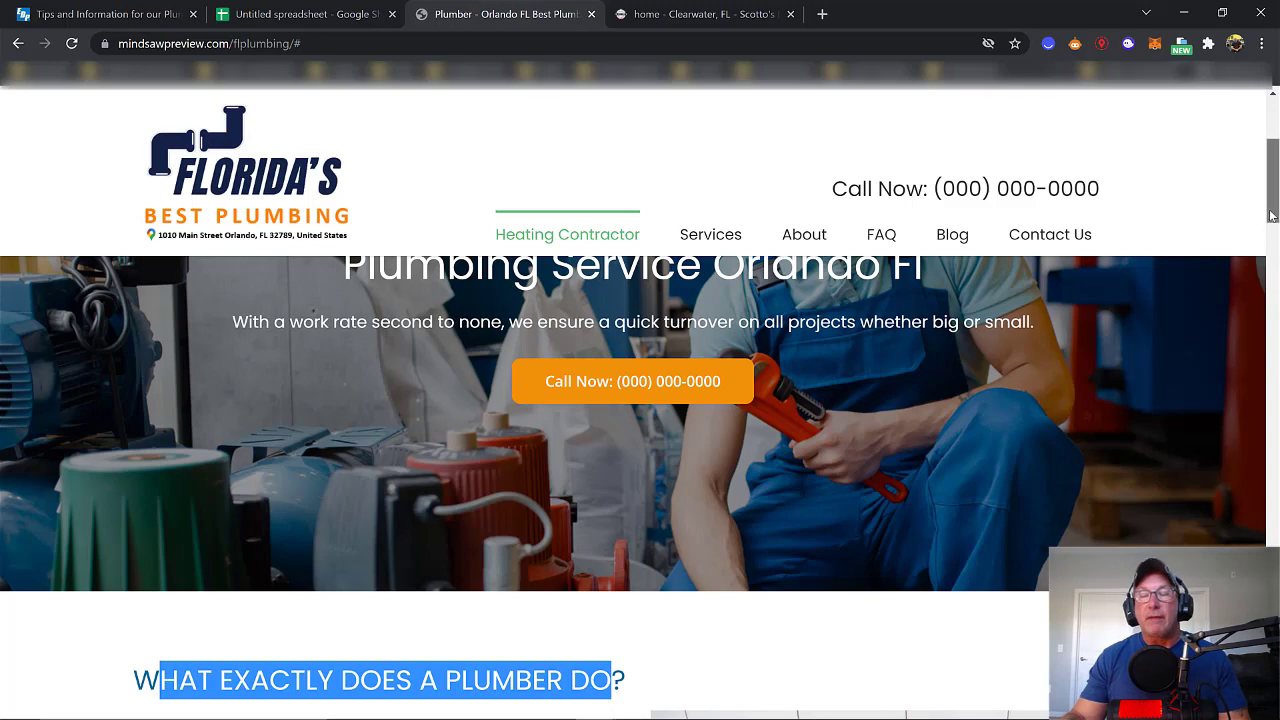
Step: Expand the FAQ "What are 10 tips for hiring a qualified plumber in Orlando Fl?" and read its list of tips
{"action": "left_click_drag", "start_coordinate": [1268, 215], "coordinate": [1226, 451]}
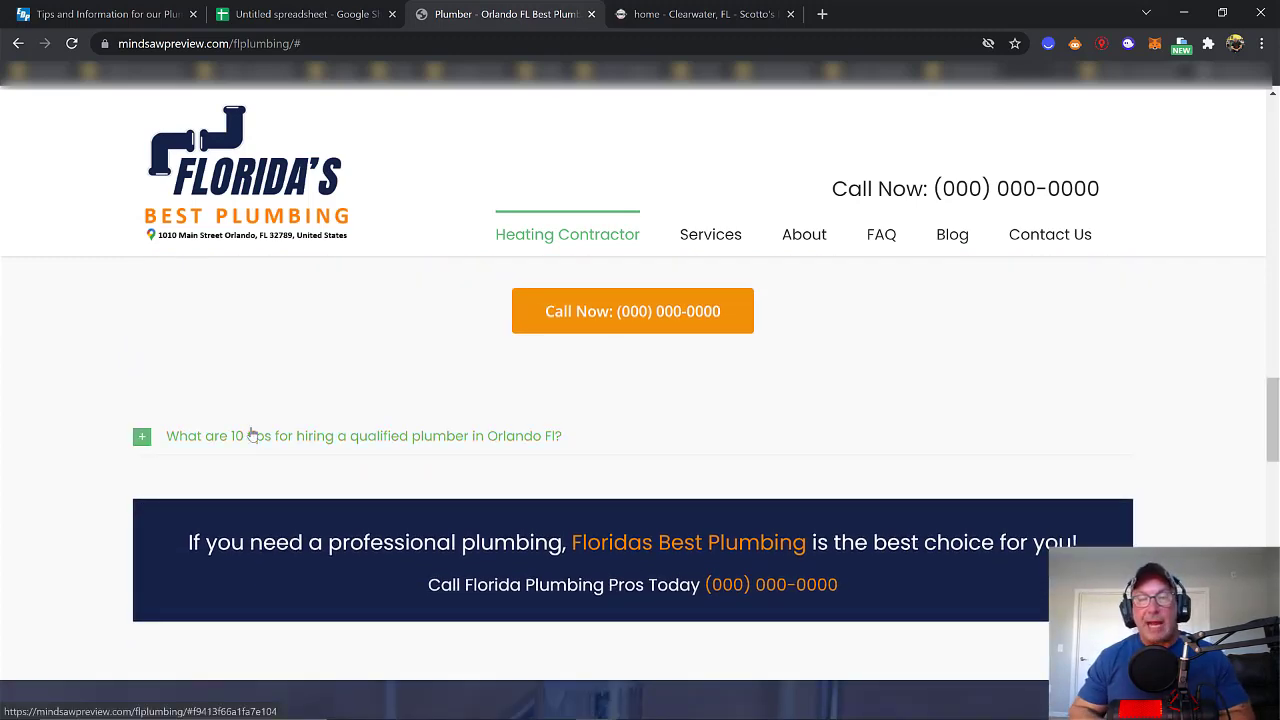
{"action": "left_click", "coordinate": [141, 438]}
{"action": "scroll", "coordinate": [414, 503], "scroll_direction": "down", "scroll_amount": 2}
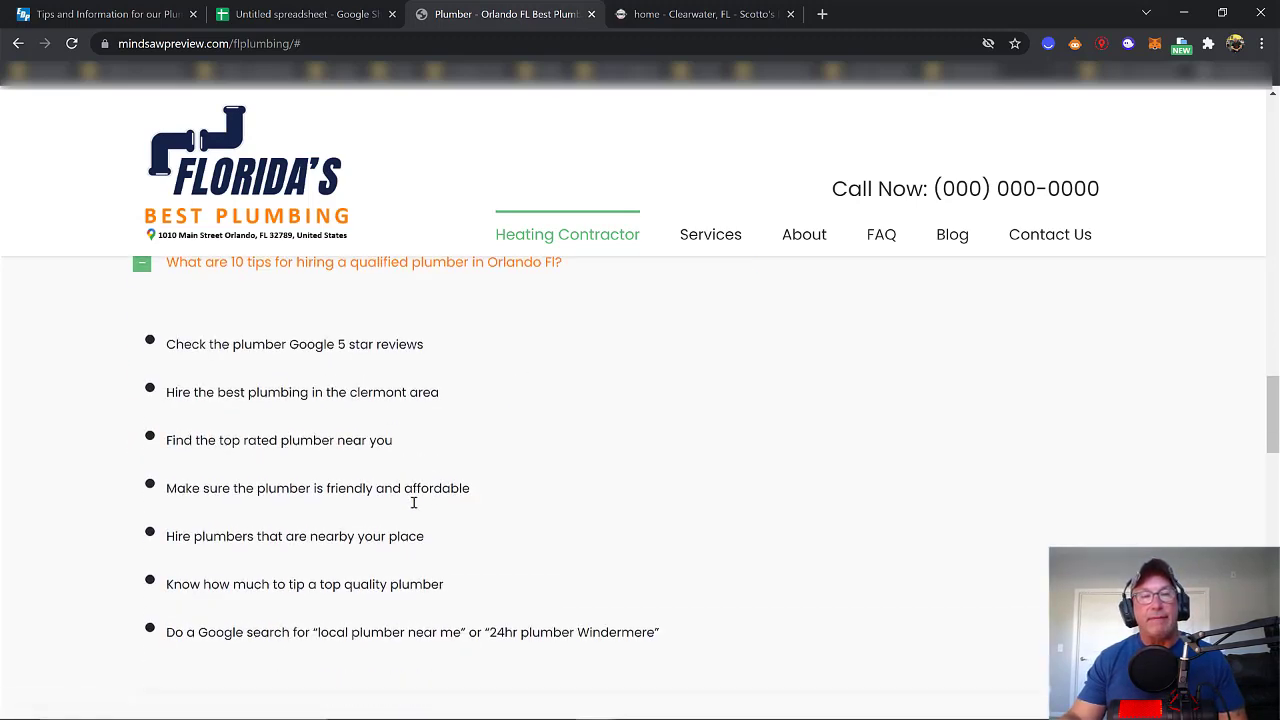
{"action": "scroll", "coordinate": [408, 503], "scroll_direction": "up", "scroll_amount": 3}
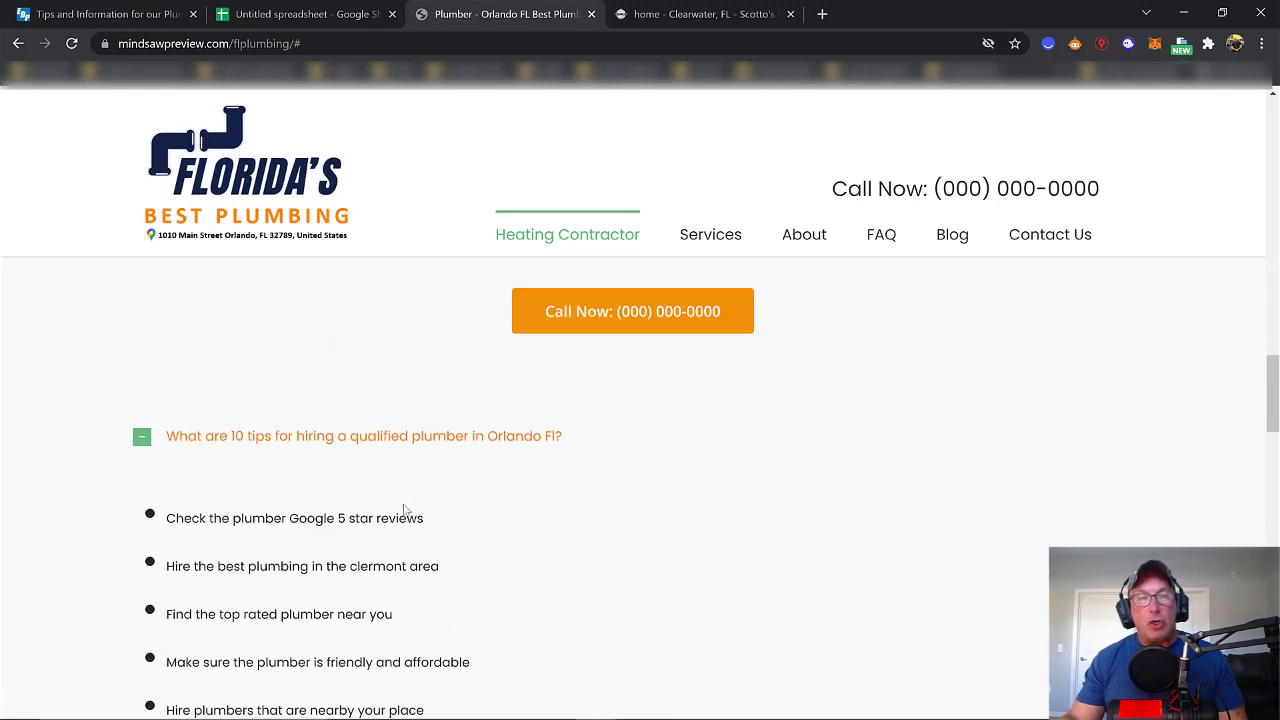
{"action": "left_click", "coordinate": [142, 438]}
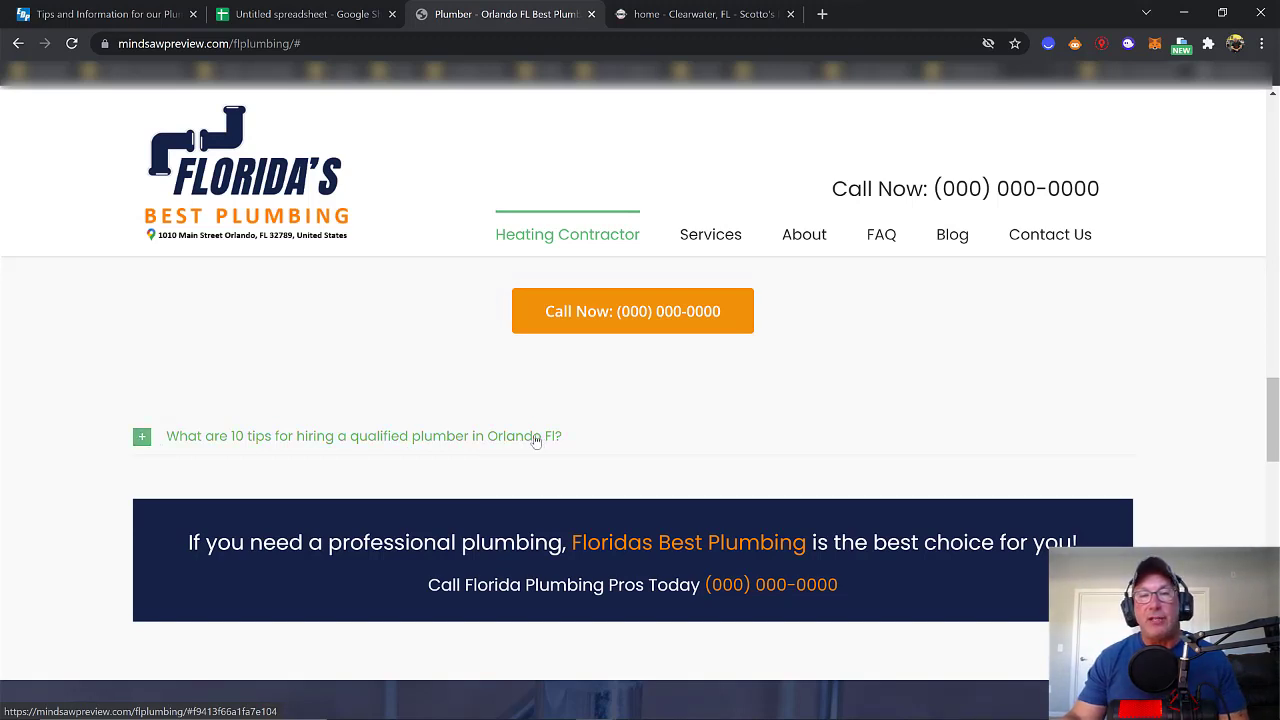
{"action": "left_click", "coordinate": [141, 438]}
{"action": "scroll", "coordinate": [330, 605], "scroll_direction": "down", "scroll_amount": 2}
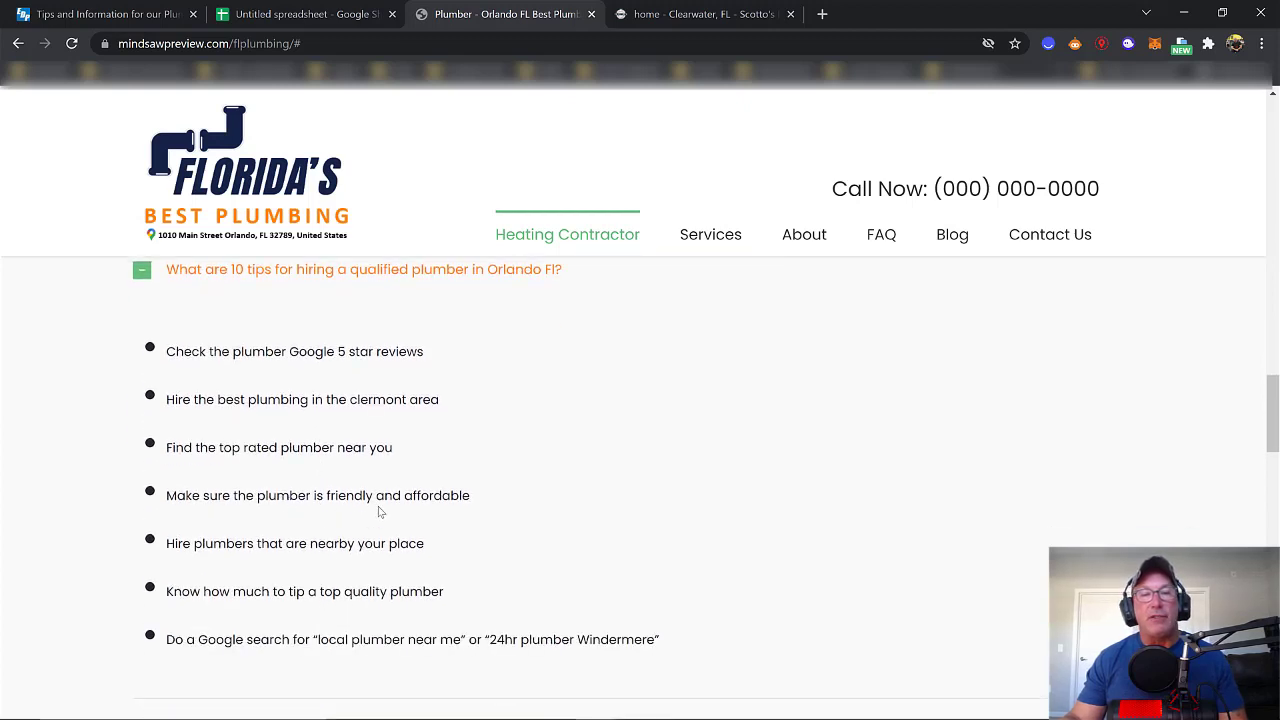
Step: Highlight keyword phrases in the FAQ tips, including "affordable", "plumber", "nearby" and "local plumber near me"
{"action": "left_click_drag", "start_coordinate": [470, 495], "coordinate": [401, 495]}
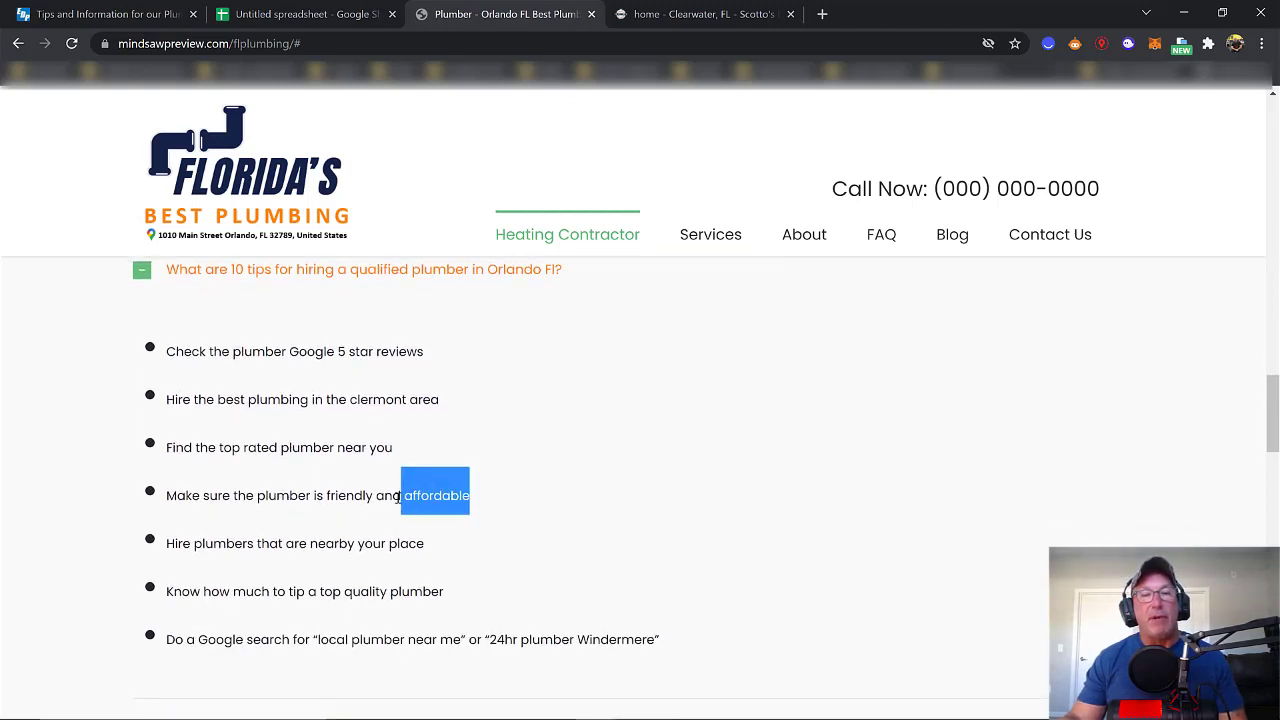
{"action": "left_click_drag", "start_coordinate": [310, 495], "coordinate": [265, 495]}
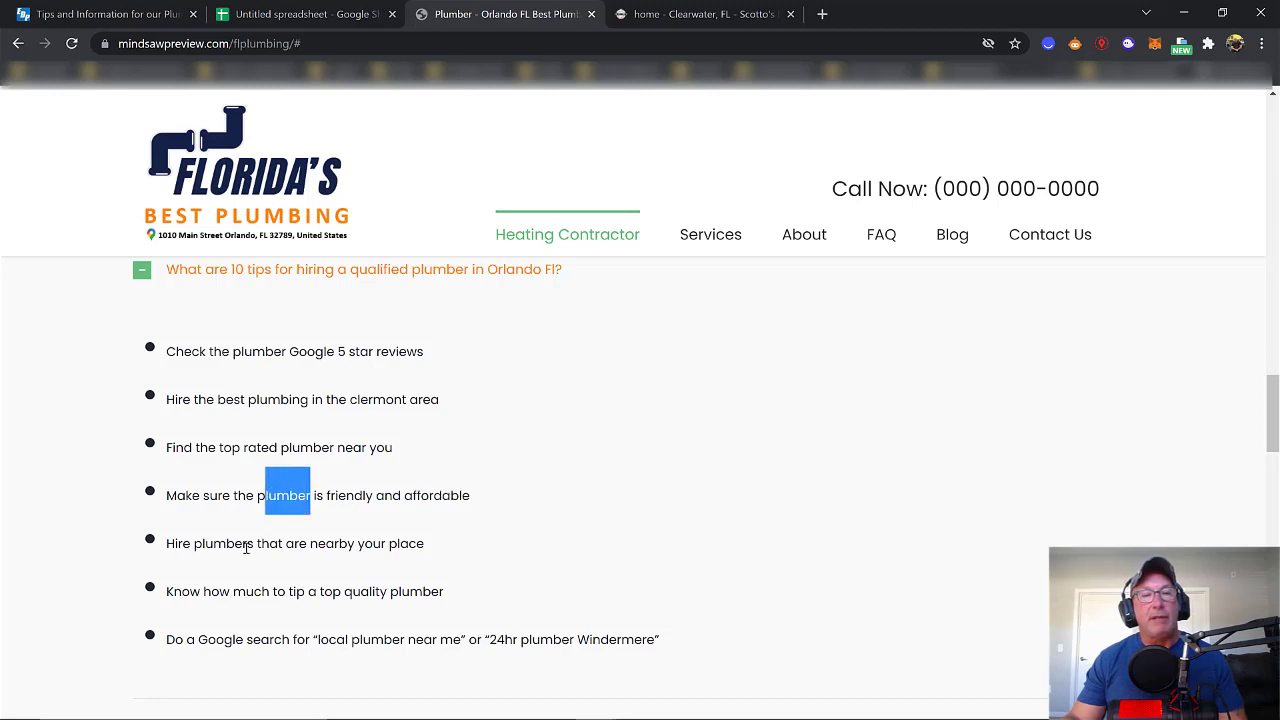
{"action": "left_click_drag", "start_coordinate": [246, 548], "coordinate": [212, 547]}
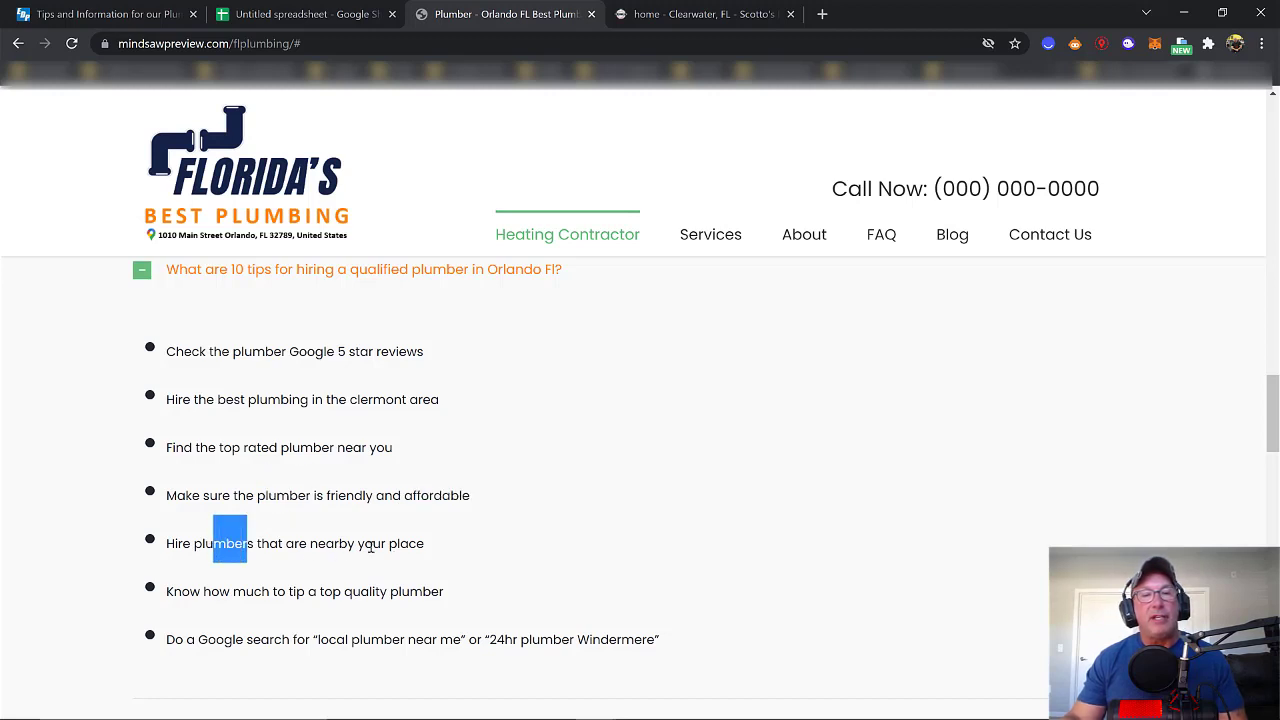
{"action": "left_click_drag", "start_coordinate": [358, 545], "coordinate": [318, 547]}
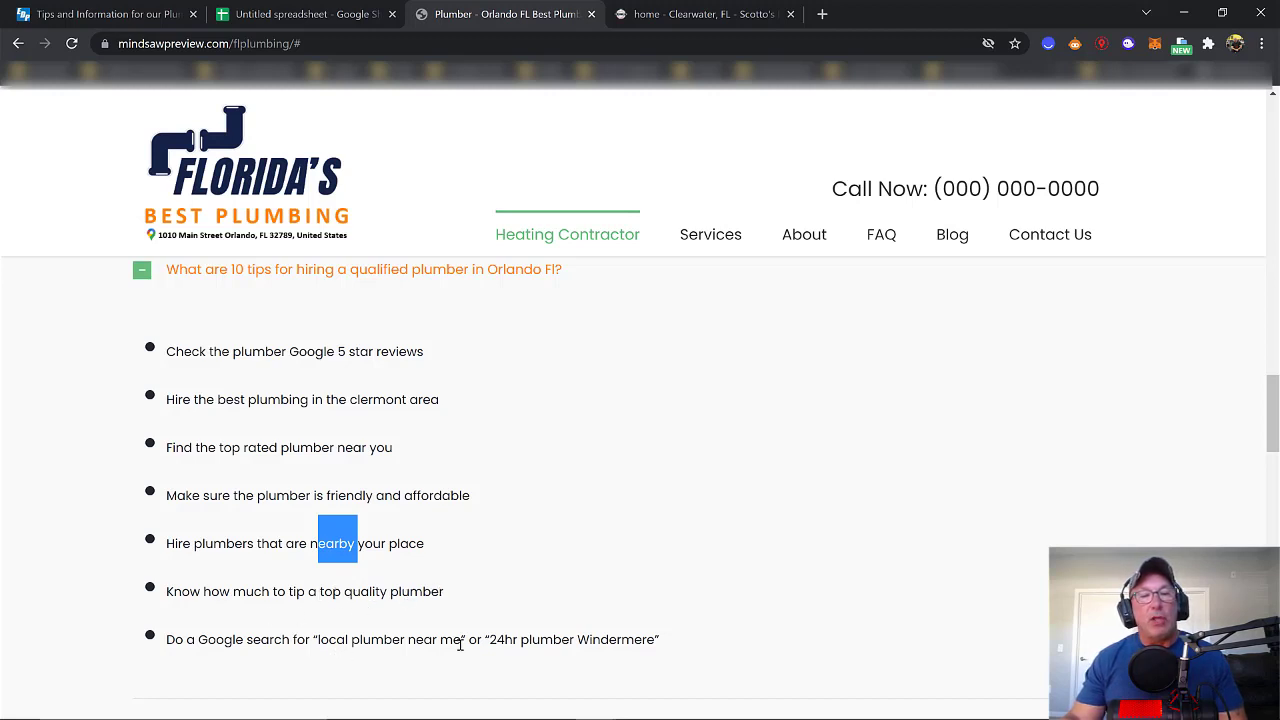
{"action": "left_click_drag", "start_coordinate": [460, 645], "coordinate": [318, 641]}
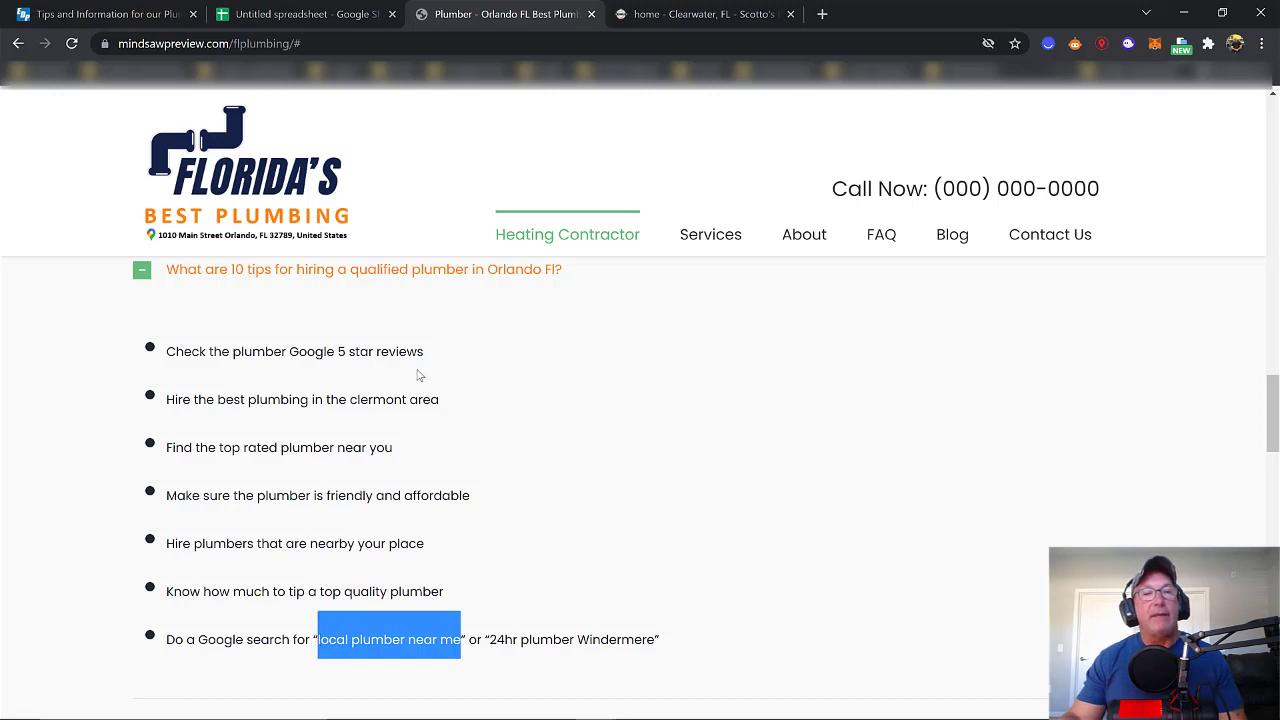
{"action": "mouse_move", "coordinate": [424, 351]}
{"action": "left_mouse_down"}
{"action": "mouse_move", "coordinate": [226, 351]}
{"action": "mouse_move", "coordinate": [408, 352]}
{"action": "left_mouse_up"}
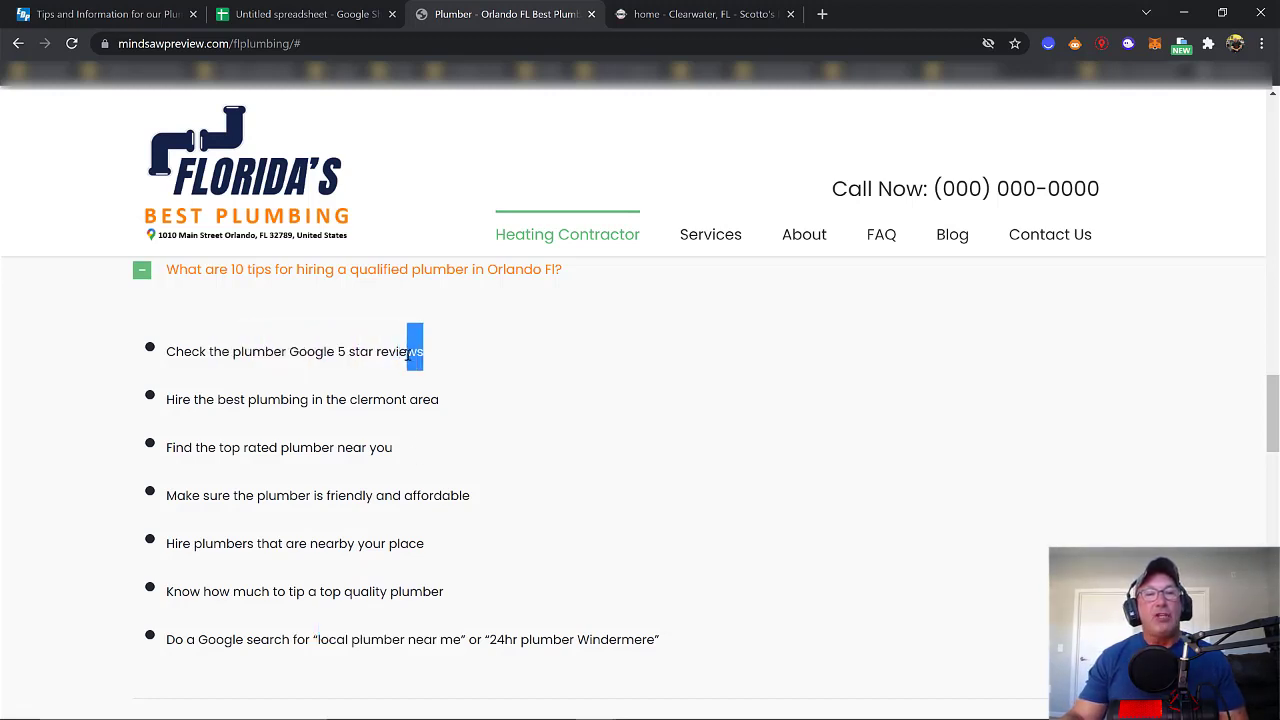
Step: Check the keyword spreadsheet again, then collapse the 10 hiring tips FAQ on the Florida's Best Plumbing page
{"action": "left_click", "coordinate": [275, 12]}
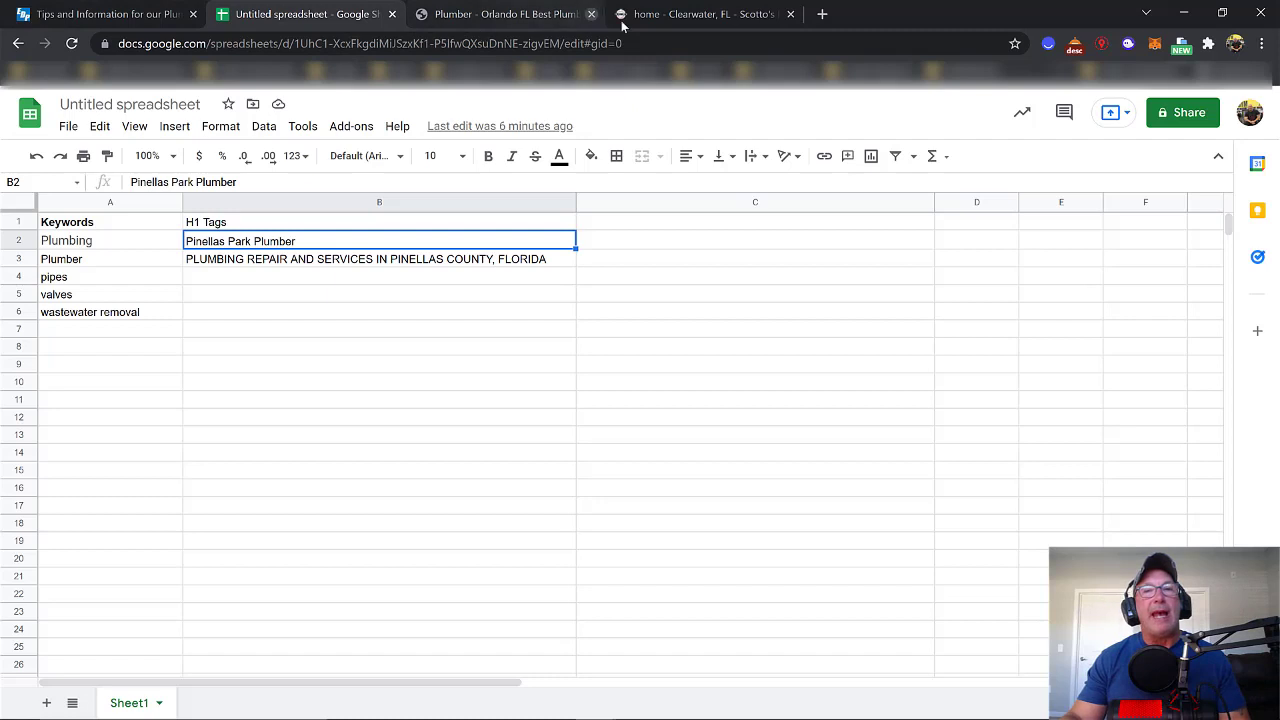
{"action": "left_click", "coordinate": [509, 14]}
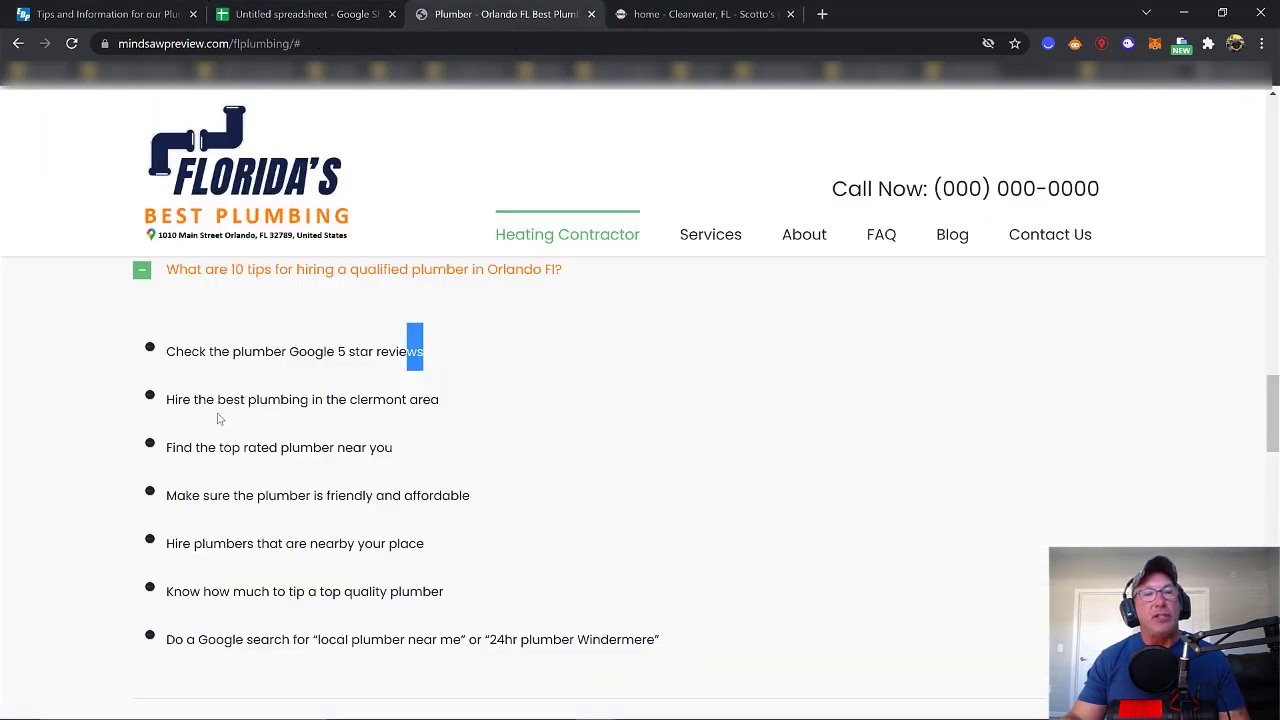
{"action": "left_click", "coordinate": [142, 272]}
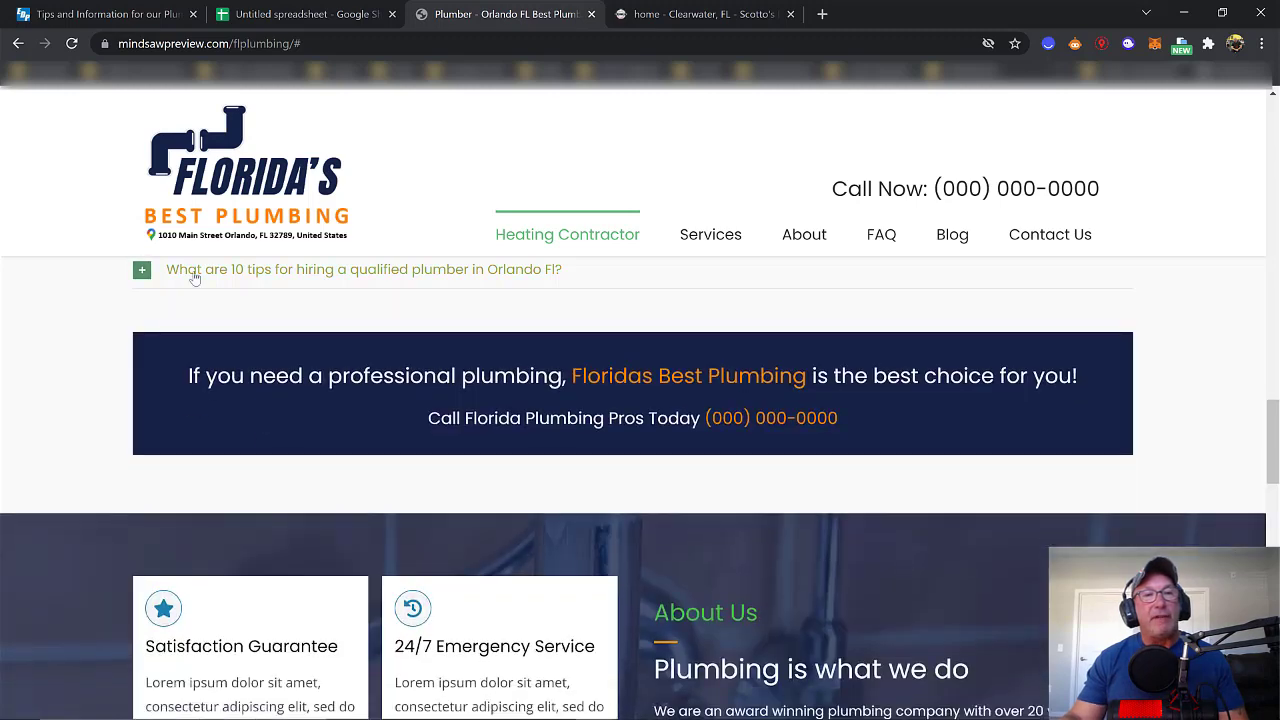
{"action": "left_click", "coordinate": [143, 272]}
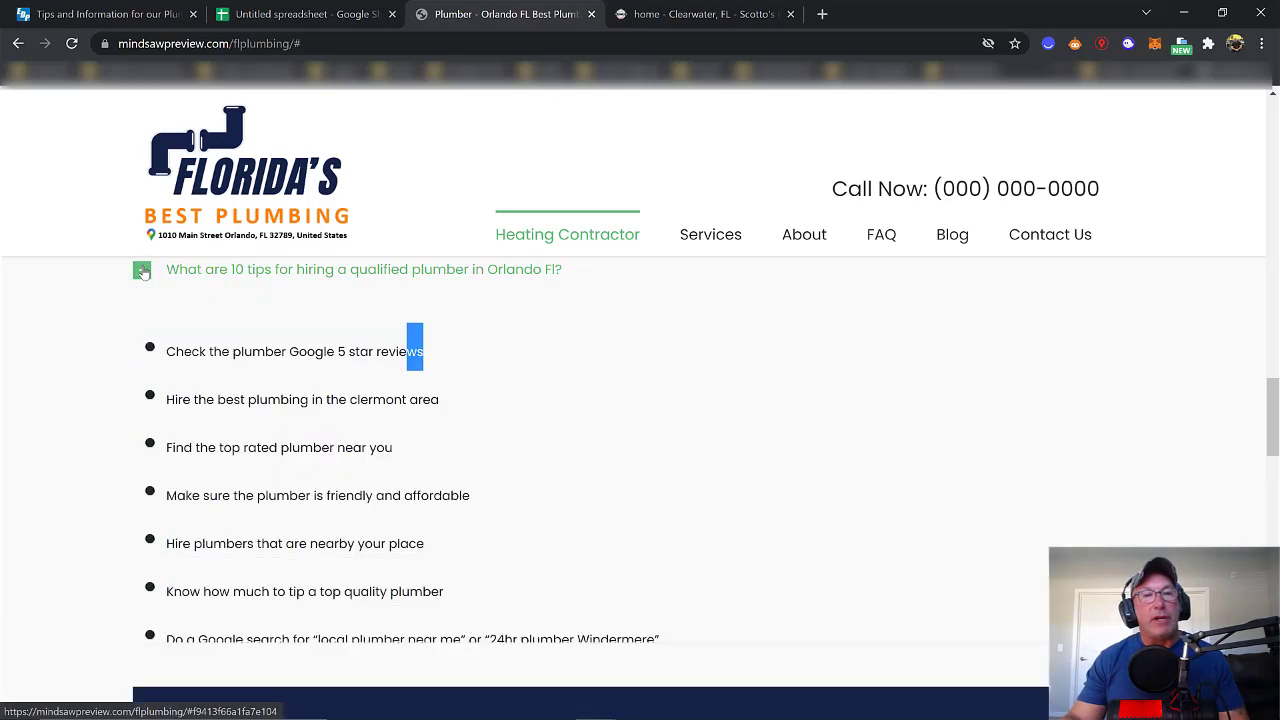
{"action": "left_click", "coordinate": [143, 272]}
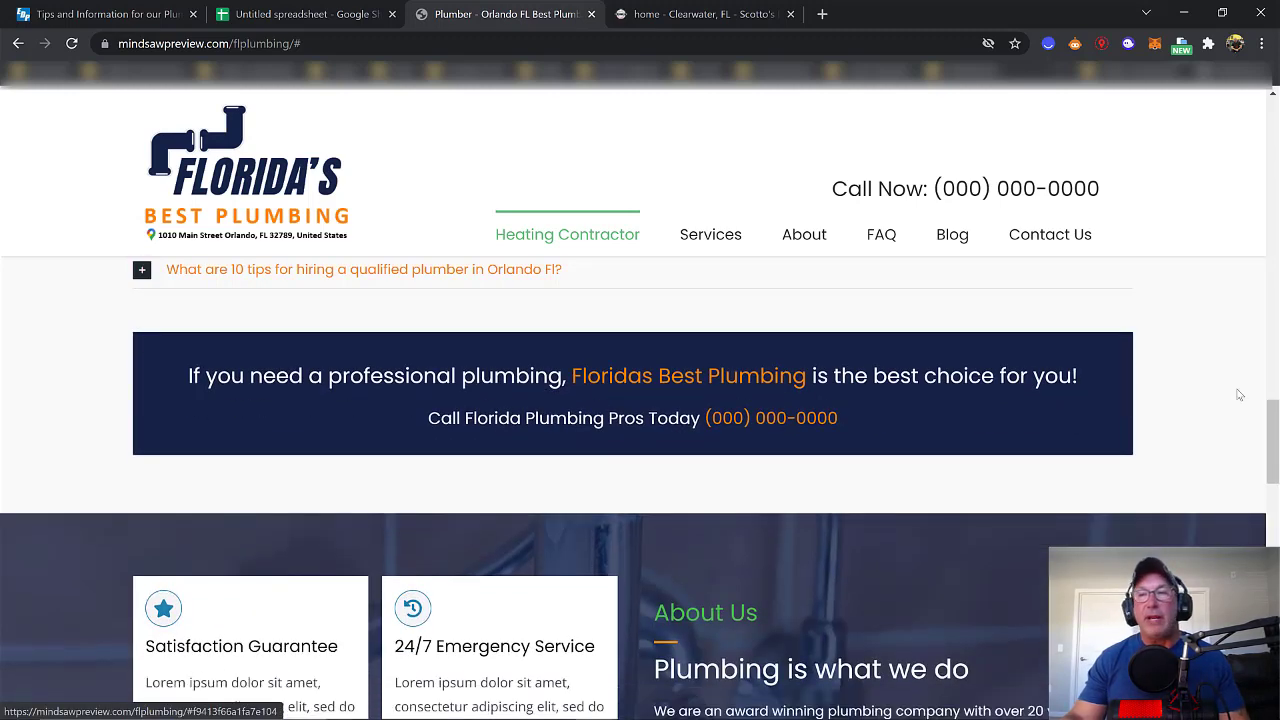
{"action": "left_click_drag", "start_coordinate": [1272, 422], "coordinate": [1276, 122]}
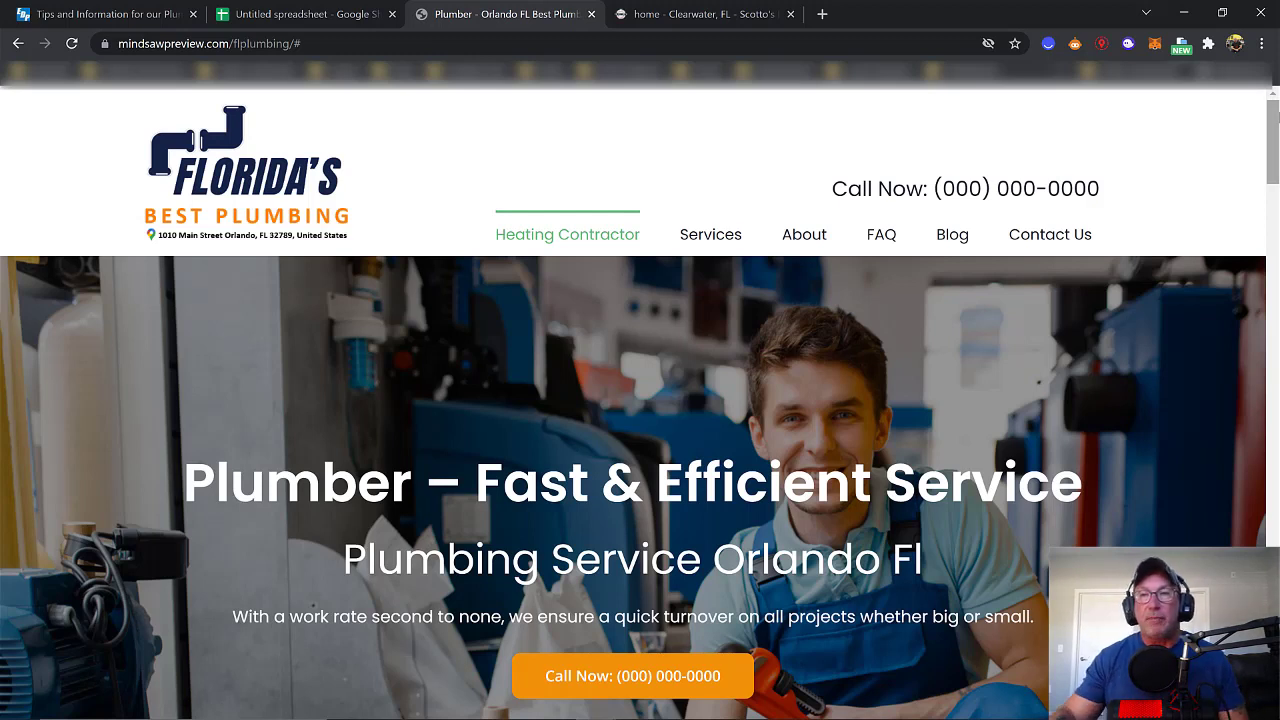
{"action": "right_click", "coordinate": [1167, 227]}
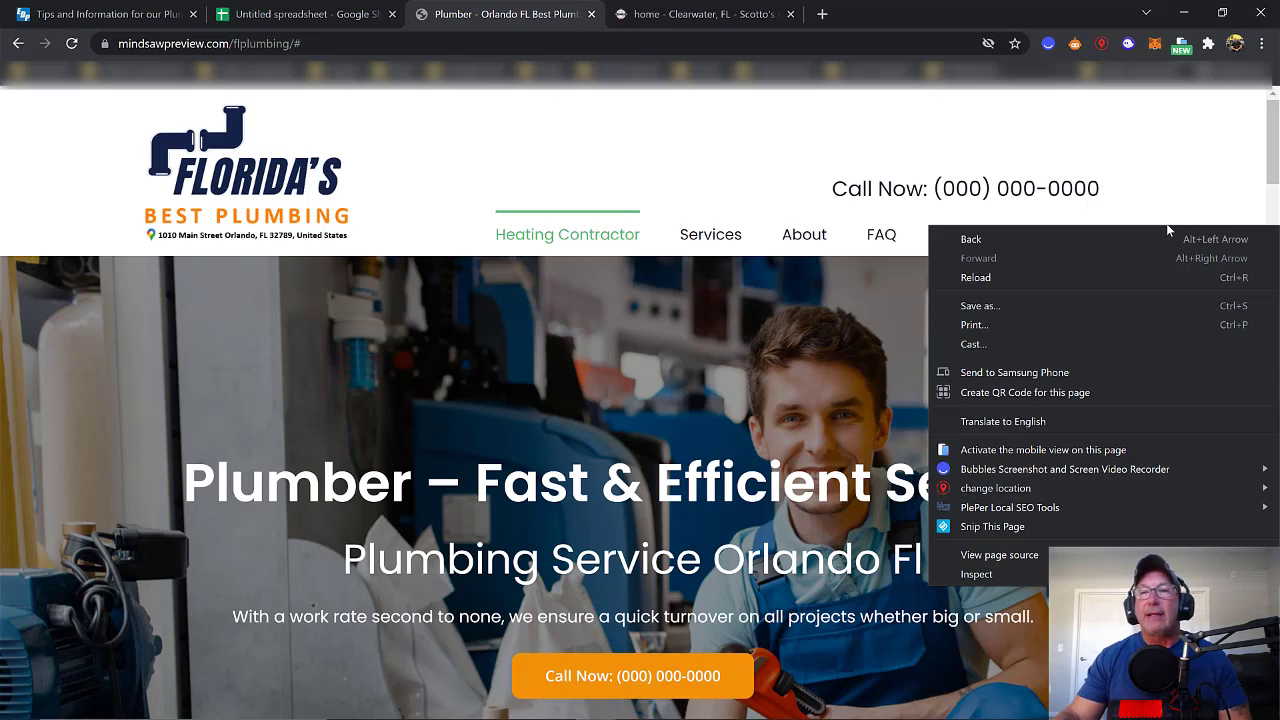
{"action": "left_click", "coordinate": [1009, 575]}
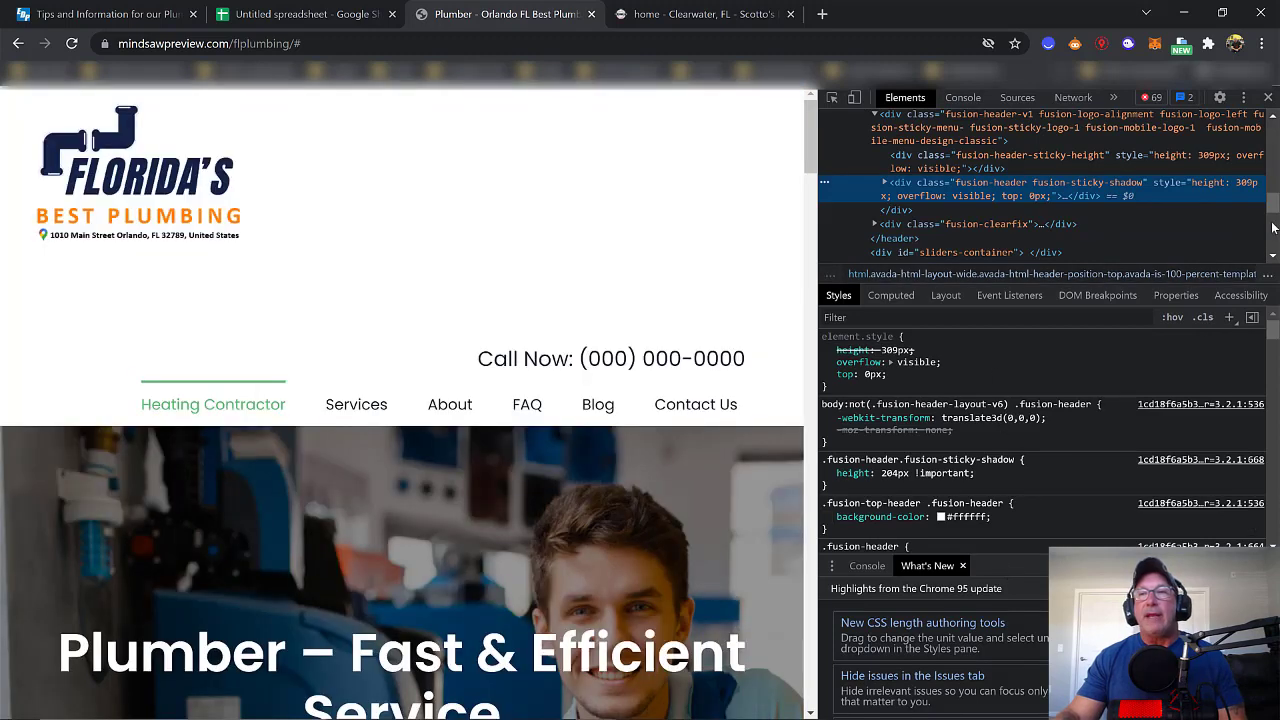
{"action": "left_click", "coordinate": [1268, 99]}
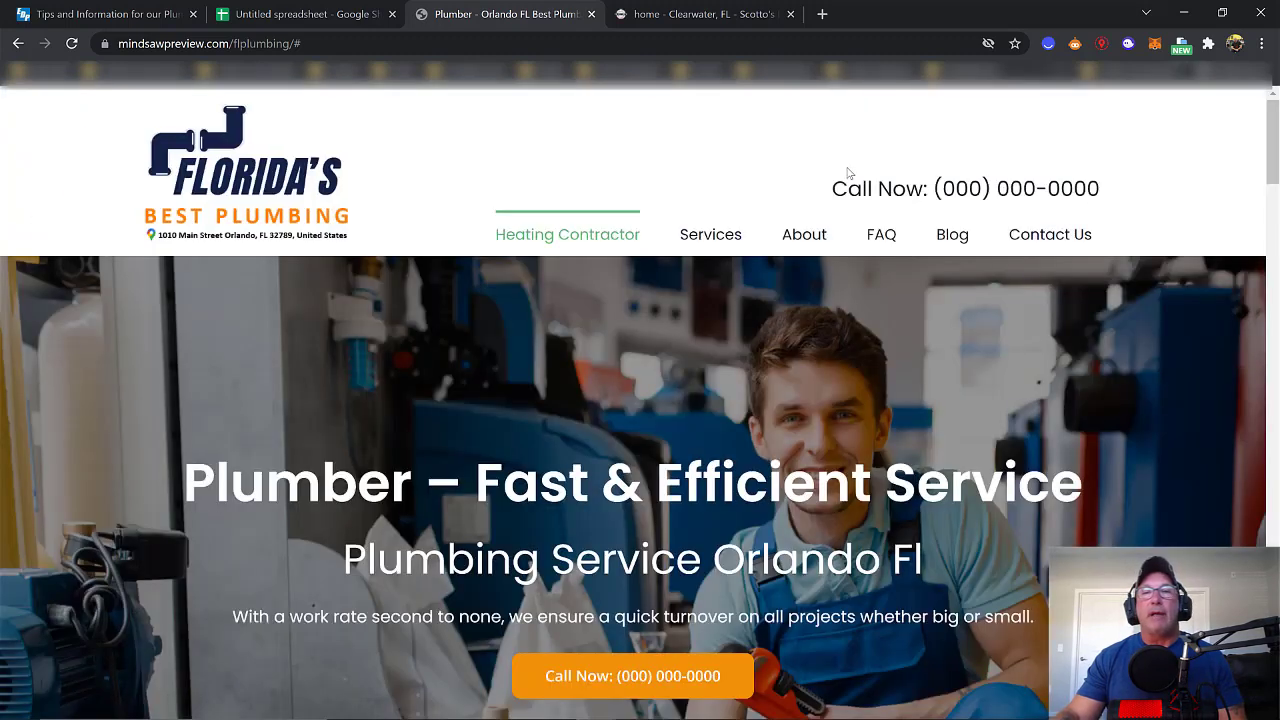
Step: Open the source code of the Florida's Best Plumbing page and highlight "Looking for the best" in its og:description tag
{"action": "right_click", "coordinate": [841, 124]}
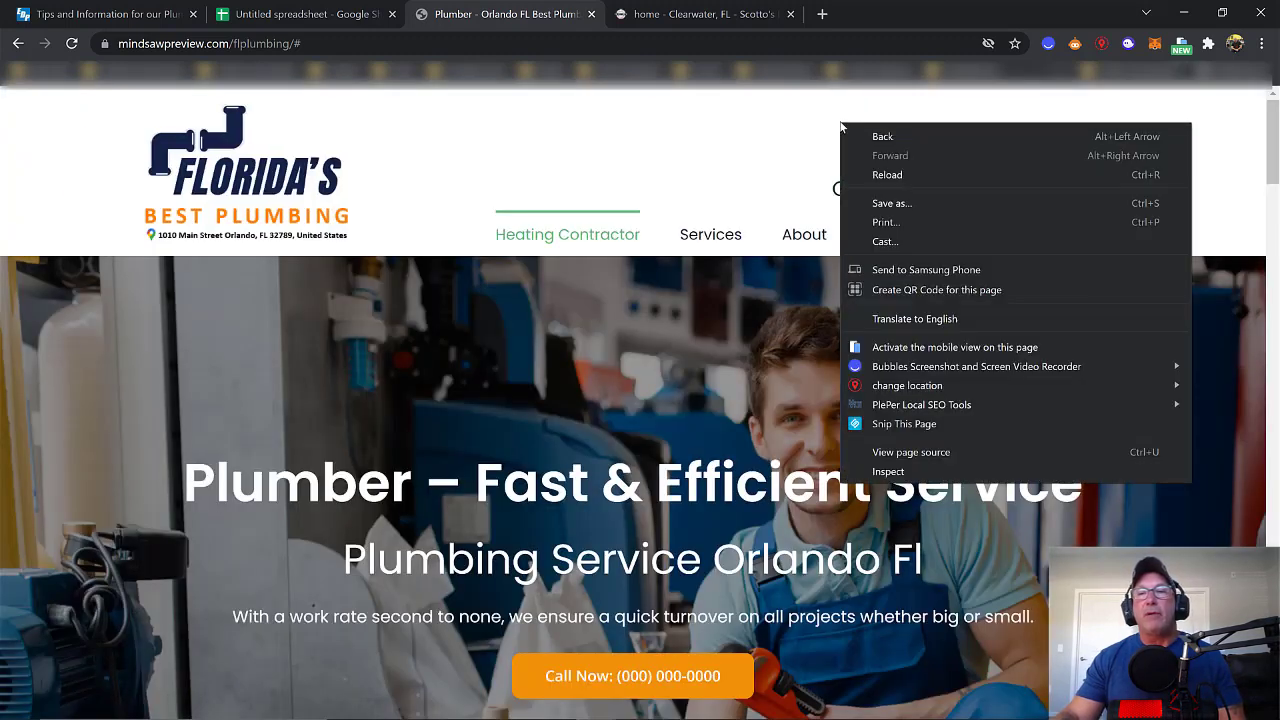
{"action": "left_click", "coordinate": [900, 455]}
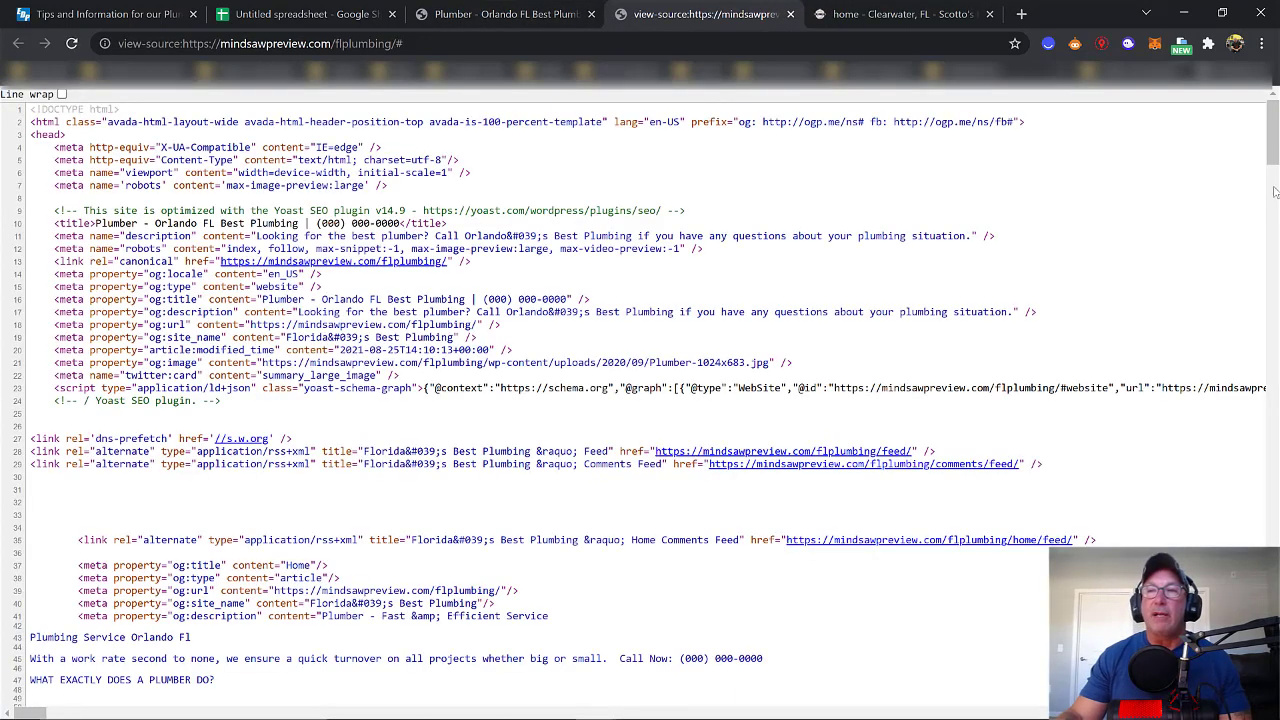
{"action": "left_click_drag", "start_coordinate": [1274, 158], "coordinate": [1245, 135]}
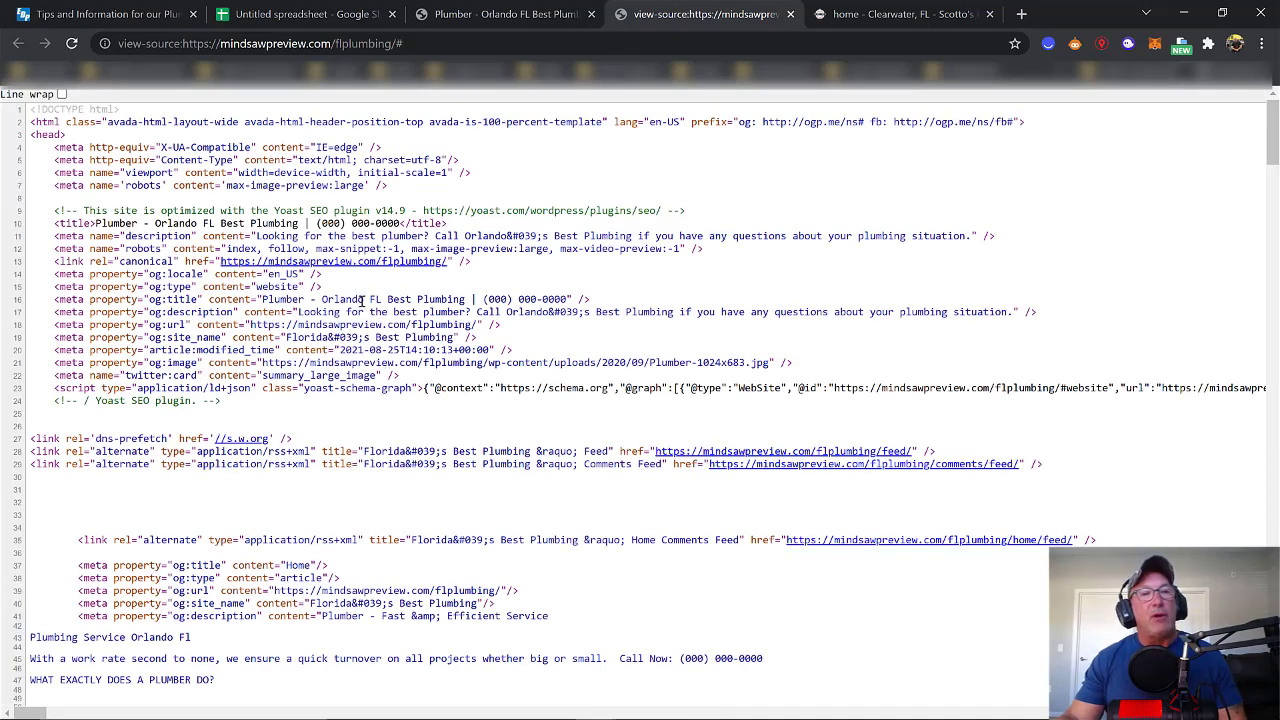
{"action": "left_click_drag", "start_coordinate": [359, 299], "coordinate": [405, 314]}
{"action": "scroll", "coordinate": [548, 445], "scroll_direction": "down", "scroll_amount": 3}
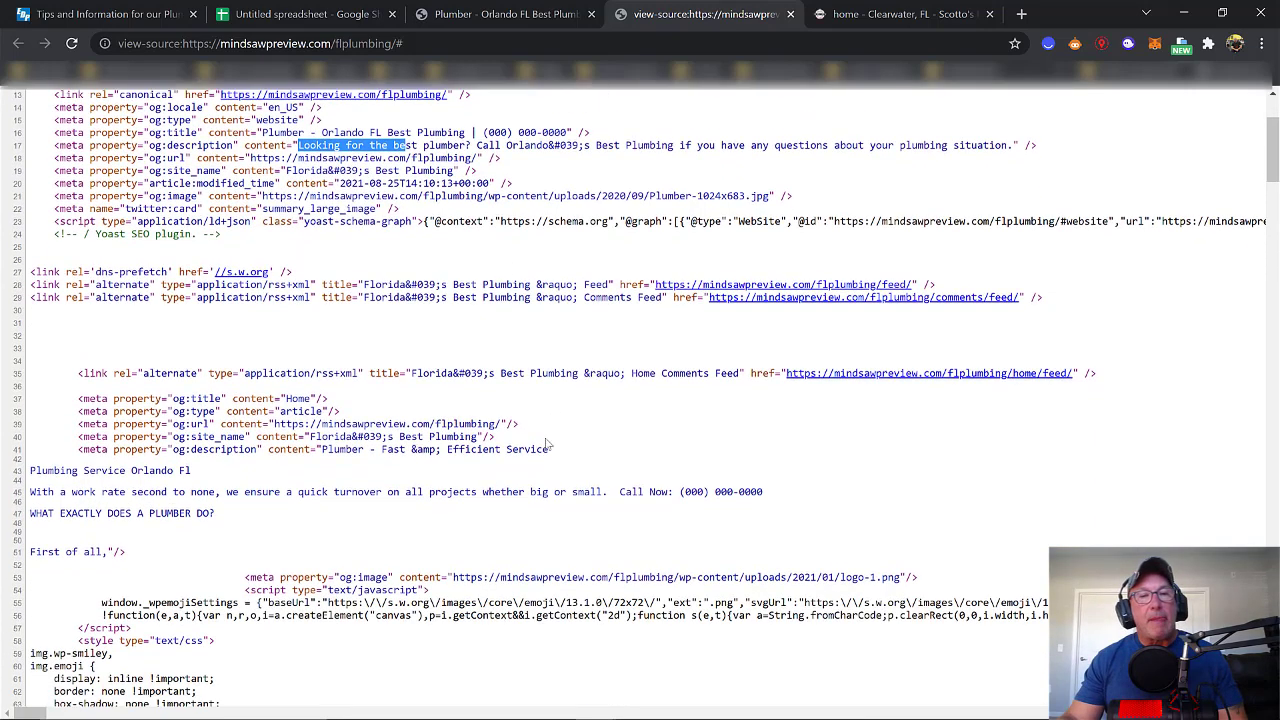
Step: Examine the page source from the meta tags through the styles, scripts and header markup, then return to its beginning
{"action": "scroll", "coordinate": [548, 445], "scroll_direction": "down", "scroll_amount": 2}
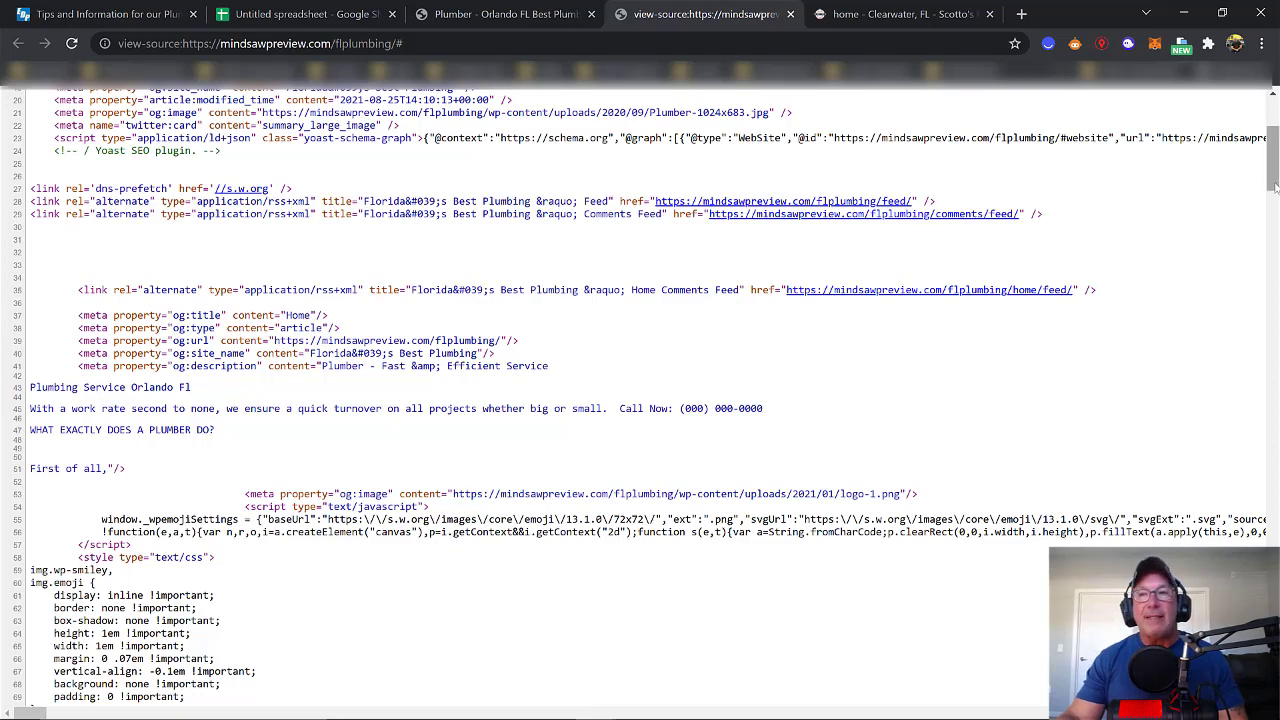
{"action": "left_click_drag", "start_coordinate": [1273, 185], "coordinate": [1264, 222]}
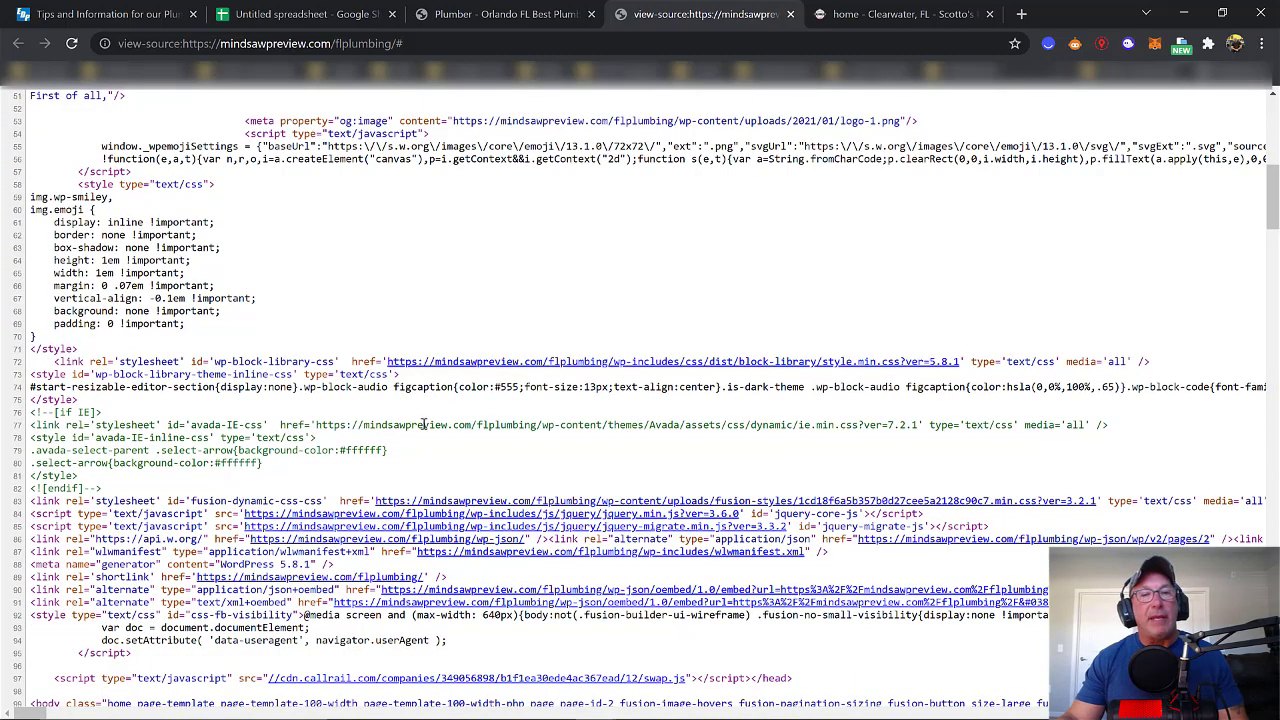
{"action": "scroll", "coordinate": [432, 568], "scroll_direction": "down", "scroll_amount": 5}
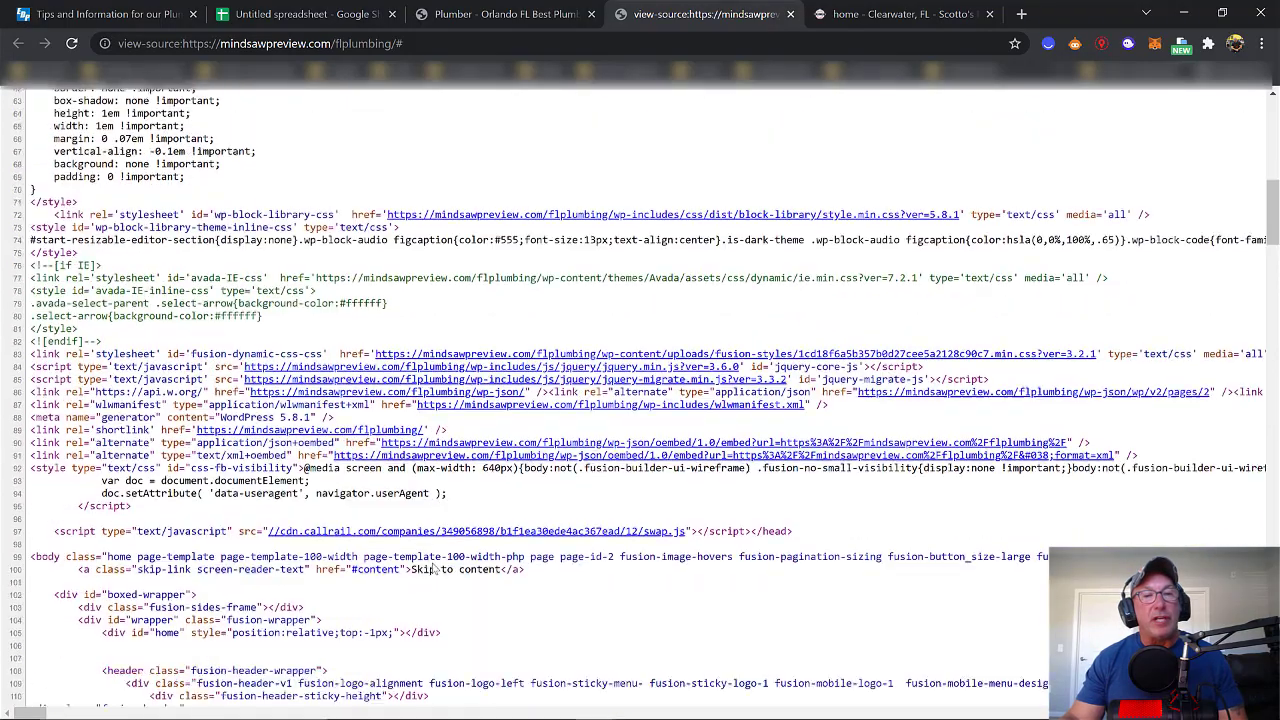
{"action": "scroll", "coordinate": [432, 570], "scroll_direction": "up", "scroll_amount": 8}
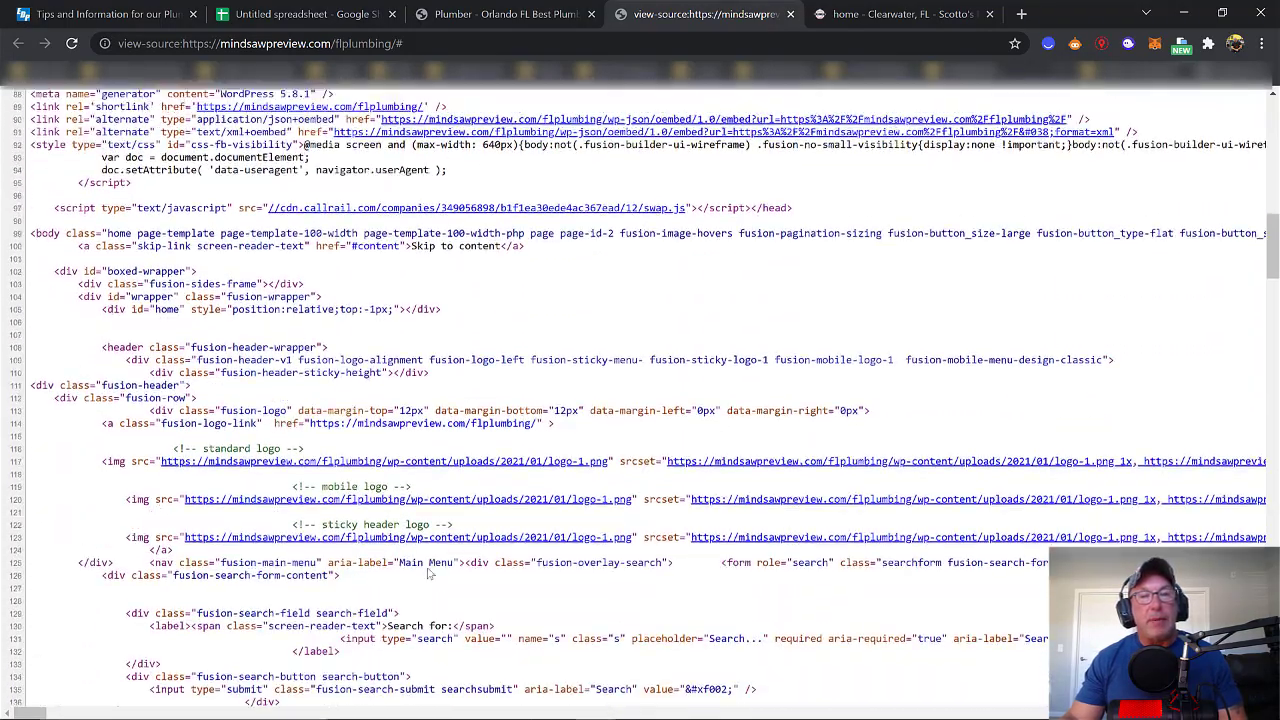
{"action": "scroll", "coordinate": [436, 565], "scroll_direction": "up", "scroll_amount": 5}
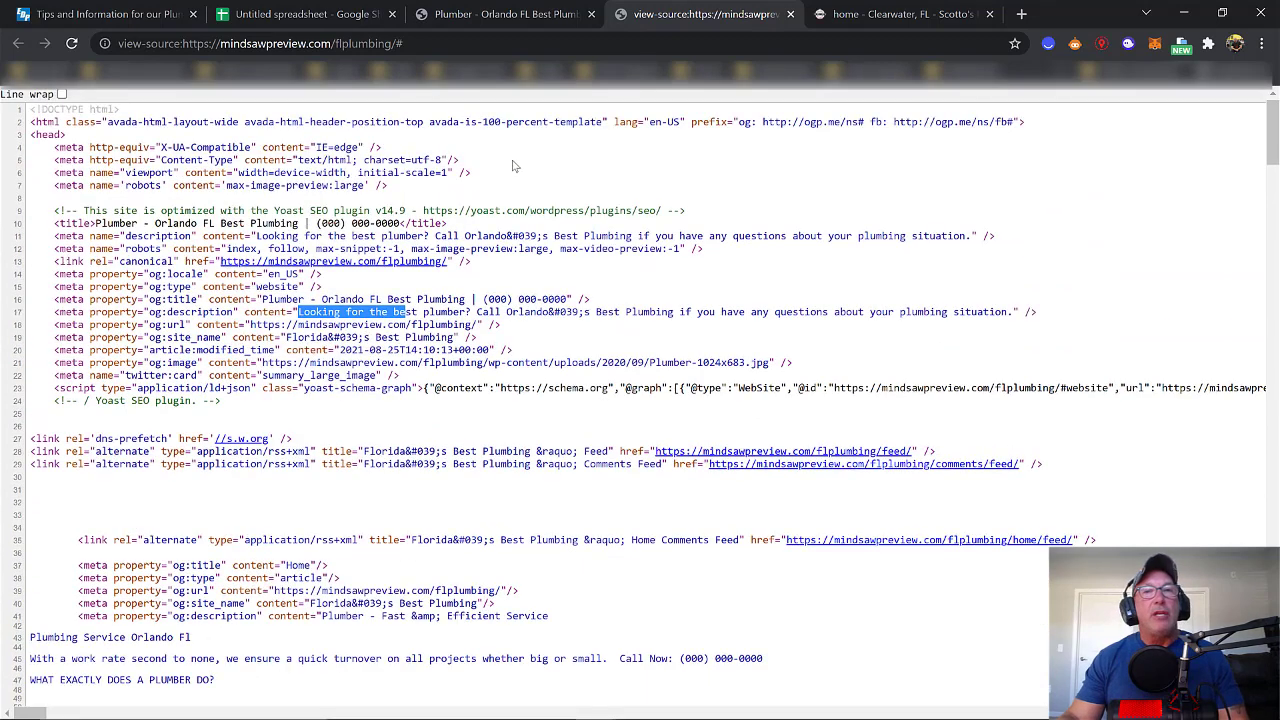
Step: Go back to the rendered Florida's Best Plumbing page and look it over down to the Orlando plumbing services section
{"action": "left_click", "coordinate": [512, 18]}
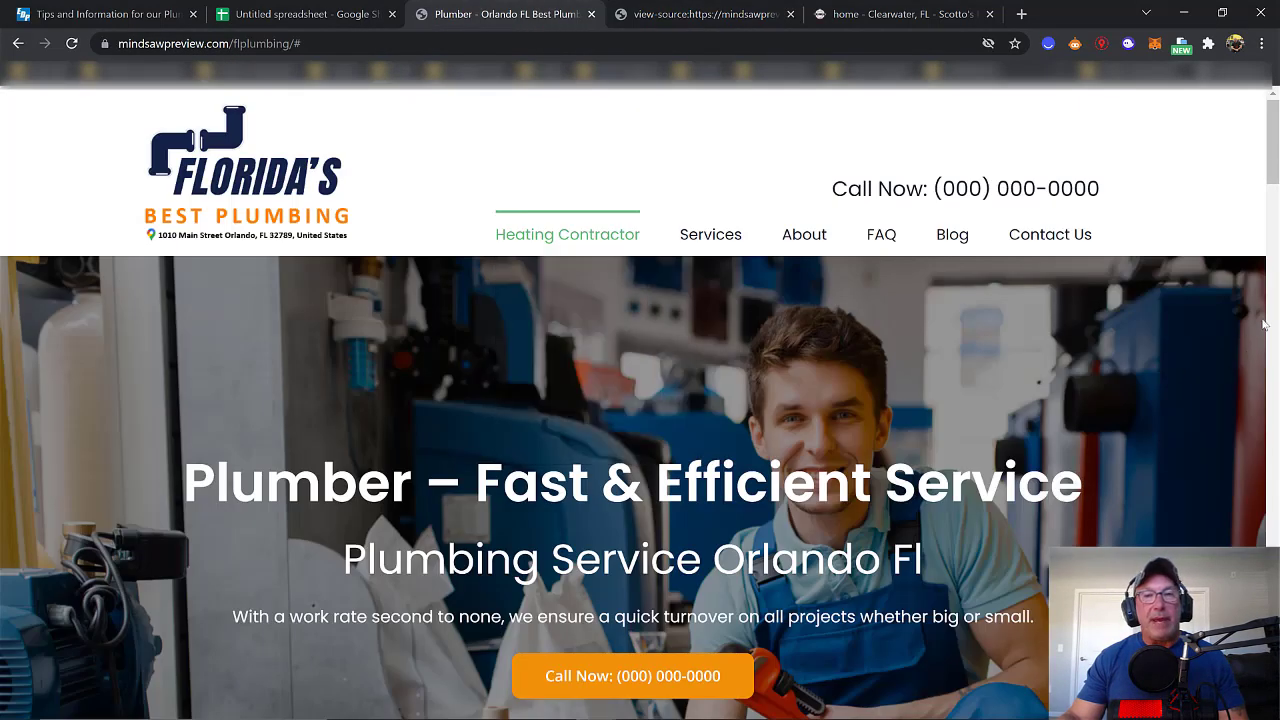
{"action": "scroll", "coordinate": [1268, 190], "scroll_direction": "up", "scroll_amount": 1}
{"action": "scroll", "coordinate": [1268, 190], "scroll_direction": "down", "scroll_amount": 12}
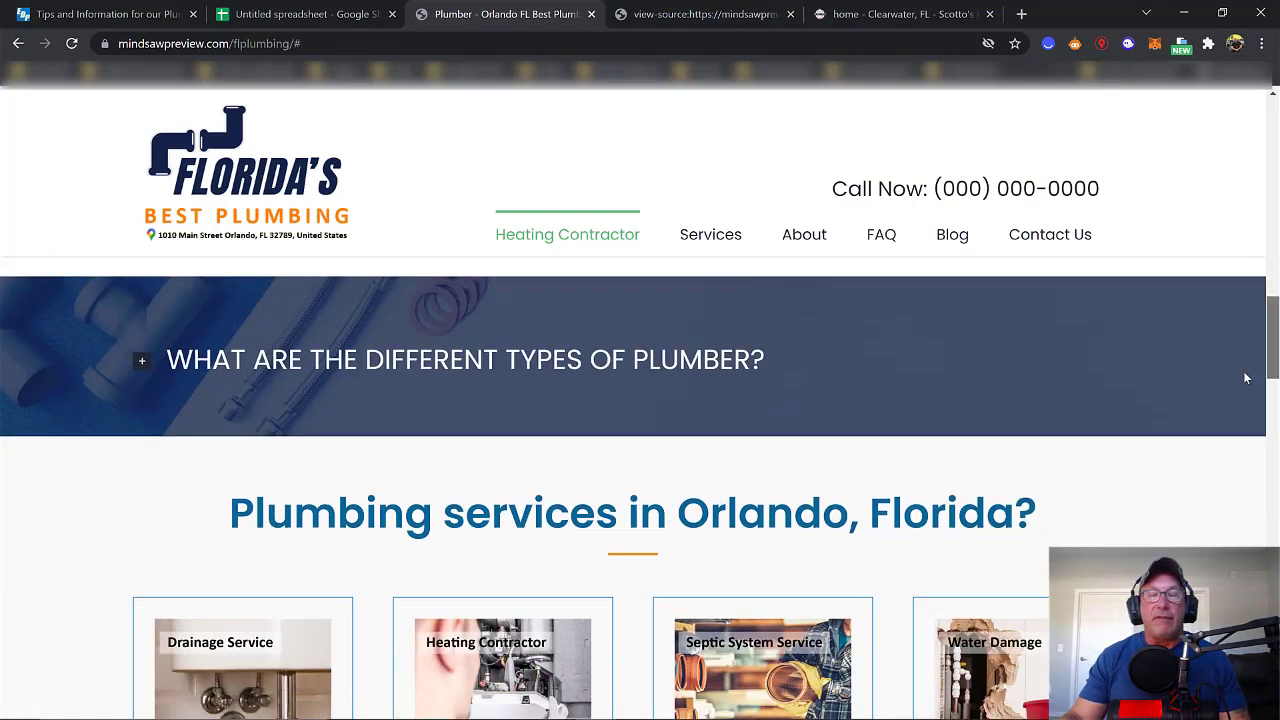
{"action": "left_click_drag", "start_coordinate": [1271, 363], "coordinate": [1270, 100]}
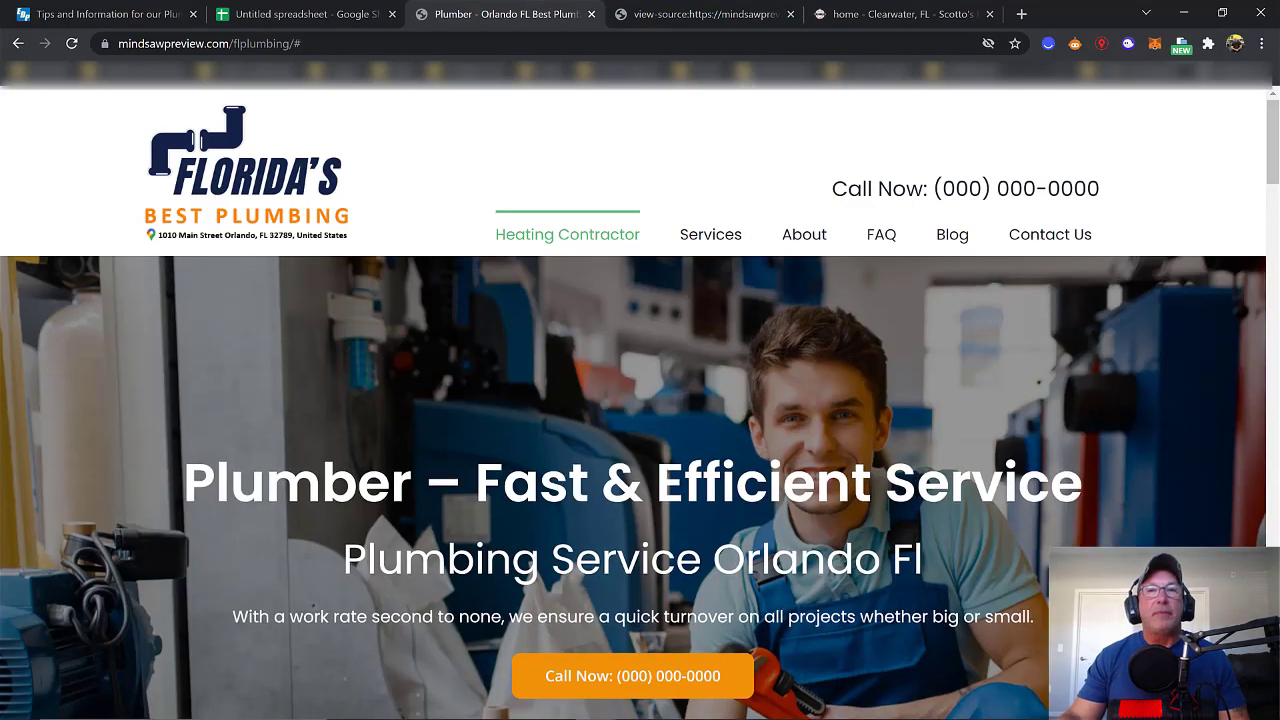
Step: Return to the page source and examine its meta tags, stylesheets and script links
{"action": "left_click", "coordinate": [724, 18]}
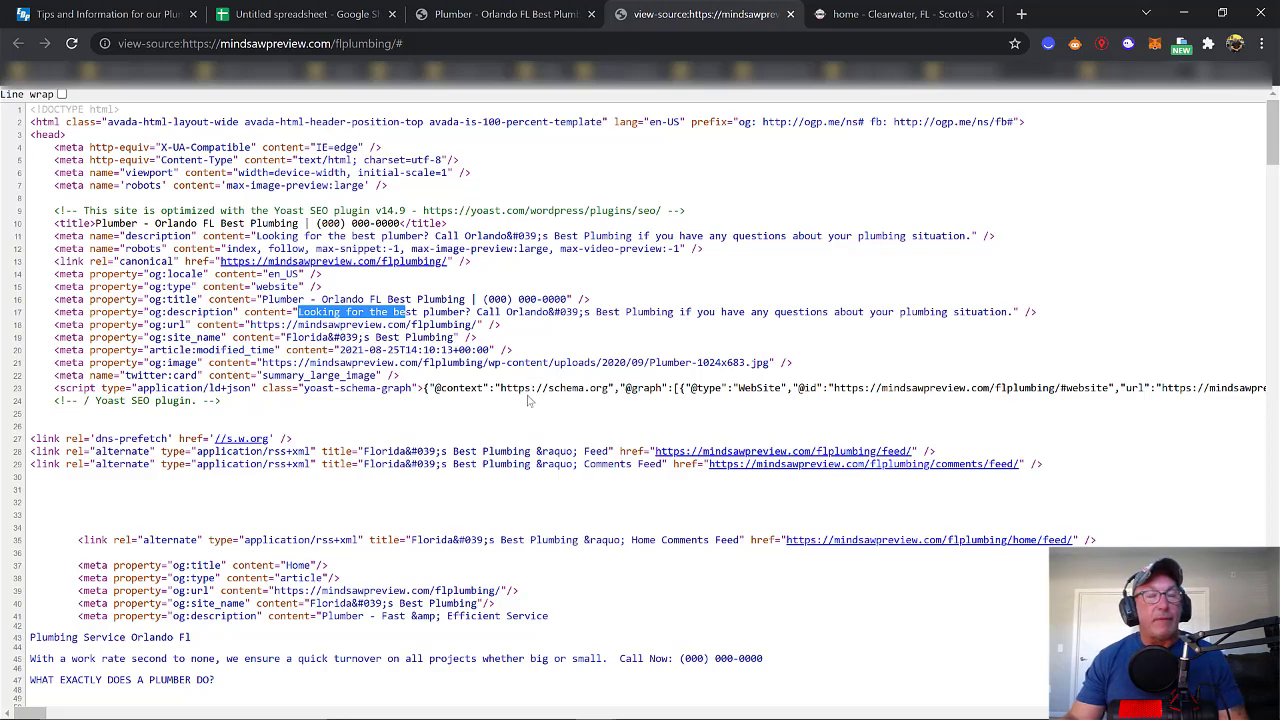
{"action": "scroll", "coordinate": [530, 400], "scroll_direction": "down", "scroll_amount": 4}
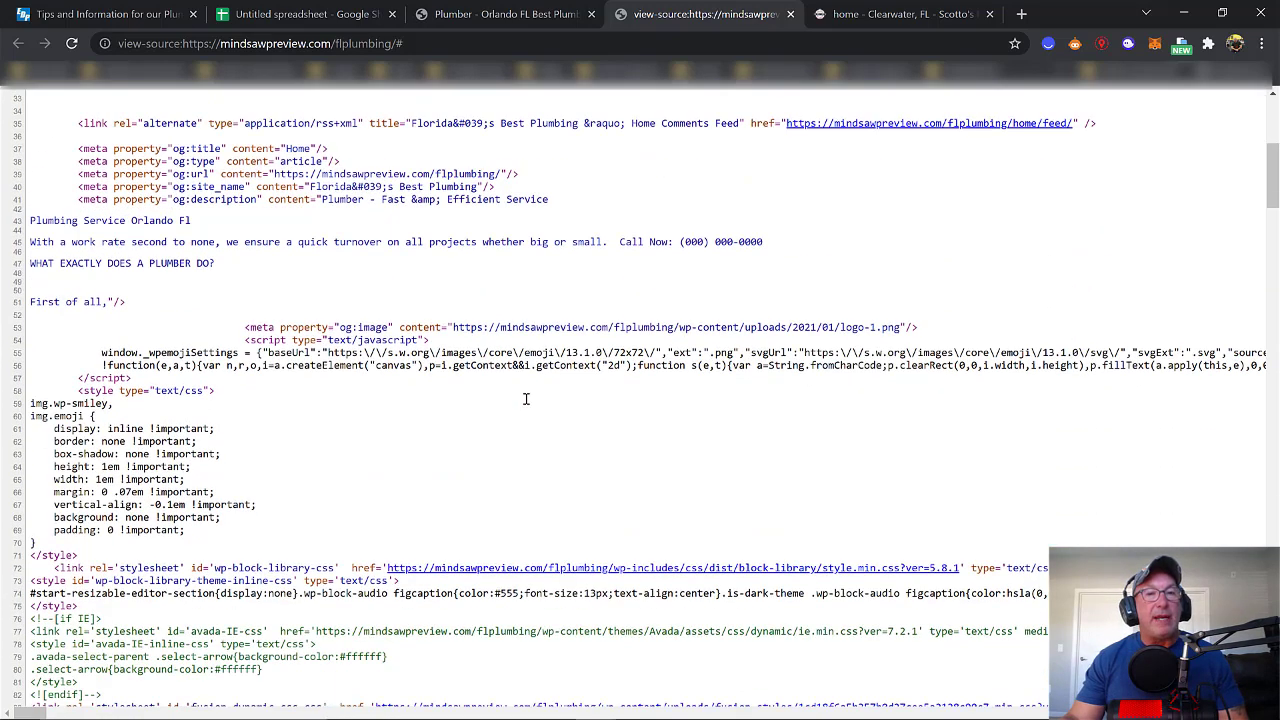
{"action": "scroll", "coordinate": [525, 399], "scroll_direction": "down", "scroll_amount": 3}
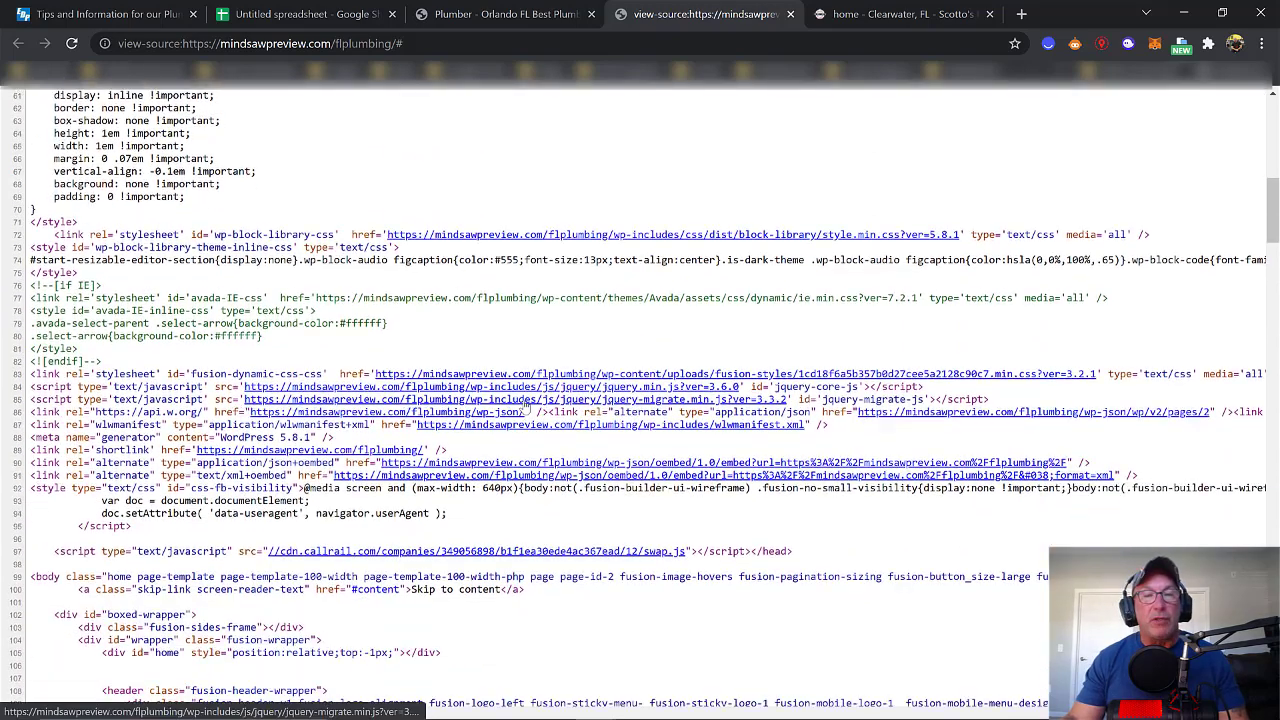
{"action": "scroll", "coordinate": [527, 405], "scroll_direction": "up", "scroll_amount": 4}
Step: Switch to the keyword spreadsheet and highlight the keywords from Plumbing to wastewater removal in cells A2:A6
{"action": "left_click", "coordinate": [505, 14]}
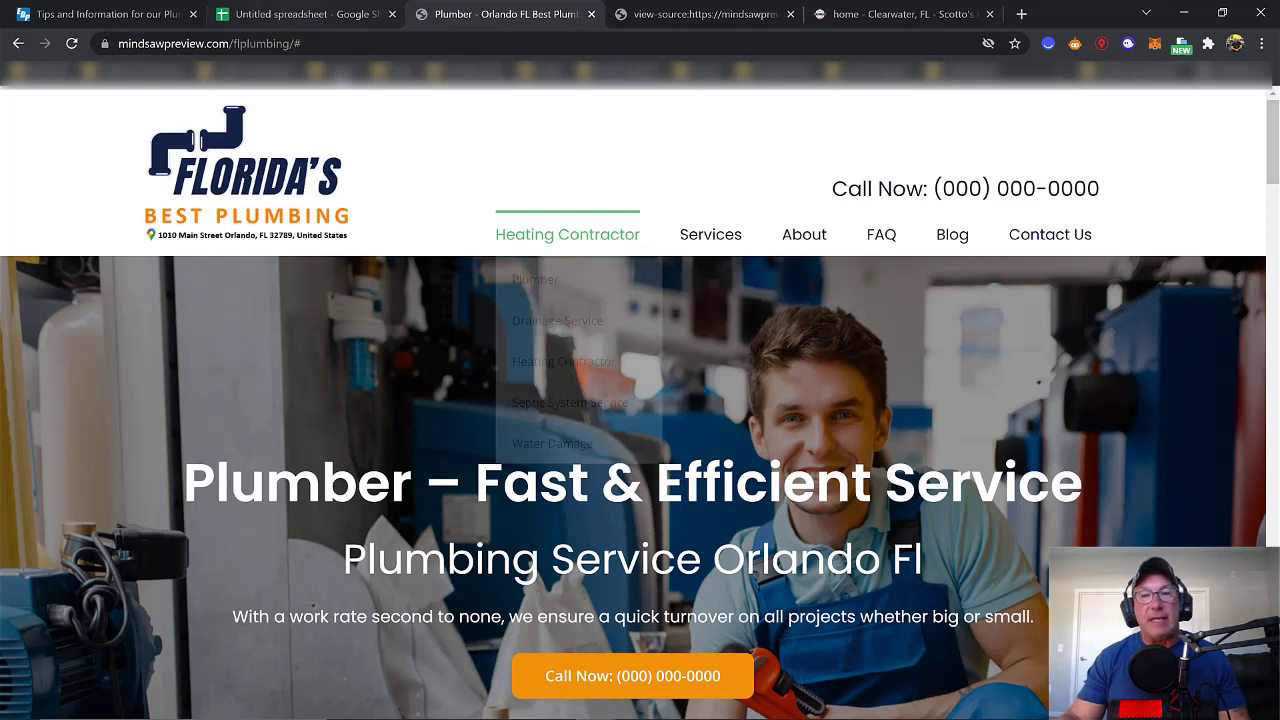
{"action": "left_click", "coordinate": [283, 18]}
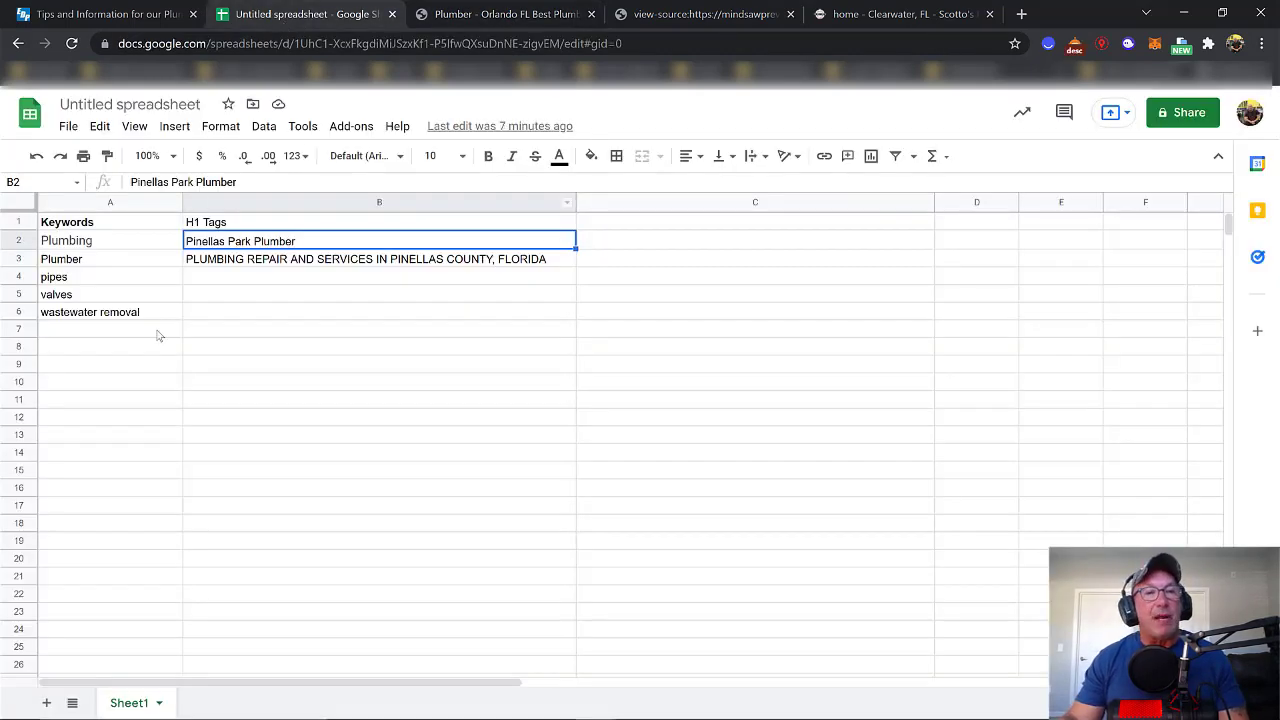
{"action": "left_click_drag", "start_coordinate": [140, 317], "coordinate": [50, 248]}
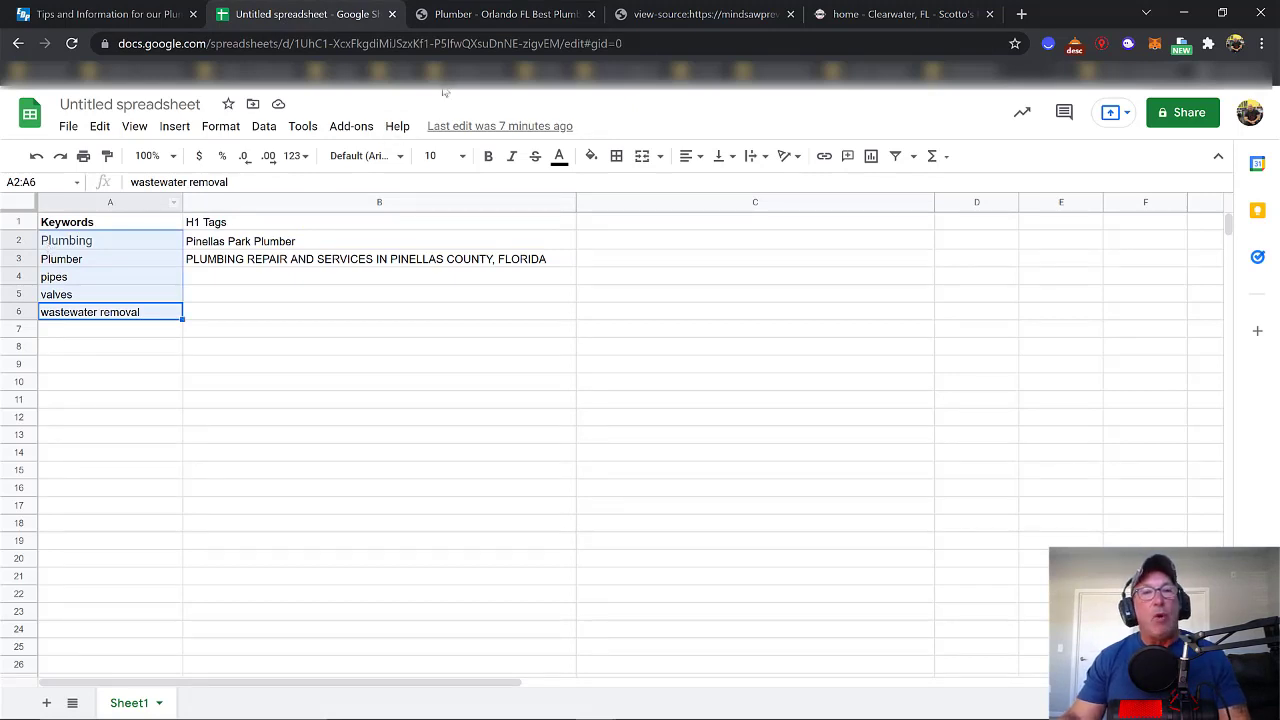
Step: View the service cards on the Florida's Best Plumbing page, such as Drainage Service and Heating Contractor, and recheck the keyword spreadsheet
{"action": "left_click", "coordinate": [457, 20]}
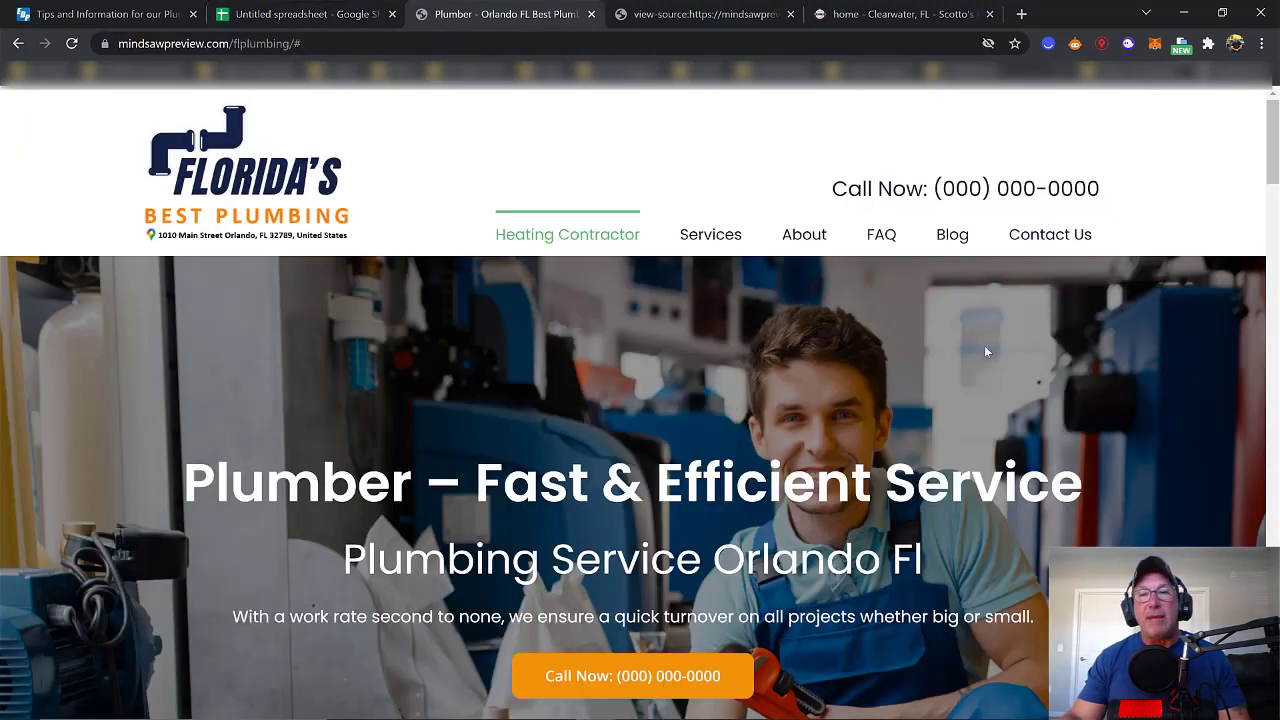
{"action": "left_click_drag", "start_coordinate": [1270, 170], "coordinate": [1272, 410]}
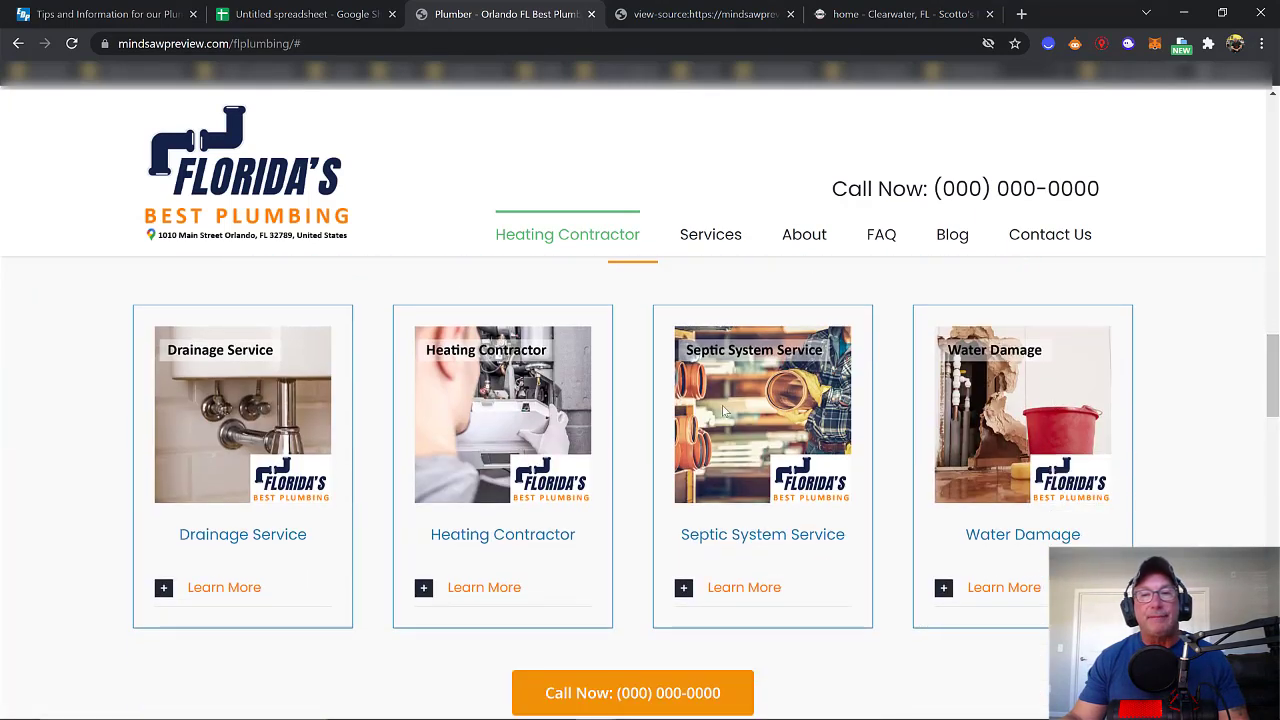
{"action": "left_click", "coordinate": [290, 14]}
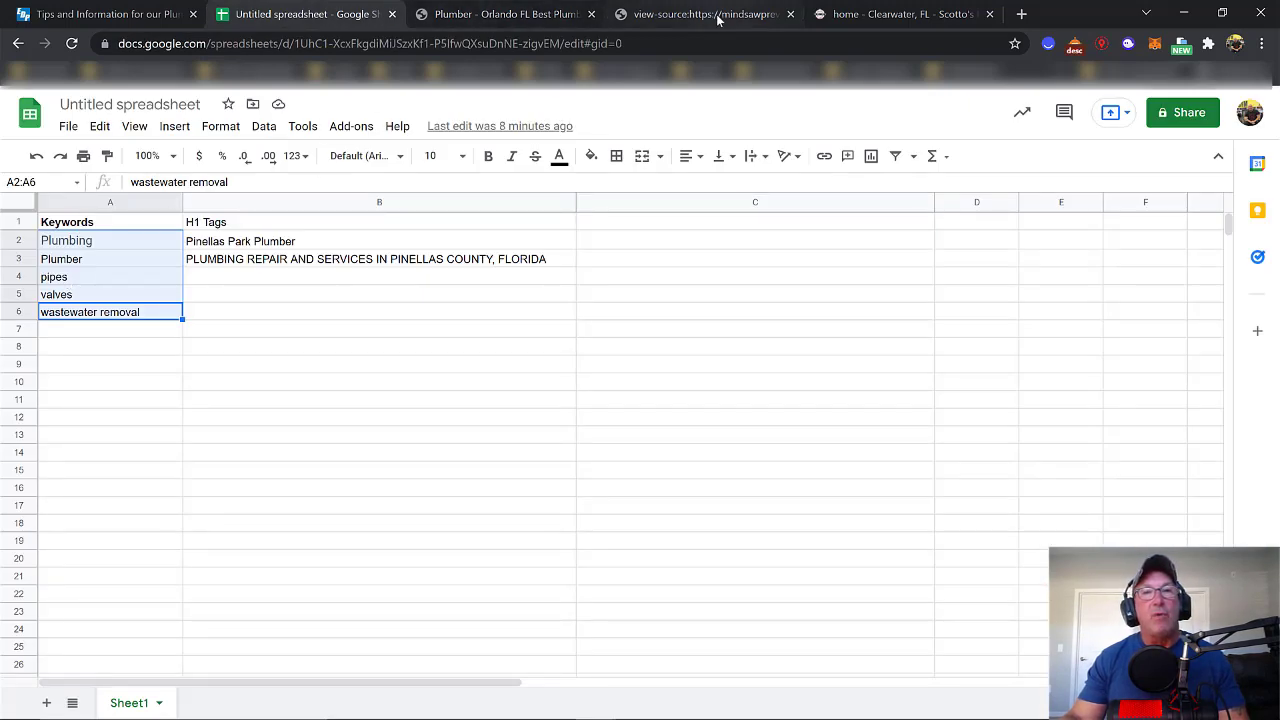
Step: Highlight the page source from its beginning down to the hiring tips list, read that code, and clear the selection
{"action": "left_click", "coordinate": [680, 15]}
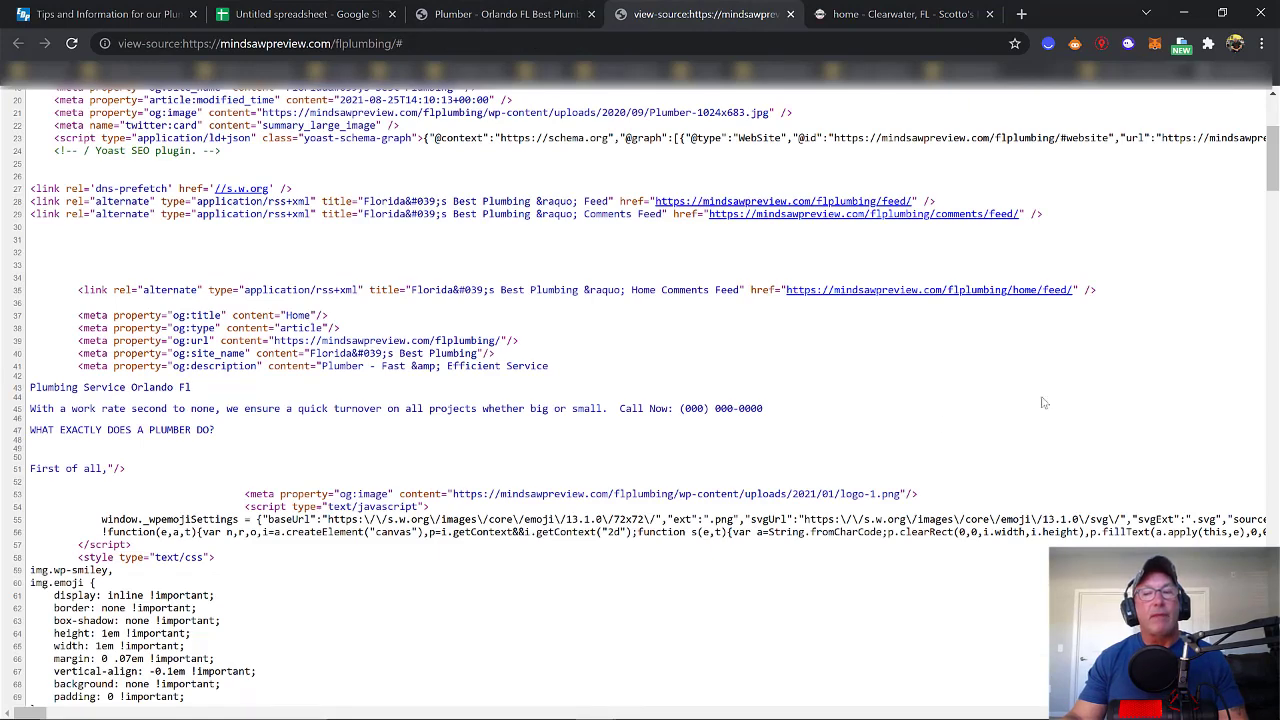
{"action": "scroll", "coordinate": [1276, 178], "scroll_direction": "up", "scroll_amount": 3}
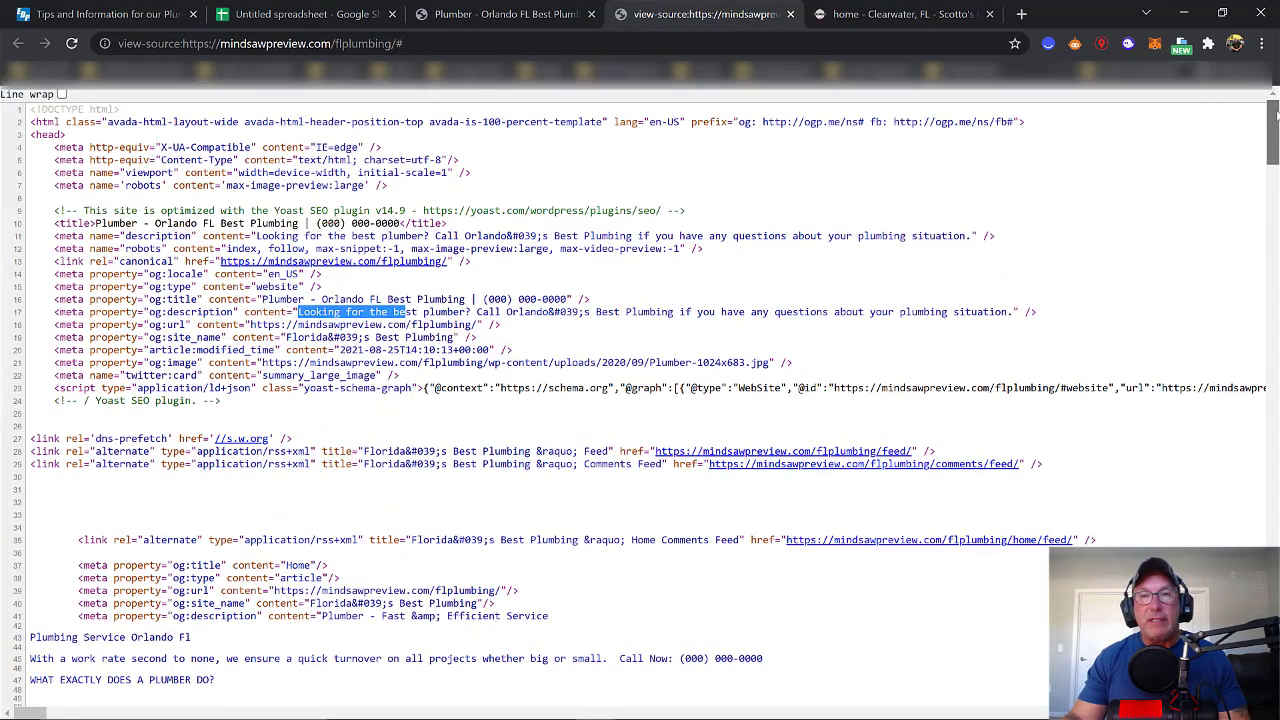
{"action": "left_click_drag", "start_coordinate": [40, 121], "coordinate": [765, 481]}
{"action": "left_click_drag", "start_coordinate": [797, 538], "coordinate": [953, 563]}
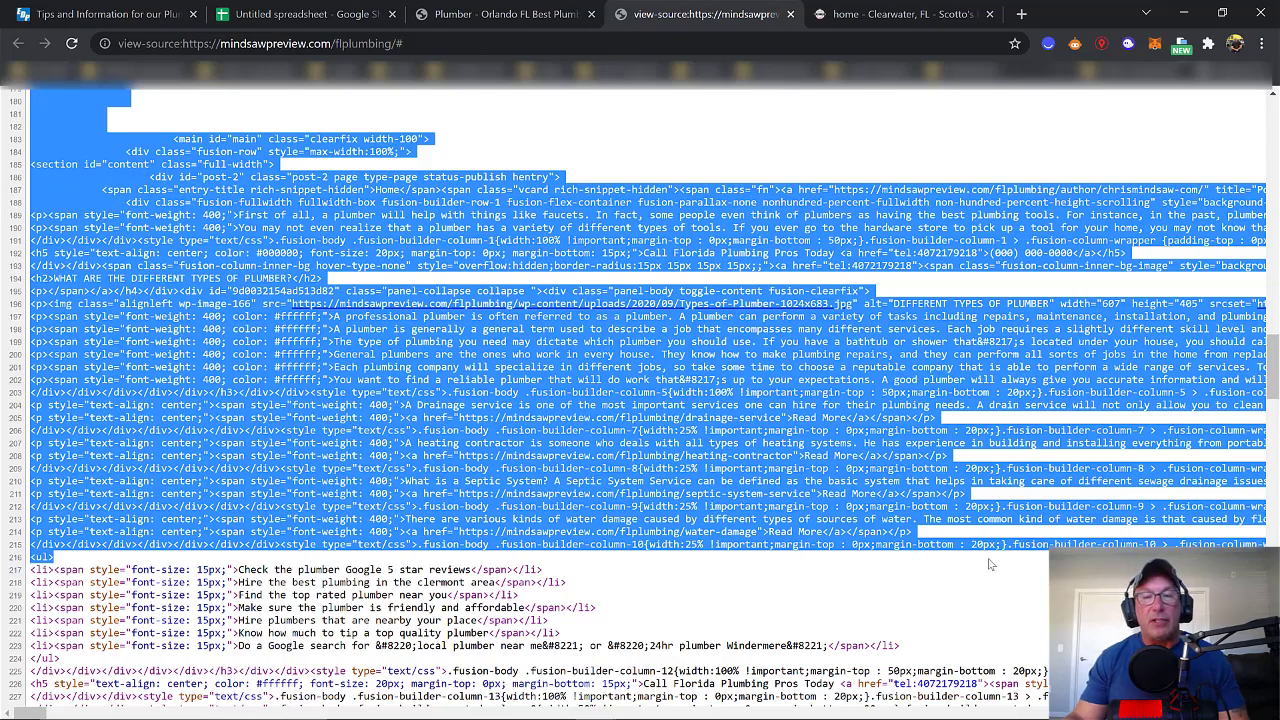
{"action": "left_click_drag", "start_coordinate": [1275, 392], "coordinate": [1275, 398]}
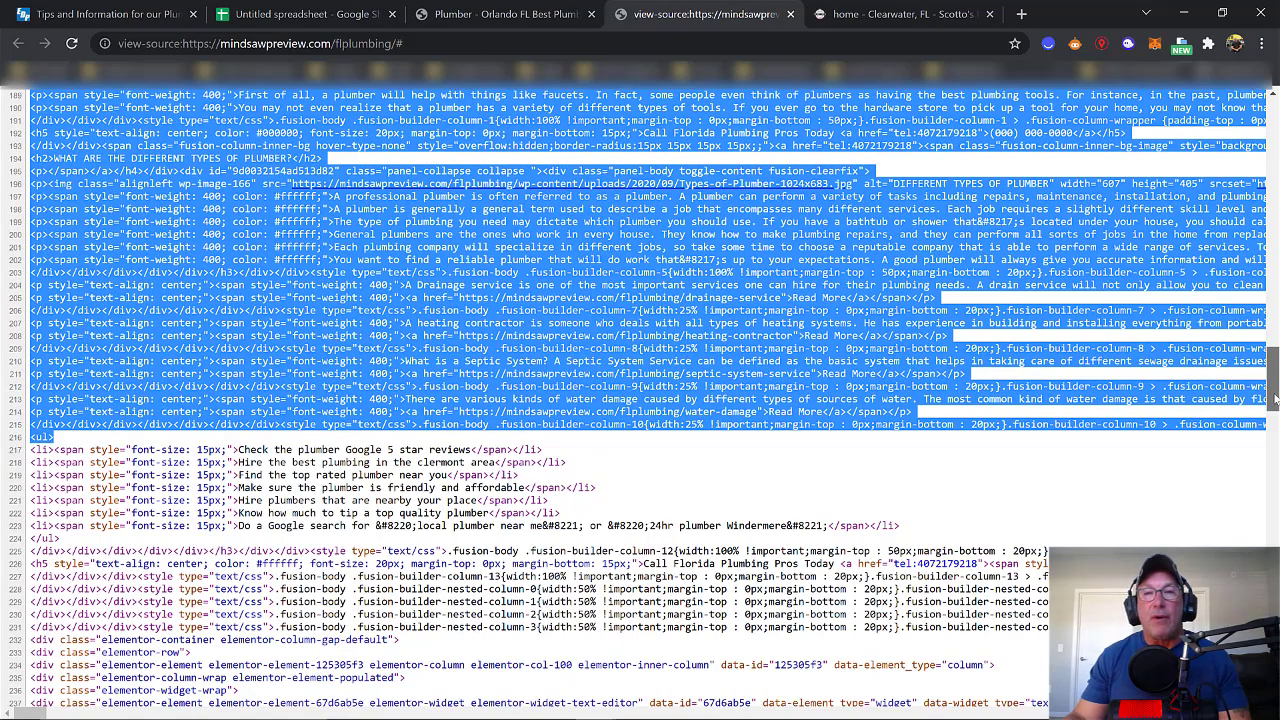
{"action": "left_click_drag", "start_coordinate": [1275, 398], "coordinate": [1275, 390]}
{"action": "left_click", "coordinate": [588, 464]}
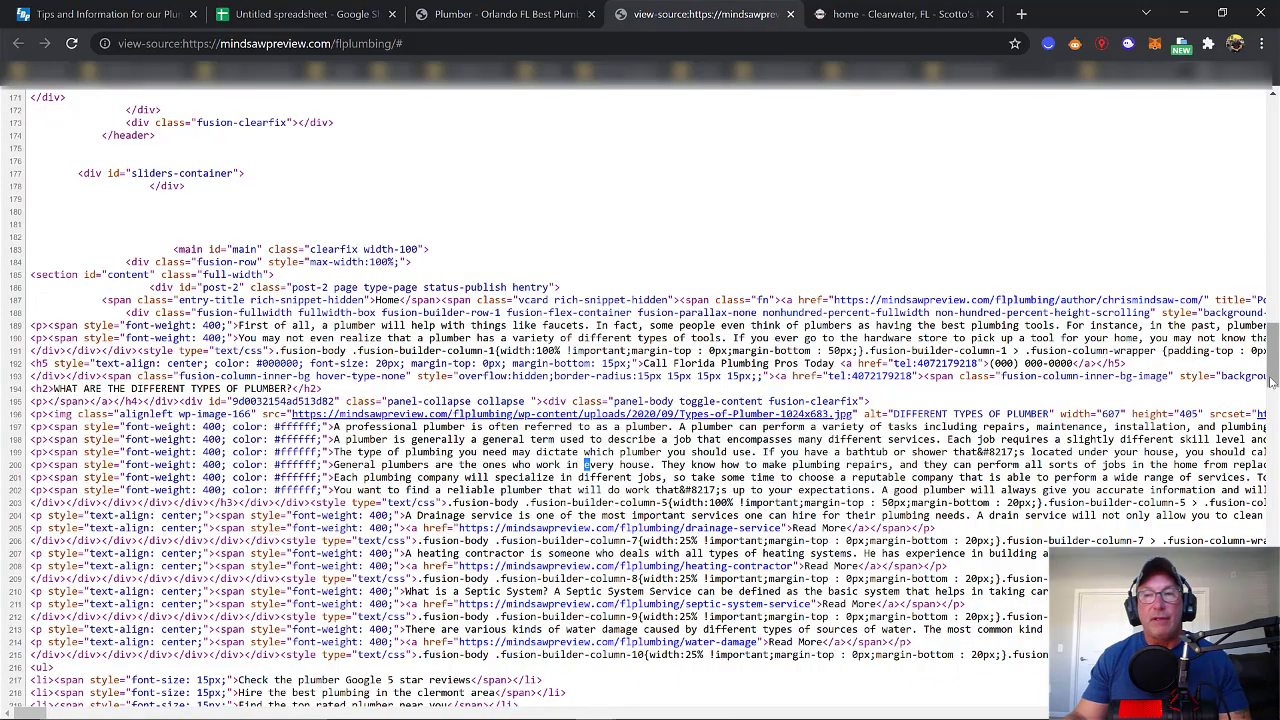
Step: Look through the whole page source from its beginning to the footer code, then return to the keyword spreadsheet
{"action": "left_click_drag", "start_coordinate": [1272, 383], "coordinate": [1216, 152]}
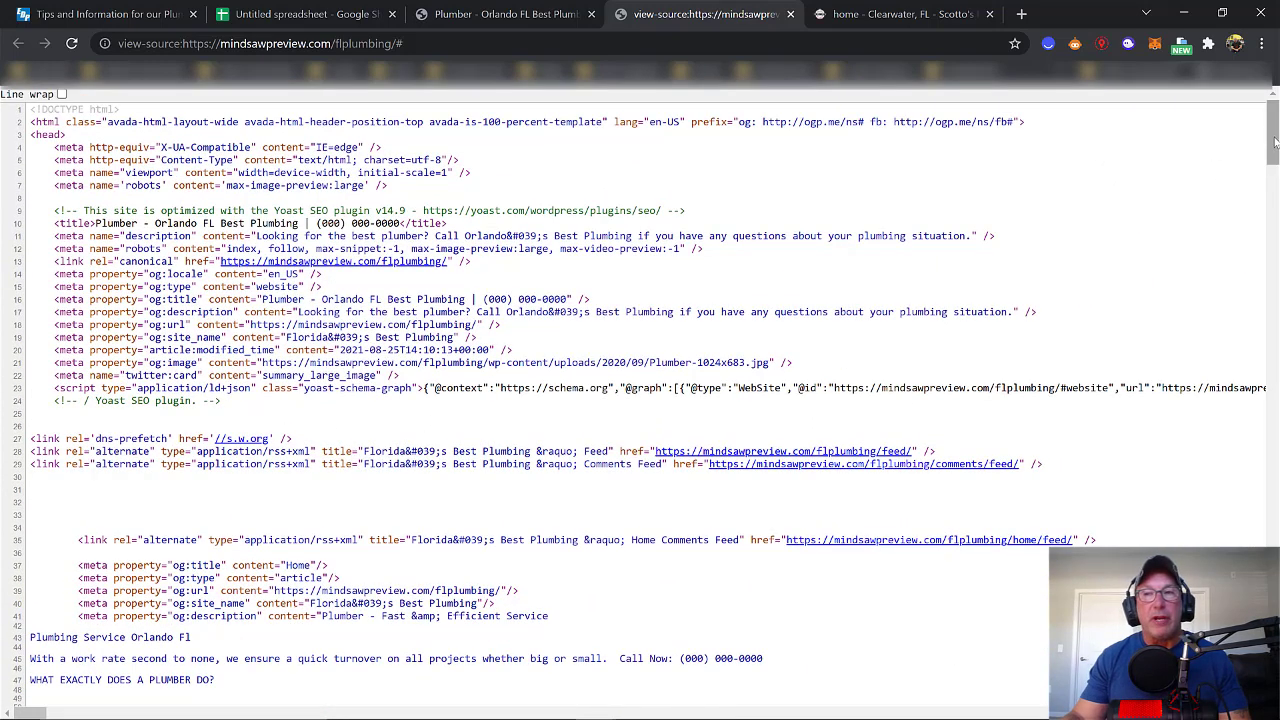
{"action": "left_click_drag", "start_coordinate": [1274, 143], "coordinate": [1274, 680]}
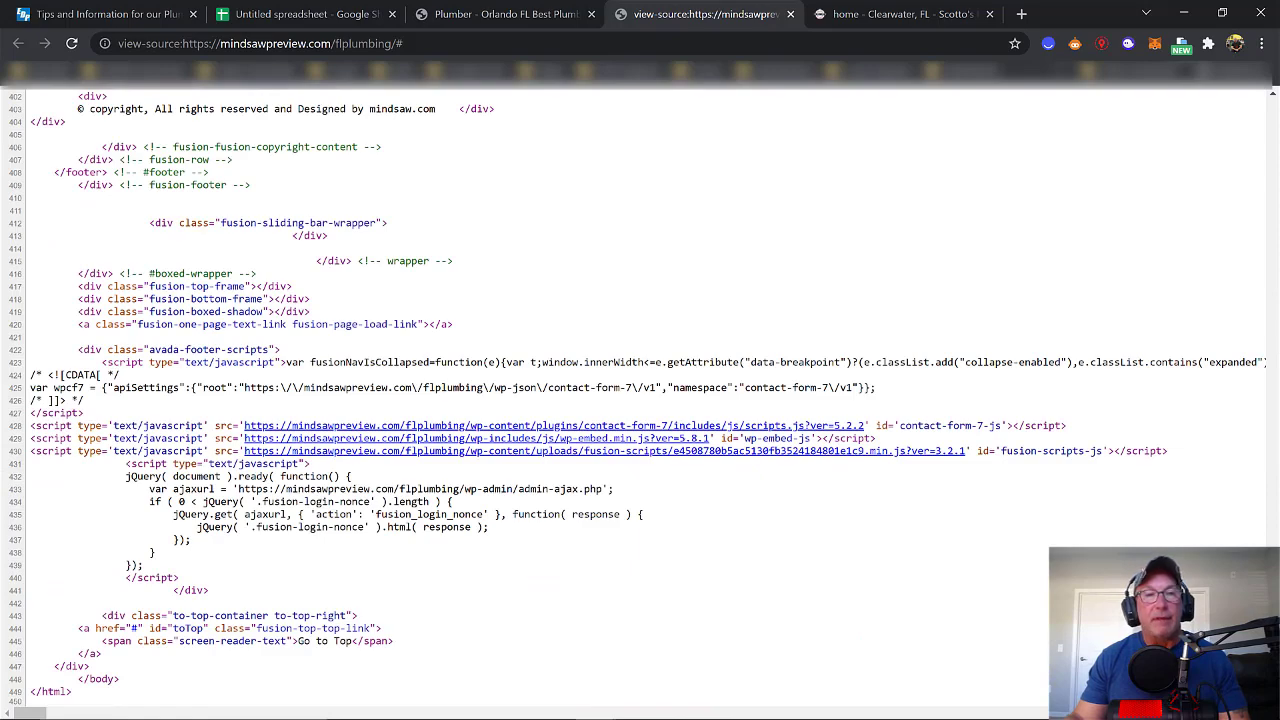
{"action": "scroll", "coordinate": [637, 394], "scroll_direction": "up", "scroll_amount": 3}
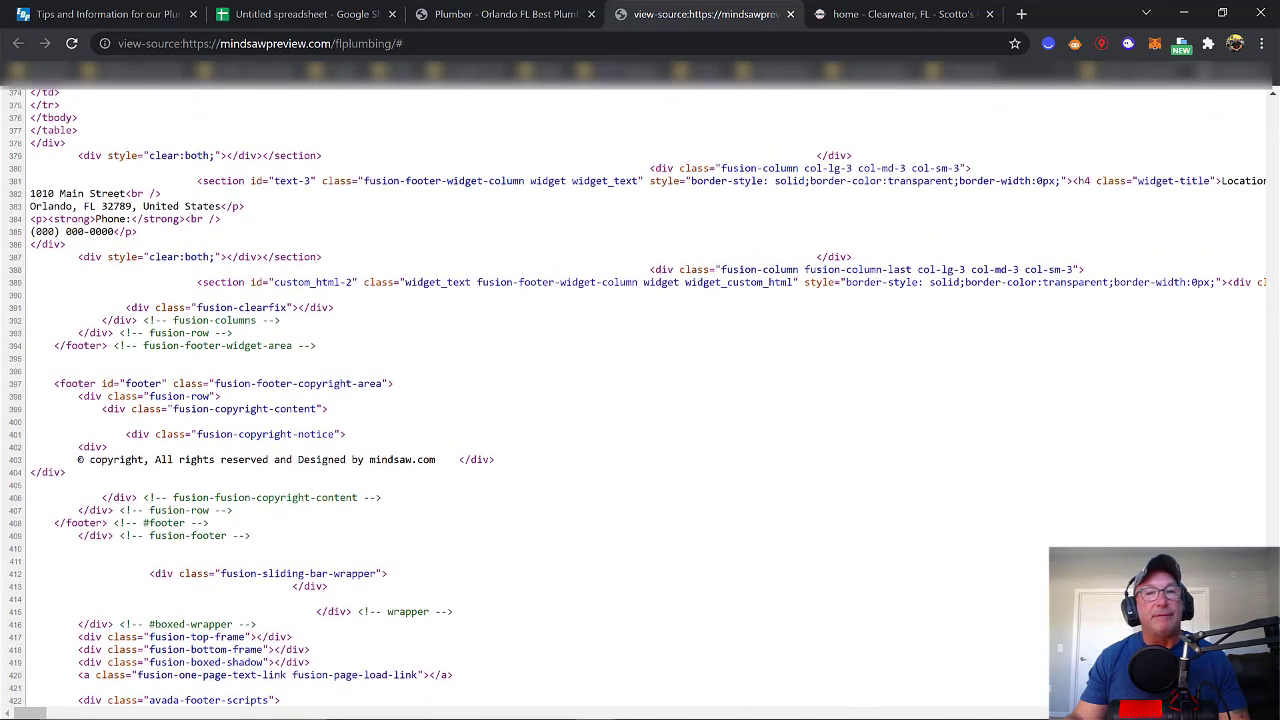
{"action": "scroll", "coordinate": [637, 397], "scroll_direction": "up", "scroll_amount": 2}
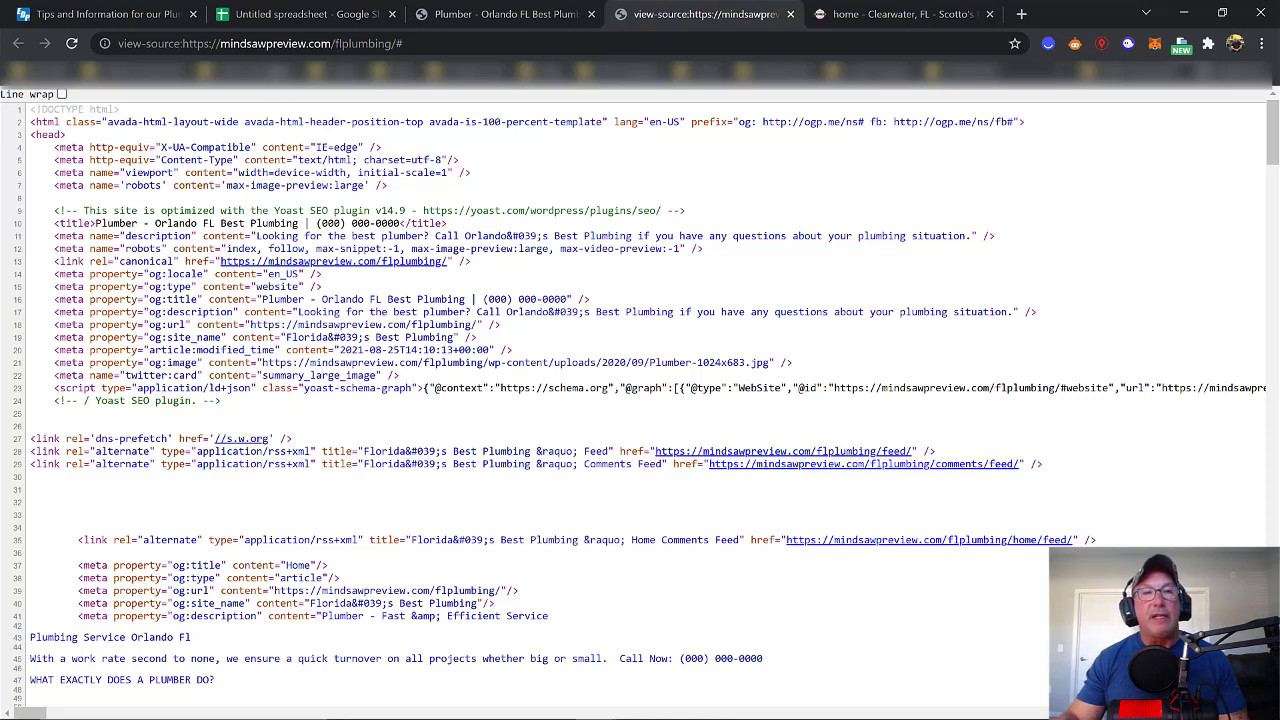
{"action": "left_click", "coordinate": [280, 14]}
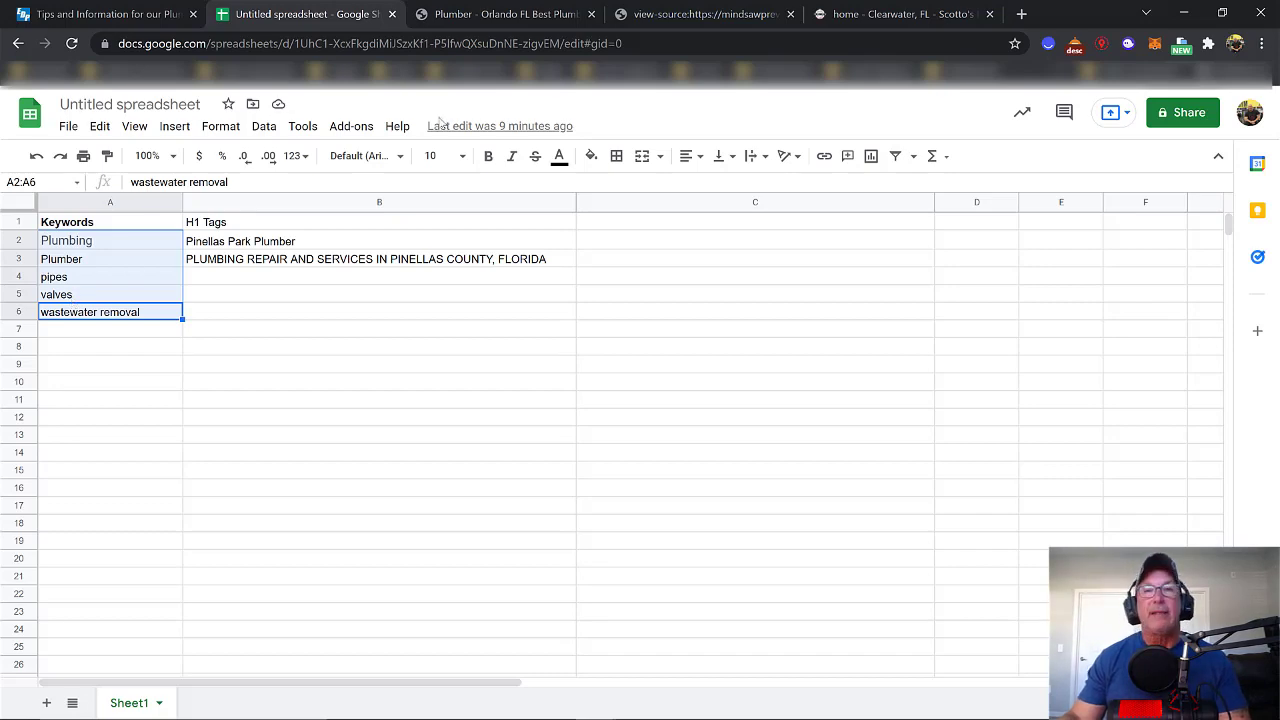
Step: Compare the page source with the keyword list in the spreadsheet and the service cards on the Florida's Best Plumbing page
{"action": "left_click", "coordinate": [638, 17]}
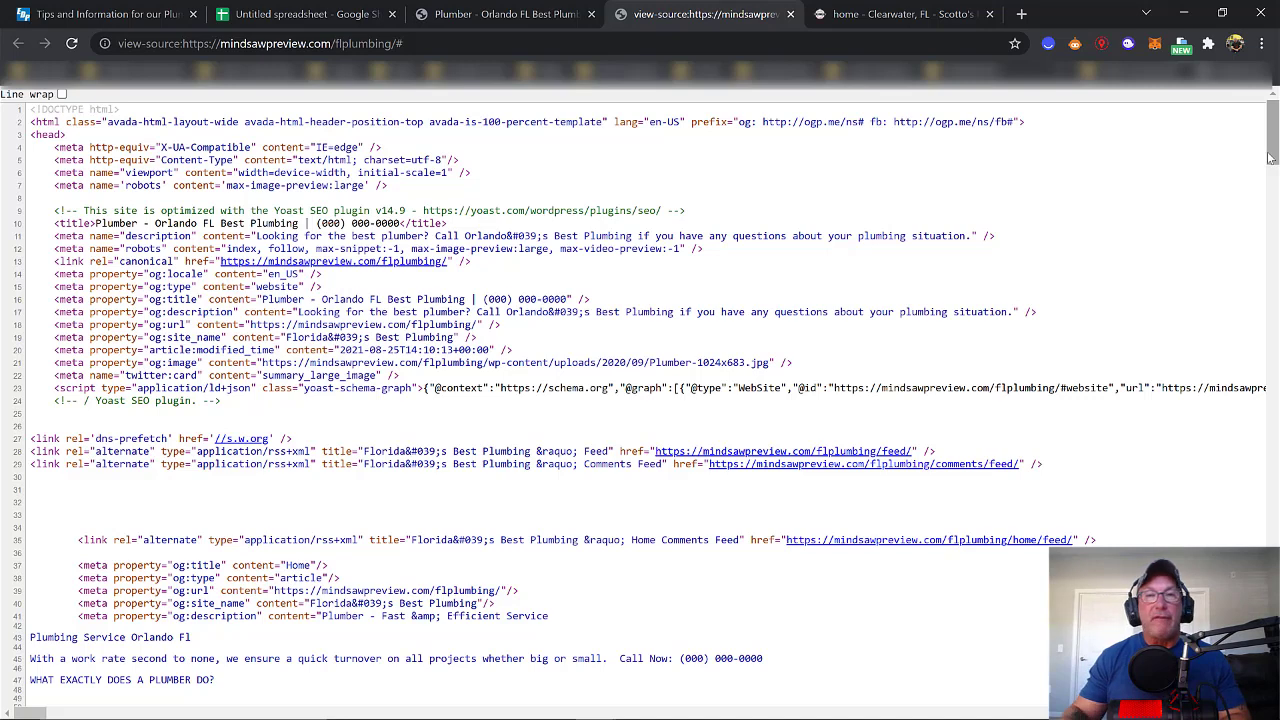
{"action": "left_click", "coordinate": [316, 12]}
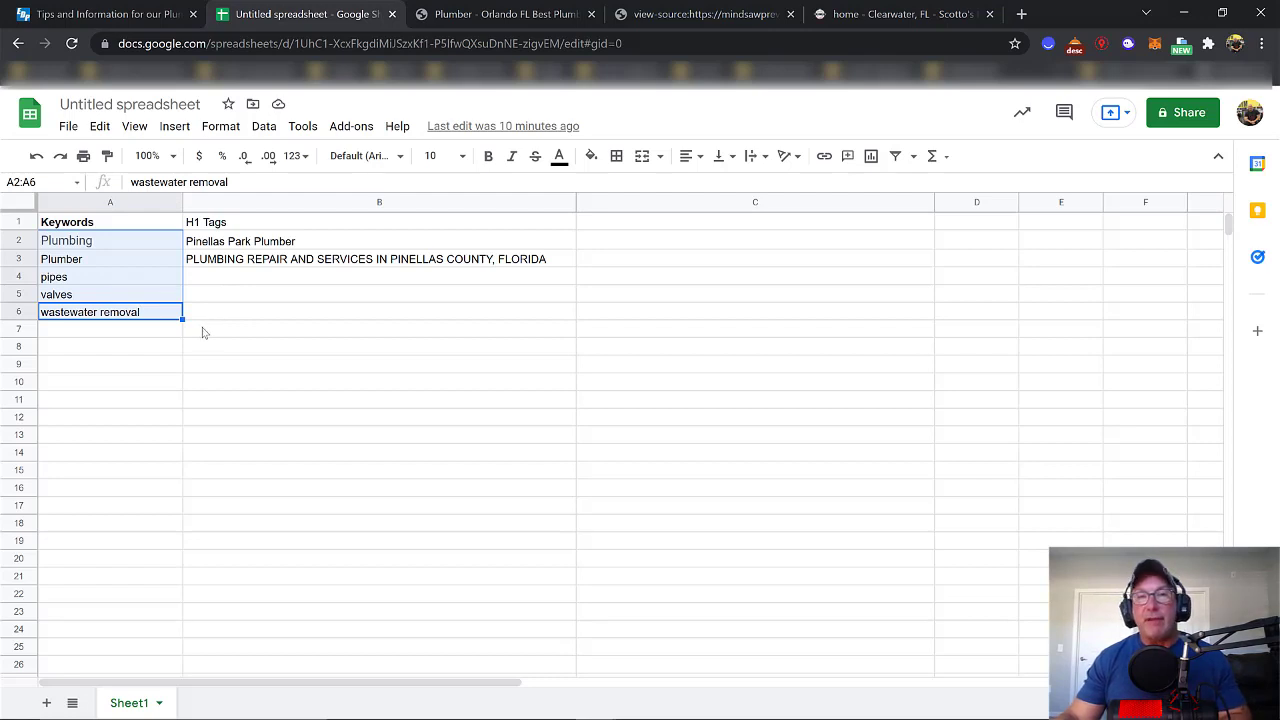
{"action": "left_click", "coordinate": [481, 16]}
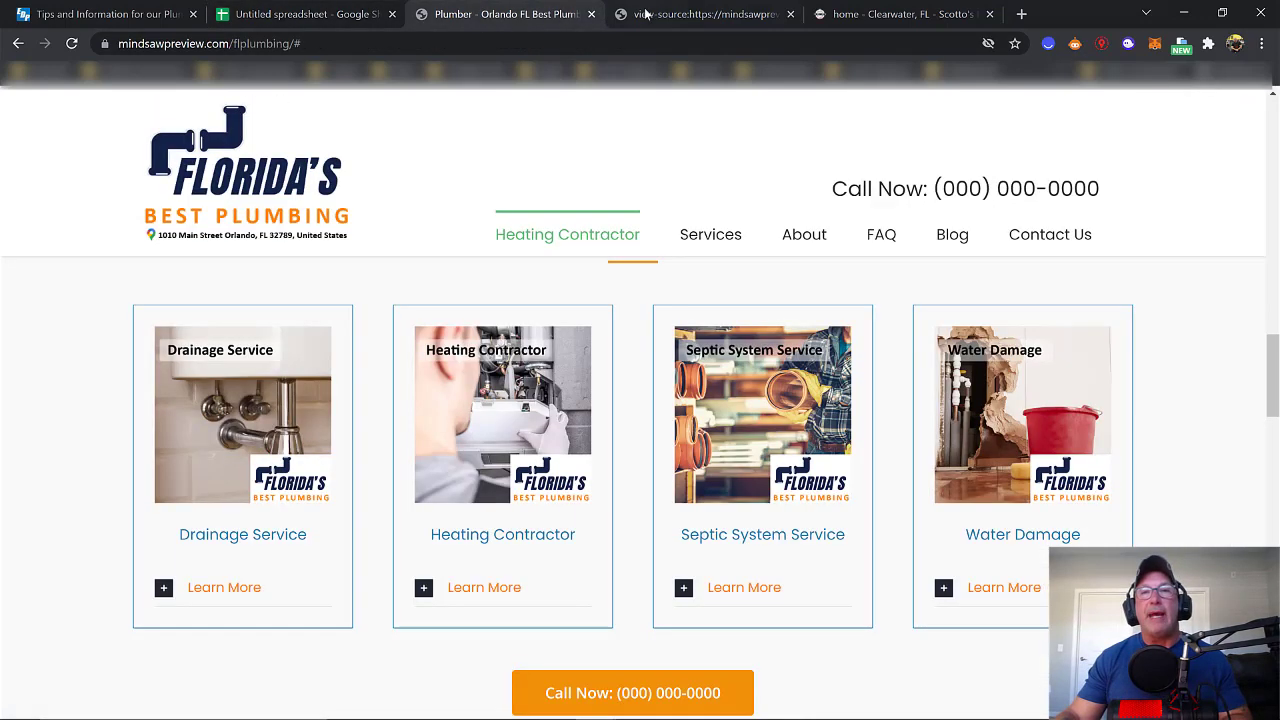
{"action": "left_click", "coordinate": [690, 16]}
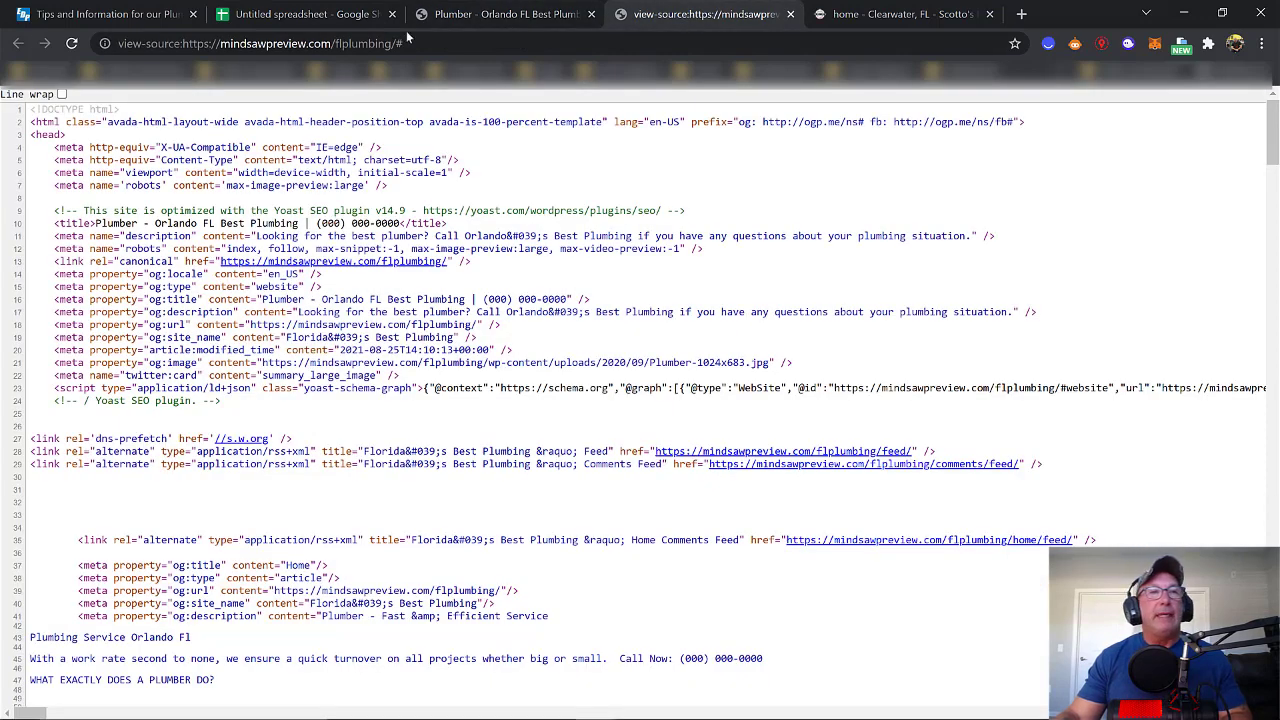
Step: Return from the EVERYDAYPLUMBER tips page to the "plumbing tampa blog" search results and view the ads and related keywords near their beginning
{"action": "left_click", "coordinate": [128, 14]}
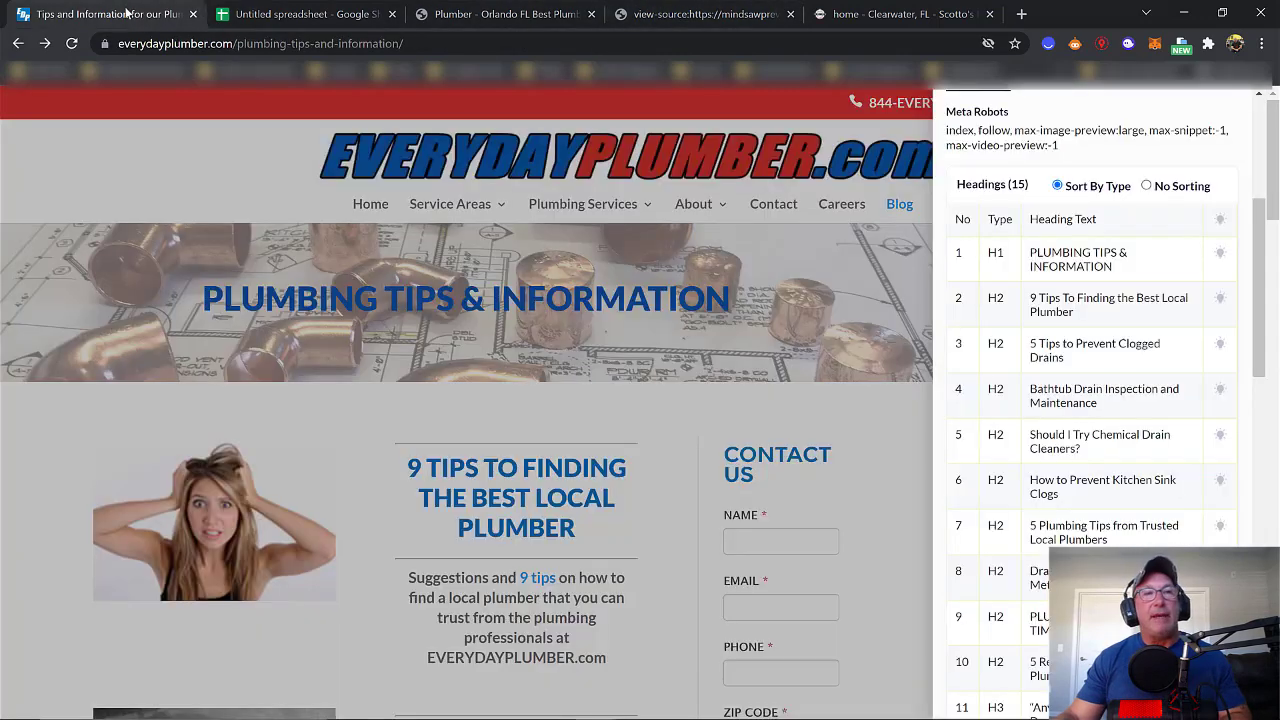
{"action": "left_click", "coordinate": [18, 44]}
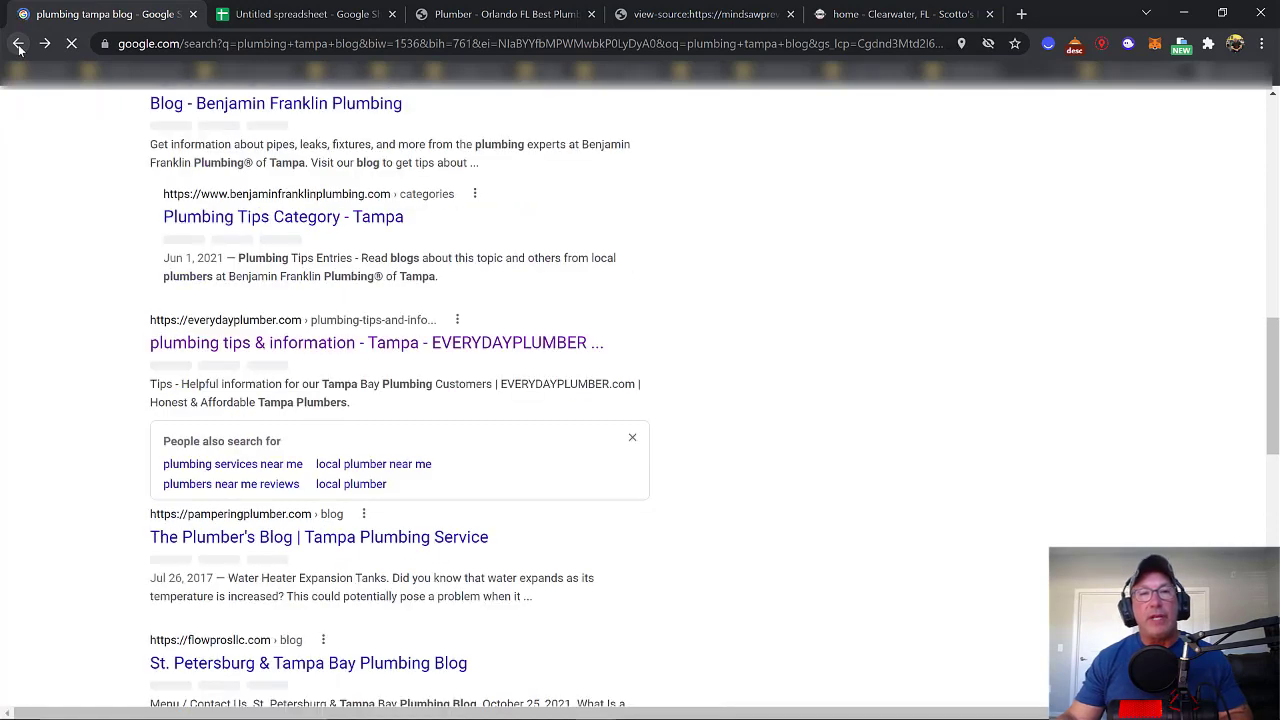
{"action": "scroll", "coordinate": [1275, 237], "scroll_direction": "up", "scroll_amount": 10}
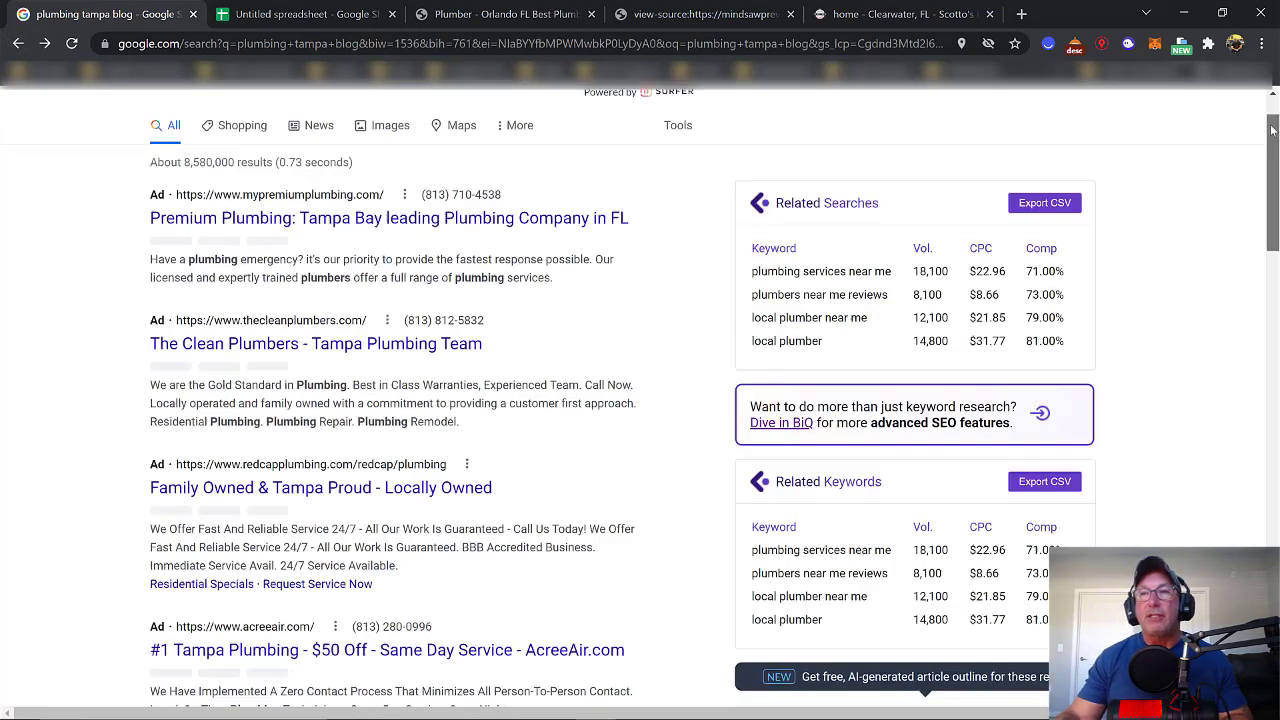